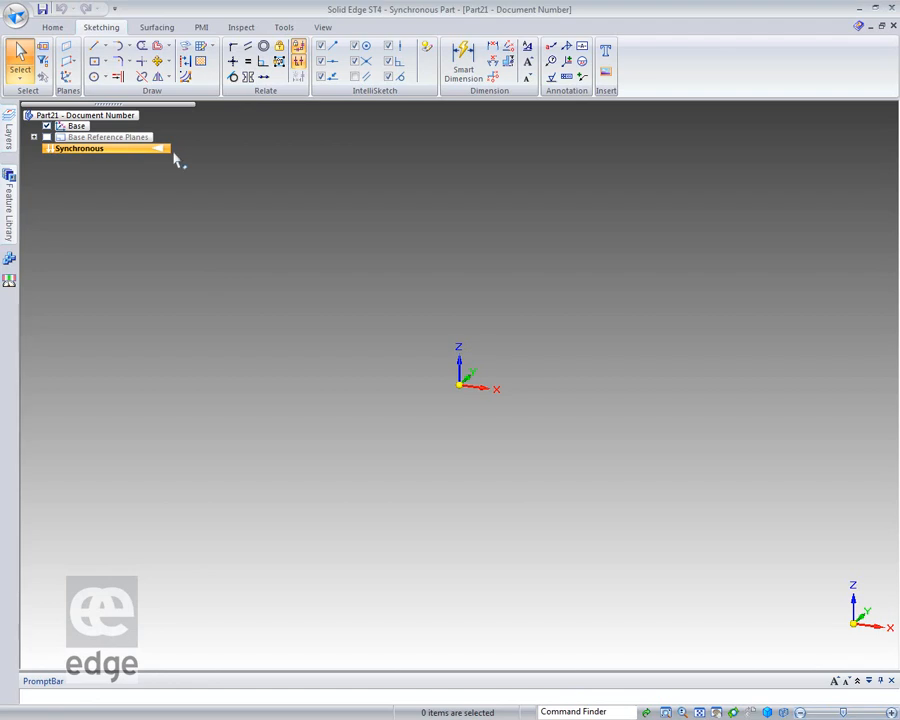
# - Switch the part from the synchronous to the ordered environment and start a sketch on the XZ plane
pyautogui.click(166, 150)
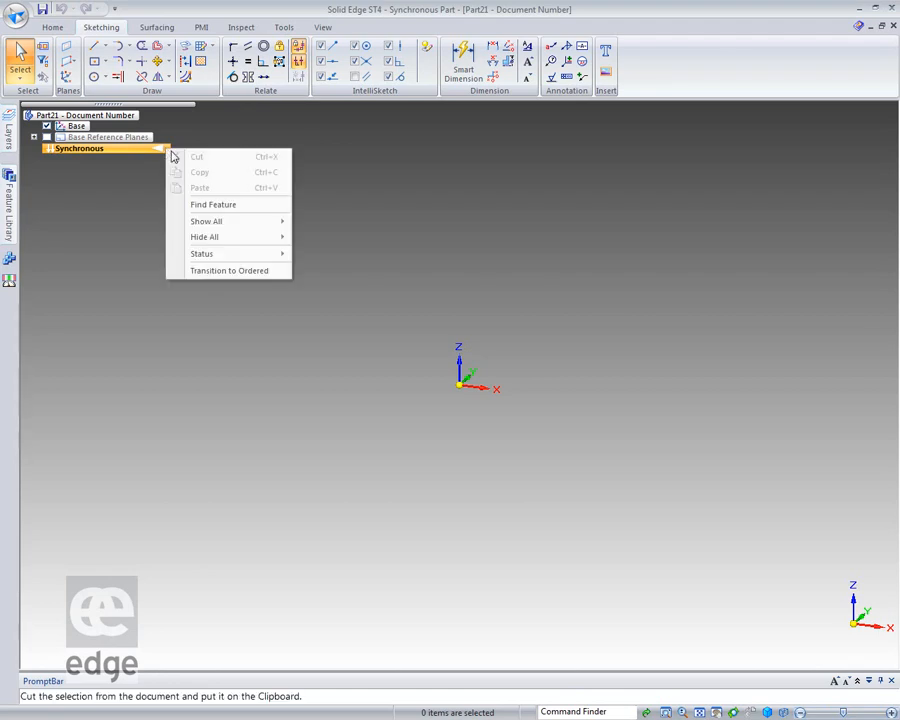
pyautogui.click(209, 271)
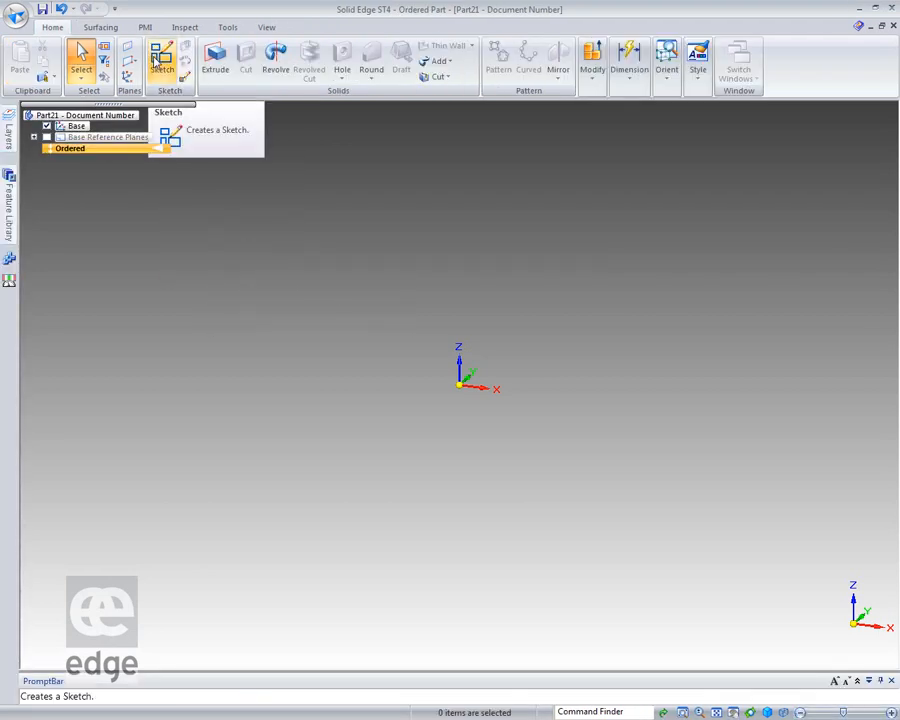
pyautogui.click(161, 60)
pyautogui.click(470, 366)
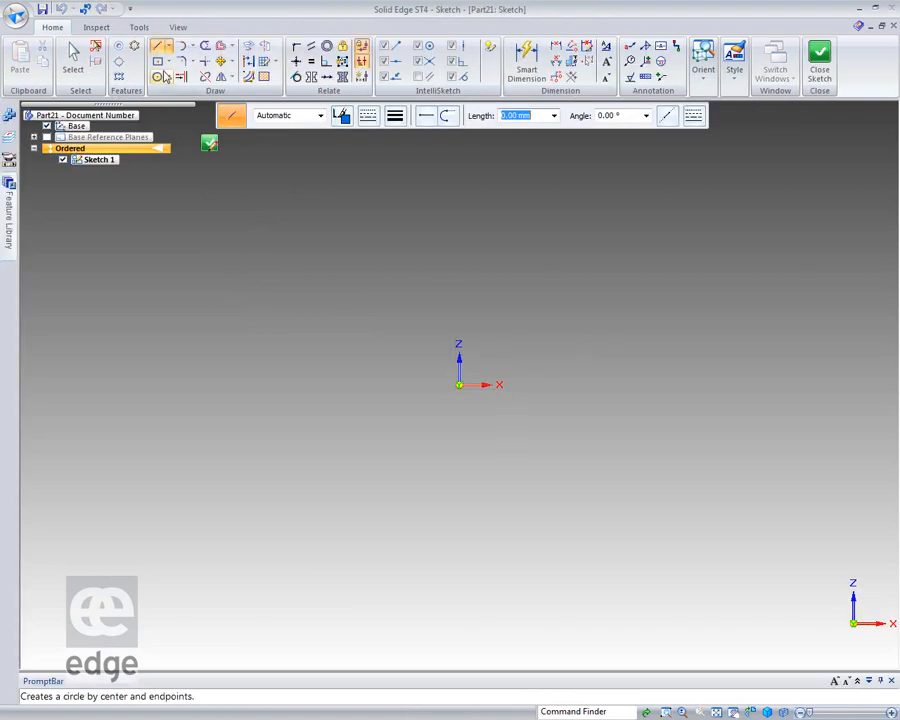
# - Sketch a wavy freeform curve with the Curve tool across the XZ plane, with a high first crest and a lower second crest
pyautogui.click(168, 47)
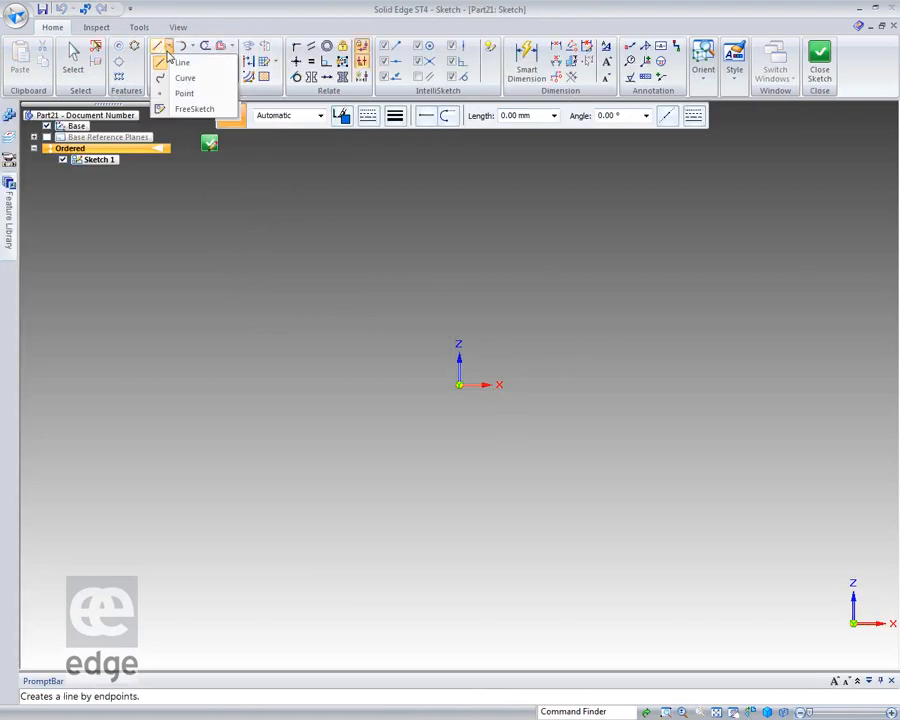
pyautogui.click(165, 78)
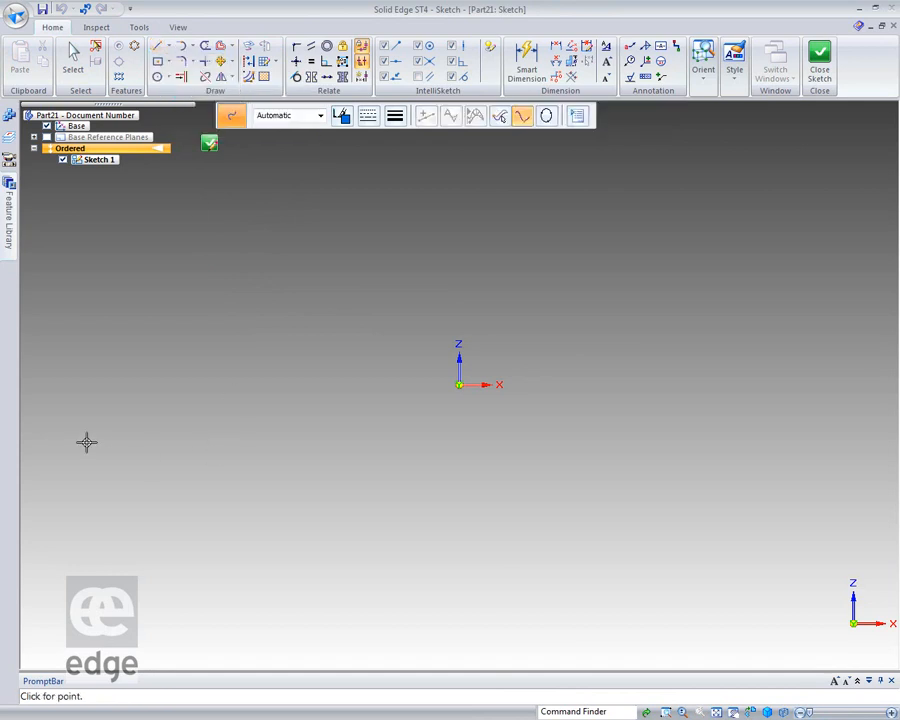
pyautogui.moveTo(76, 457)
pyautogui.mouseDown()
pyautogui.moveTo(110, 416)
pyautogui.moveTo(298, 304)
pyautogui.moveTo(350, 290)
pyautogui.moveTo(593, 321)
pyautogui.moveTo(627, 408)
pyautogui.moveTo(671, 438)
pyautogui.moveTo(838, 383)
pyautogui.moveTo(838, 370)
pyautogui.moveTo(887, 399)
pyautogui.mouseUp()
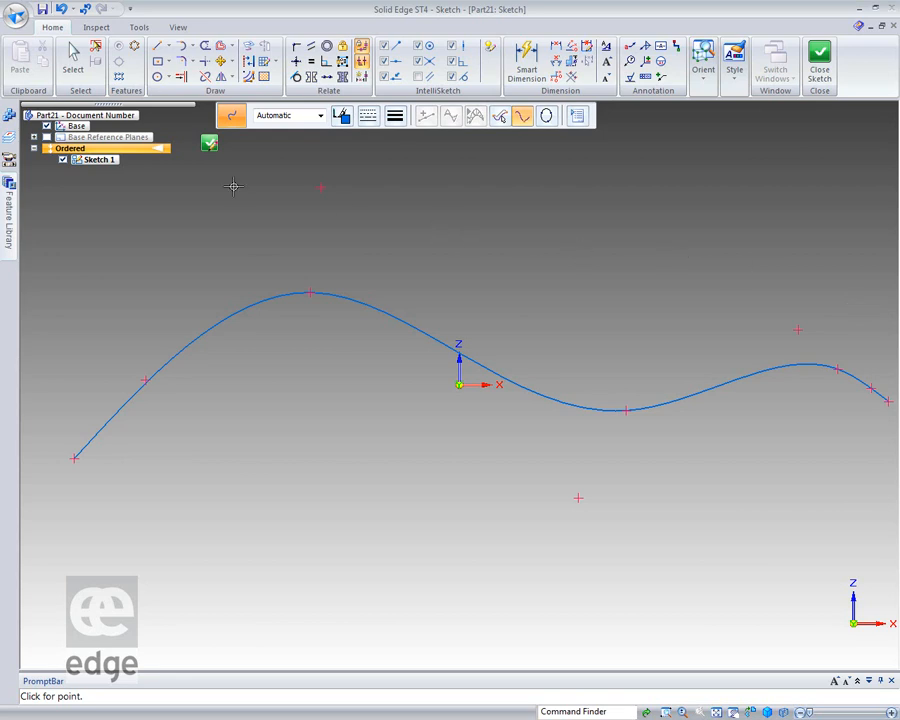
# - Select the curve and reshape it by moving its second control vertex up and left and its first-crest edit point slightly left
pyautogui.click(73, 57)
pyautogui.click(270, 304)
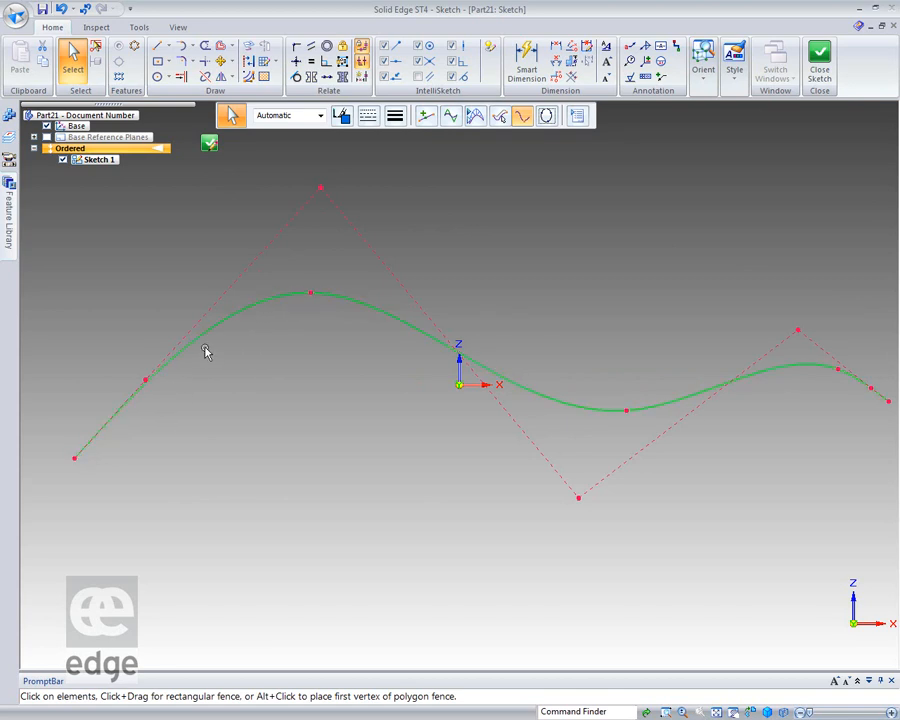
pyautogui.moveTo(144, 378); pyautogui.dragTo(135, 364)
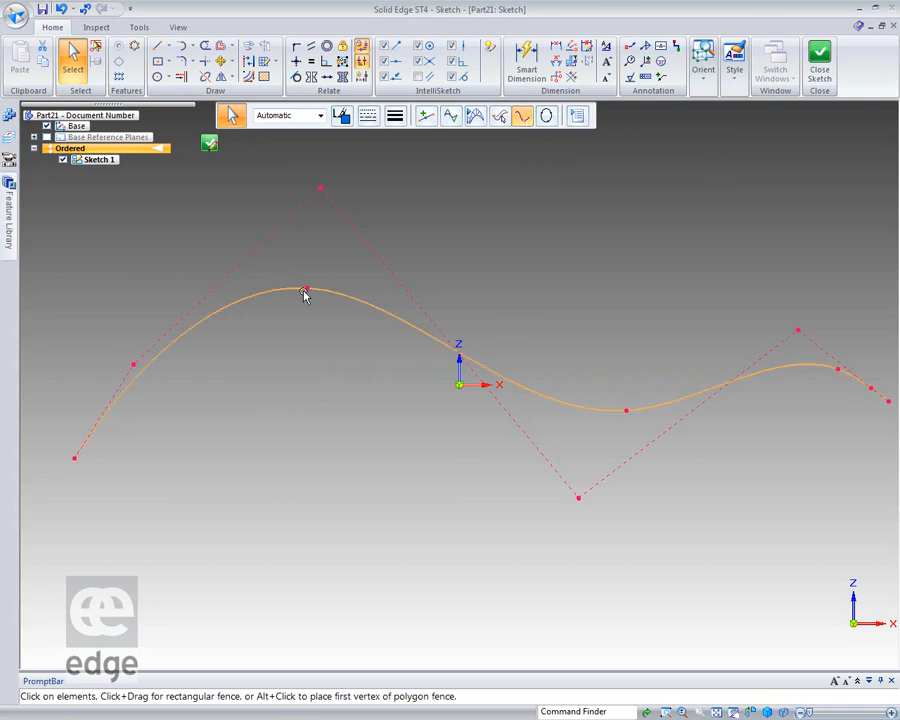
pyautogui.moveTo(307, 289)
pyautogui.mouseDown()
pyautogui.moveTo(305, 331)
pyautogui.moveTo(302, 282)
pyautogui.moveTo(297, 325)
pyautogui.moveTo(297, 292)
pyautogui.mouseUp()
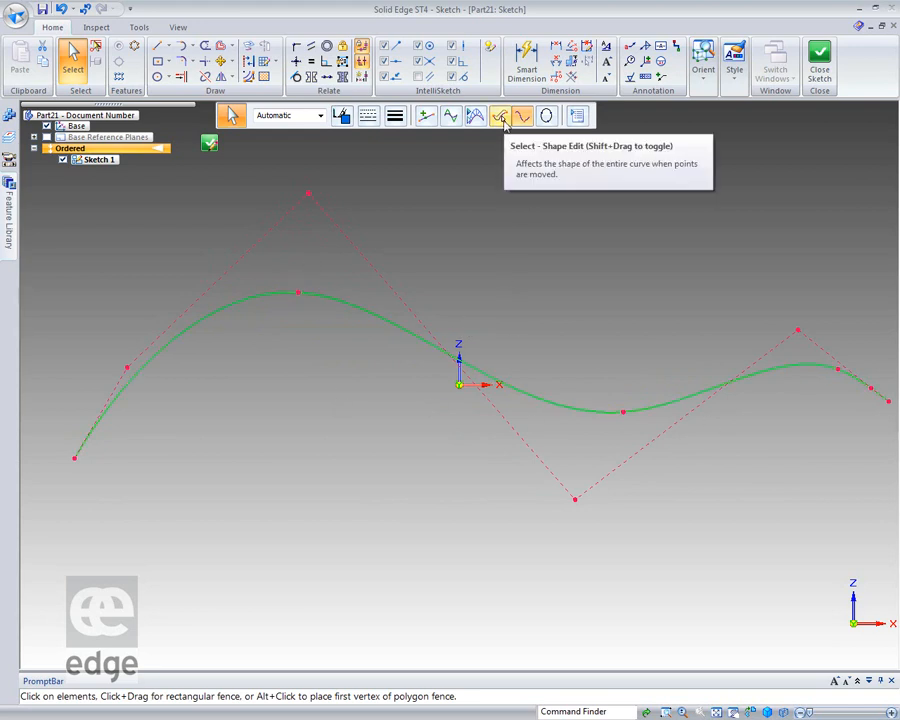
# - Turn on Shape Edit and move the first-crest edit point and the first two inner control vertices left to steepen the curve's start
pyautogui.click(502, 118)
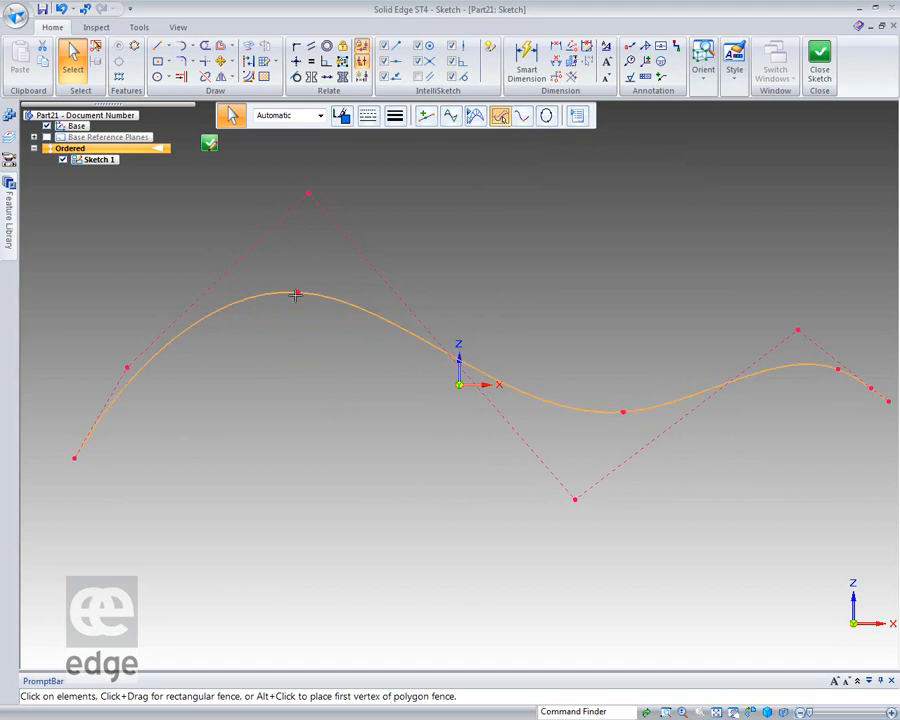
pyautogui.moveTo(296, 293)
pyautogui.mouseDown()
pyautogui.moveTo(301, 245)
pyautogui.moveTo(305, 385)
pyautogui.moveTo(303, 216)
pyautogui.moveTo(305, 366)
pyautogui.moveTo(319, 212)
pyautogui.moveTo(300, 224)
pyautogui.moveTo(277, 301)
pyautogui.moveTo(287, 293)
pyautogui.mouseUp()
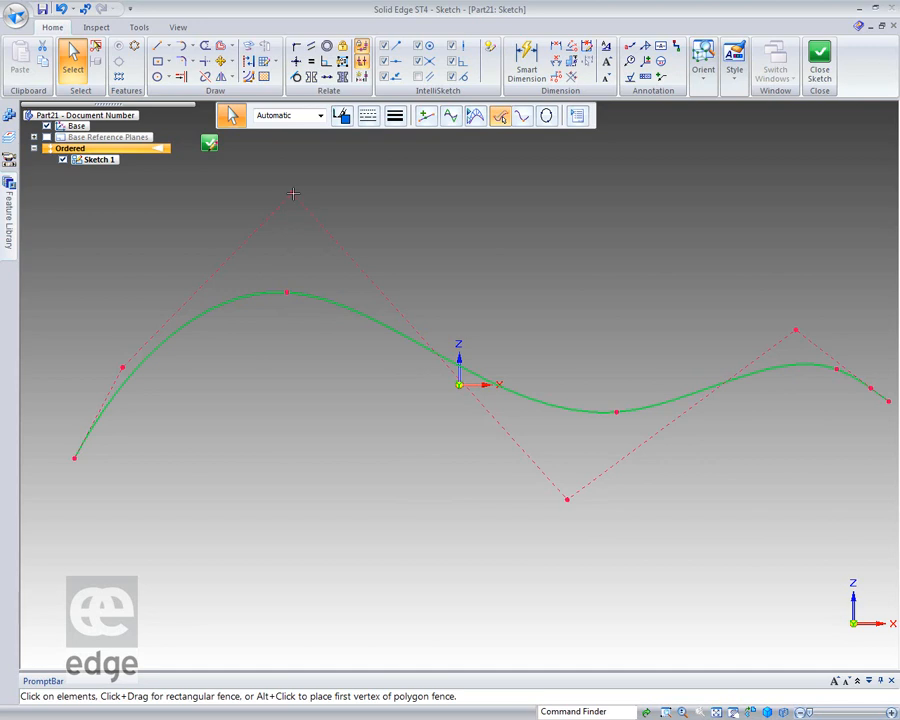
pyautogui.moveTo(293, 193); pyautogui.dragTo(259, 206)
pyautogui.moveTo(110, 370); pyautogui.dragTo(82, 361)
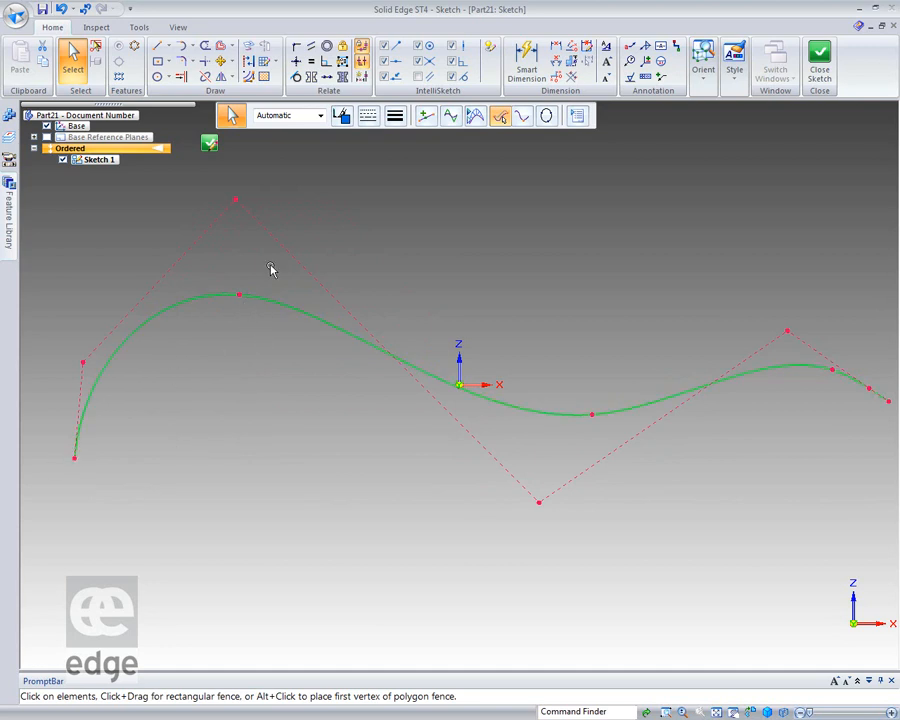
# - Align the curve's second control vertex vertically with its start point using a Horizontal/Vertical relation
pyautogui.click(297, 64)
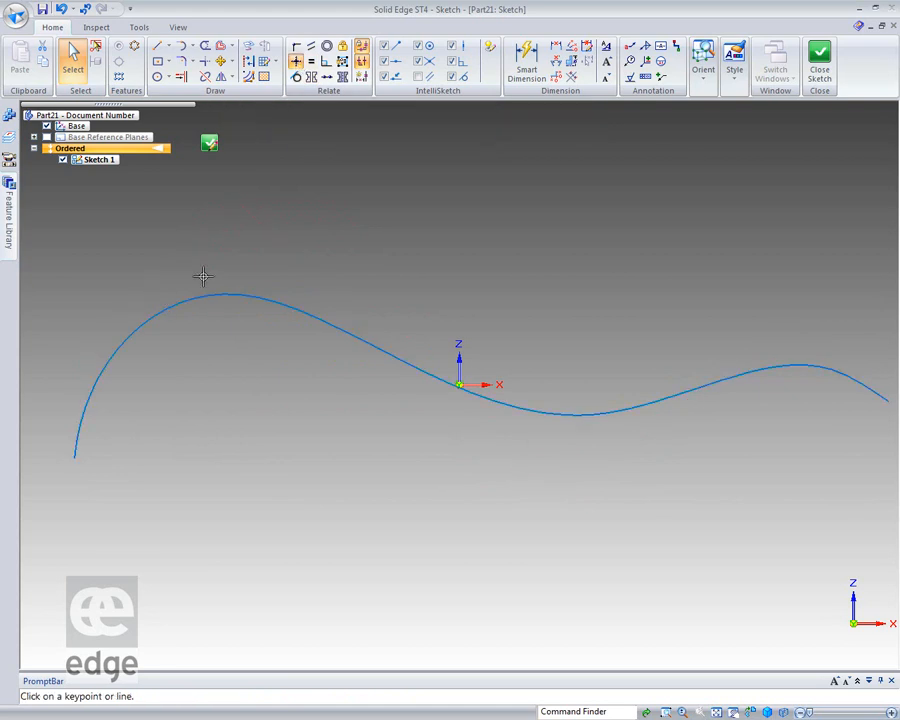
pyautogui.click(83, 361)
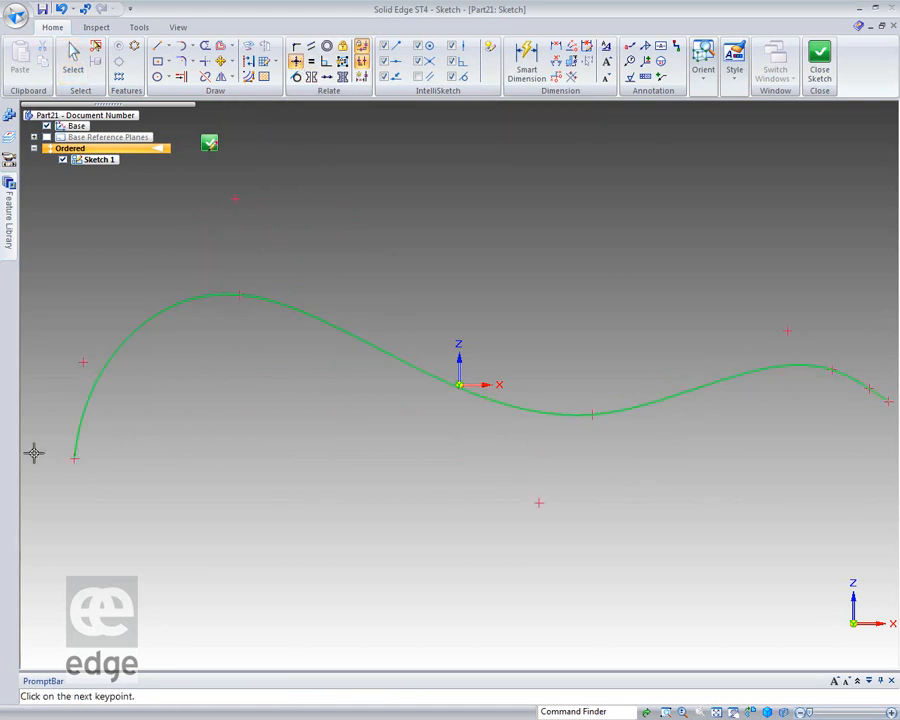
pyautogui.click(75, 460)
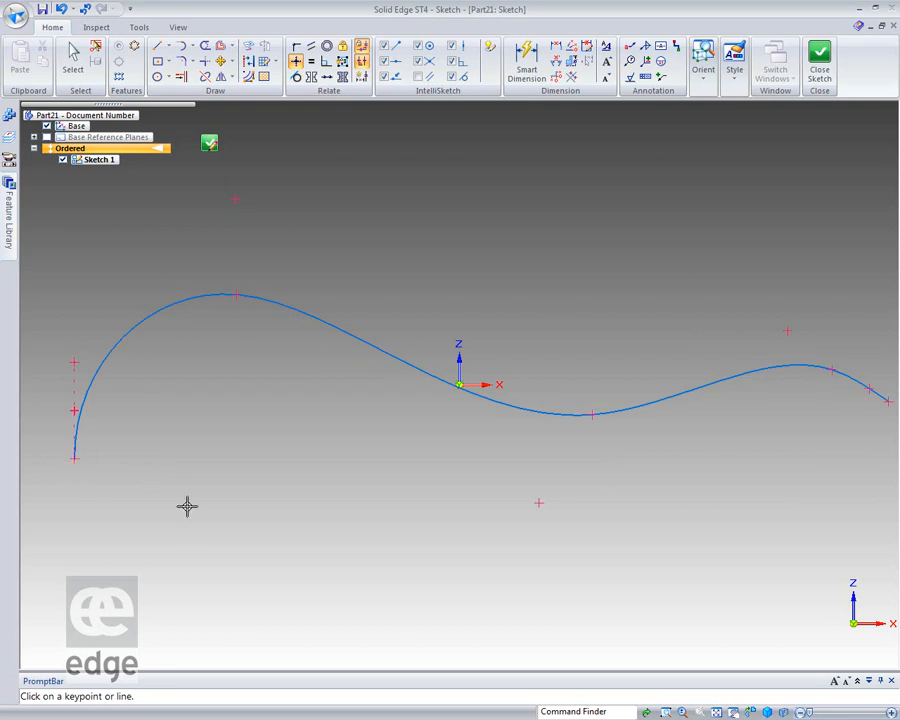
pyautogui.click(73, 62)
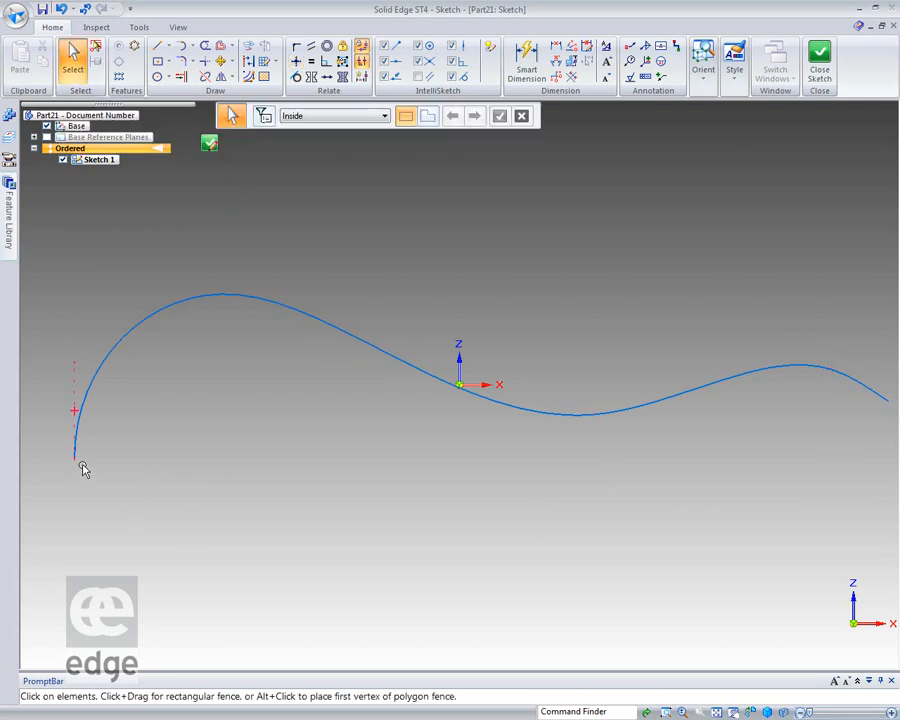
# - Raise the vertically aligned control vertex, then turn off Shape Edit and move the next vertex down and right to about the same height
pyautogui.click(106, 358)
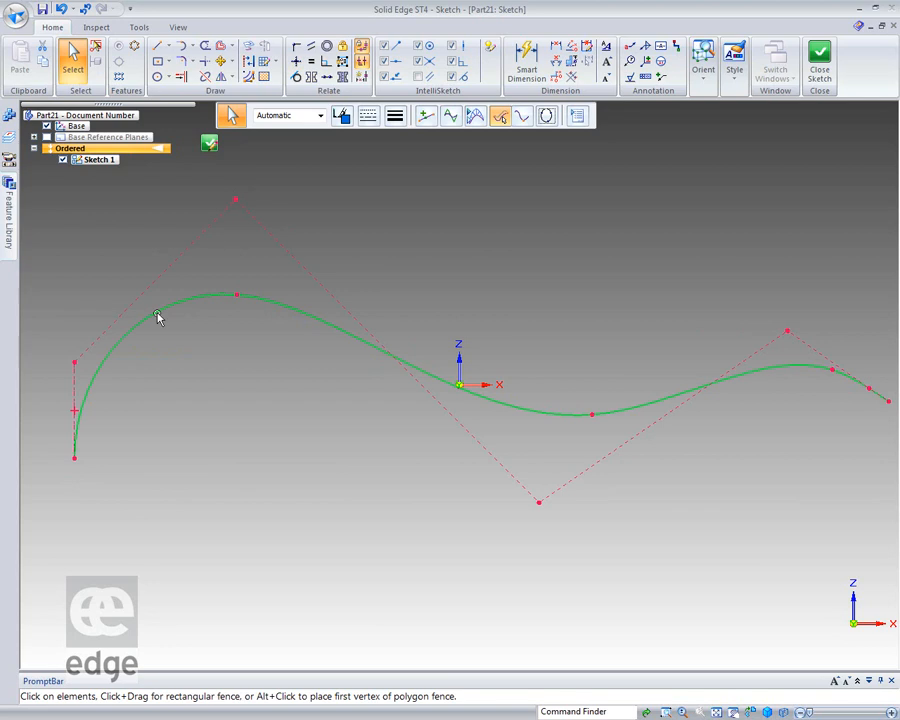
pyautogui.moveTo(73, 363); pyautogui.dragTo(75, 289)
pyautogui.moveTo(239, 142)
pyautogui.mouseDown()
pyautogui.moveTo(281, 245)
pyautogui.moveTo(295, 378)
pyautogui.moveTo(279, 256)
pyautogui.moveTo(249, 157)
pyautogui.moveTo(235, 150)
pyautogui.mouseUp()
pyautogui.click(521, 117)
pyautogui.moveTo(243, 159); pyautogui.dragTo(318, 290)
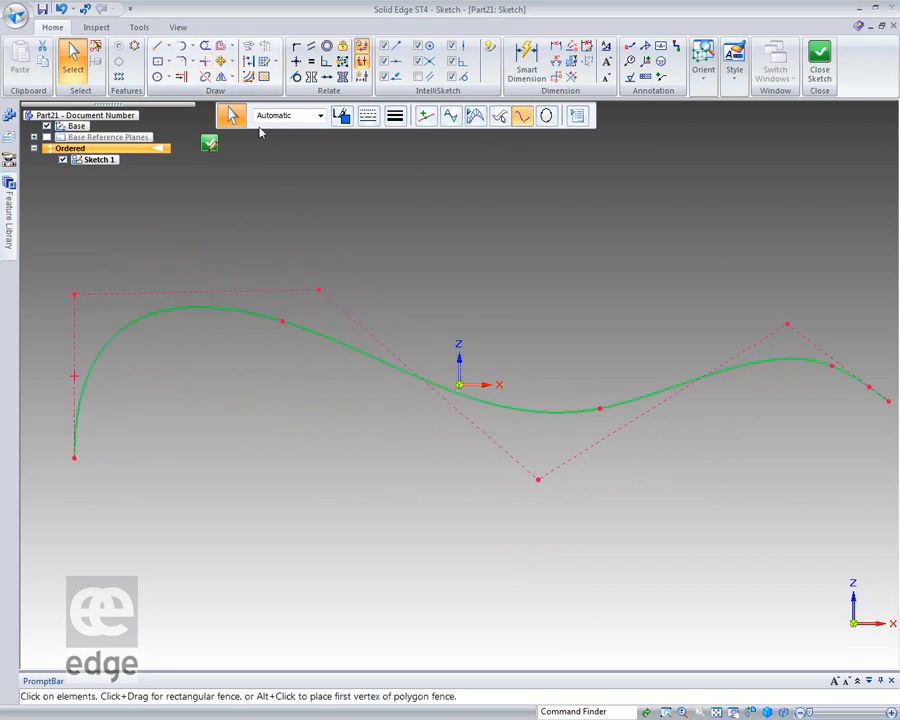
# - Align the curve's second and third control vertices horizontally using a Horizontal/Vertical relation
pyautogui.click(296, 61)
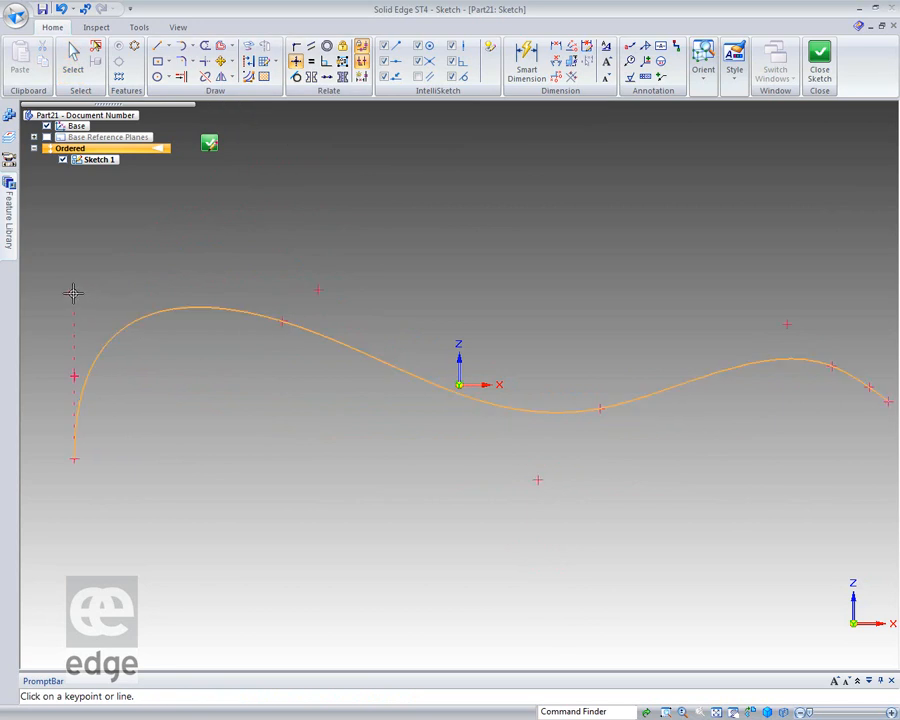
pyautogui.click(74, 294)
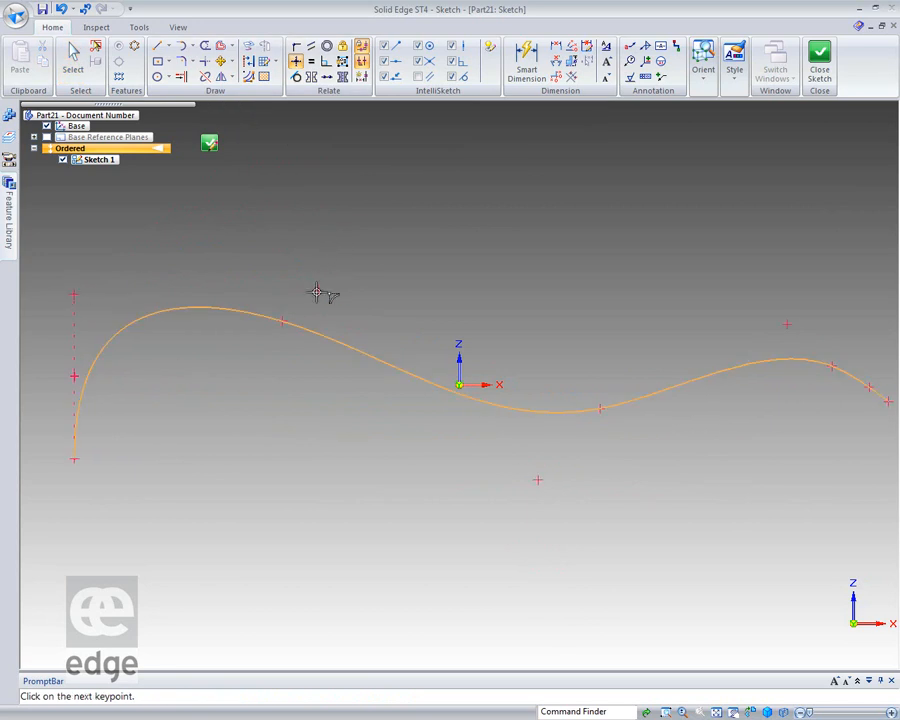
pyautogui.click(317, 290)
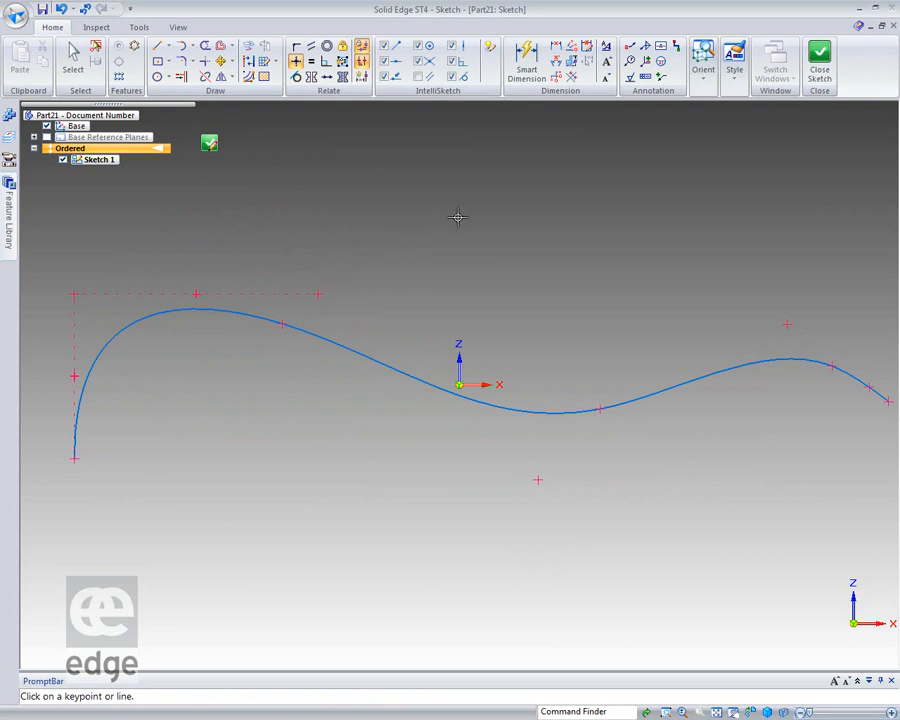
pyautogui.click(73, 60)
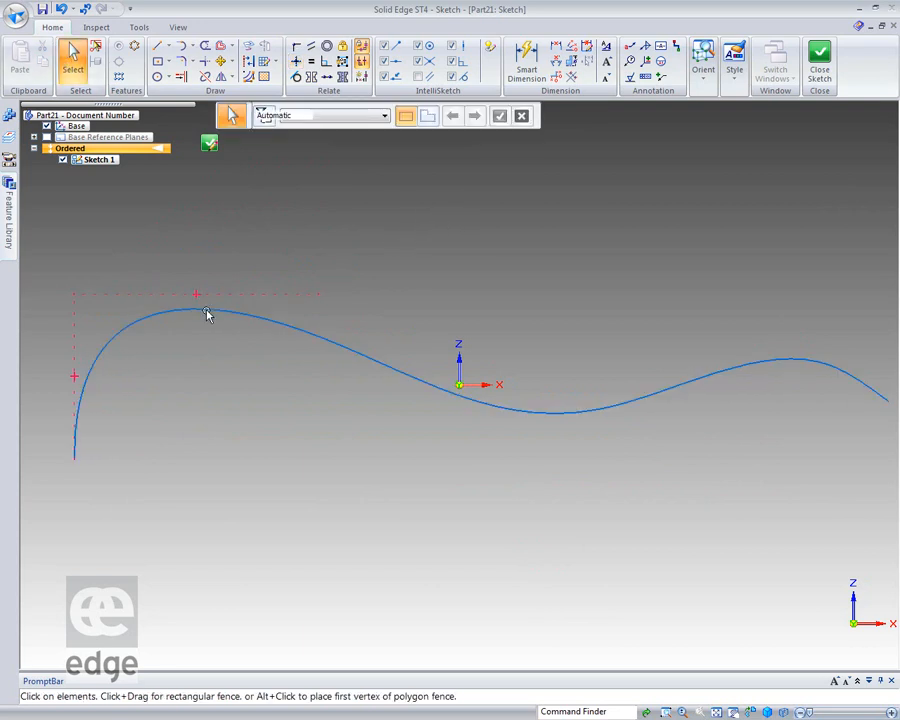
# - Move the edit point just past the curve's first crest upward, then deselect the curve
pyautogui.click(207, 313)
pyautogui.moveTo(281, 325); pyautogui.dragTo(297, 270)
pyautogui.click(283, 358)
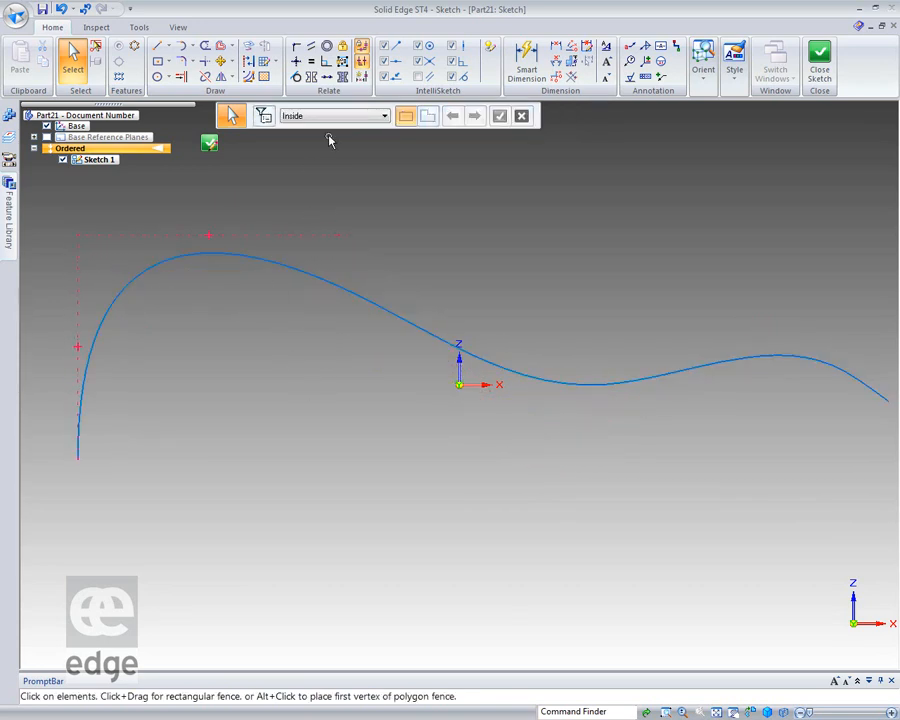
# - Dimension the vertical distance between the curve's start point and the control vertex directly above it
pyautogui.click(555, 46)
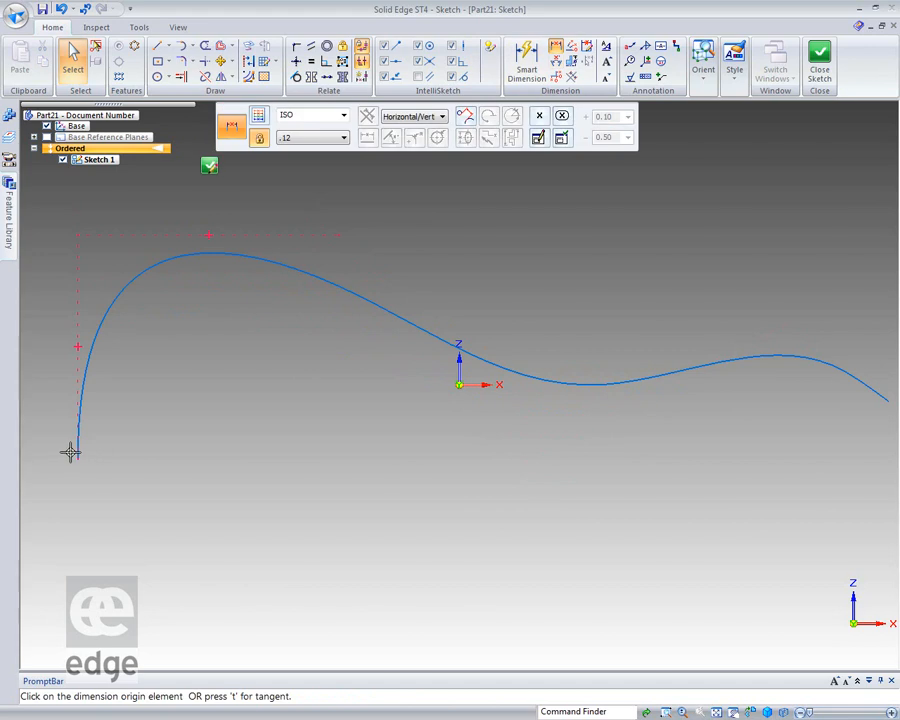
pyautogui.click(77, 457)
pyautogui.click(76, 236)
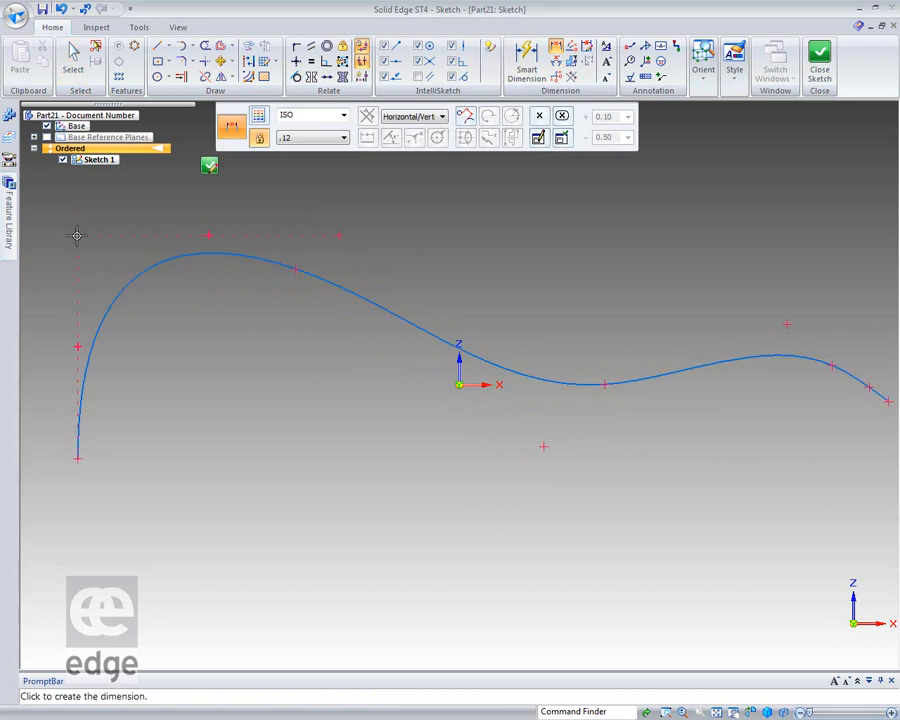
pyautogui.click(44, 296)
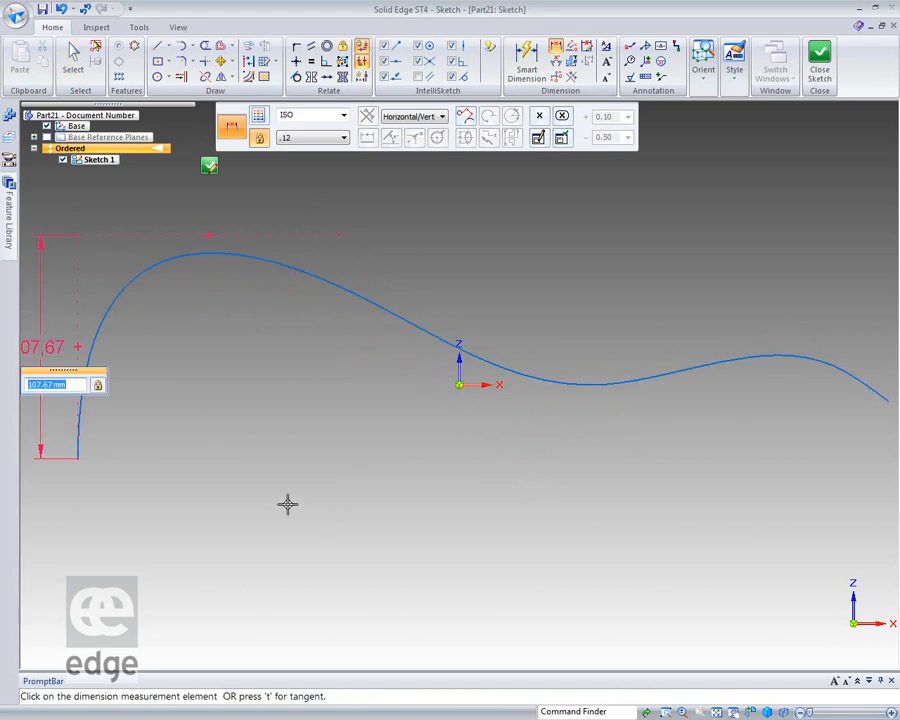
pyautogui.click(199, 517)
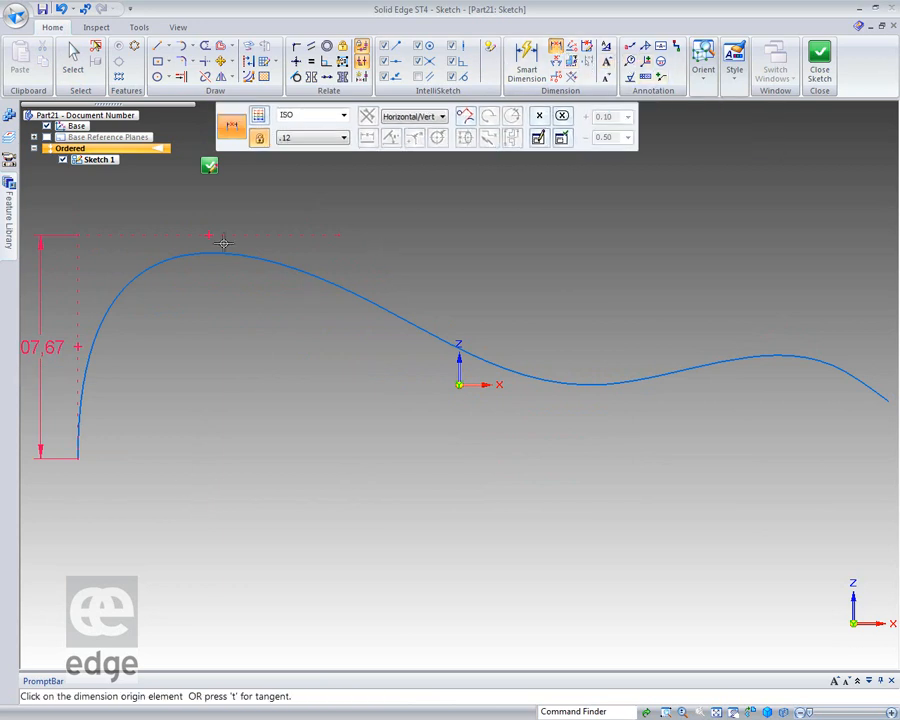
# - Dimension the vertical distance between the edit point past the first crest and the curve's start point
pyautogui.click(300, 270)
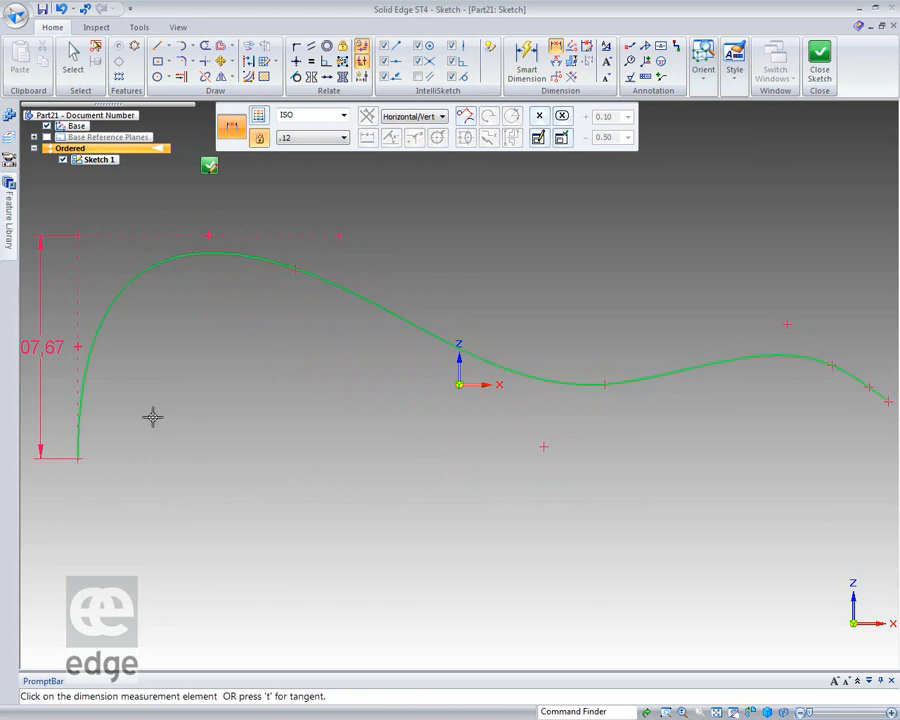
pyautogui.click(76, 459)
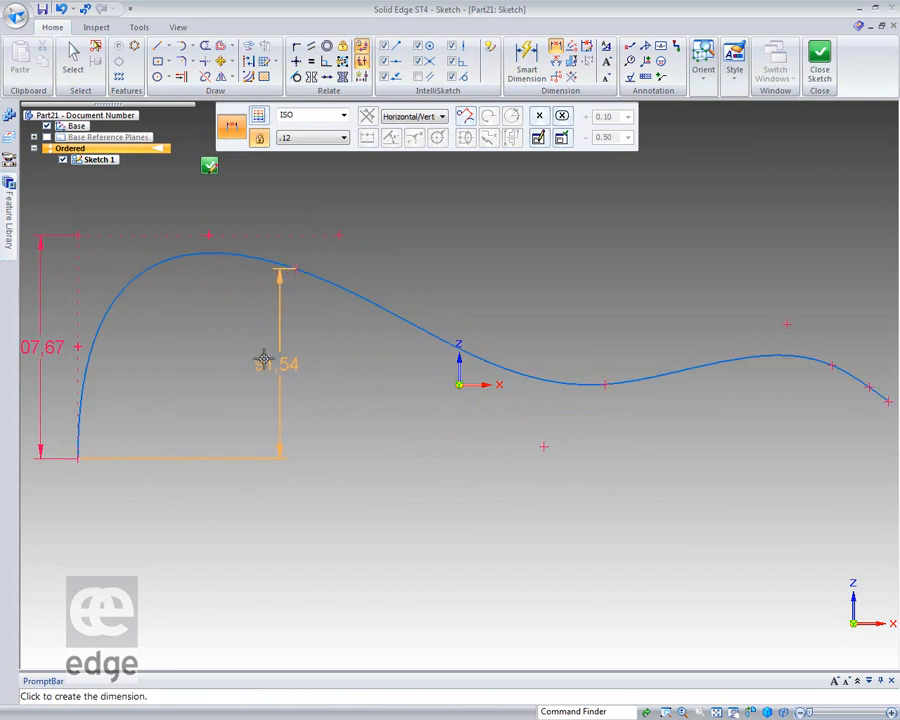
pyautogui.click(240, 365)
pyautogui.press('Escape')
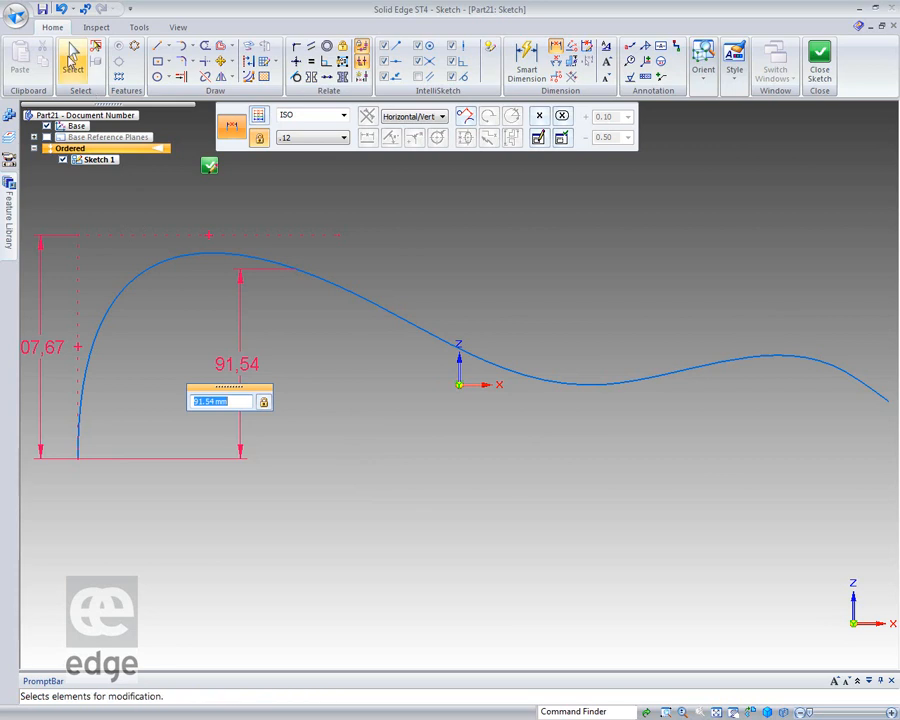
# - Show the curve's curvature comb and move the lowest control vertex slightly down and back left
pyautogui.click(384, 312)
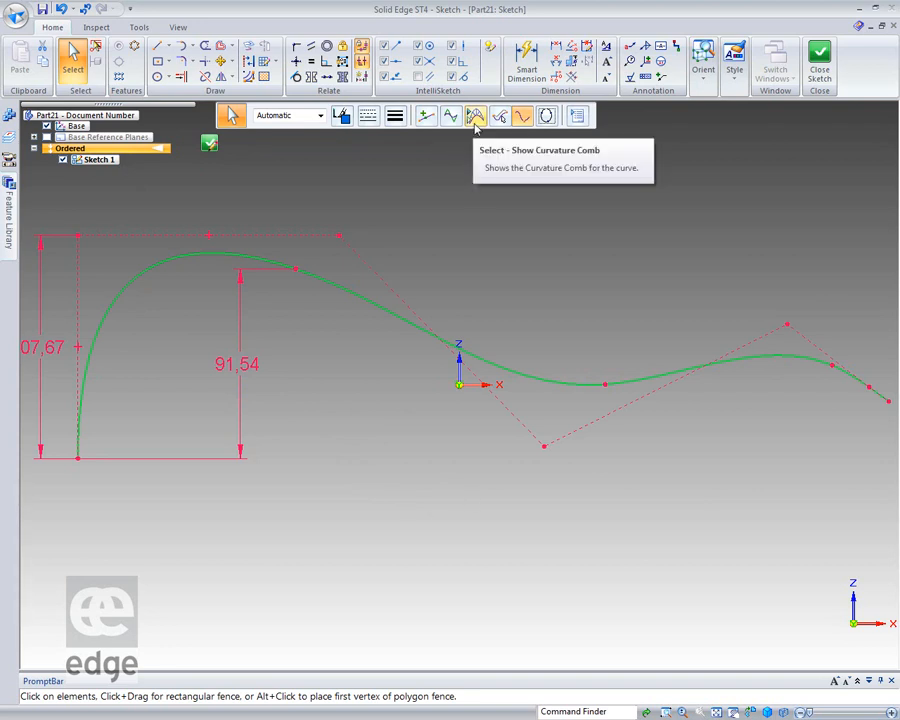
pyautogui.click(475, 117)
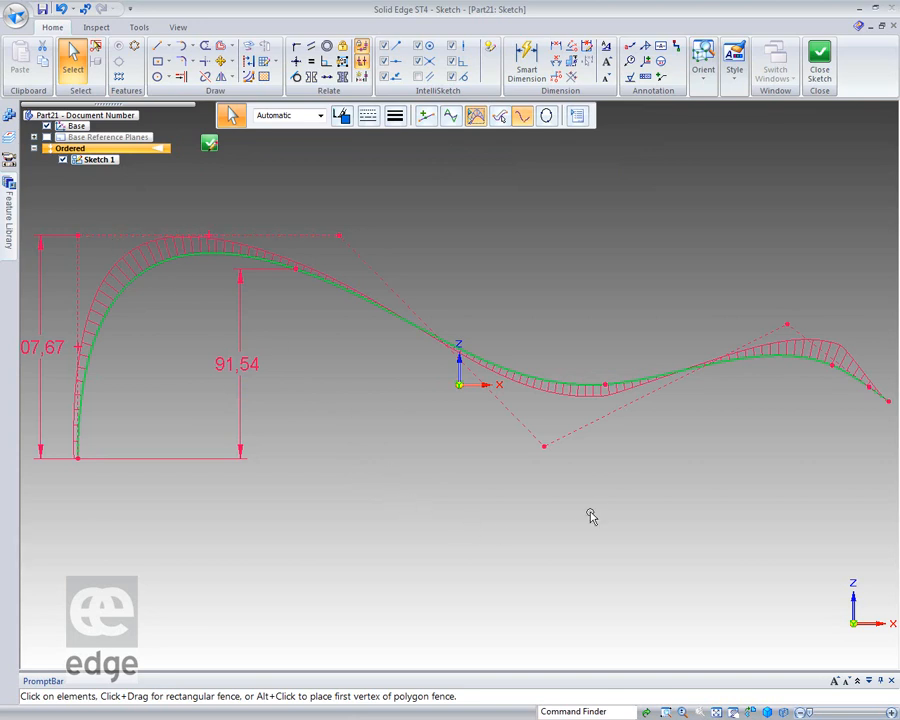
pyautogui.moveTo(545, 447)
pyautogui.mouseDown()
pyautogui.moveTo(552, 487)
pyautogui.moveTo(548, 454)
pyautogui.mouseUp()
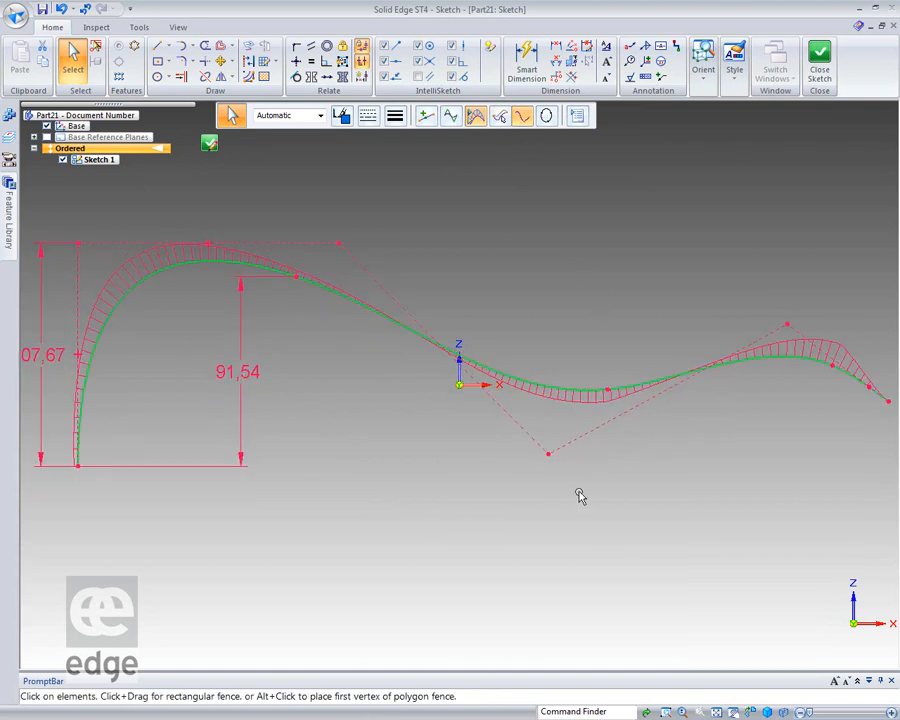
pyautogui.moveTo(548, 454)
pyautogui.mouseDown()
pyautogui.moveTo(538, 507)
pyautogui.moveTo(543, 454)
pyautogui.mouseUp()
pyautogui.click(44, 354)
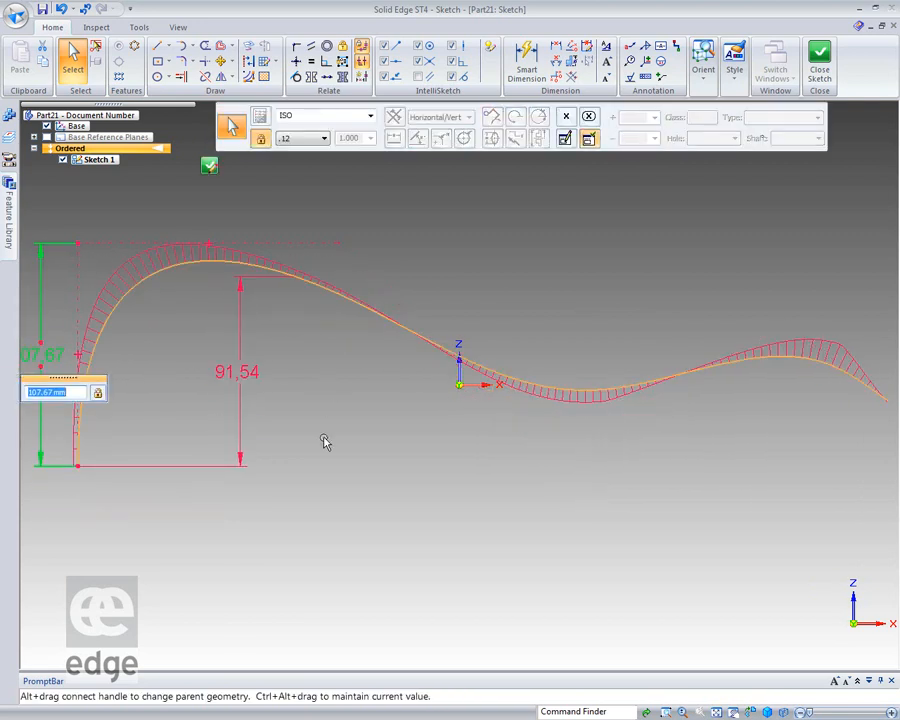
pyautogui.press('BackSpace')
pyautogui.press('Escape')
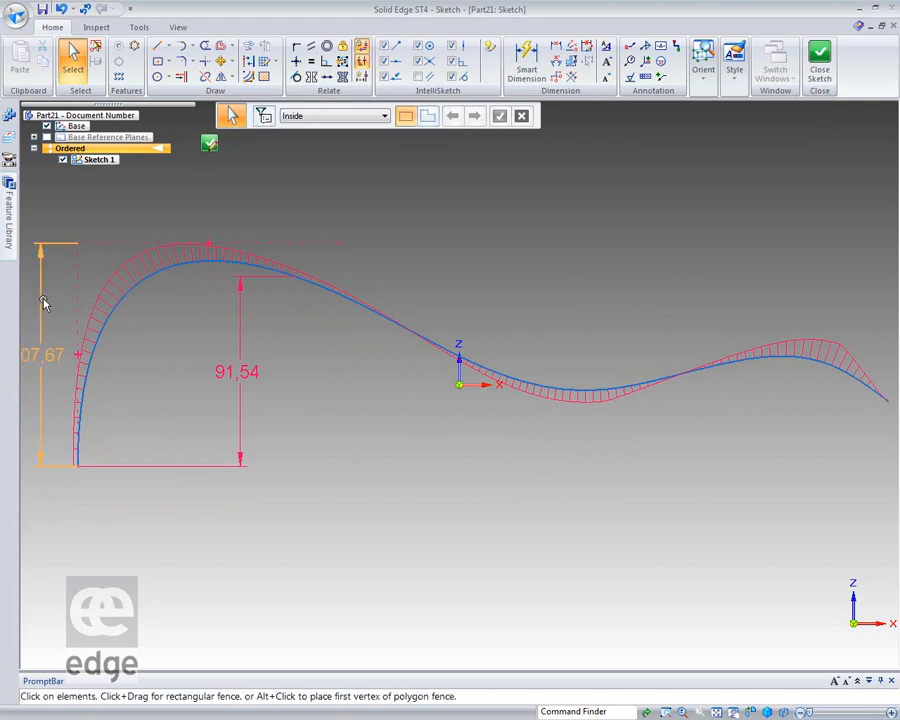
# - Delete both vertical dimensions and move the curve's lowest control vertex further down to deepen the valley
pyautogui.hotkey('ctrl', 'z')
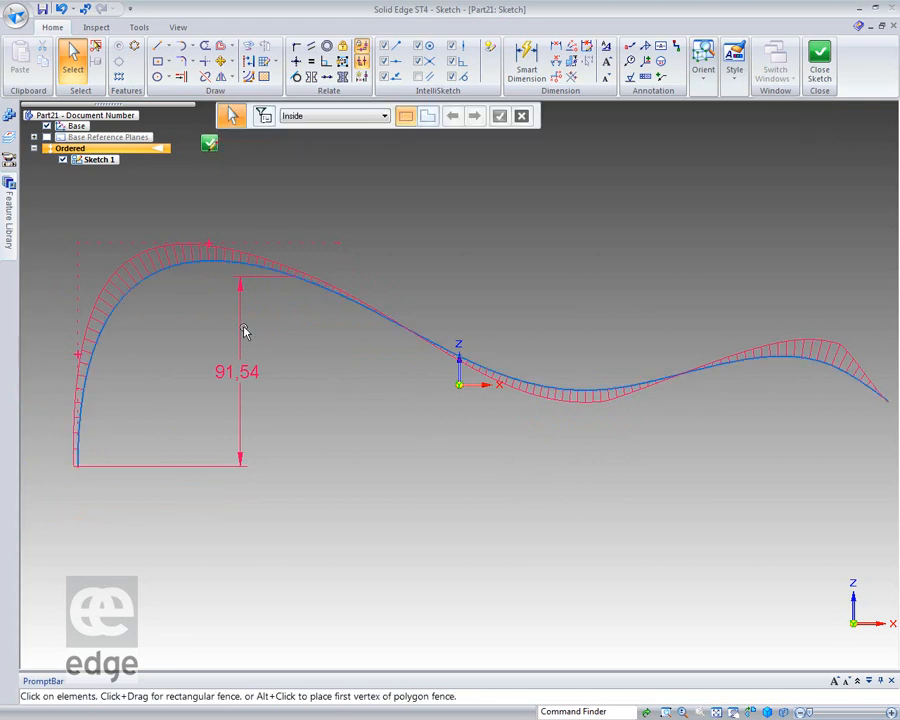
pyautogui.hotkey('ctrl', 'z')
pyautogui.click(586, 398)
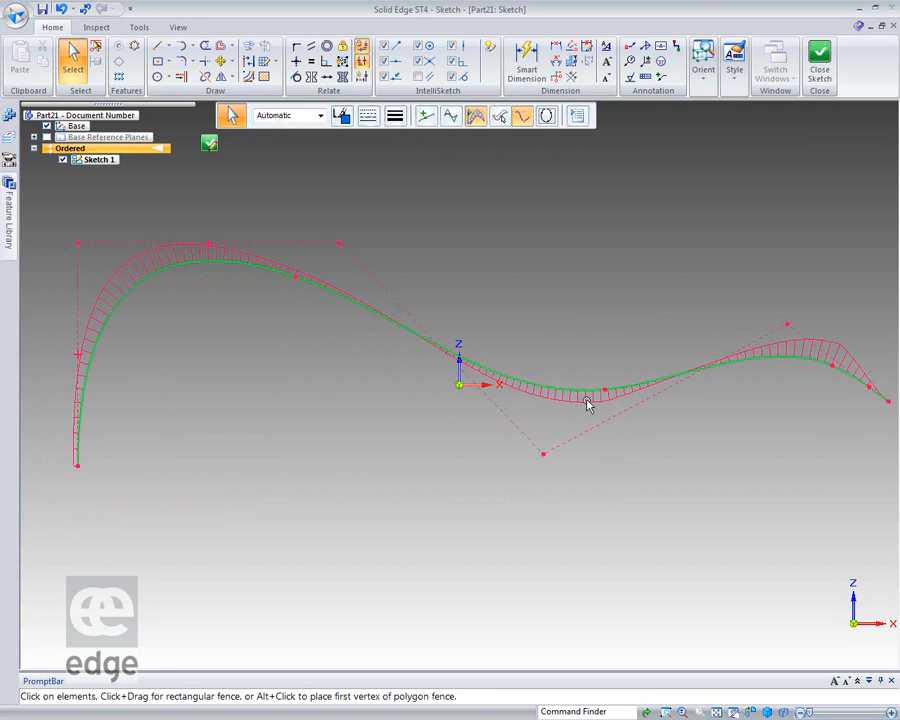
pyautogui.moveTo(542, 456); pyautogui.dragTo(577, 538)
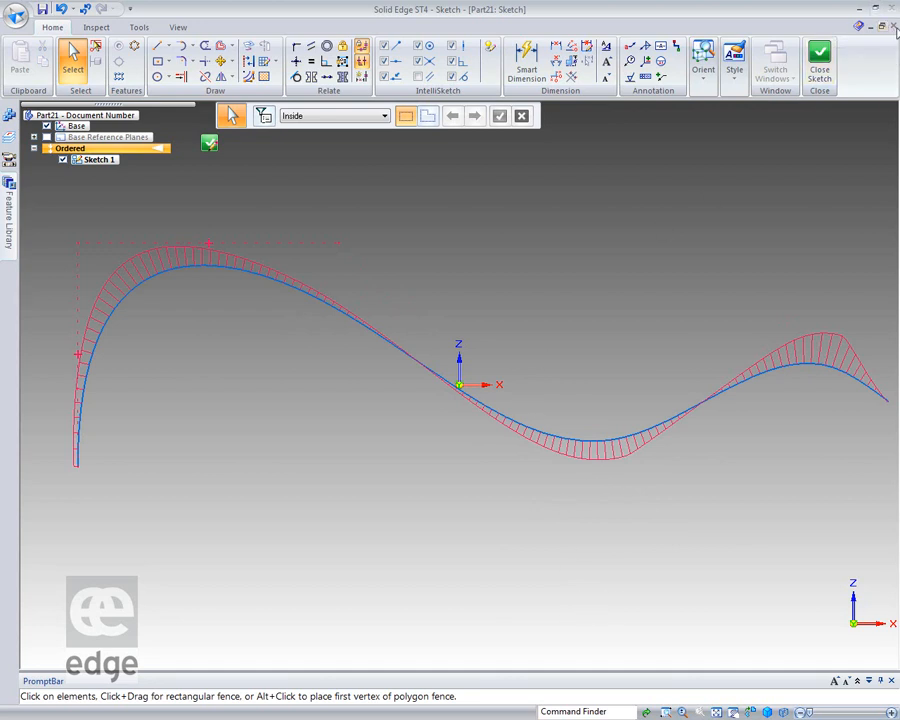
# - Exit the sketch and close the part document without saving its changes
pyautogui.click(208, 145)
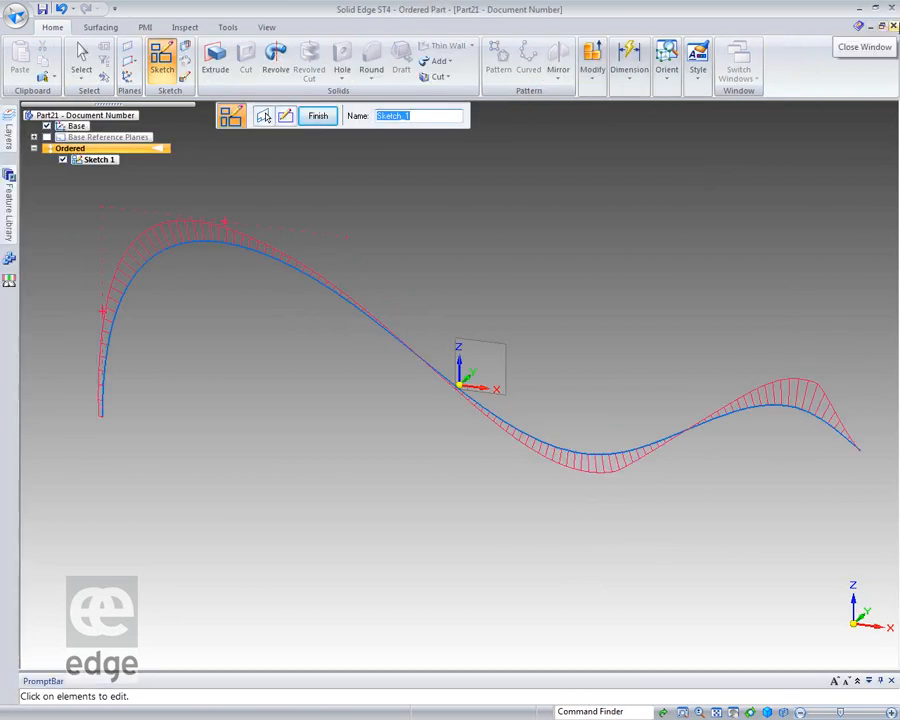
pyautogui.click(894, 27)
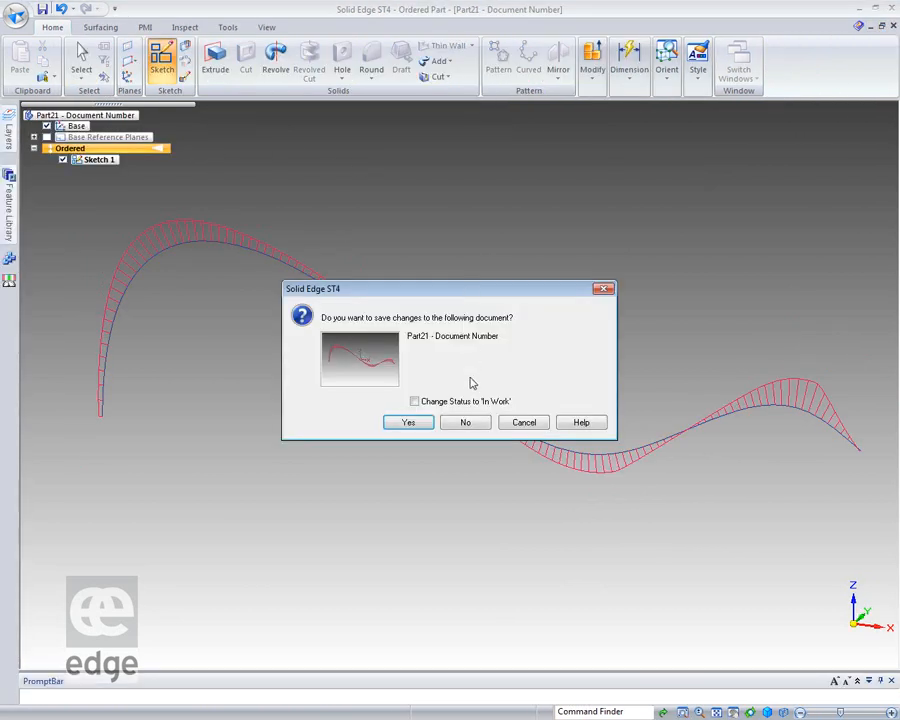
pyautogui.click(457, 426)
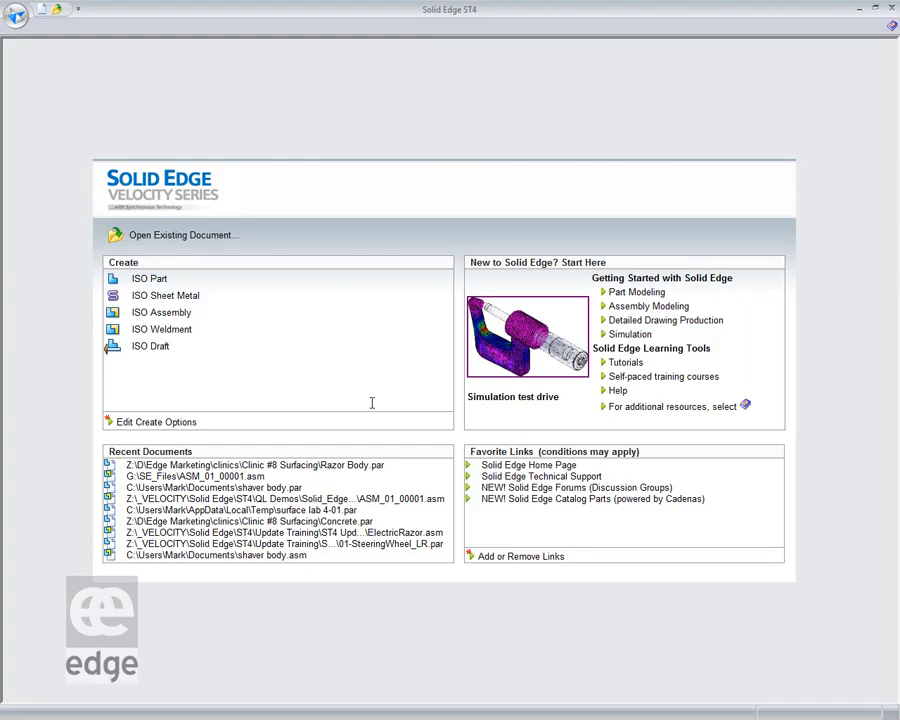
# - Create a new ISO Part and switch it from synchronous to the ordered environment
pyautogui.click(150, 279)
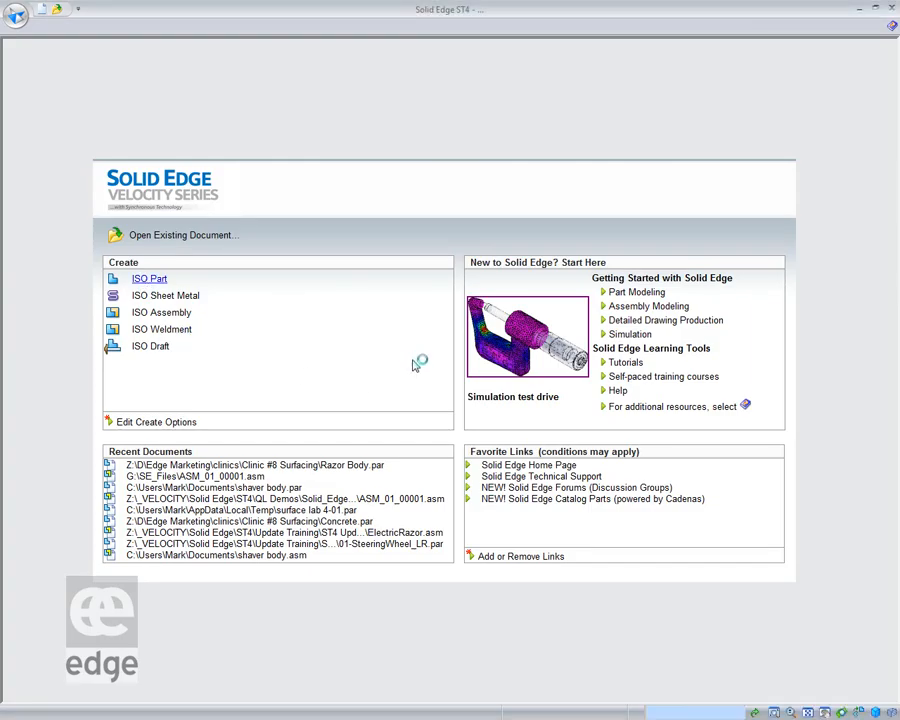
pyautogui.rightClick(165, 156)
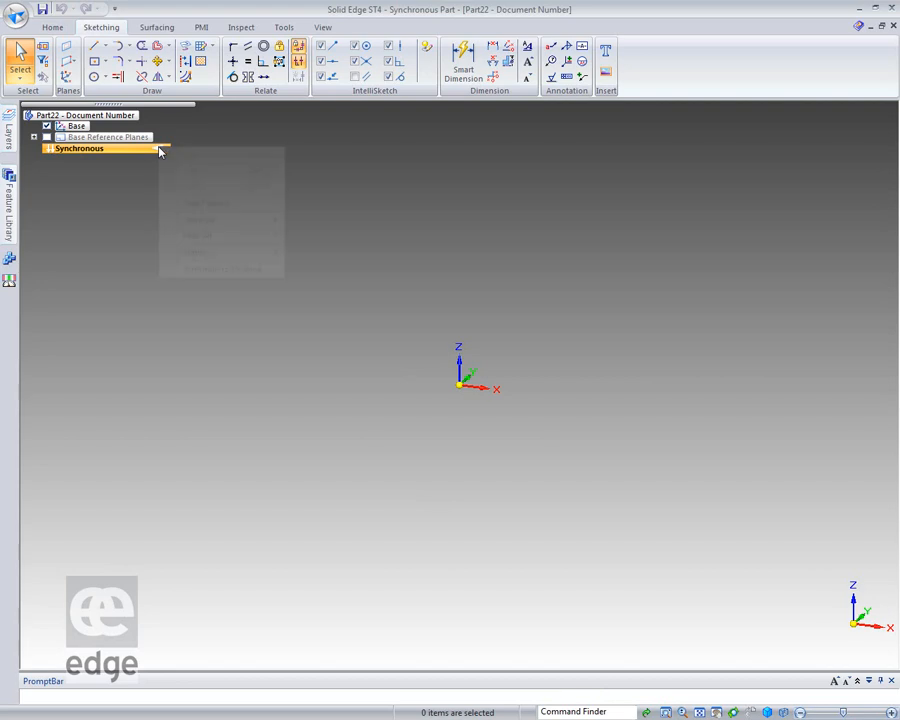
pyautogui.click(211, 270)
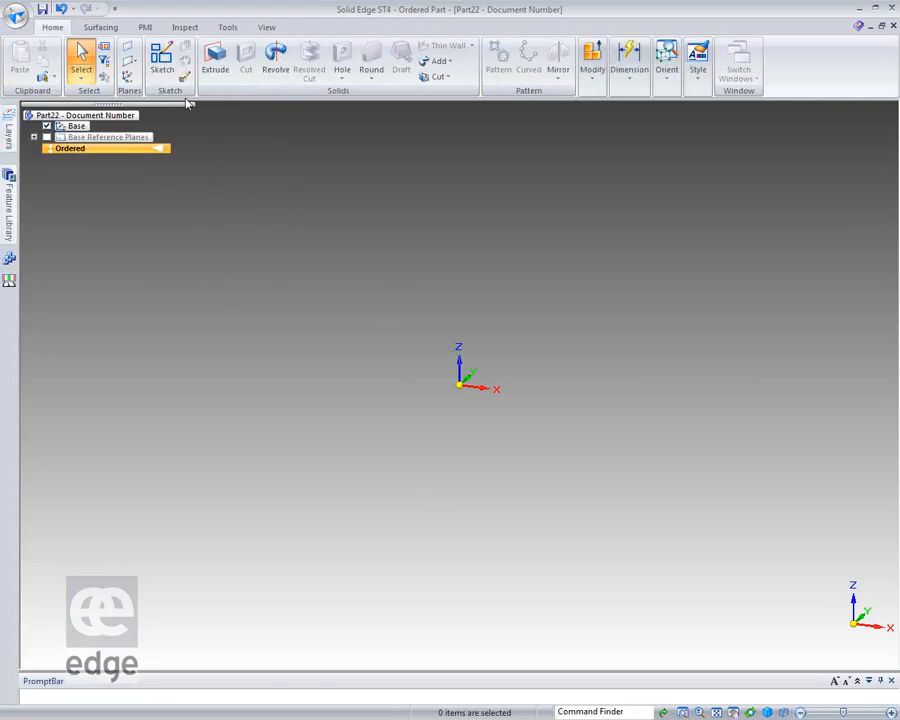
# - Start an Extrude on the XY plane and sketch a nearly square rectangle centred on the origin
pyautogui.click(215, 58)
pyautogui.moveTo(293, 283); pyautogui.dragTo(423, 396, button='middle')
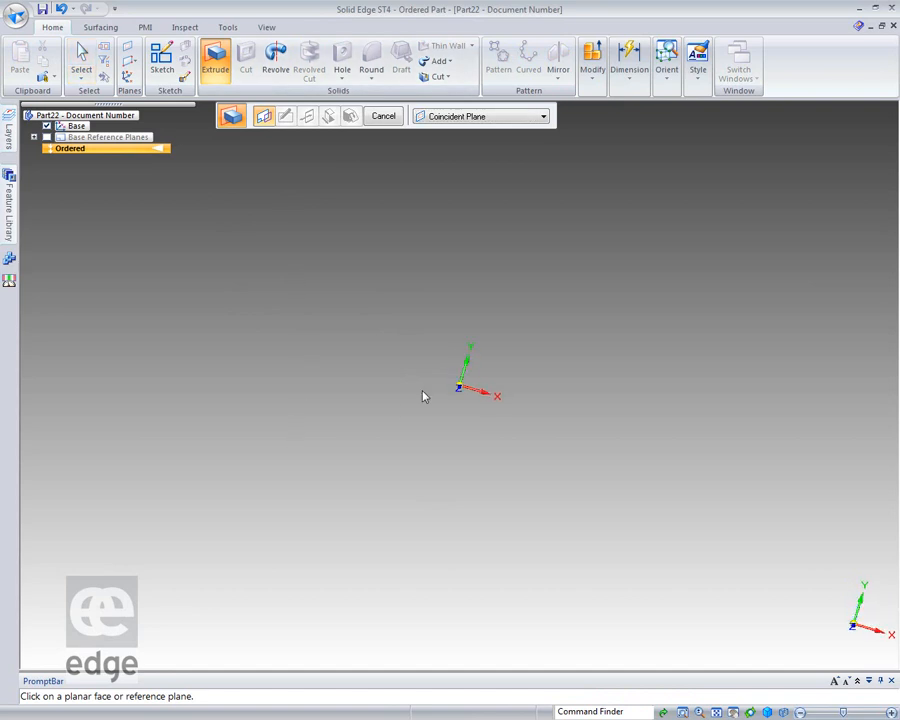
pyautogui.click(480, 367)
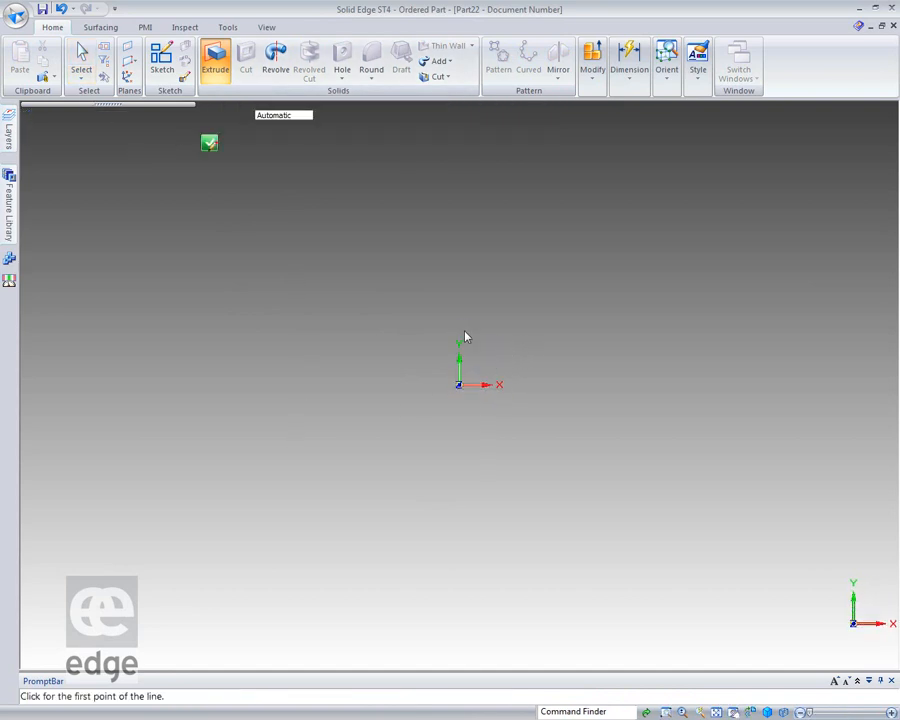
pyautogui.click(157, 61)
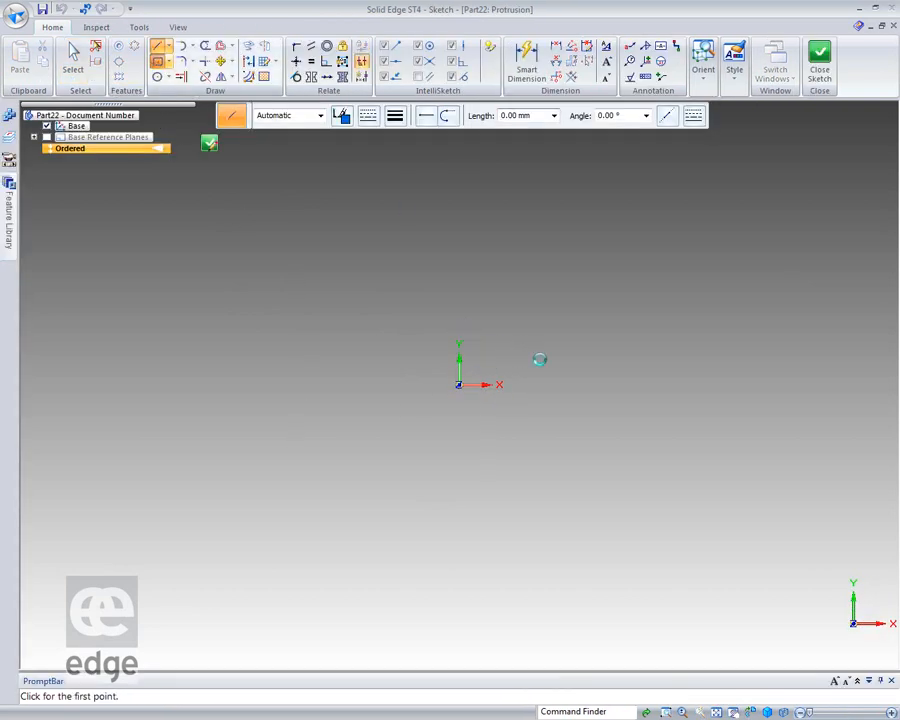
pyautogui.click(458, 388)
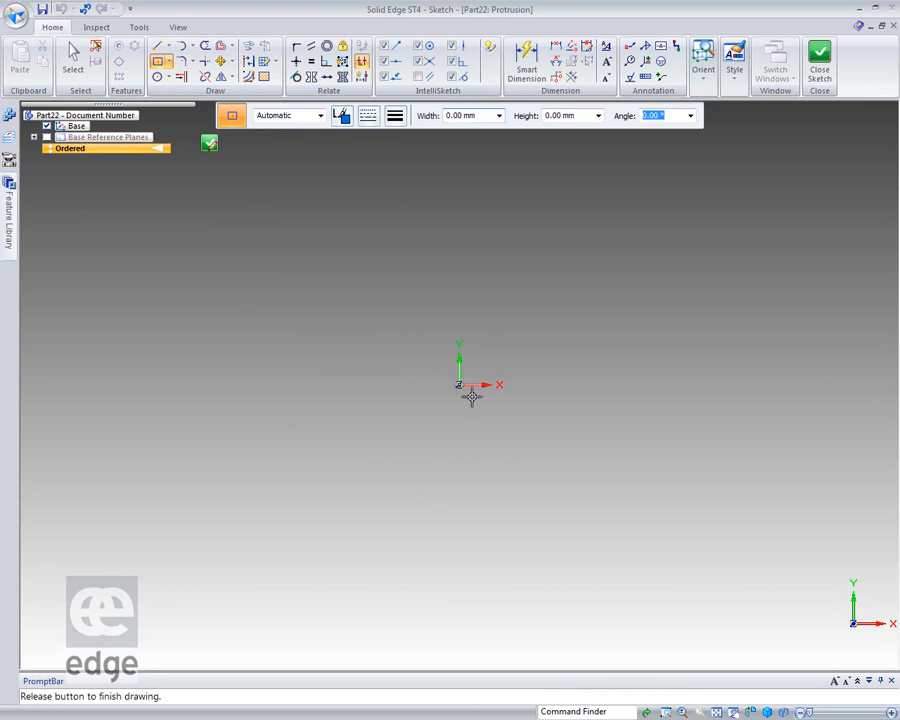
pyautogui.click(580, 500)
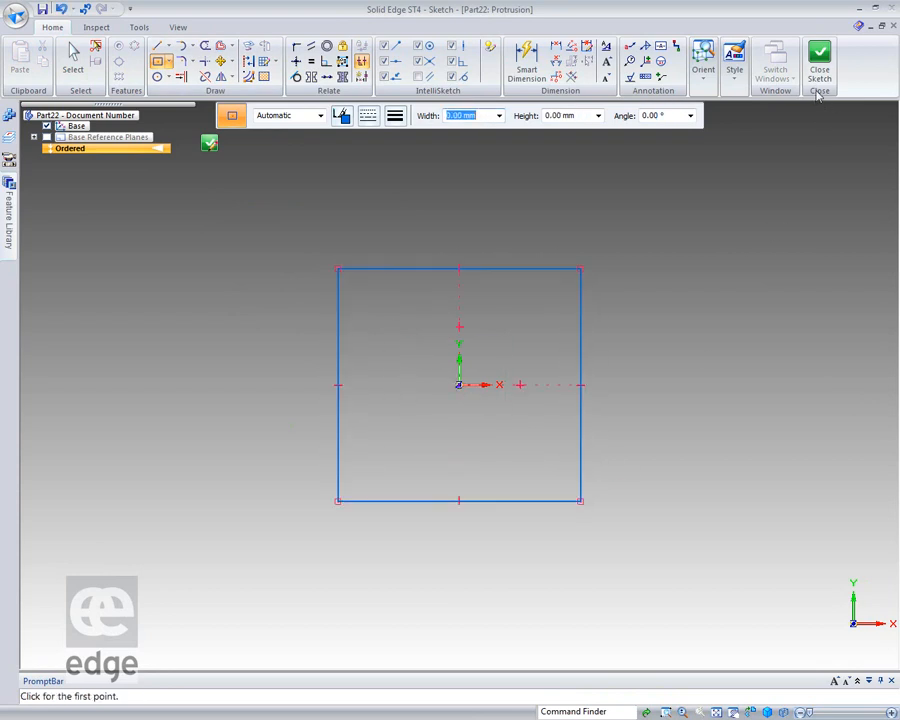
# - Extrude the rectangle upward to a height of about 52 mm and finish the feature
pyautogui.click(819, 58)
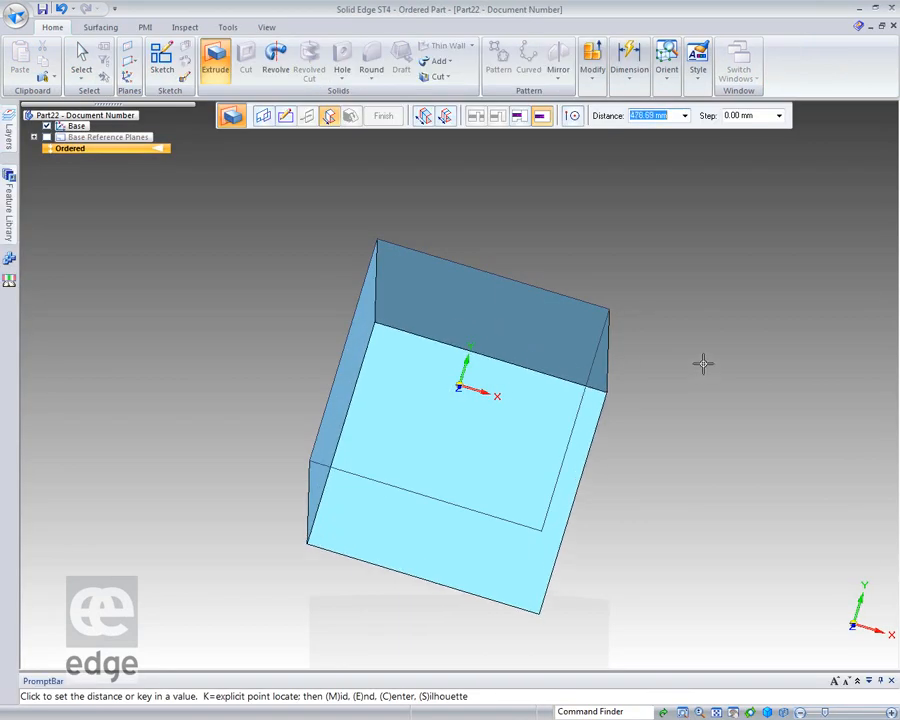
pyautogui.click(526, 237)
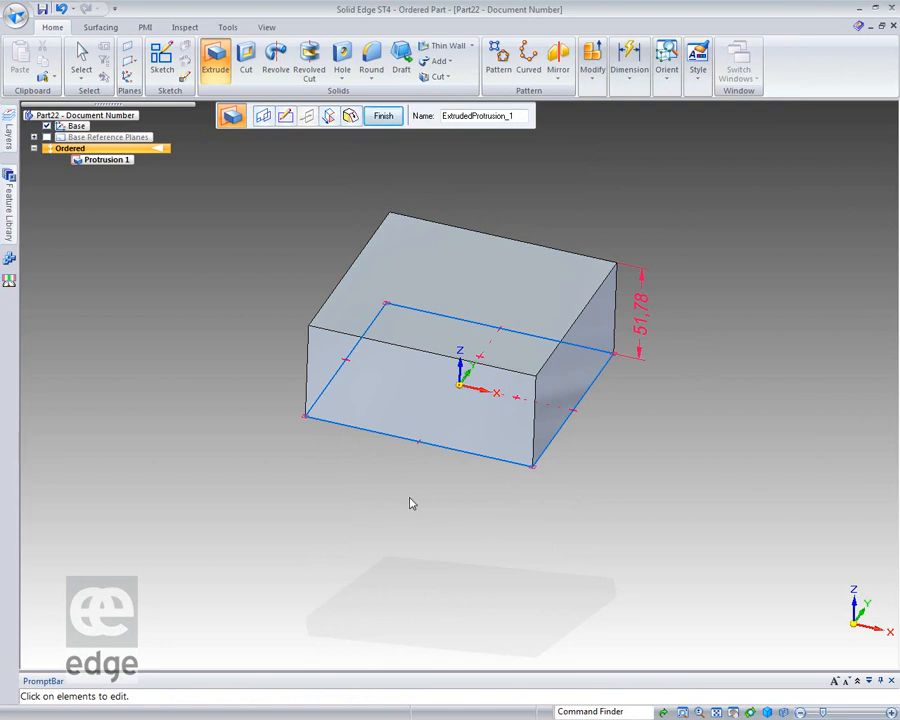
pyautogui.click(394, 117)
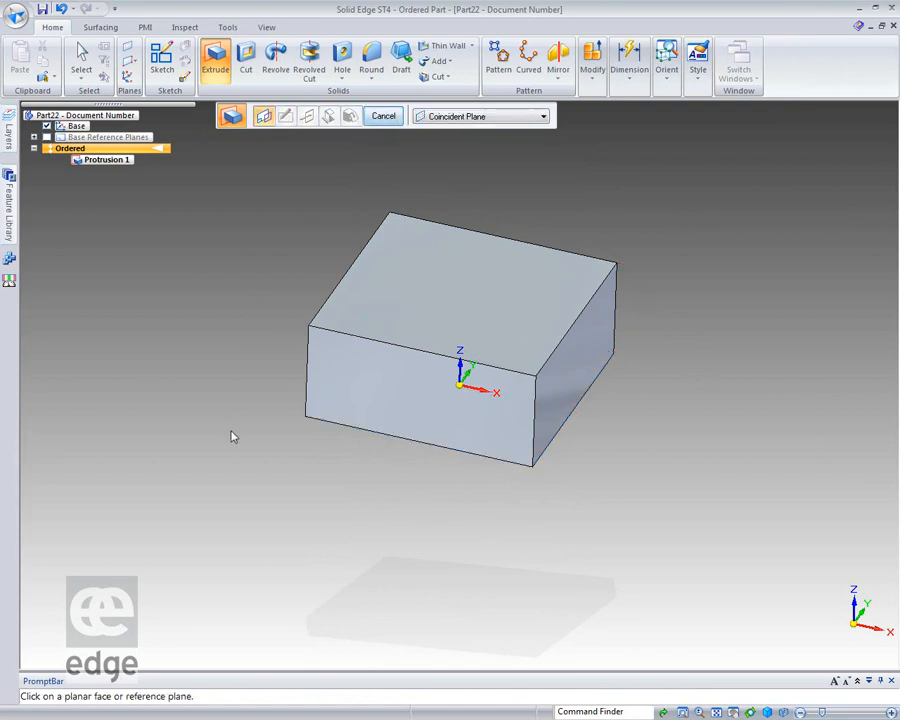
# - Create a keypoint curve from one top corner of the block through a free point above it to the diagonally opposite top corner
pyautogui.scroll(3, 331, 428)
pyautogui.scroll(-2, 340, 421)
pyautogui.scroll(-1, 340, 421)
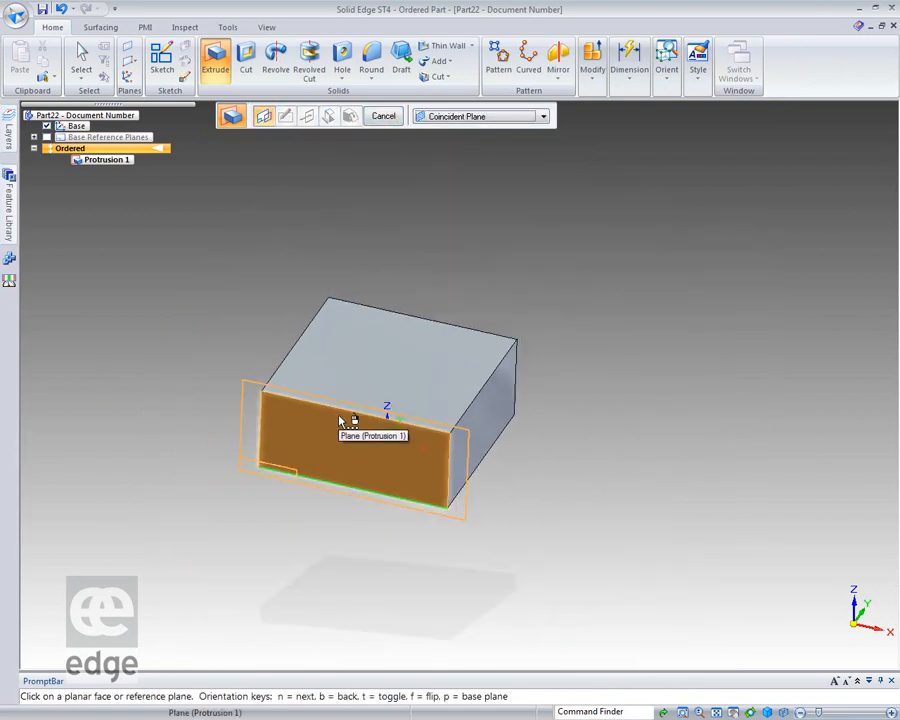
pyautogui.scroll(-1, 200, 330)
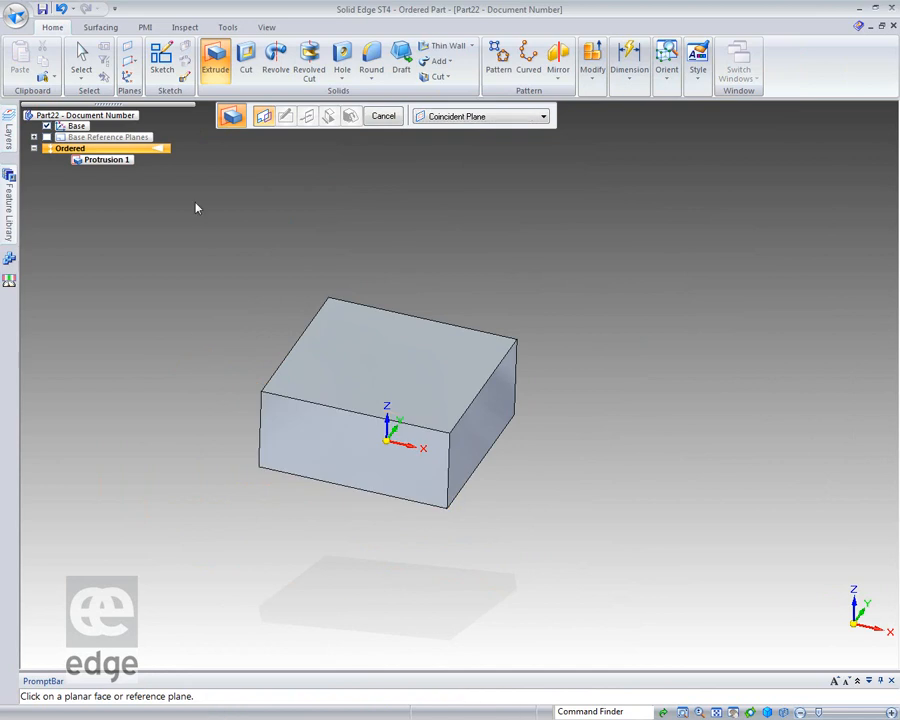
pyautogui.click(100, 27)
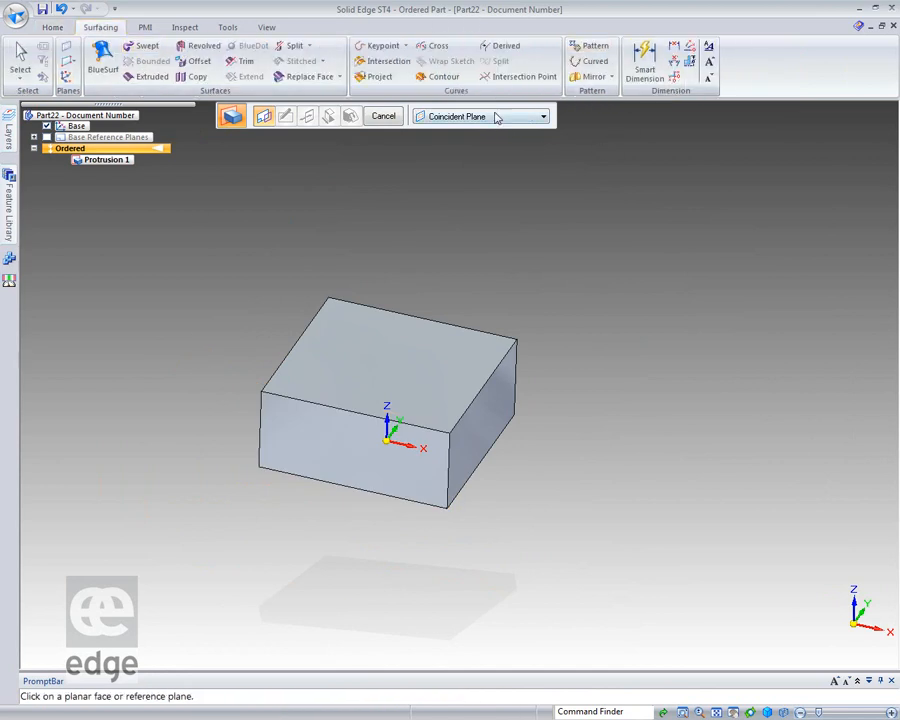
pyautogui.click(380, 46)
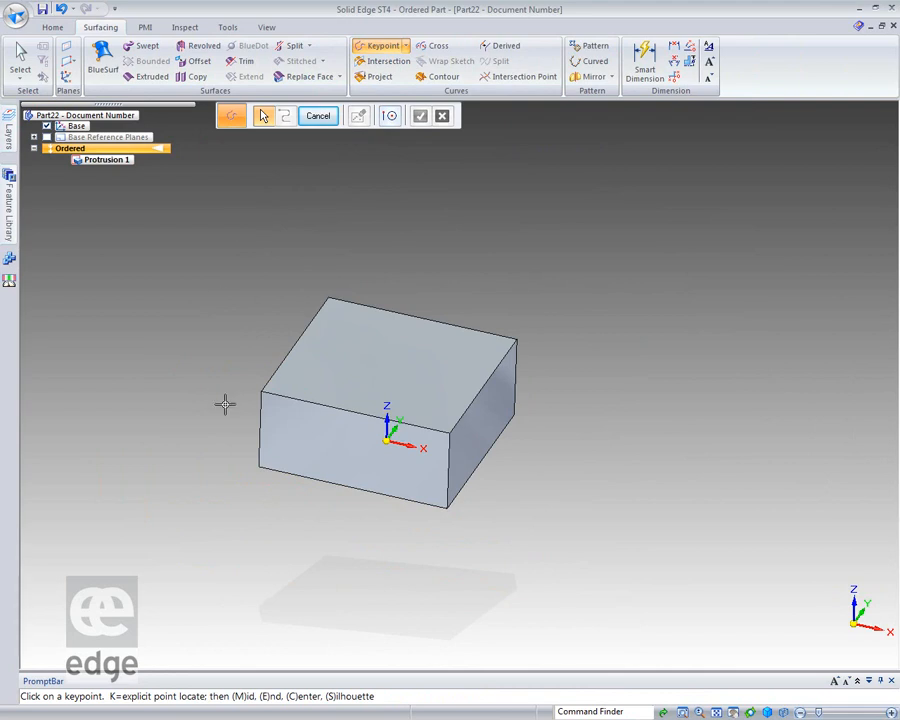
pyautogui.click(264, 372)
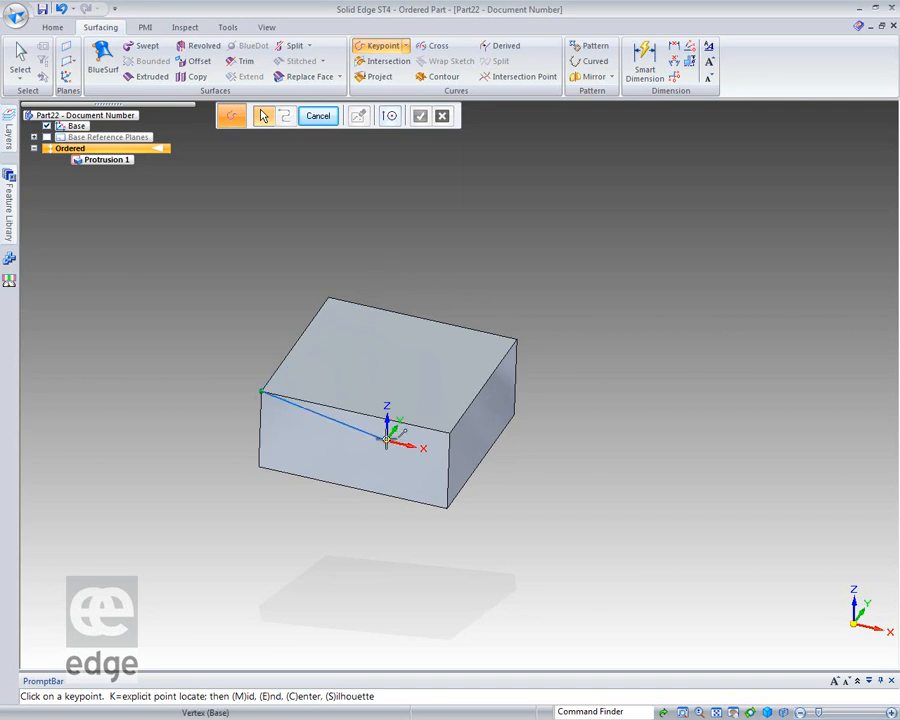
pyautogui.click(389, 242)
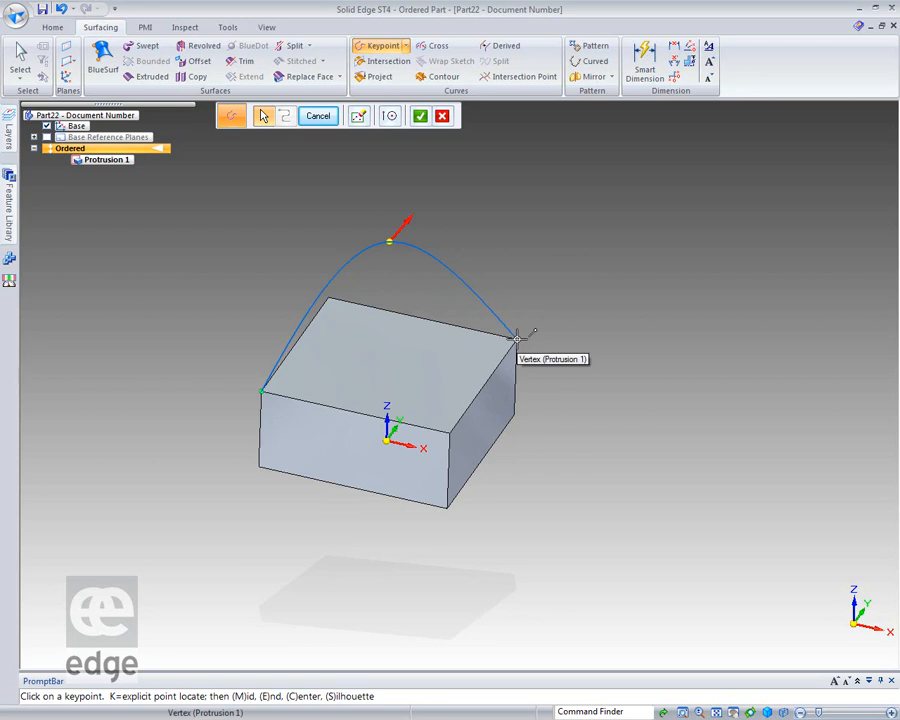
pyautogui.click(517, 338)
pyautogui.rightClick(570, 334)
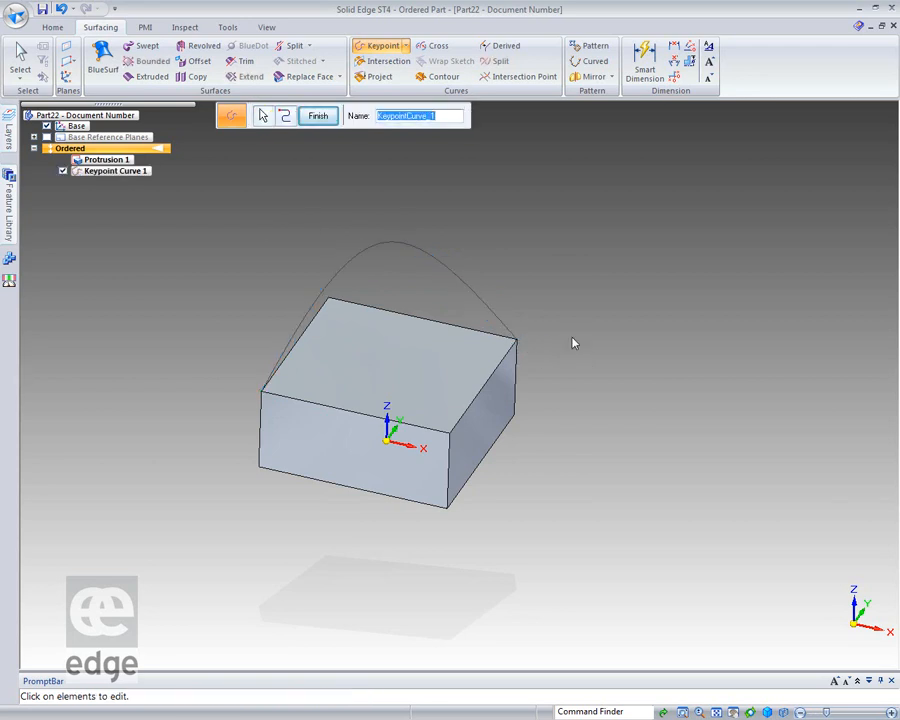
# - Set the keypoint curve's start and end conditions to Tangent with the block's vertical edges
pyautogui.click(285, 117)
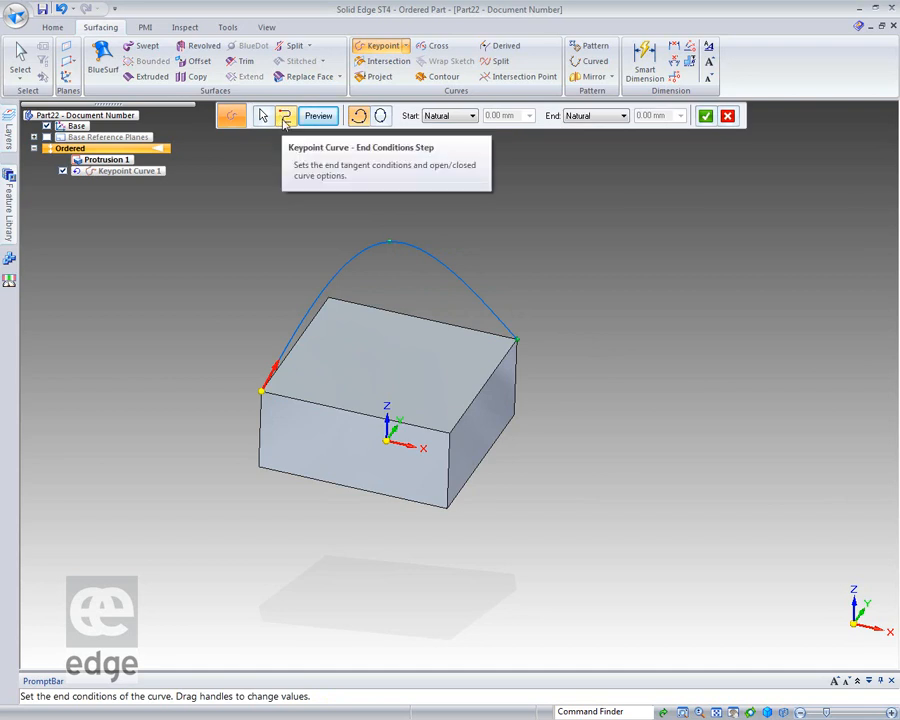
pyautogui.click(472, 116)
pyautogui.click(440, 137)
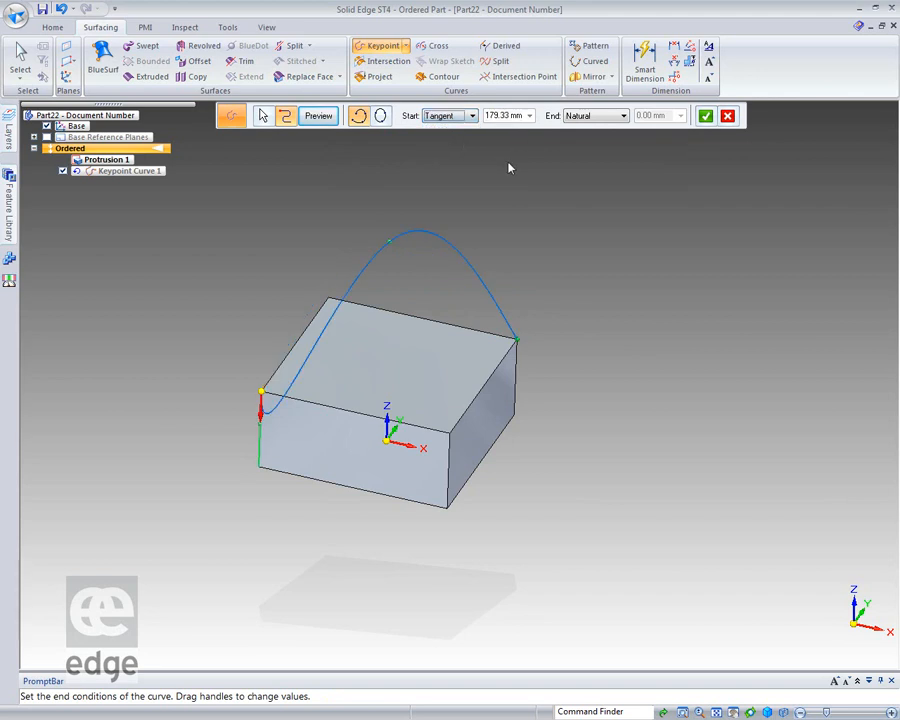
pyautogui.click(623, 116)
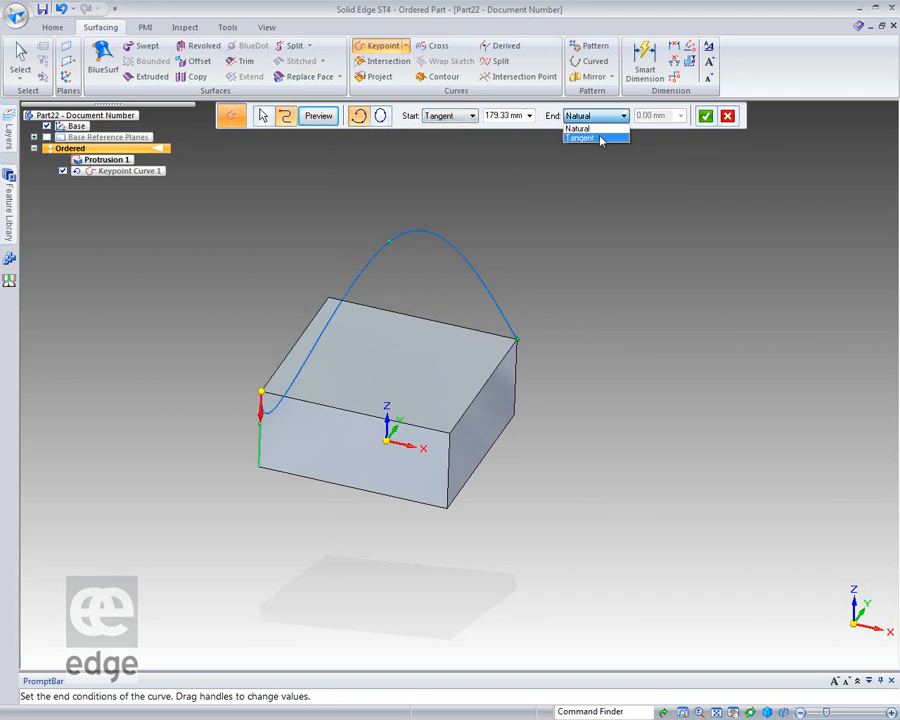
pyautogui.click(600, 138)
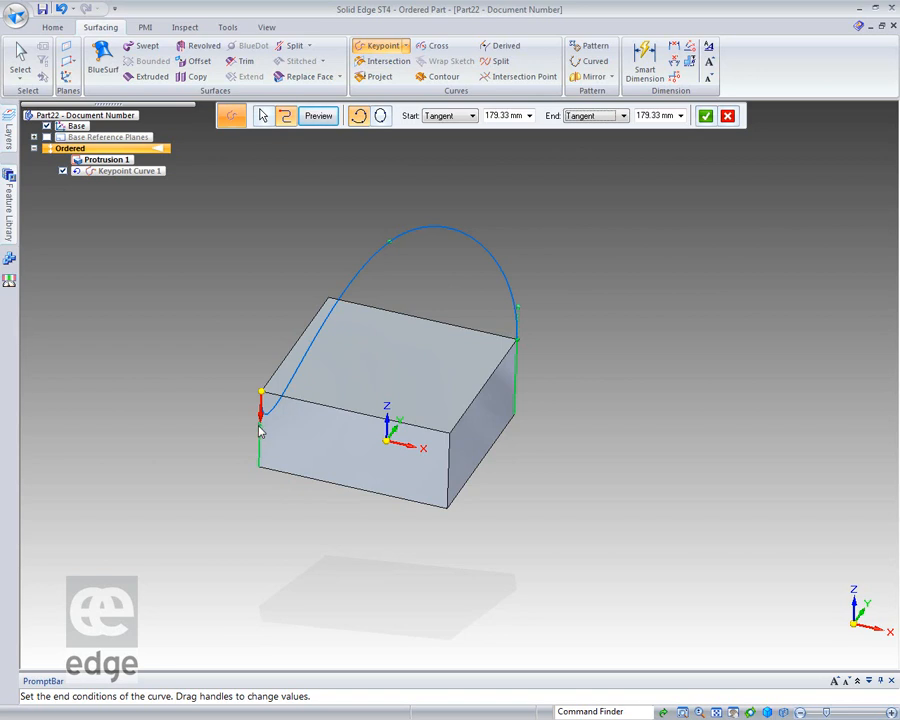
# - Reverse the start tangent to about -253 mm, lengthen the end tangent to about 227 mm, and finish the keypoint curve
pyautogui.moveTo(258, 431); pyautogui.dragTo(259, 349)
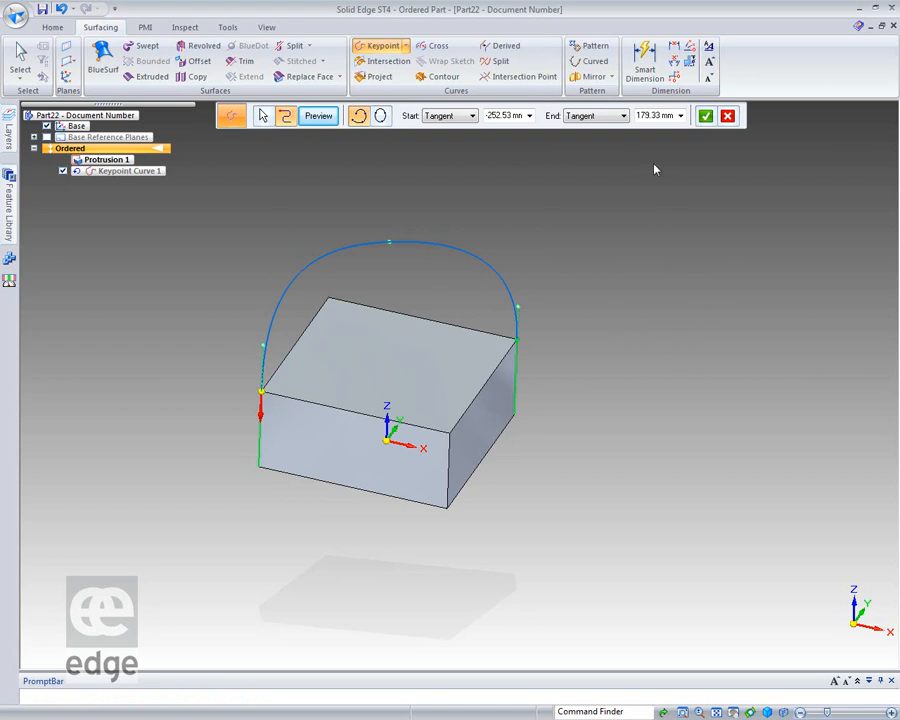
pyautogui.moveTo(519, 315); pyautogui.dragTo(520, 305)
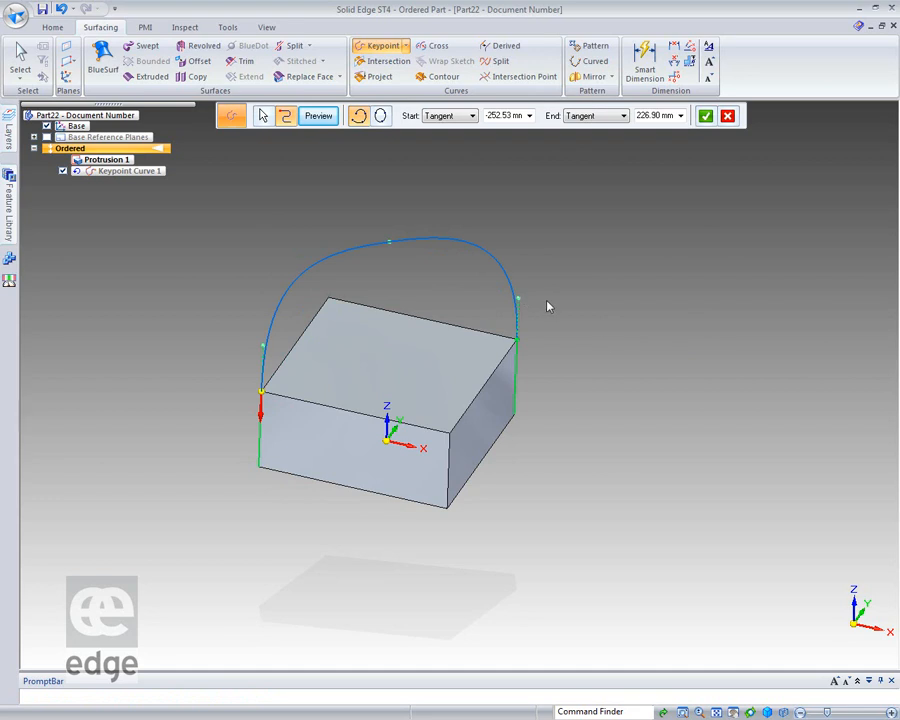
pyautogui.moveTo(605, 342); pyautogui.dragTo(561, 283, button='middle')
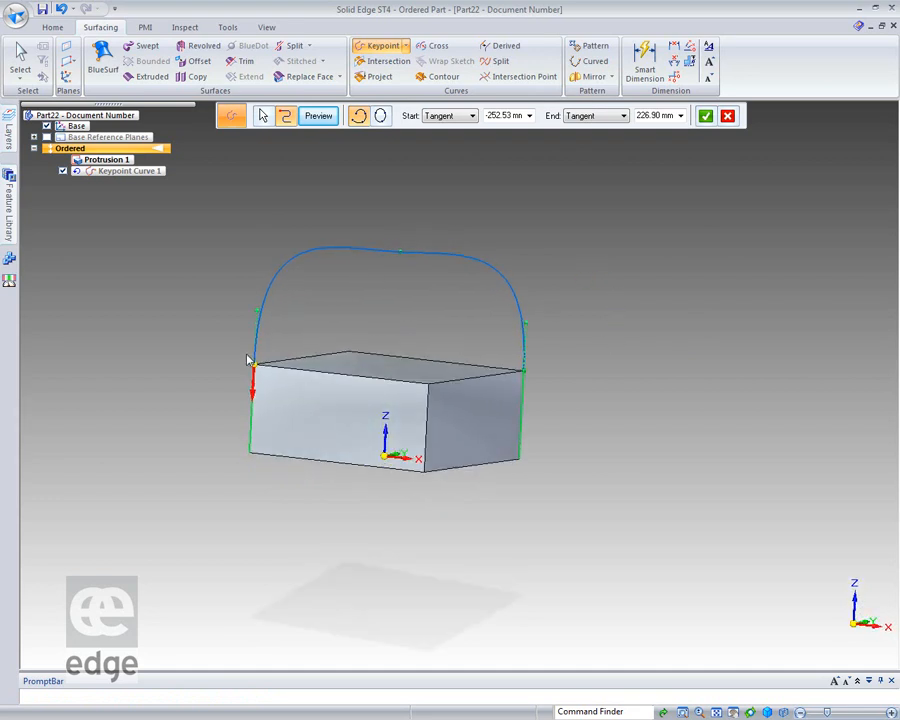
pyautogui.moveTo(633, 337); pyautogui.dragTo(773, 382, button='middle')
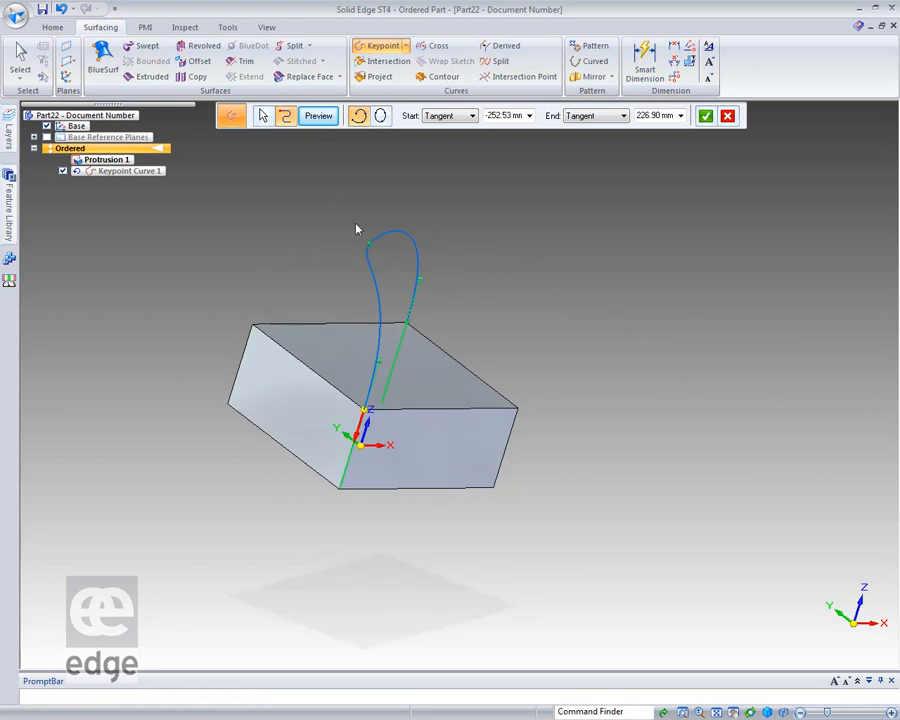
pyautogui.click(318, 116)
pyautogui.click(318, 116)
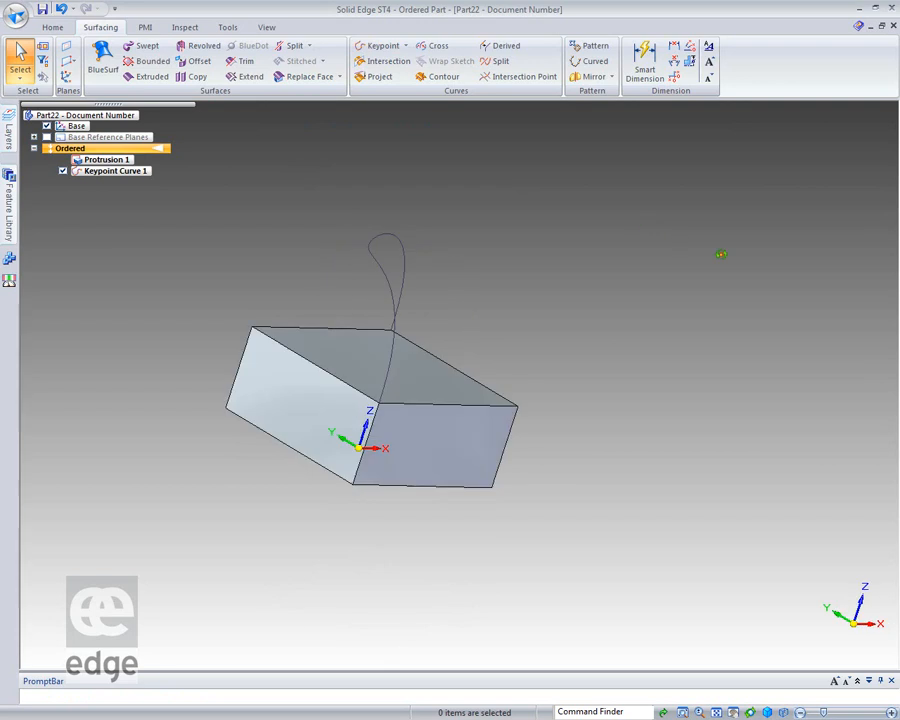
# - Dynamically edit the keypoint curve by moving its free point outward above the block, then finish editing and inspect the curve
pyautogui.click(393, 288)
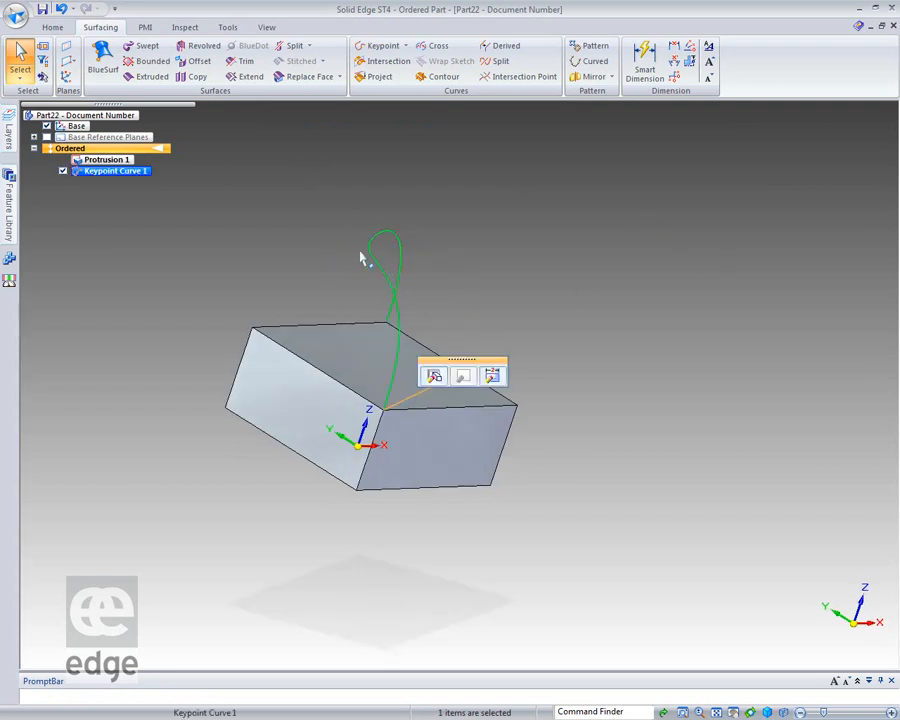
pyautogui.click(493, 377)
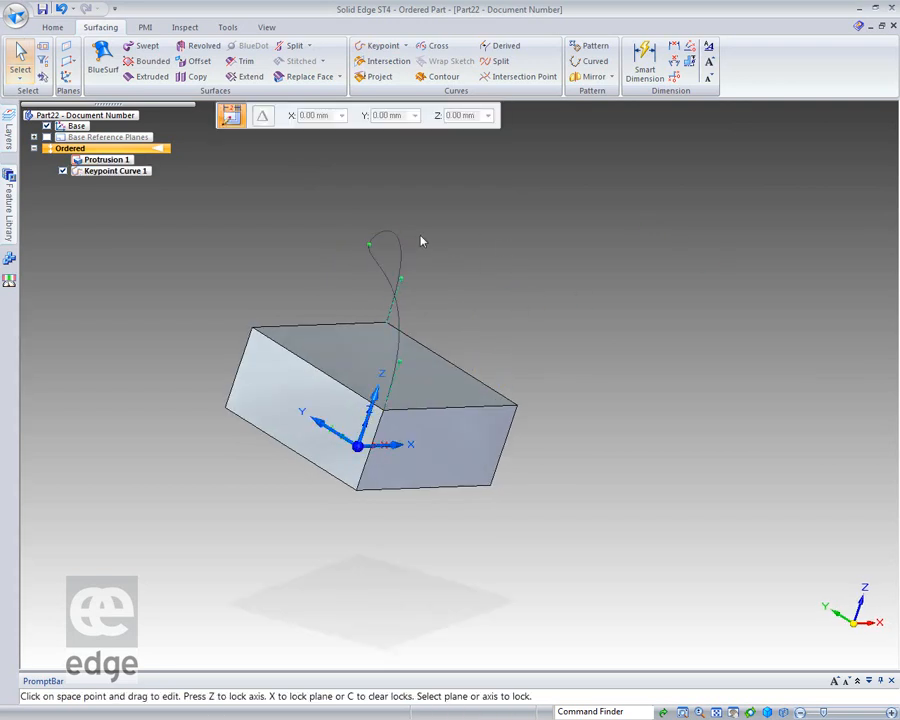
pyautogui.moveTo(372, 250); pyautogui.dragTo(295, 215)
pyautogui.click(782, 375)
pyautogui.moveTo(782, 375); pyautogui.dragTo(646, 353, button='middle')
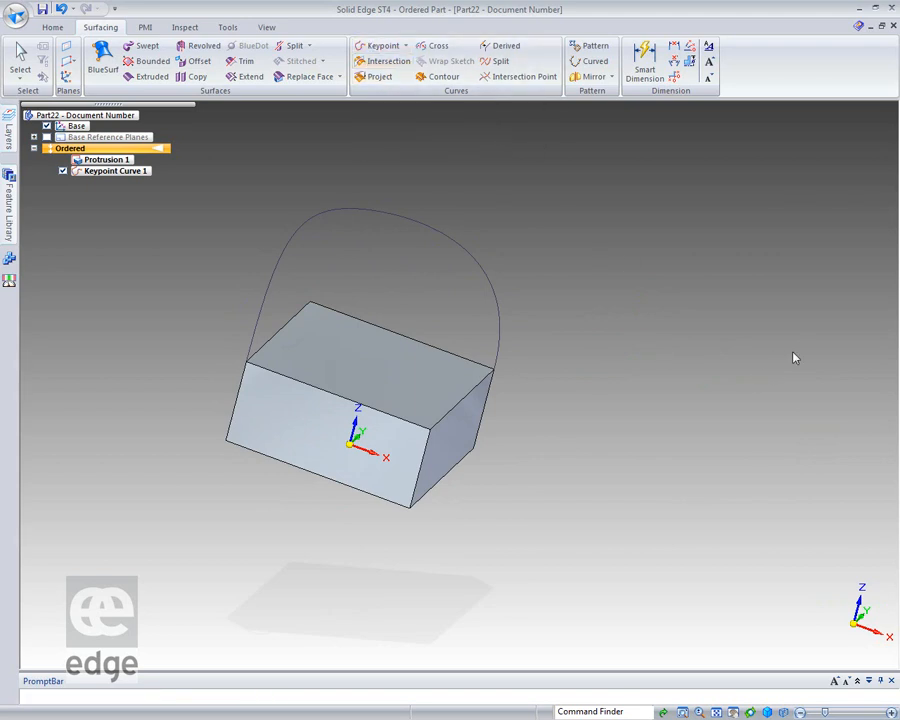
pyautogui.moveTo(637, 366); pyautogui.dragTo(599, 332, button='middle')
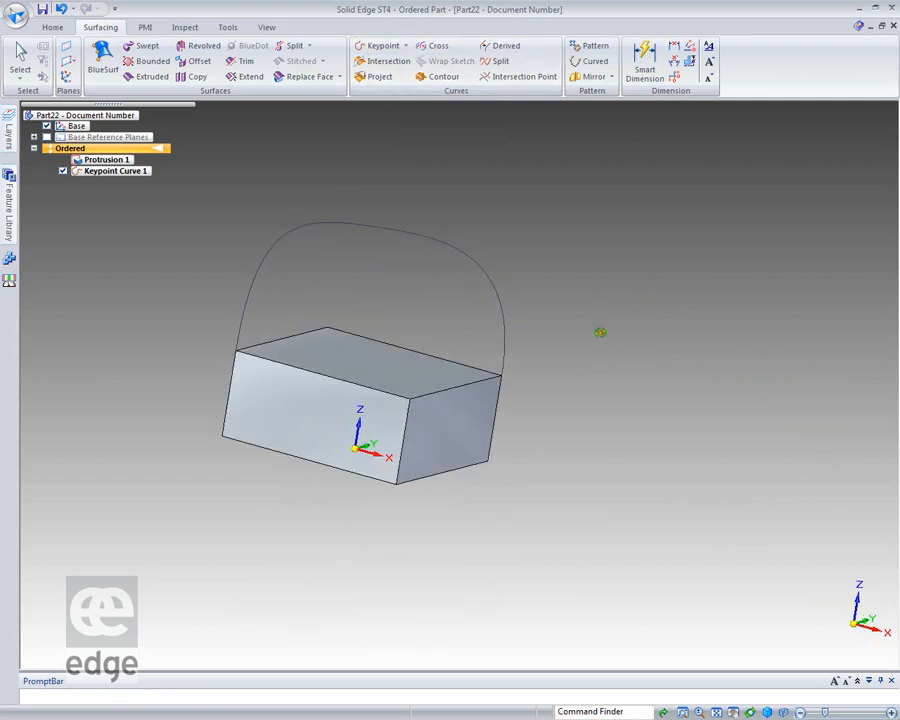
# - Close the part document without saving the changes
pyautogui.click(893, 26)
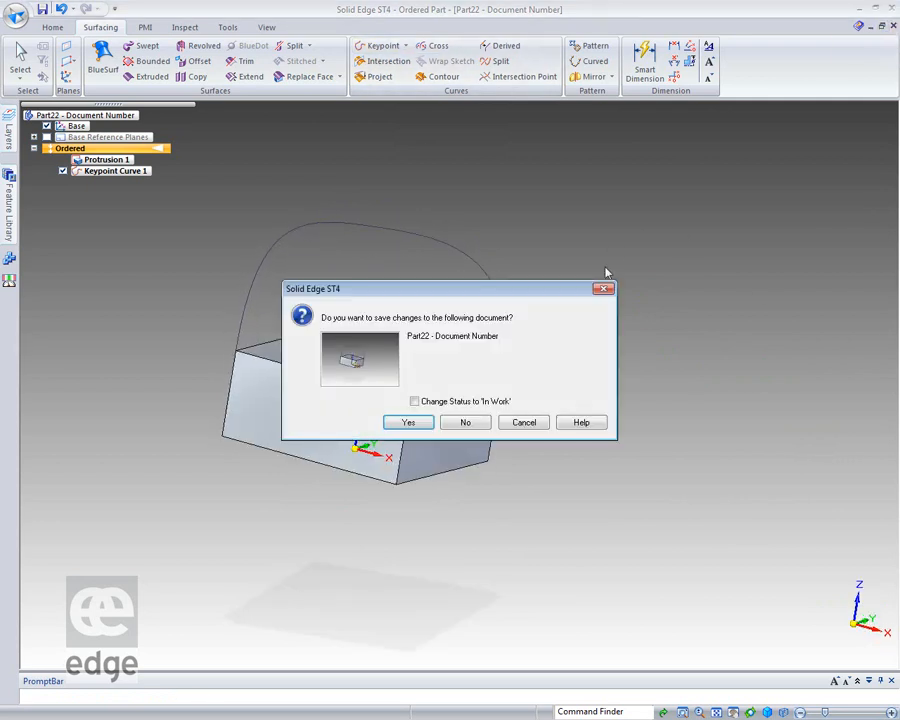
pyautogui.click(464, 423)
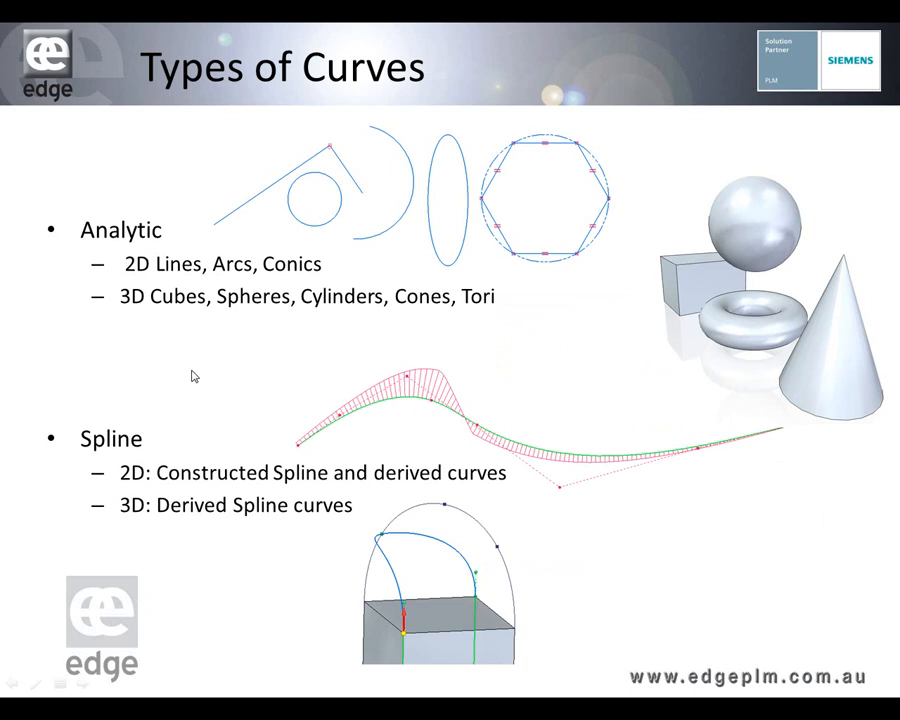
pyautogui.click(186, 571)
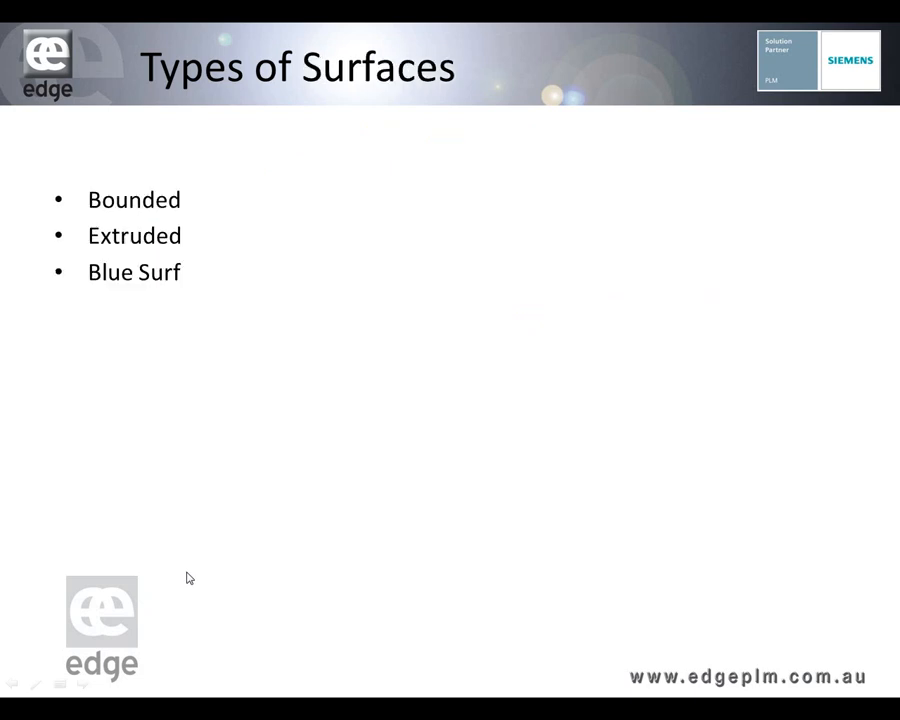
pyautogui.press('Left')
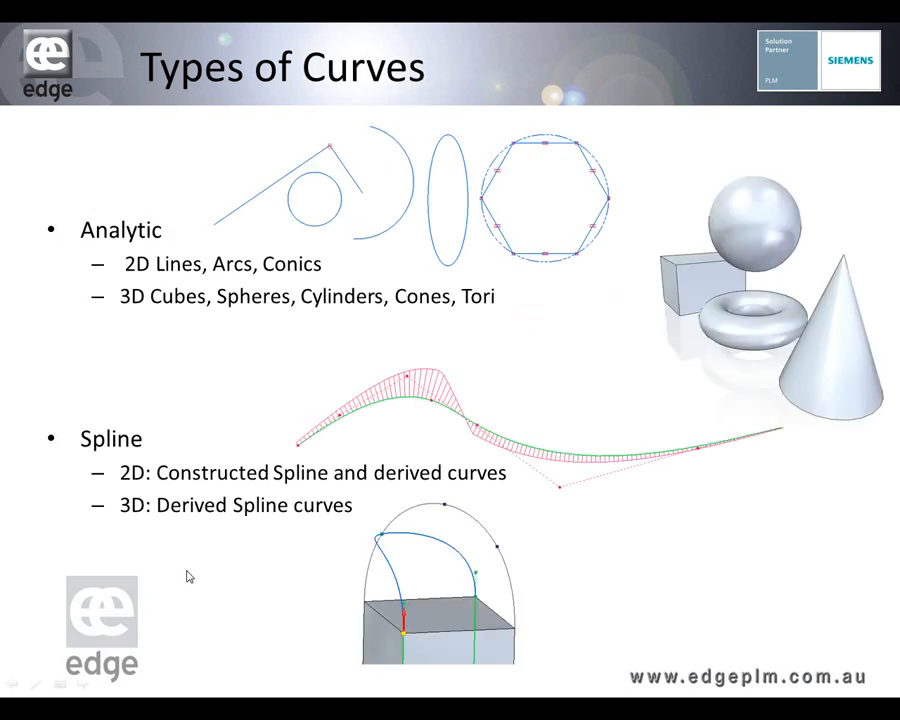
pyautogui.click(186, 571)
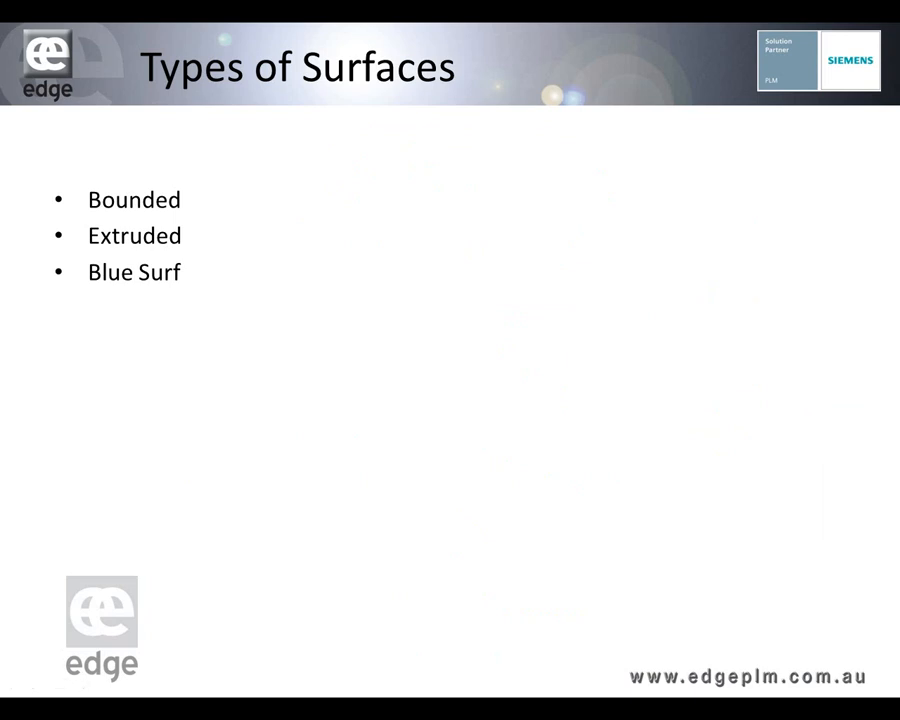
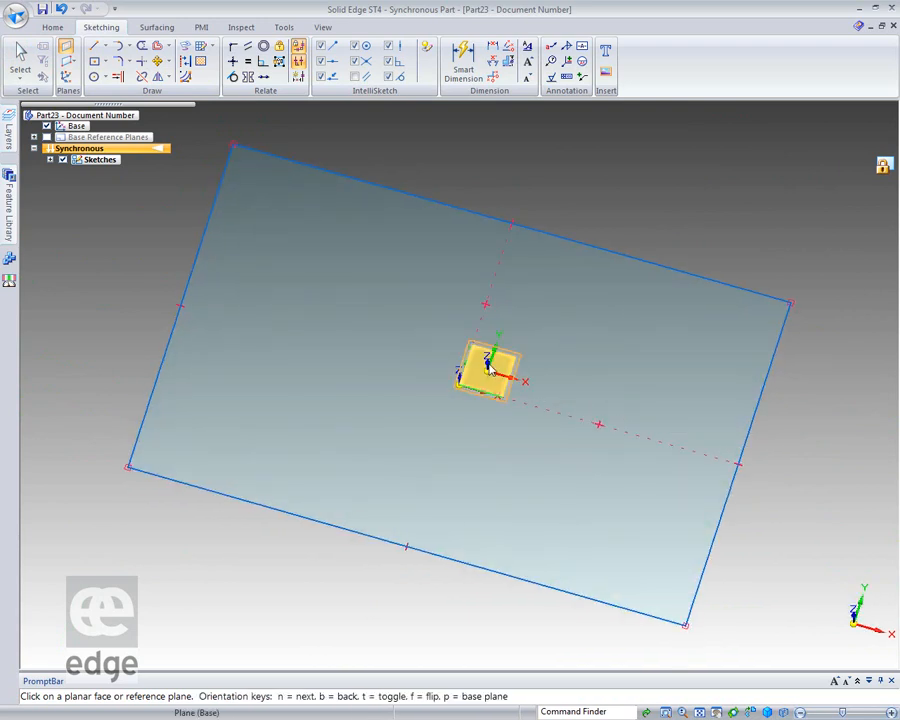
# - Create a coincident reference plane on the base XY plane and move it about 29 mm down along Z
pyautogui.click(474, 379)
pyautogui.moveTo(160, 611); pyautogui.dragTo(242, 457, button='middle')
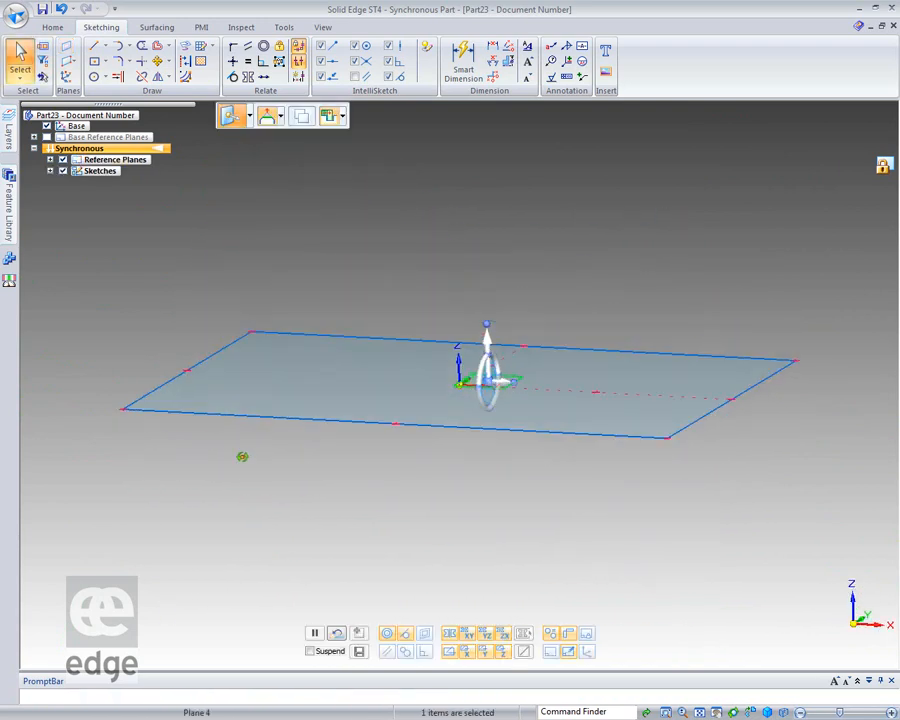
pyautogui.click(500, 354)
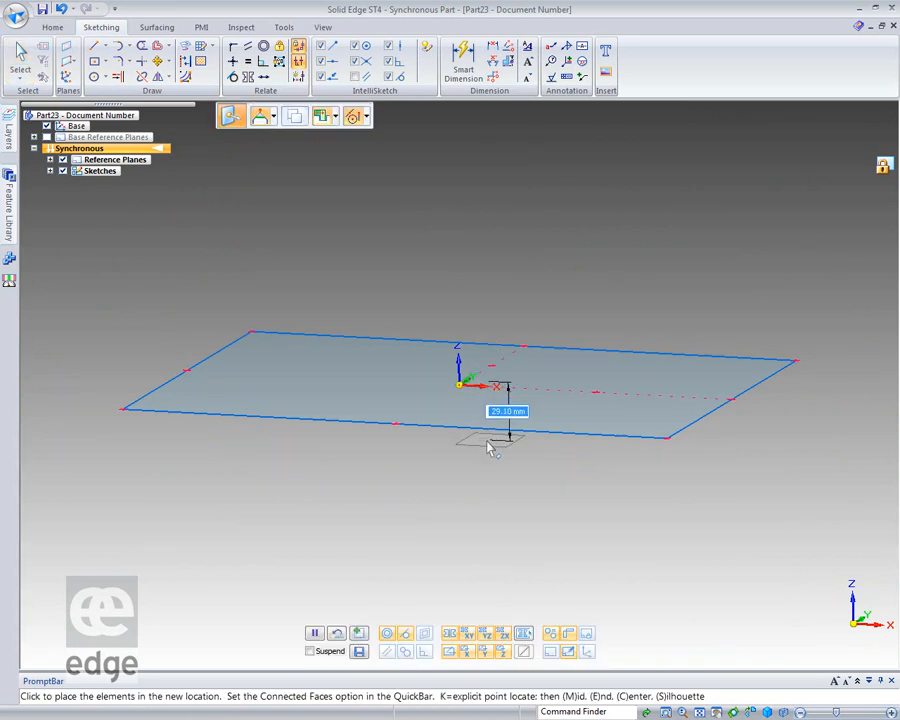
pyautogui.click(488, 442)
pyautogui.press('Escape')
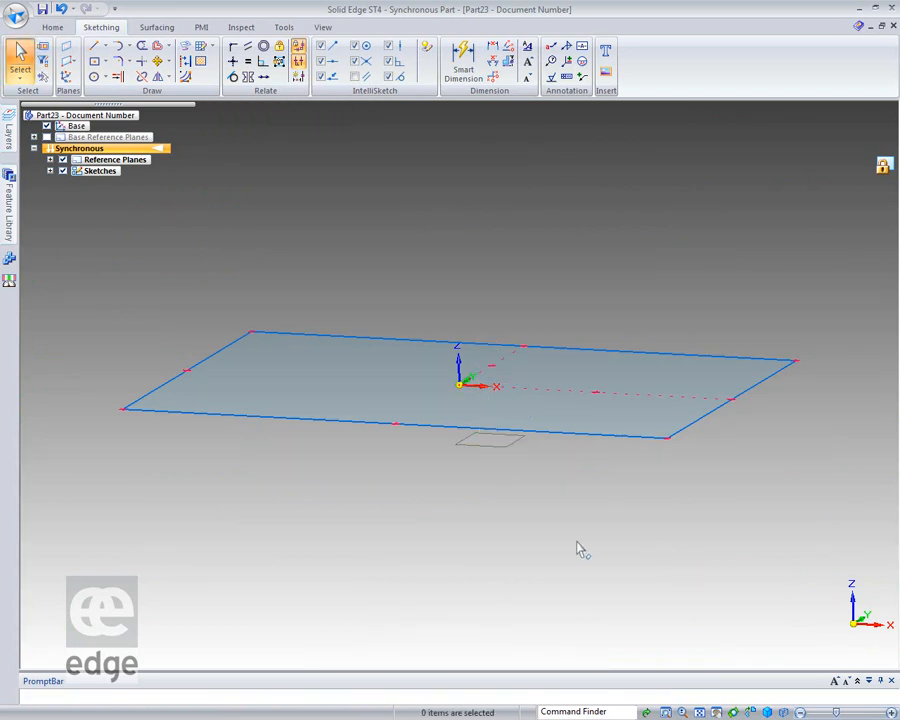
# - Sketch a small rectangle of about 30 mm per side on the lowered reference plane, on the negative X side of the origin
pyautogui.click(94, 61)
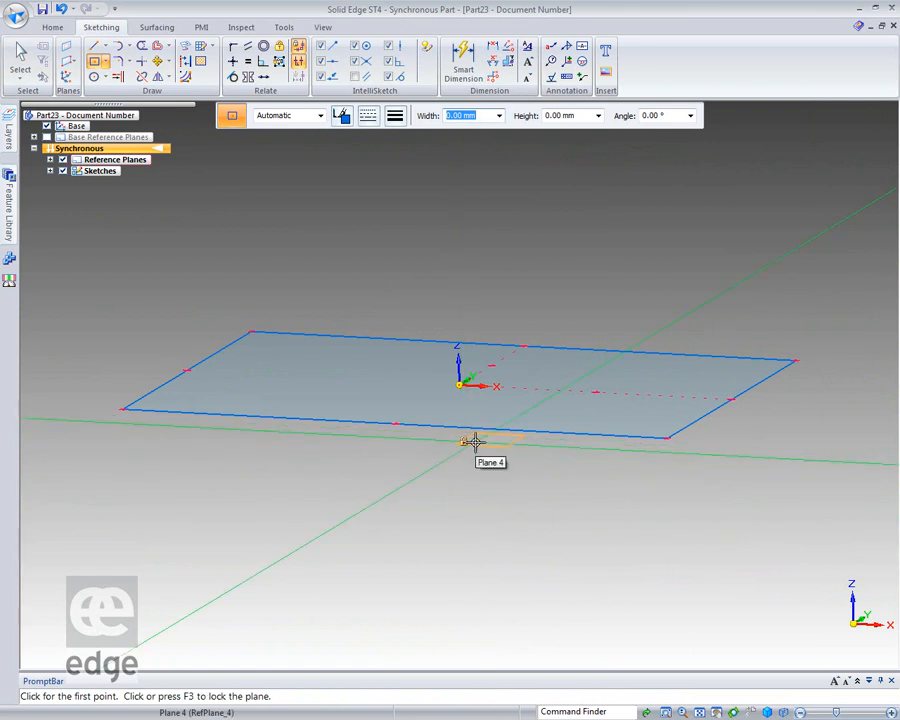
pyautogui.press('F3')
pyautogui.moveTo(486, 474); pyautogui.dragTo(498, 538, button='middle')
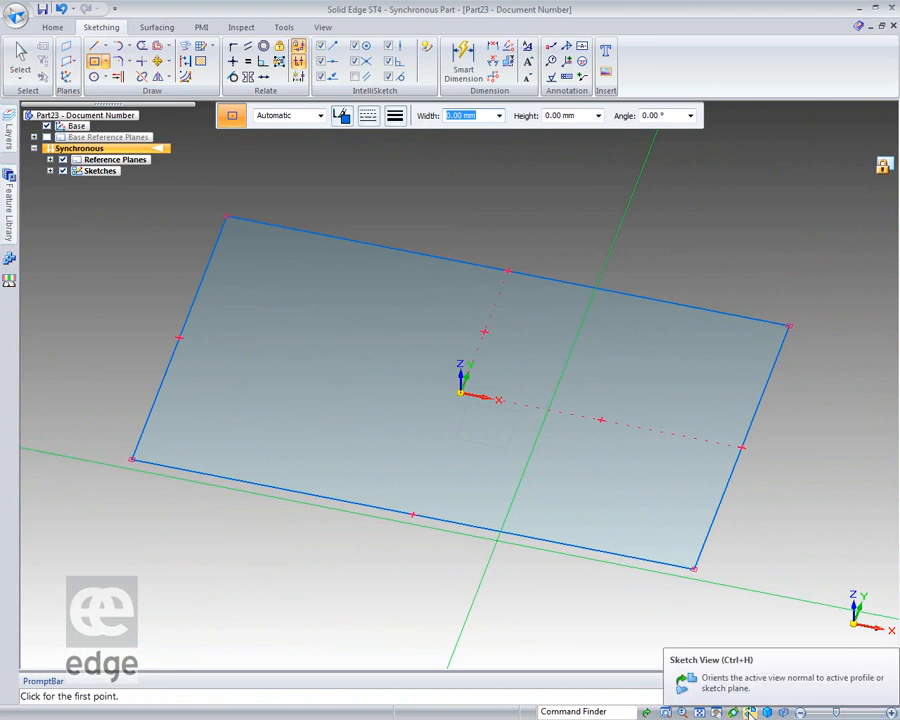
pyautogui.click(749, 712)
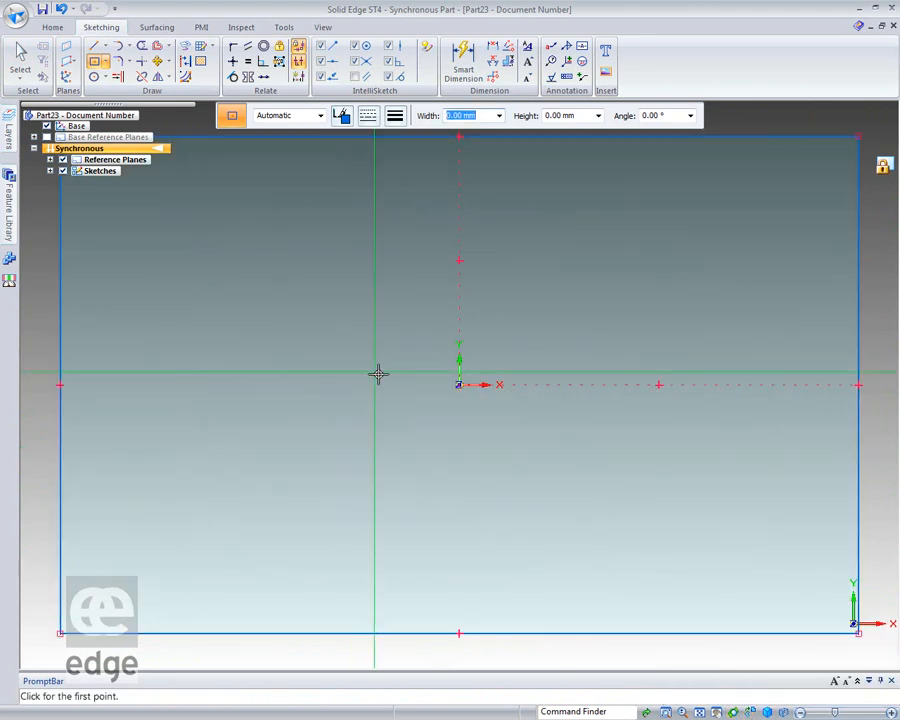
pyautogui.click(313, 344)
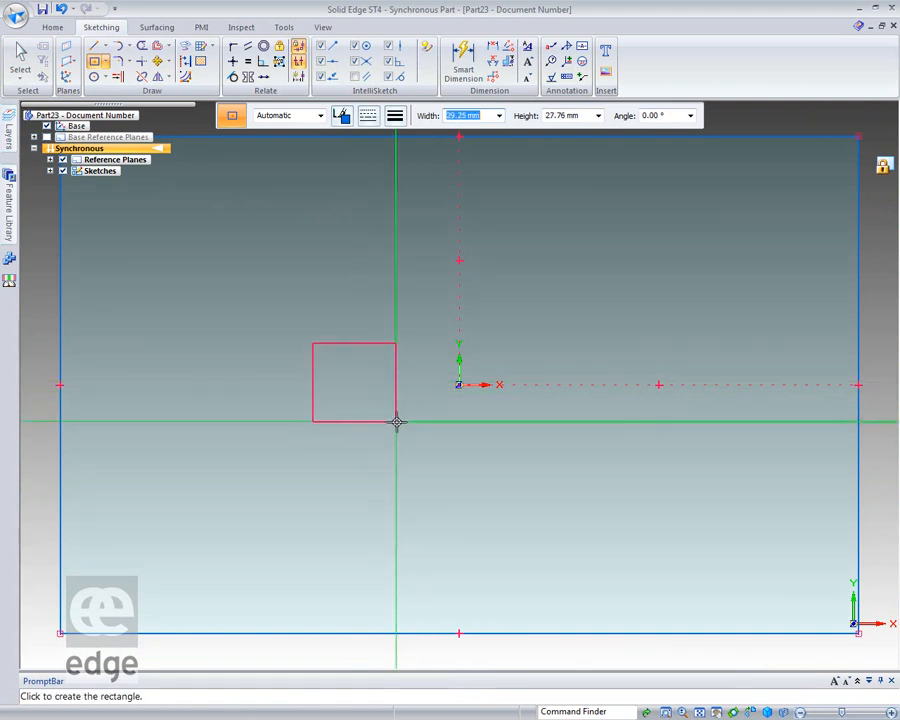
pyautogui.click(401, 424)
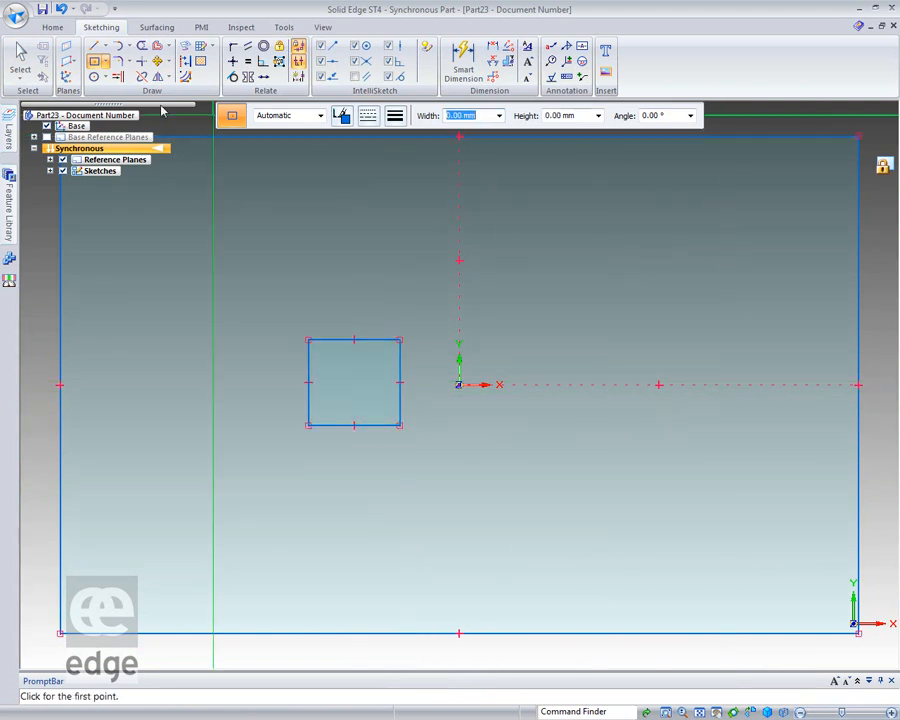
pyautogui.click(20, 60)
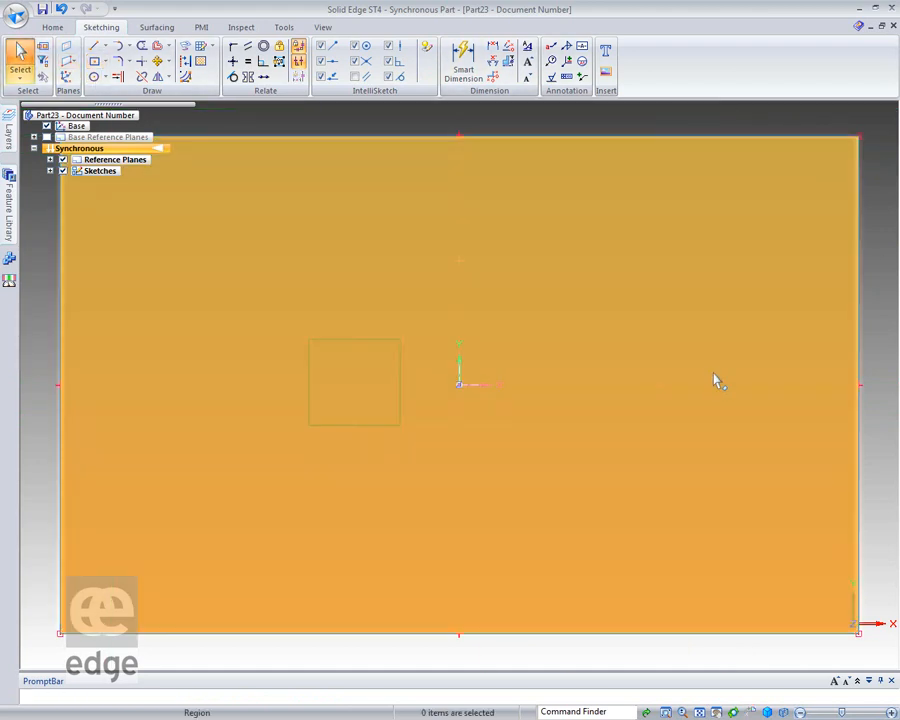
# - Copy the large rectangle's whole sketch 15 mm upward along Z
pyautogui.moveTo(715, 380); pyautogui.dragTo(610, 216, button='middle')
pyautogui.moveTo(561, 511); pyautogui.dragTo(225, 508, button='middle')
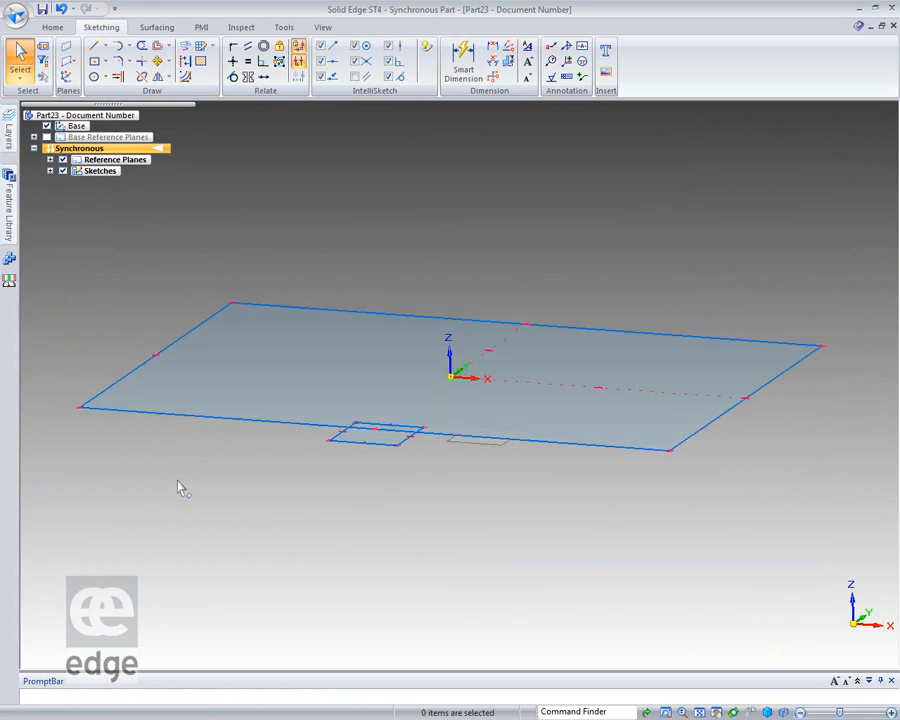
pyautogui.rightClick(169, 421)
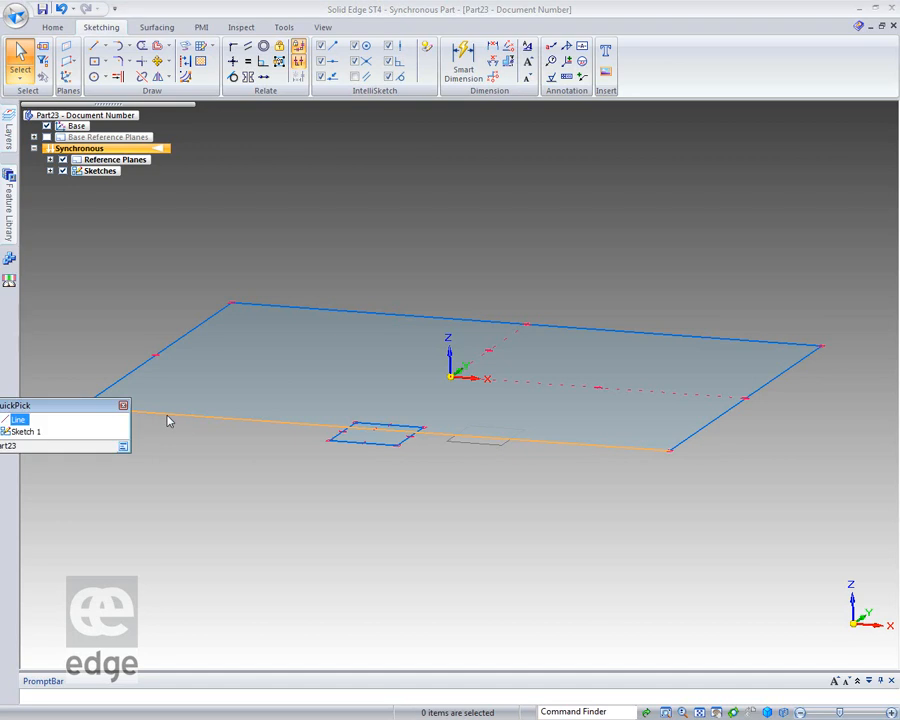
pyautogui.click(34, 437)
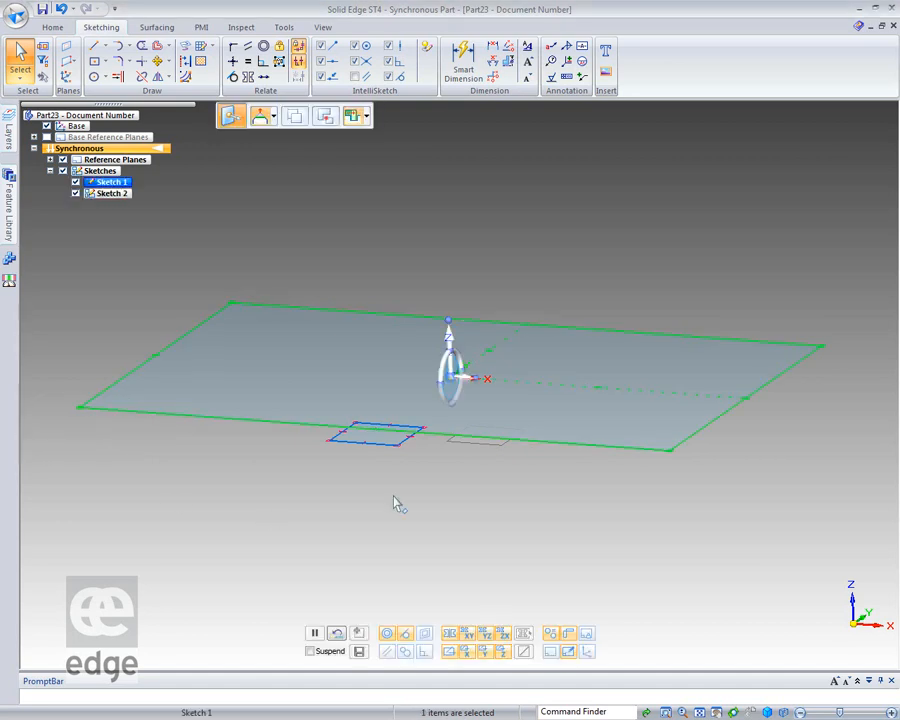
pyautogui.click(450, 372)
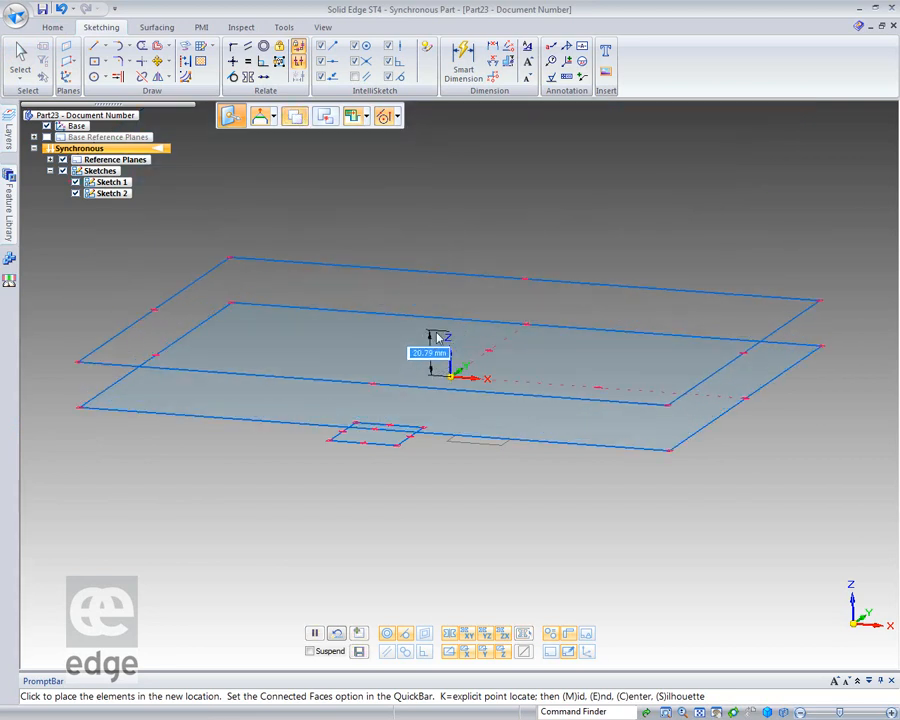
pyautogui.write('15')
pyautogui.press('Return')
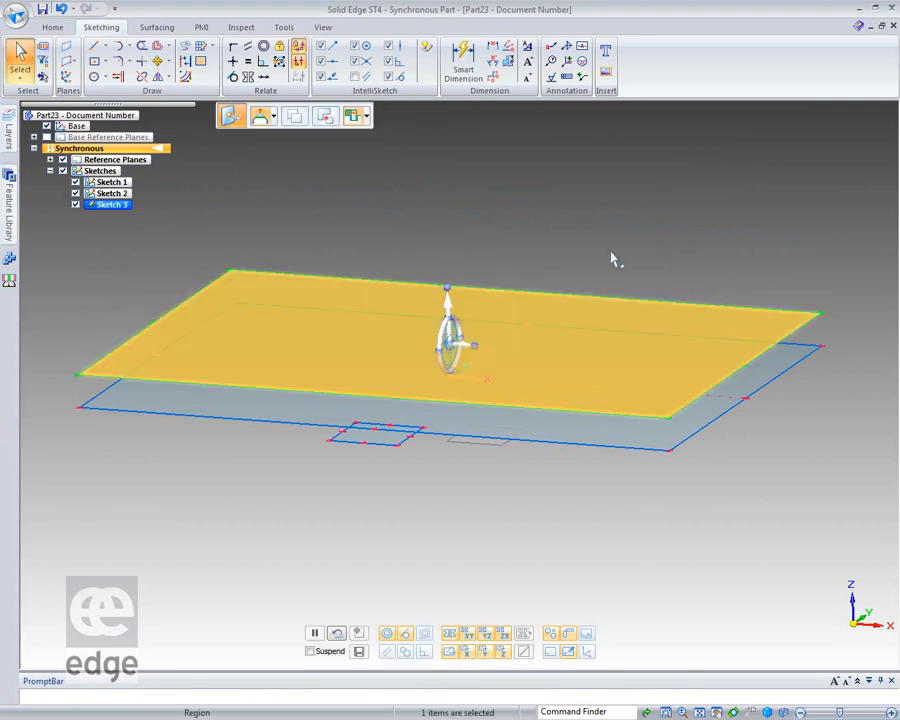
pyautogui.moveTo(378, 662)
pyautogui.mouseDown(button='middle')
pyautogui.moveTo(440, 582)
pyautogui.moveTo(428, 603)
pyautogui.moveTo(405, 593)
pyautogui.moveTo(421, 609)
pyautogui.mouseUp(button='middle')
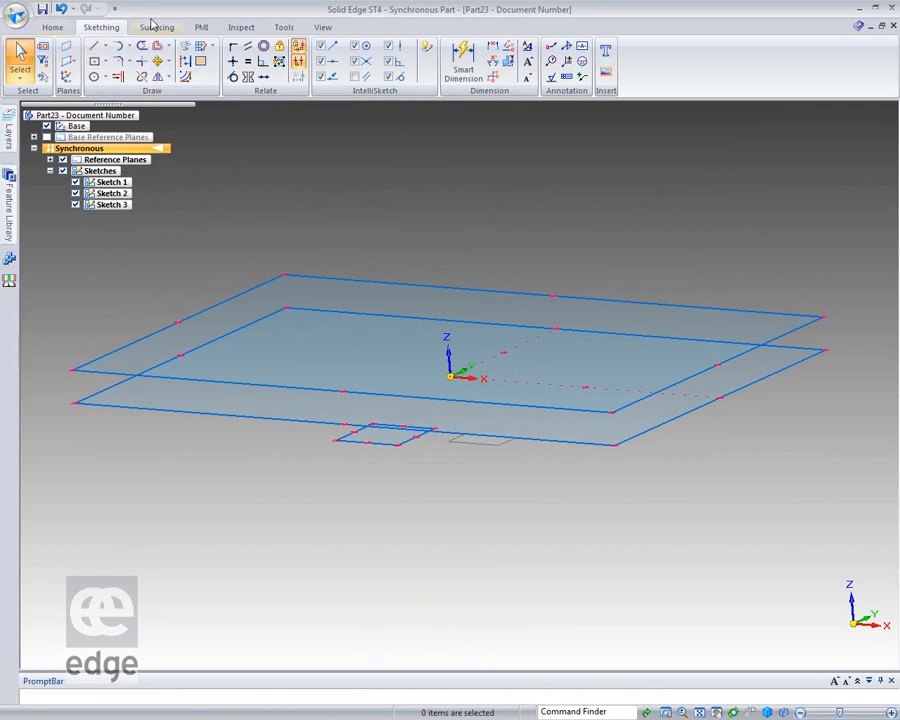
# - Create a vertical keypoint curve joining the two large rectangles at their negative X, positive Y corners
pyautogui.click(154, 28)
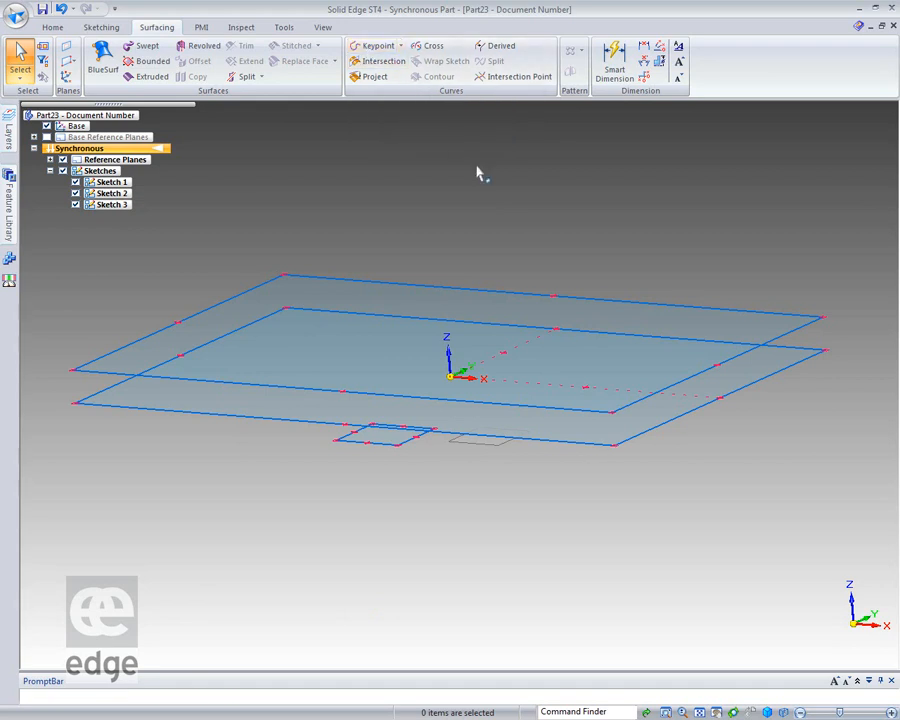
pyautogui.click(379, 46)
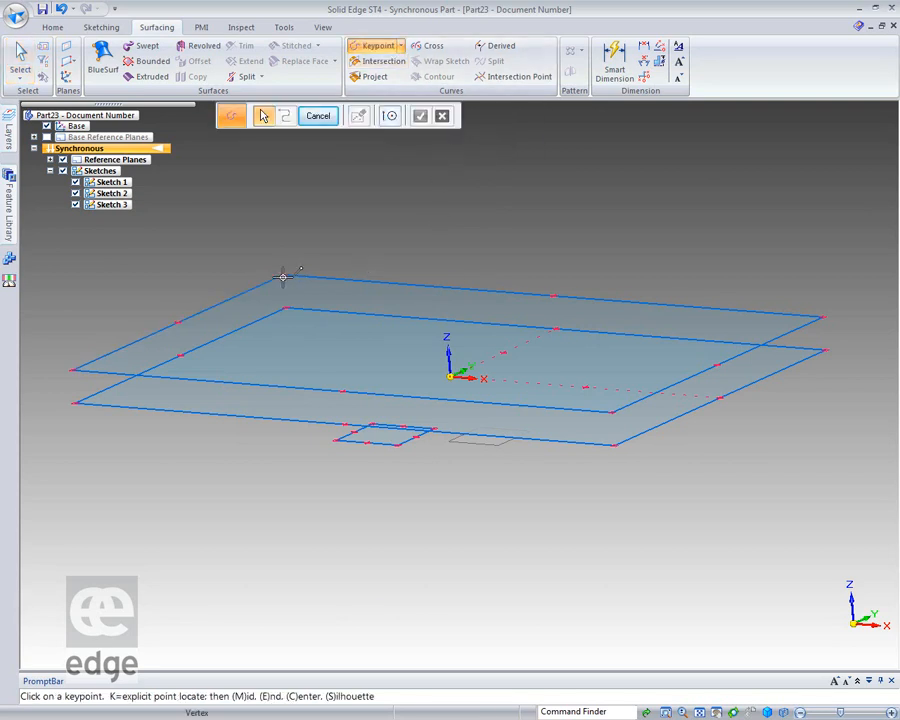
pyautogui.click(286, 308)
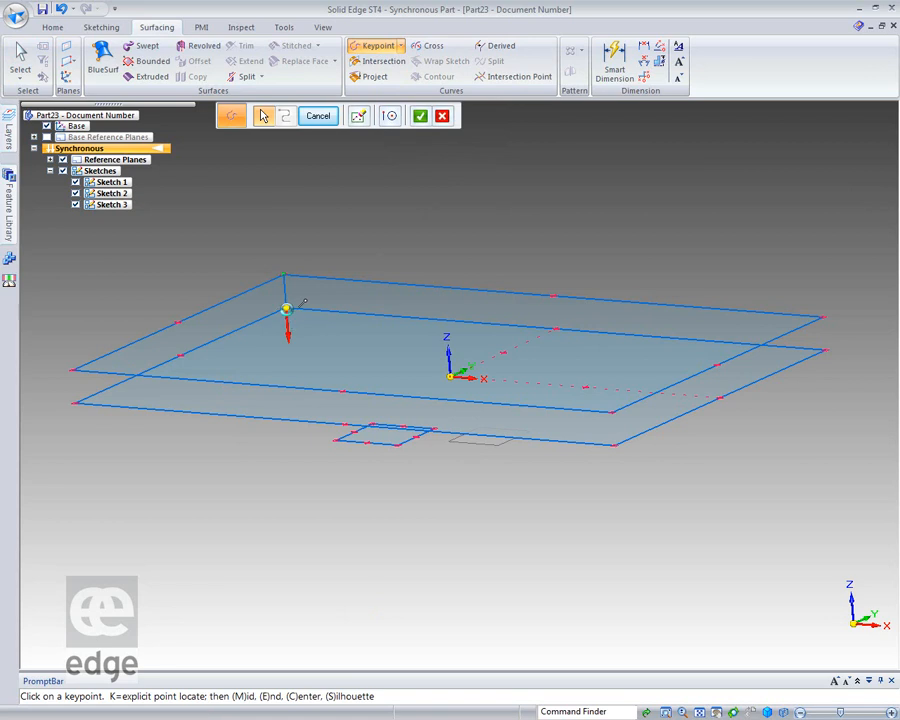
pyautogui.rightClick(330, 371)
pyautogui.rightClick(330, 371)
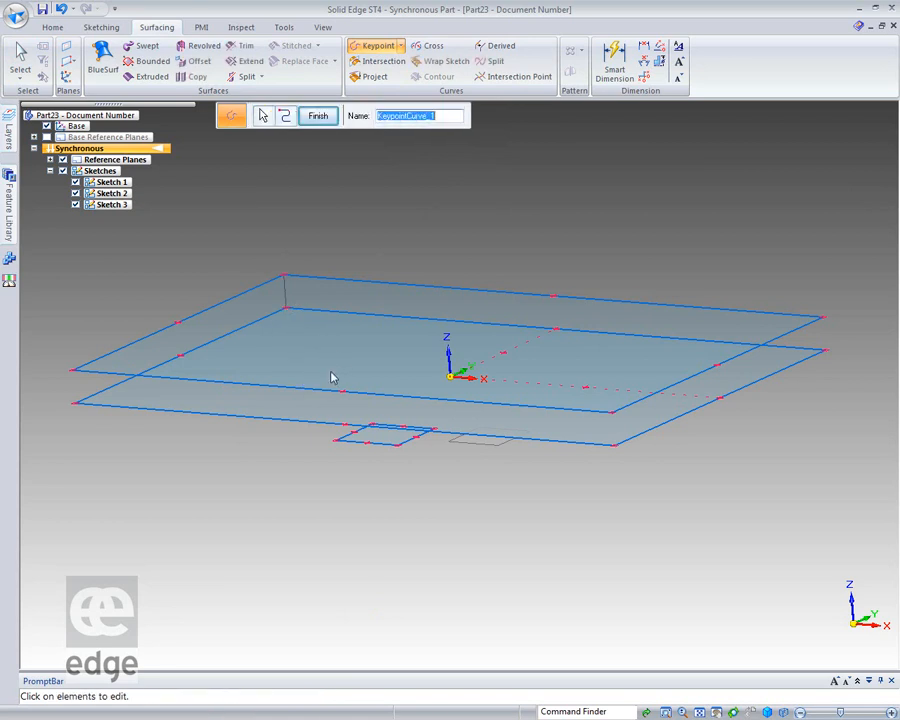
pyautogui.rightClick(330, 371)
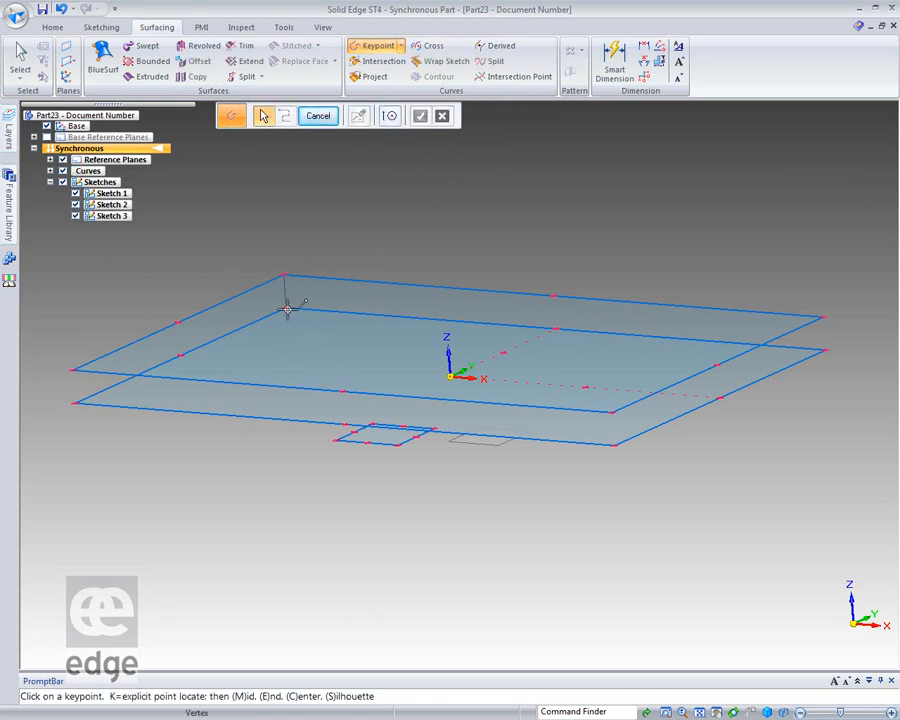
# - Create a keypoint curve from the lower large rectangle's negative X, positive Y corner to the matching corner of the small rectangle
pyautogui.moveTo(332, 400); pyautogui.dragTo(337, 426, button='middle')
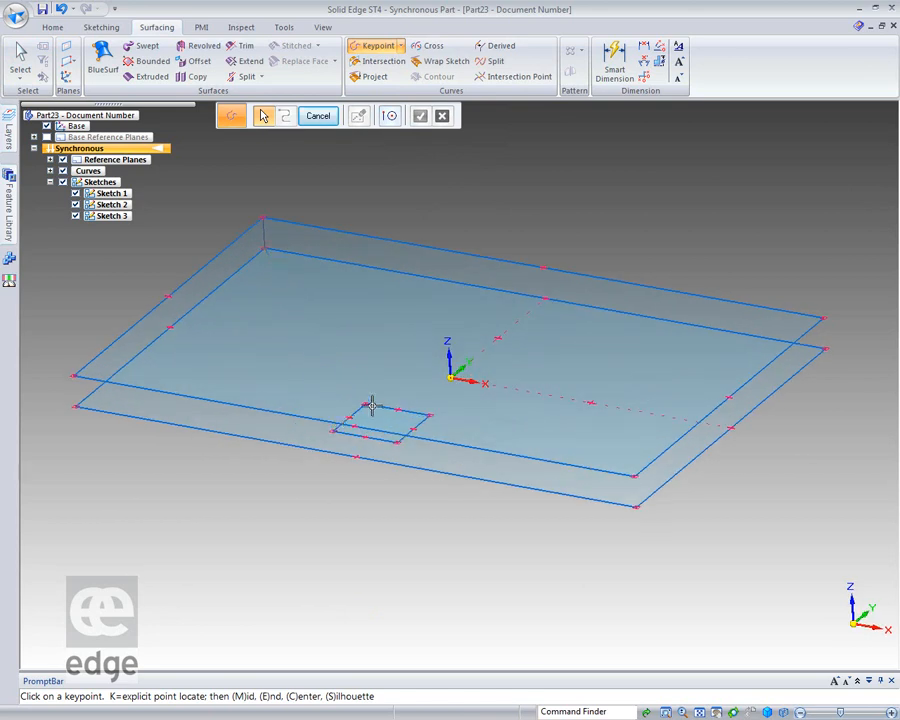
pyautogui.click(366, 404)
pyautogui.rightClick(445, 528)
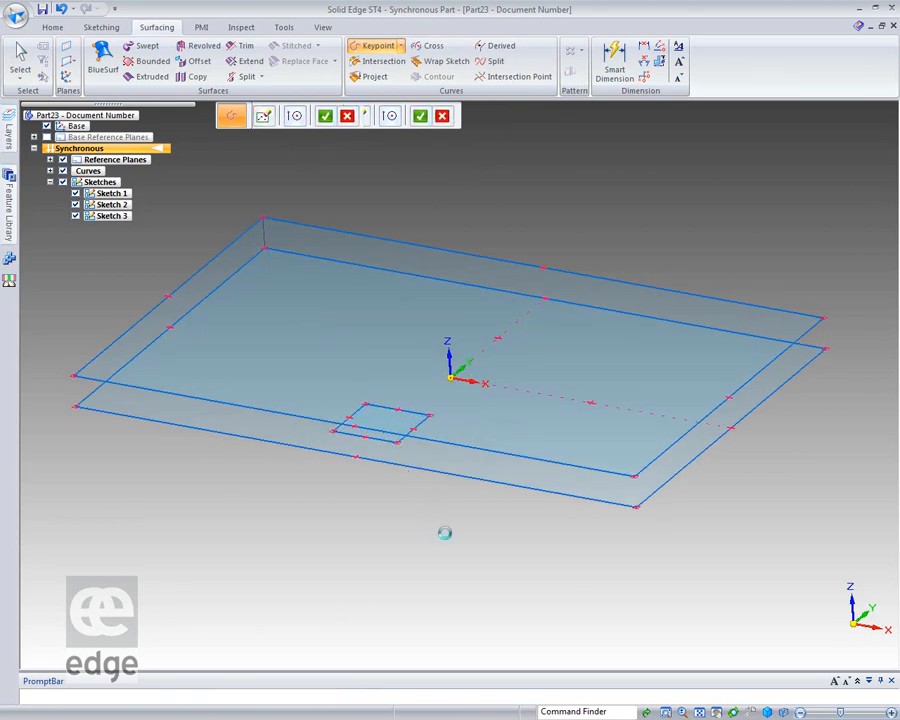
pyautogui.rightClick(445, 536)
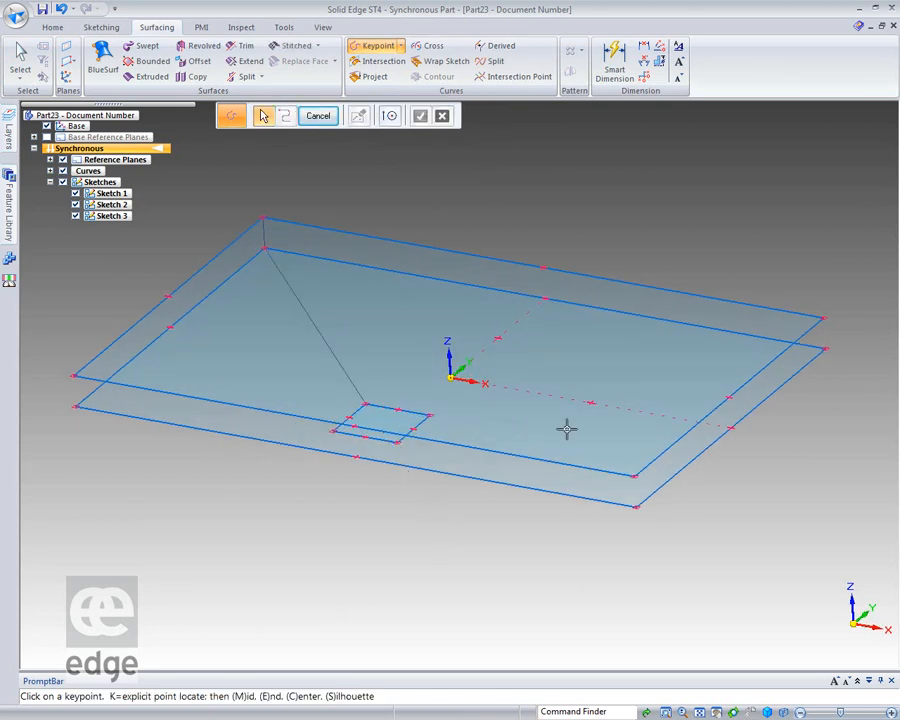
# - Create a vertical keypoint curve joining the two large rectangles at their positive X, positive Y corners
pyautogui.click(830, 327)
pyautogui.click(827, 350)
pyautogui.rightClick(826, 406)
pyautogui.rightClick(827, 408)
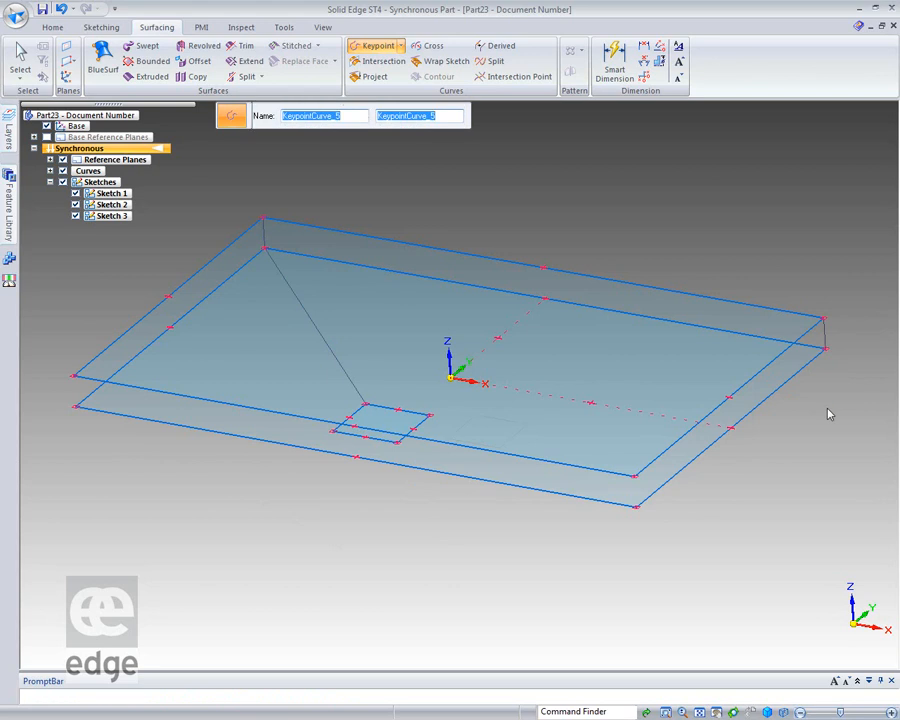
# - Try to create a keypoint curve from the lower large rectangle's positive X, positive Y corner to the small rectangle's matching corner
pyautogui.click(826, 349)
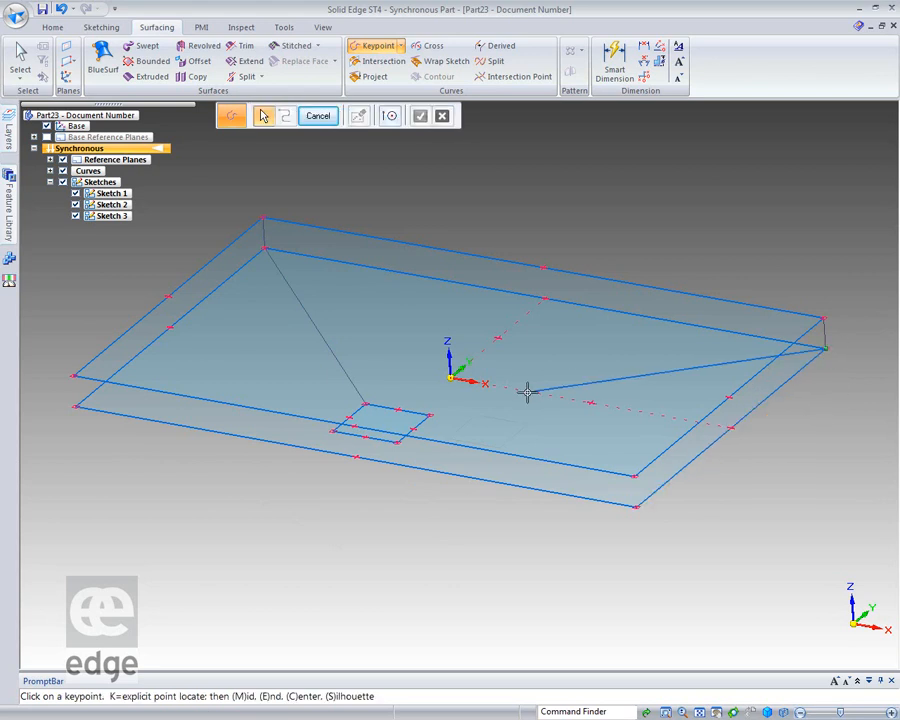
pyautogui.click(431, 415)
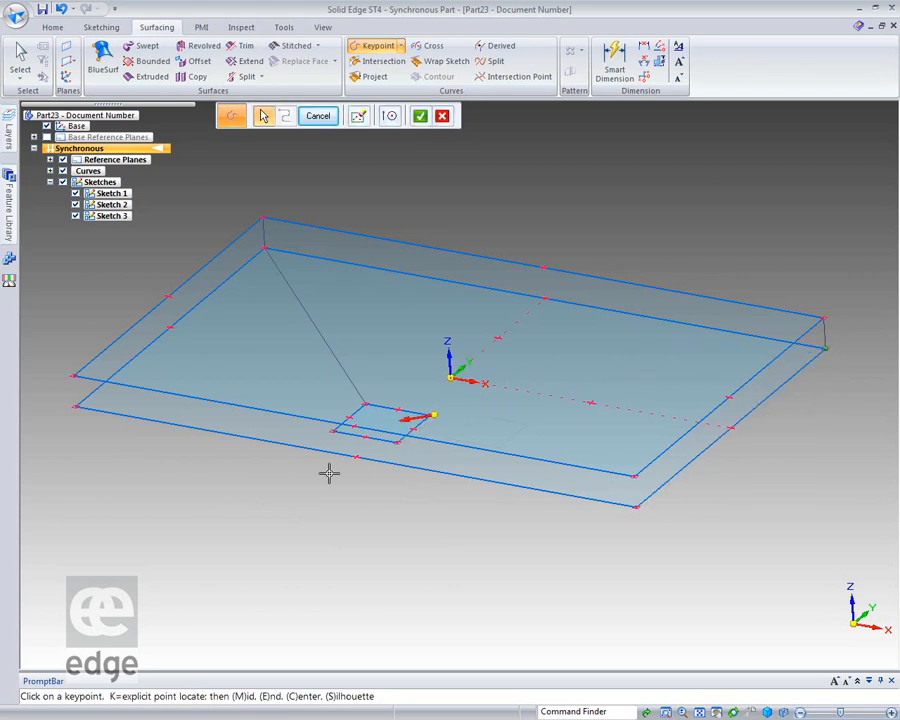
pyautogui.rightClick(327, 472)
pyautogui.rightClick(326, 475)
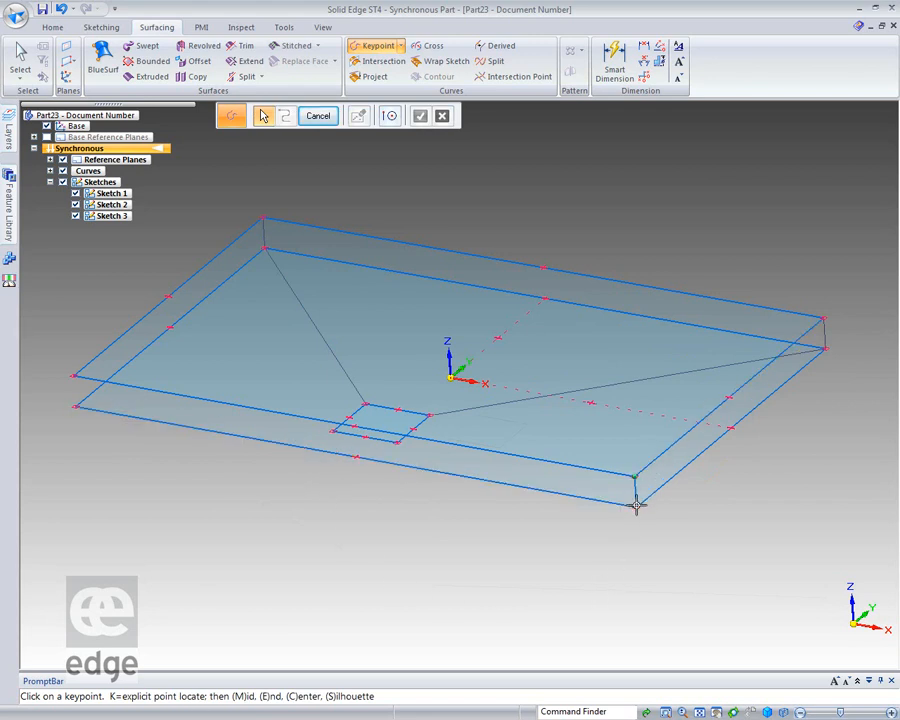
# - Create a vertical keypoint curve joining the two large rectangles at their positive X, negative Y corners
pyautogui.click(634, 506)
pyautogui.rightClick(596, 573)
pyautogui.rightClick(596, 573)
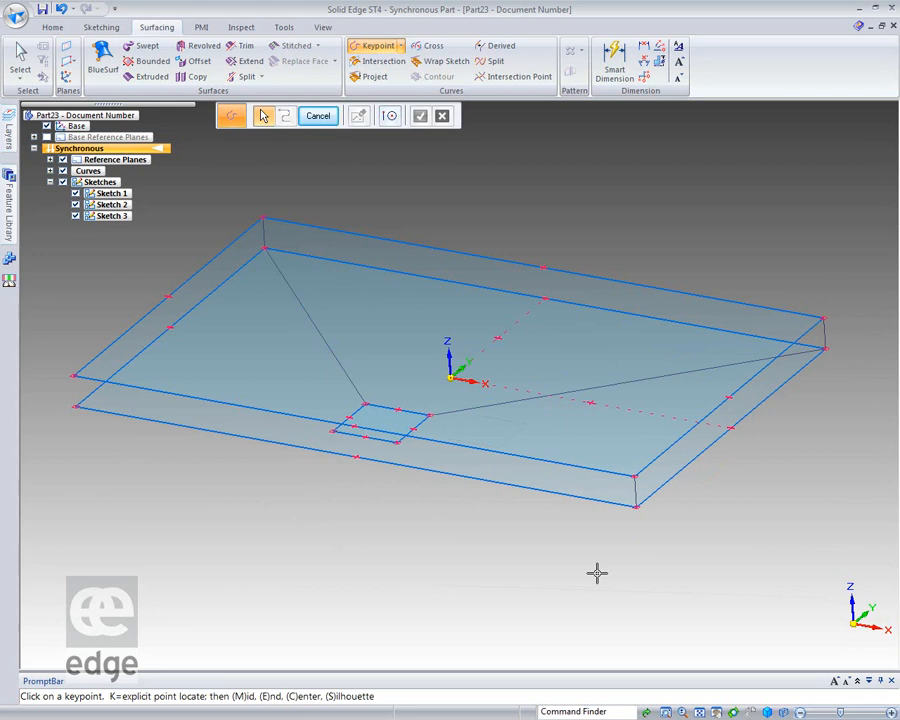
# - Create a keypoint curve from the lower large rectangle's positive X, negative Y corner to the matching corner of the small rectangle
pyautogui.click(636, 506)
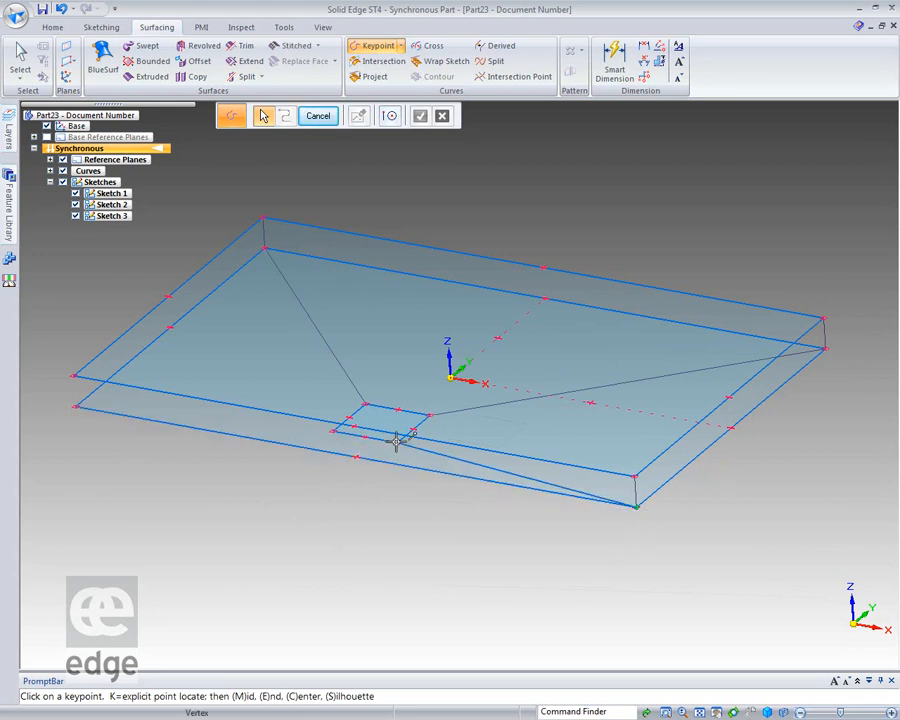
pyautogui.rightClick(331, 445)
pyautogui.rightClick(331, 445)
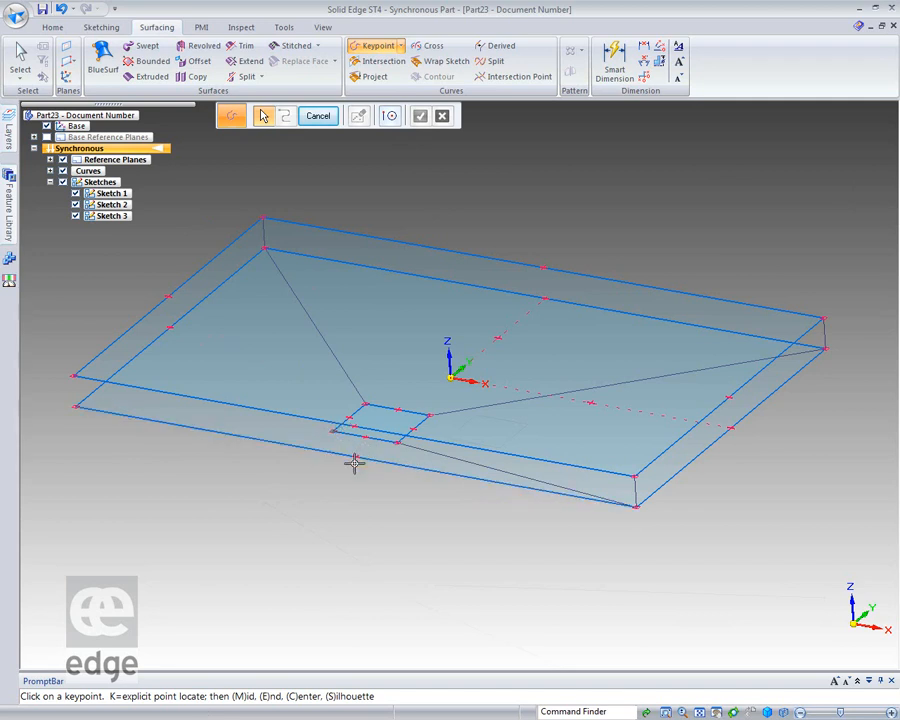
pyautogui.press('Escape')
pyautogui.press('Escape')
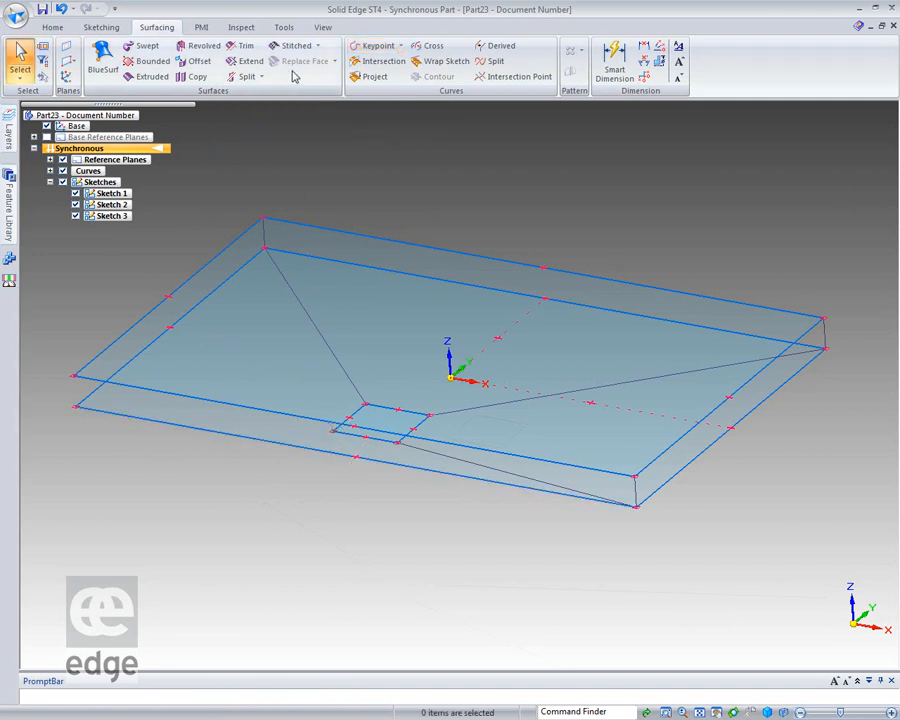
# - Create a keypoint curve joining the small rectangle's negative X, negative Y corner to the matching corner of the lower large rectangle
pyautogui.click(375, 45)
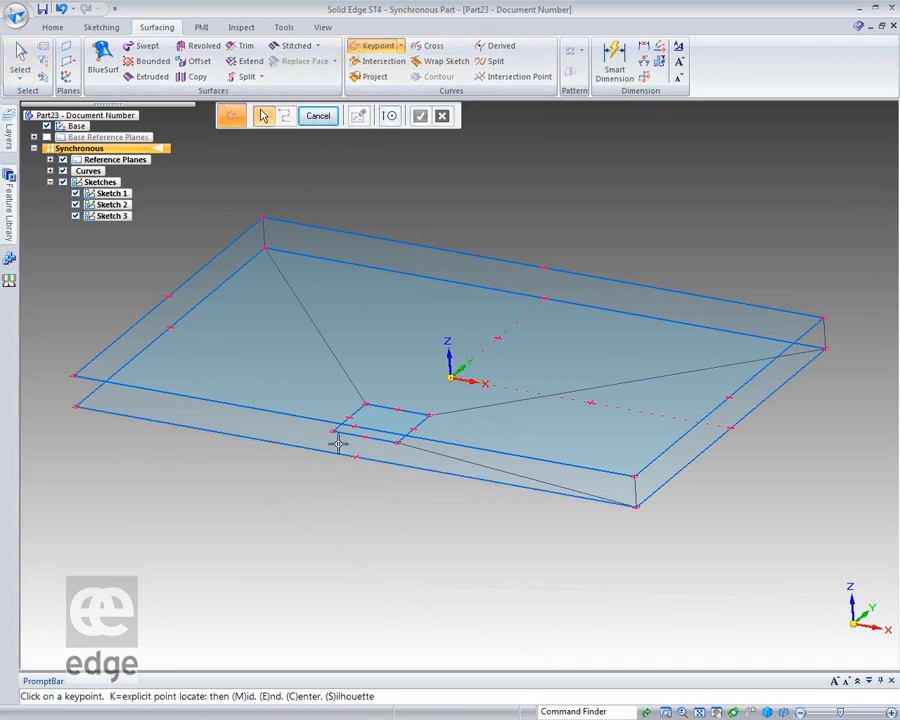
pyautogui.click(78, 407)
pyautogui.rightClick(80, 441)
pyautogui.rightClick(80, 442)
pyautogui.rightClick(80, 440)
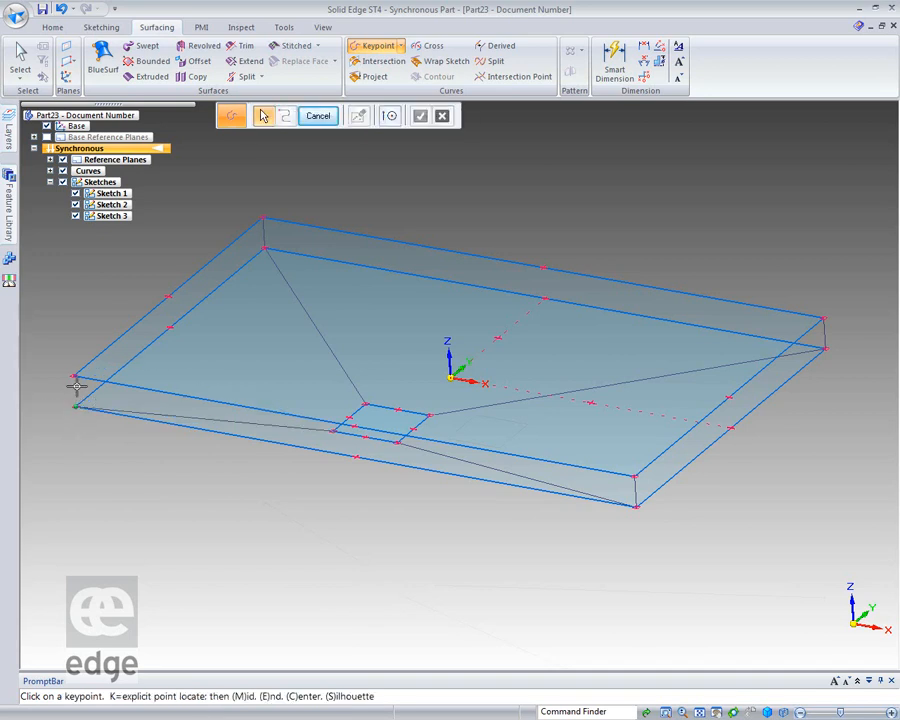
# - Create a vertical keypoint curve joining the two large rectangles at their negative X, negative Y corners
pyautogui.click(75, 379)
pyautogui.rightClick(58, 439)
pyautogui.rightClick(58, 441)
pyautogui.rightClick(58, 441)
# - Delete the misaligned keypoint curve running from the lower large rectangle's positive X, positive Y corner towards the small rectangle
pyautogui.moveTo(286, 596); pyautogui.dragTo(315, 558, button='middle')
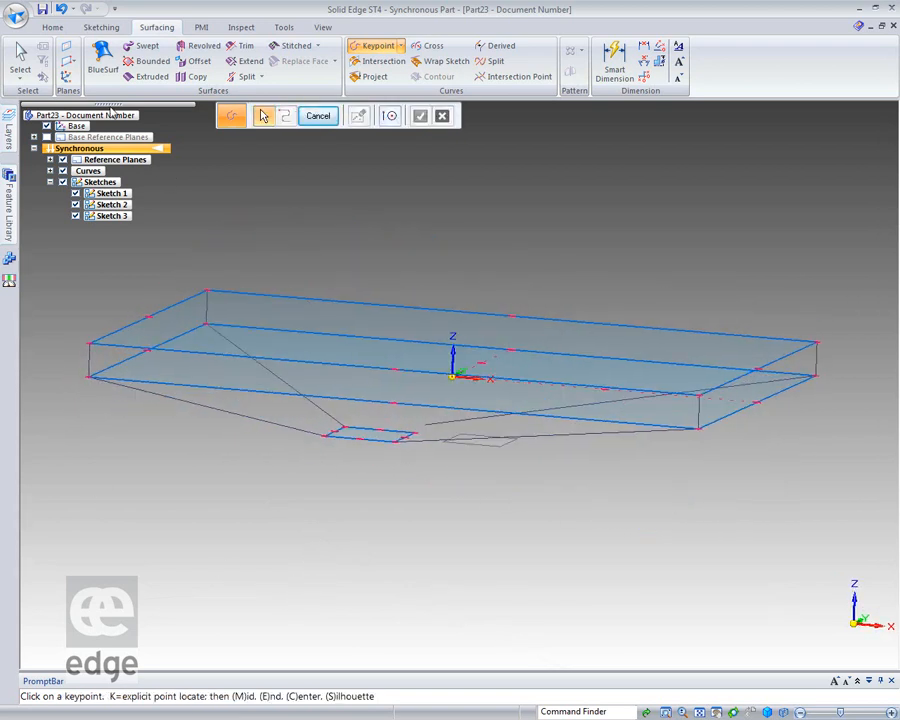
pyautogui.press('Escape')
pyautogui.click(482, 425)
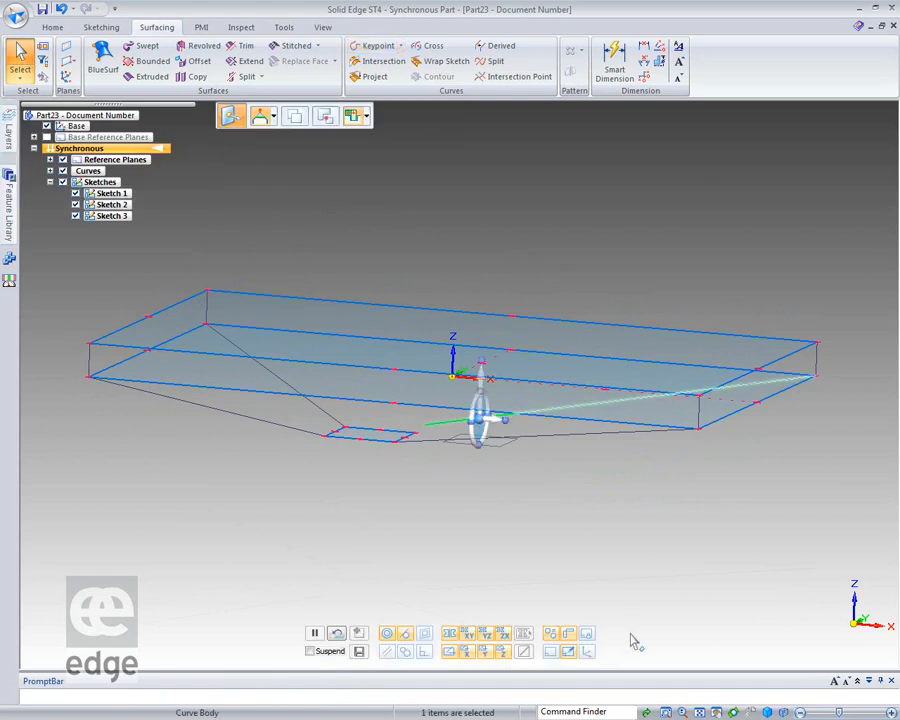
pyautogui.press('Escape')
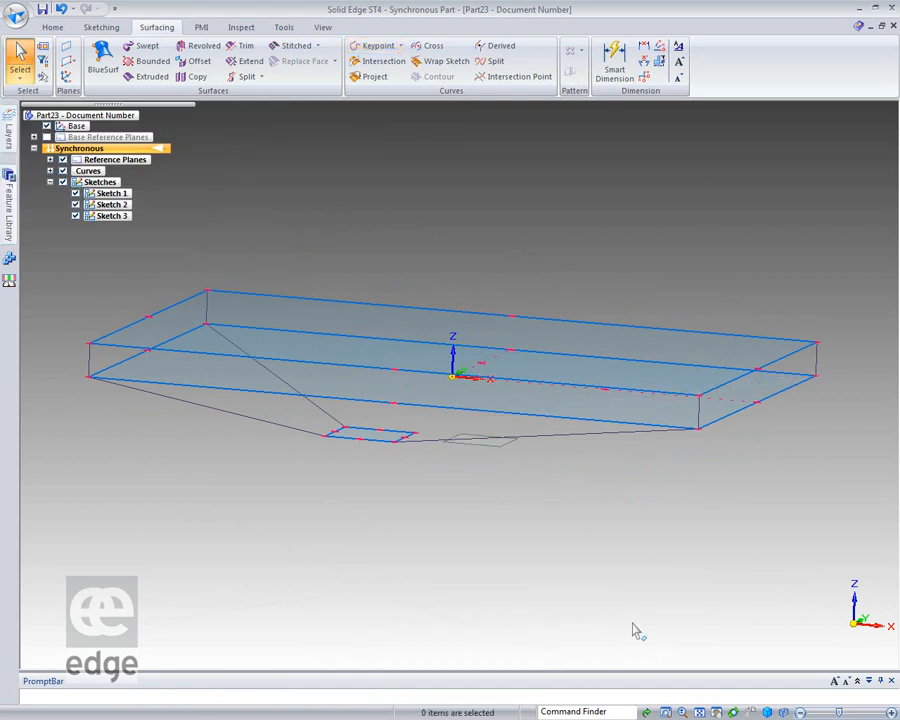
# - Create a keypoint curve from the lower large rectangle's positive X, positive Y corner exactly to the small rectangle's matching corner
pyautogui.moveTo(672, 265); pyautogui.dragTo(625, 263, button='middle')
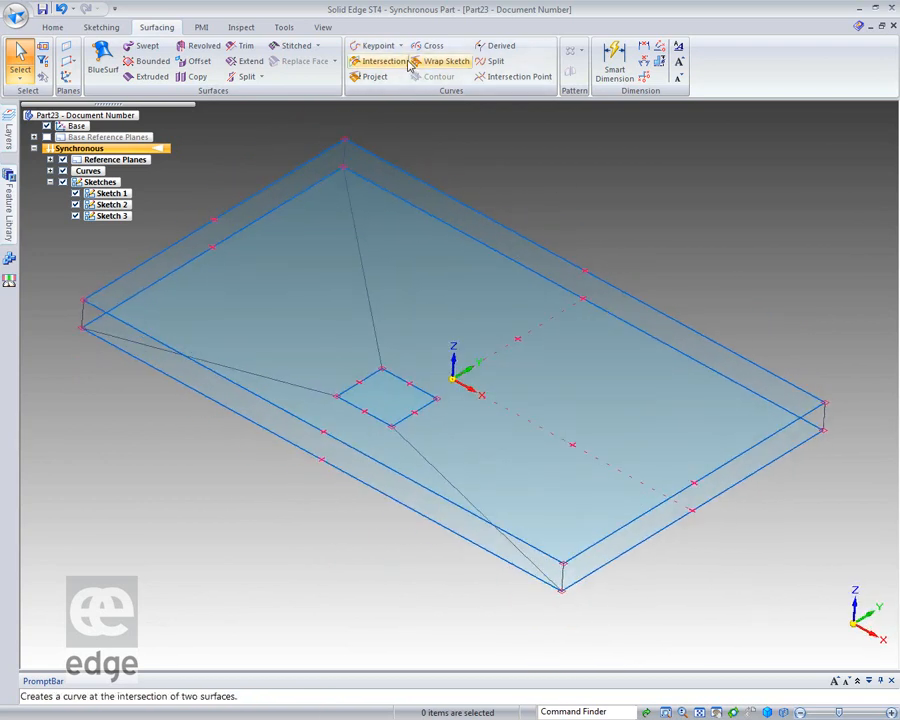
pyautogui.click(376, 45)
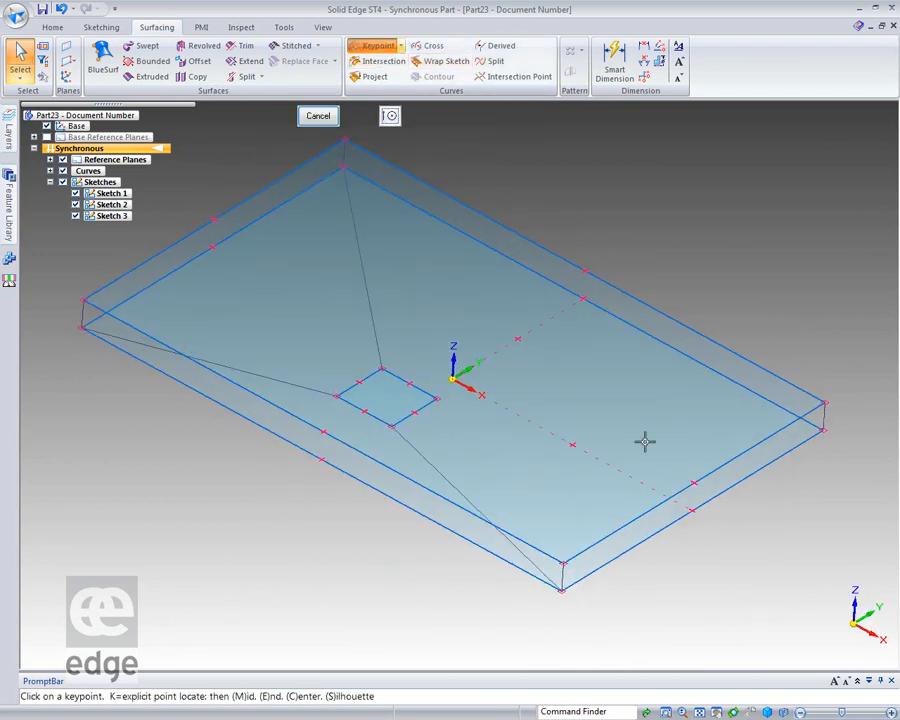
pyautogui.click(824, 429)
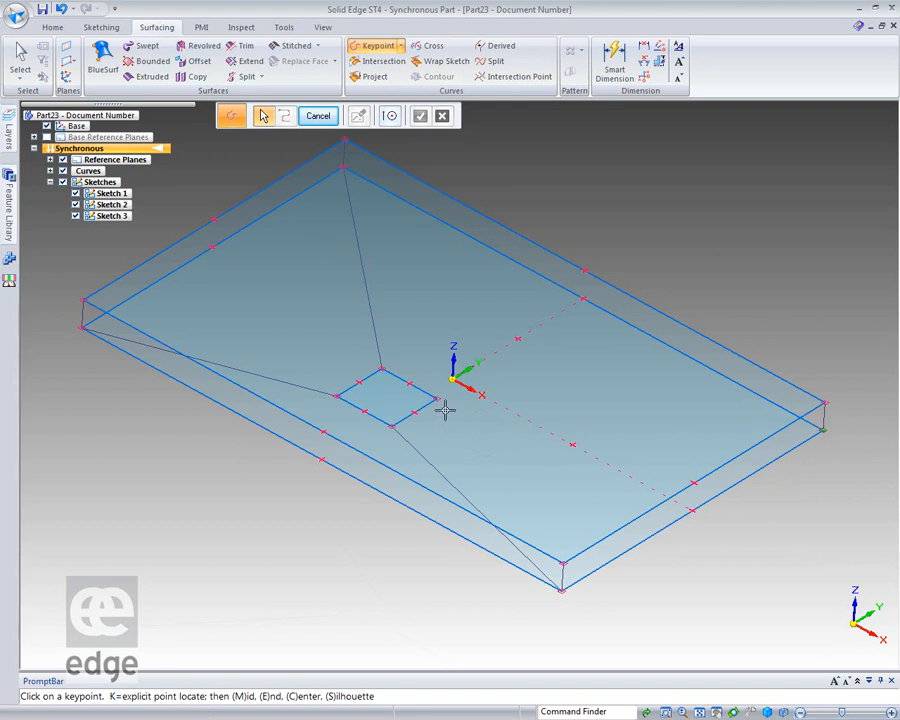
pyautogui.click(436, 399)
pyautogui.rightClick(414, 403)
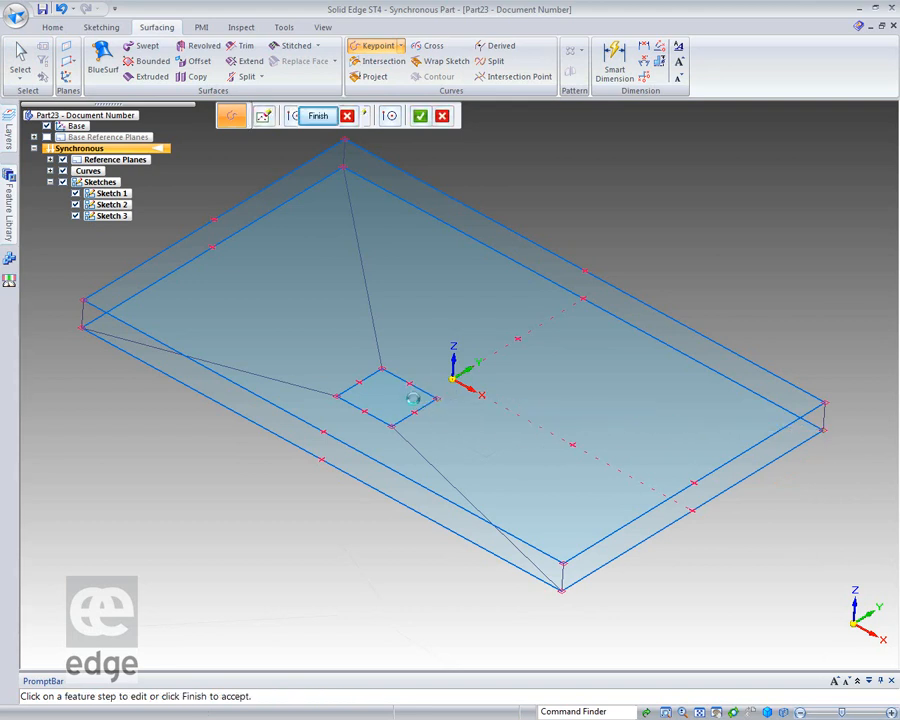
pyautogui.rightClick(414, 403)
pyautogui.click(319, 114)
pyautogui.press('Escape')
# - Create a bounded surface on the positive Y side between the lower large rectangle, two sloping curves and the small rectangle
pyautogui.moveTo(279, 640); pyautogui.dragTo(318, 619, button='middle')
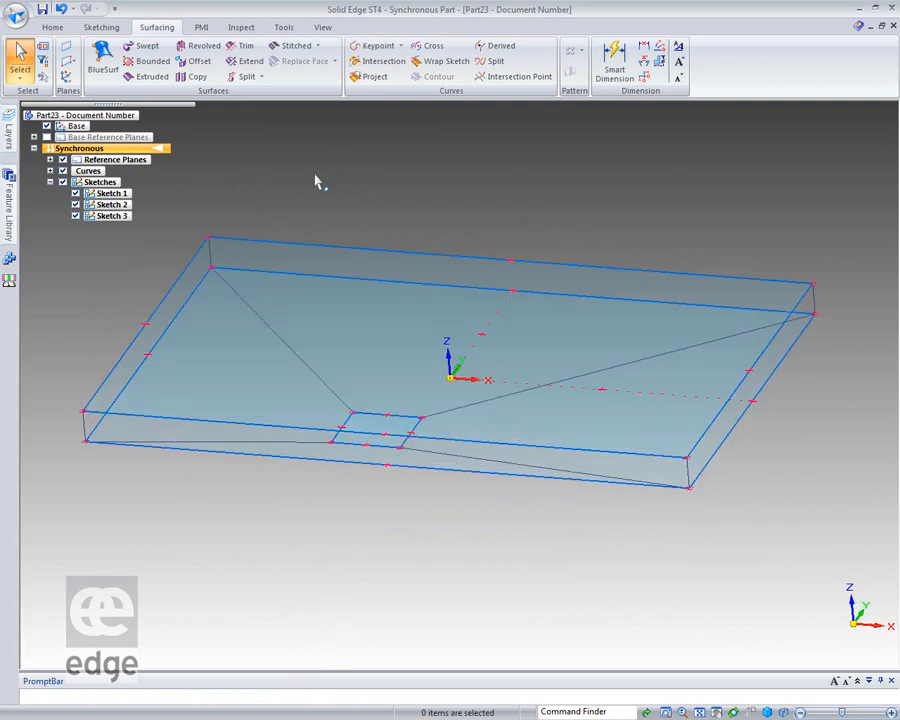
pyautogui.click(148, 61)
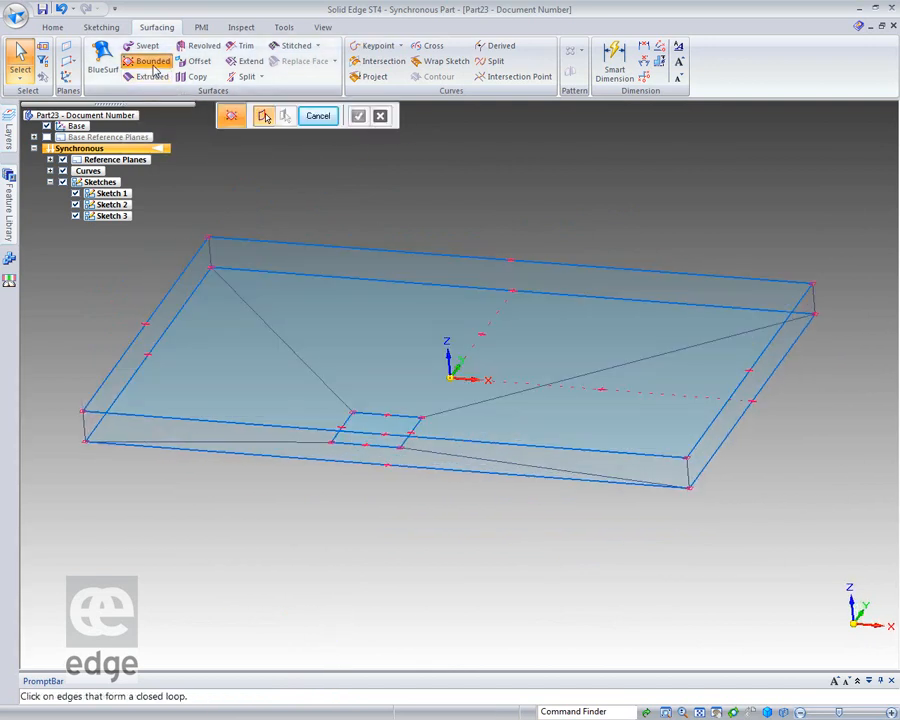
pyautogui.click(255, 293)
pyautogui.click(261, 274)
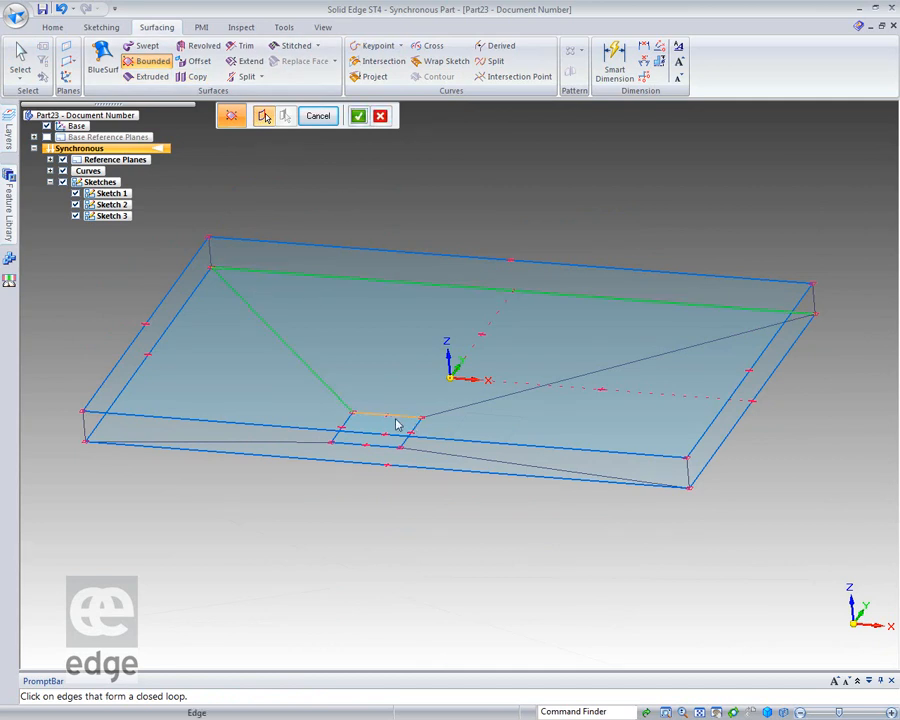
pyautogui.click(478, 404)
pyautogui.click(358, 117)
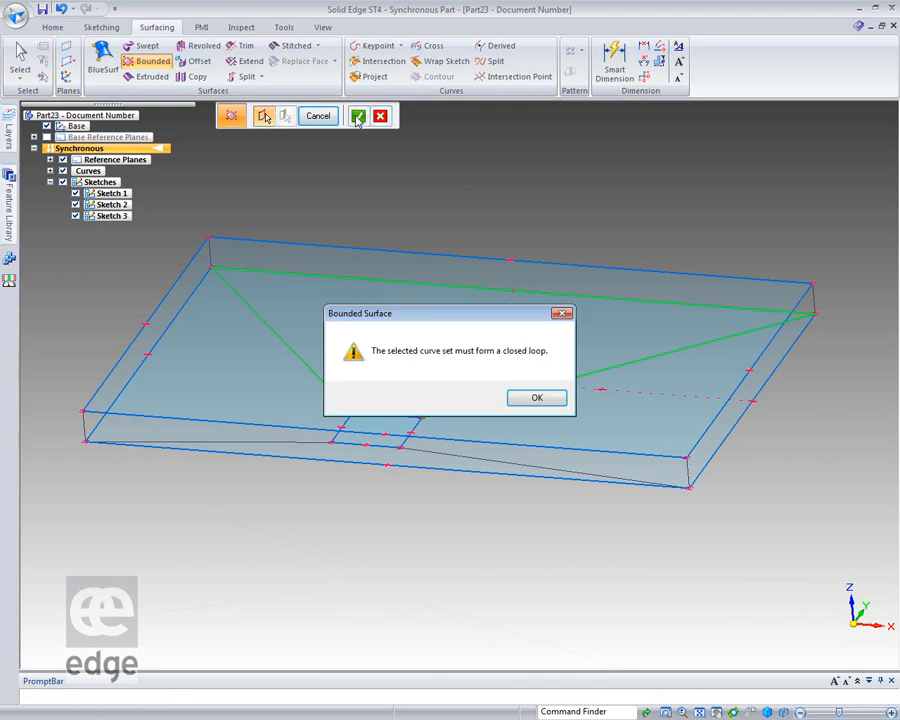
pyautogui.click(522, 400)
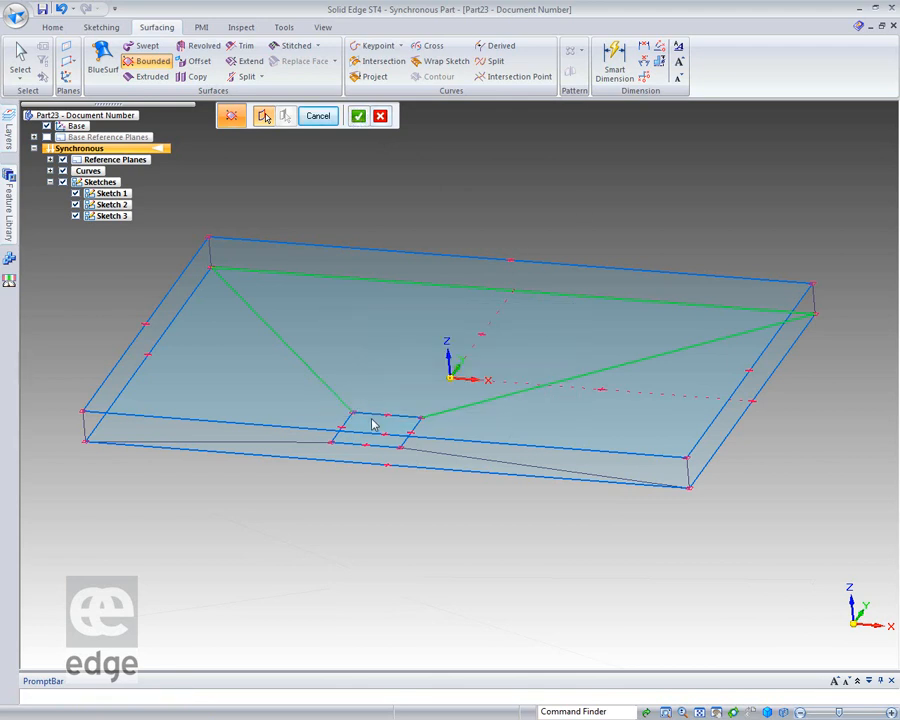
pyautogui.click(358, 117)
pyautogui.click(317, 116)
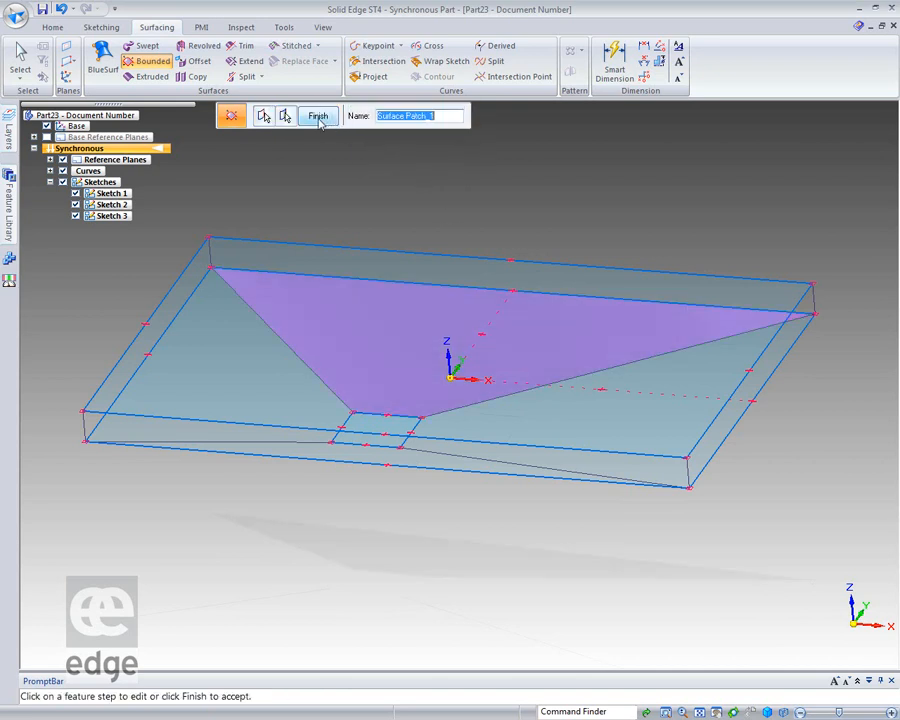
pyautogui.click(315, 116)
# - Create a bounded surface on the negative X side between the lower large rectangle, two sloping curves and the small rectangle
pyautogui.moveTo(583, 257); pyautogui.dragTo(415, 295, button='middle')
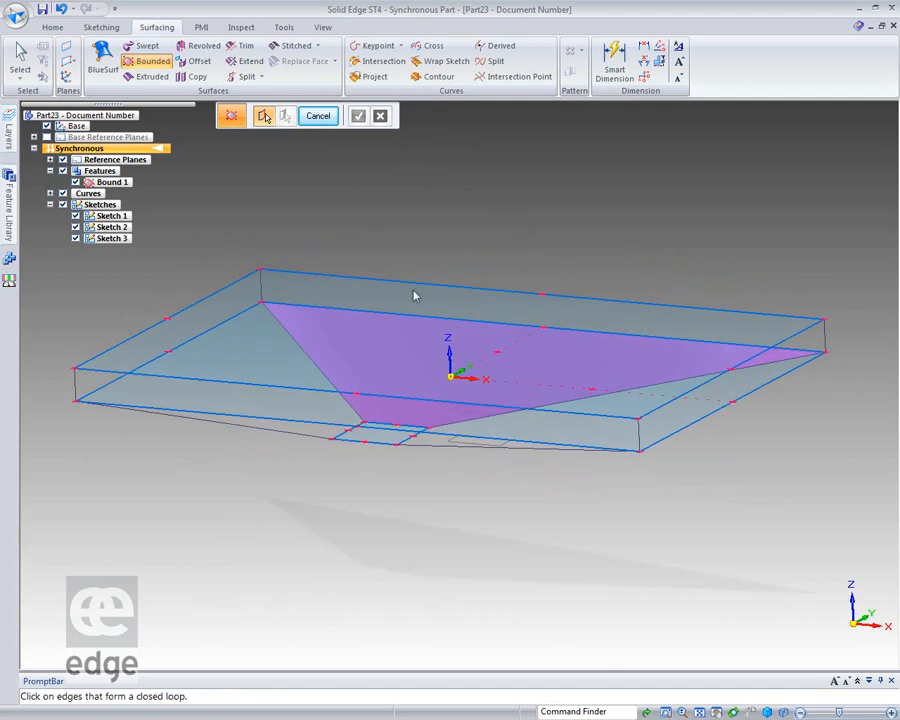
pyautogui.click(234, 317)
pyautogui.click(303, 355)
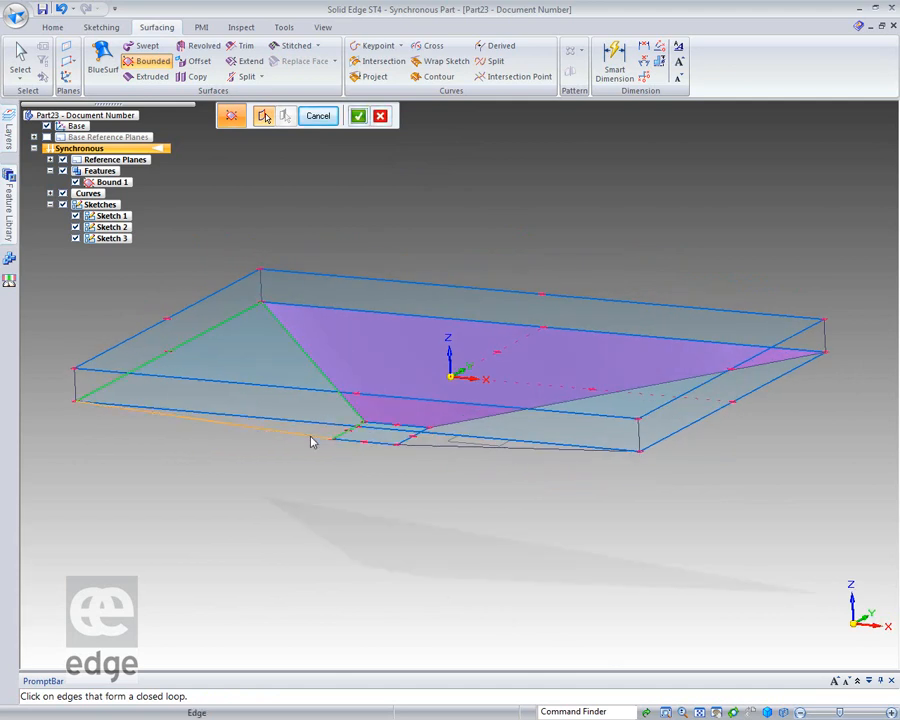
pyautogui.click(311, 438)
pyautogui.click(357, 116)
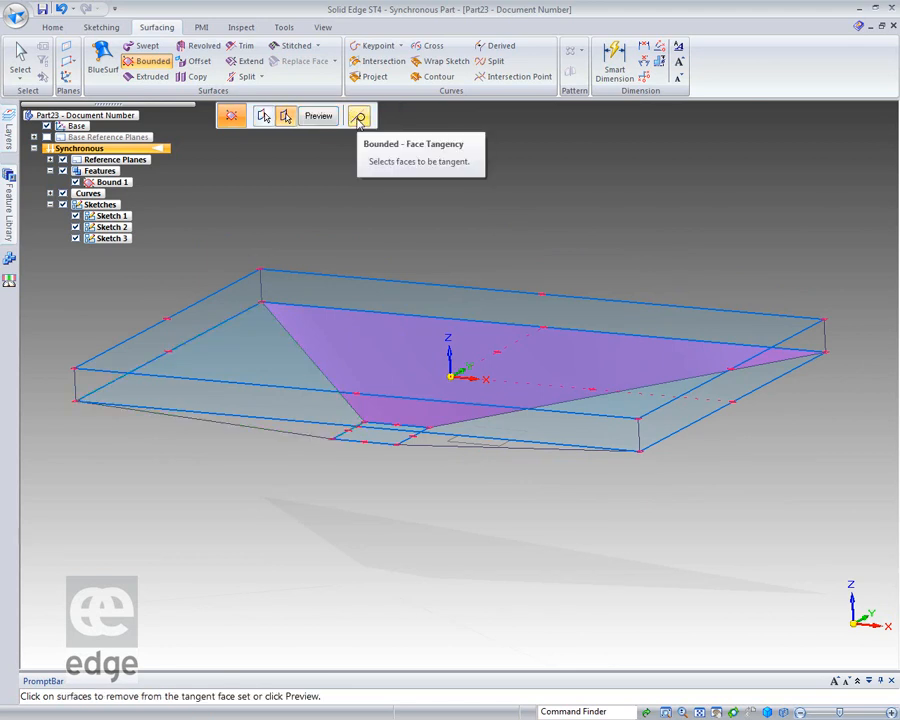
pyautogui.click(318, 116)
pyautogui.click(318, 116)
# - Create a bounded surface on the positive X side between the lower large rectangle, two sloping curves and the small rectangle
pyautogui.moveTo(438, 181); pyautogui.dragTo(506, 287, button='middle')
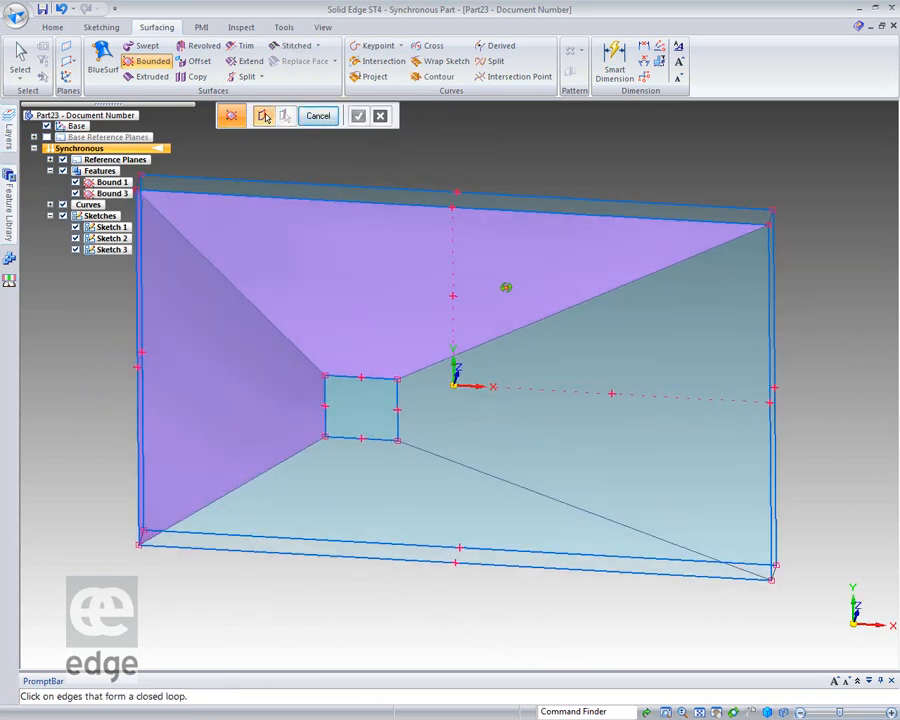
pyautogui.click(619, 290)
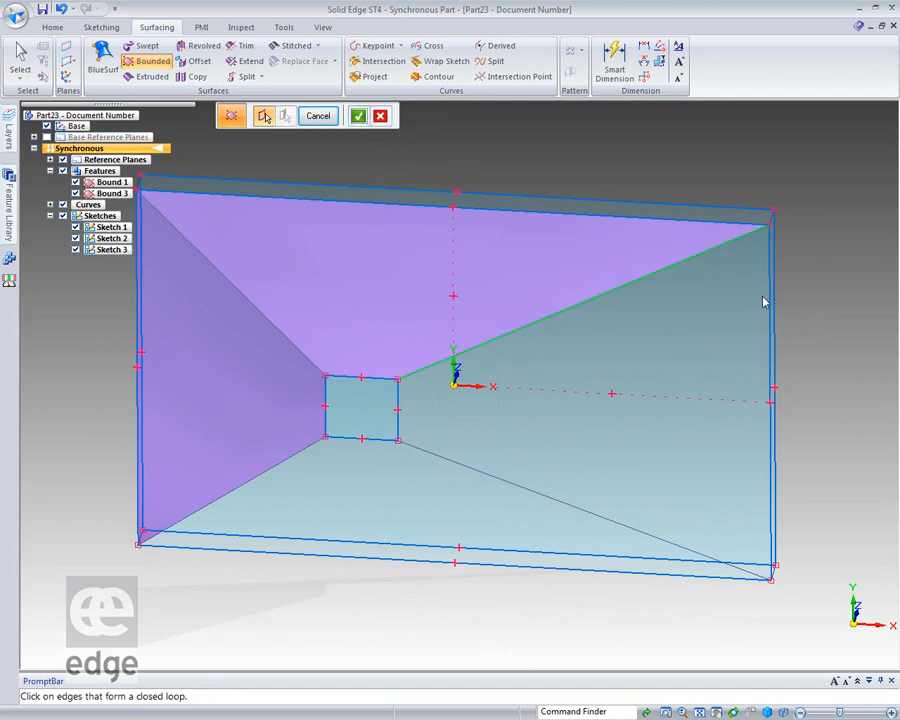
pyautogui.click(770, 301)
pyautogui.click(661, 538)
pyautogui.click(398, 430)
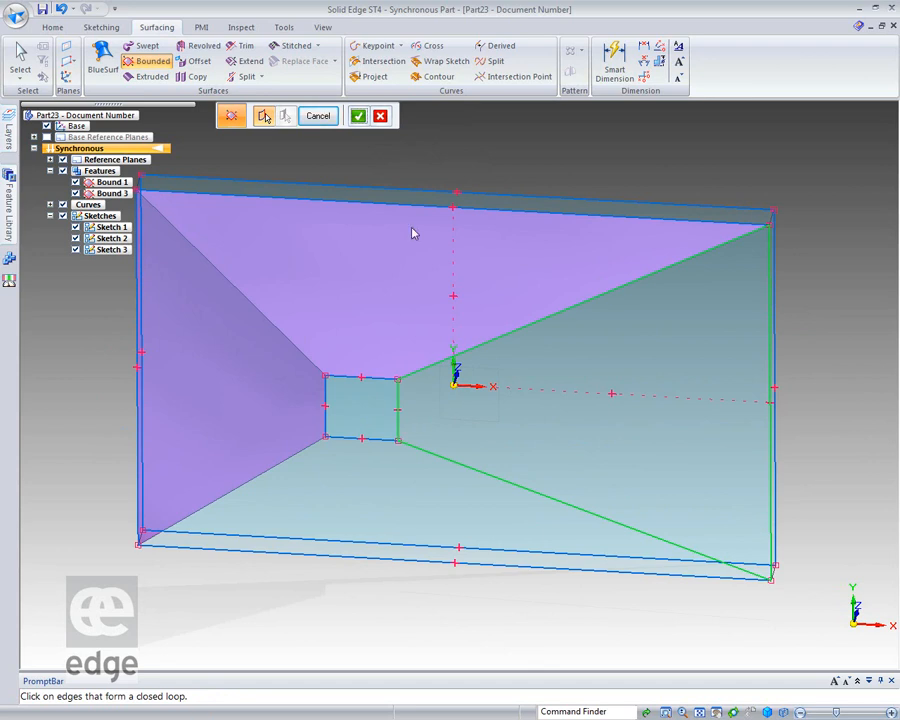
pyautogui.click(318, 116)
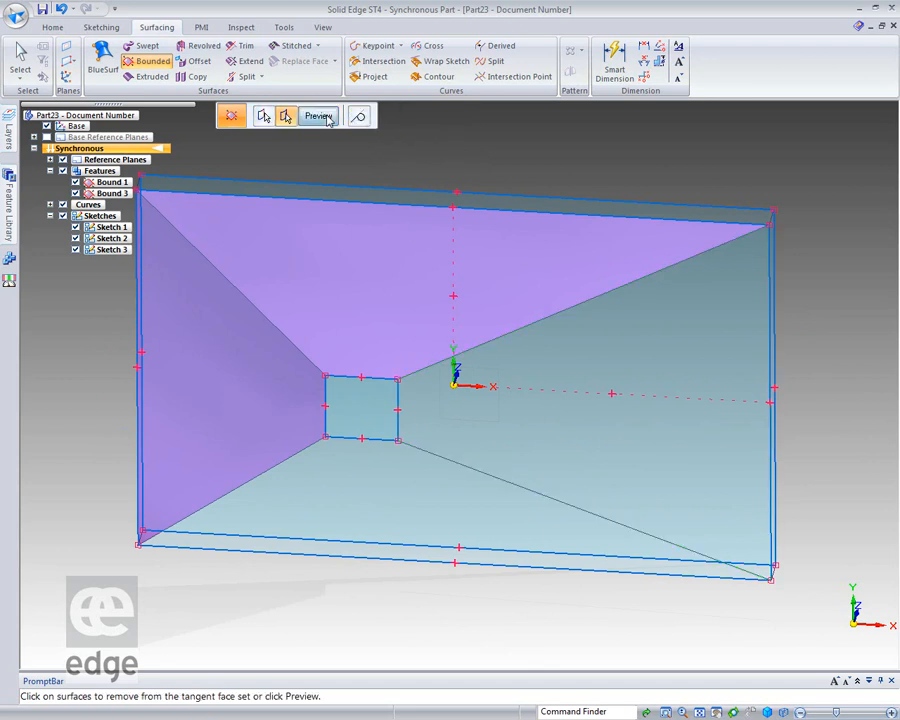
pyautogui.click(318, 116)
# - Fill the small rectangle with a bounded surface from its four edges
pyautogui.click(337, 376)
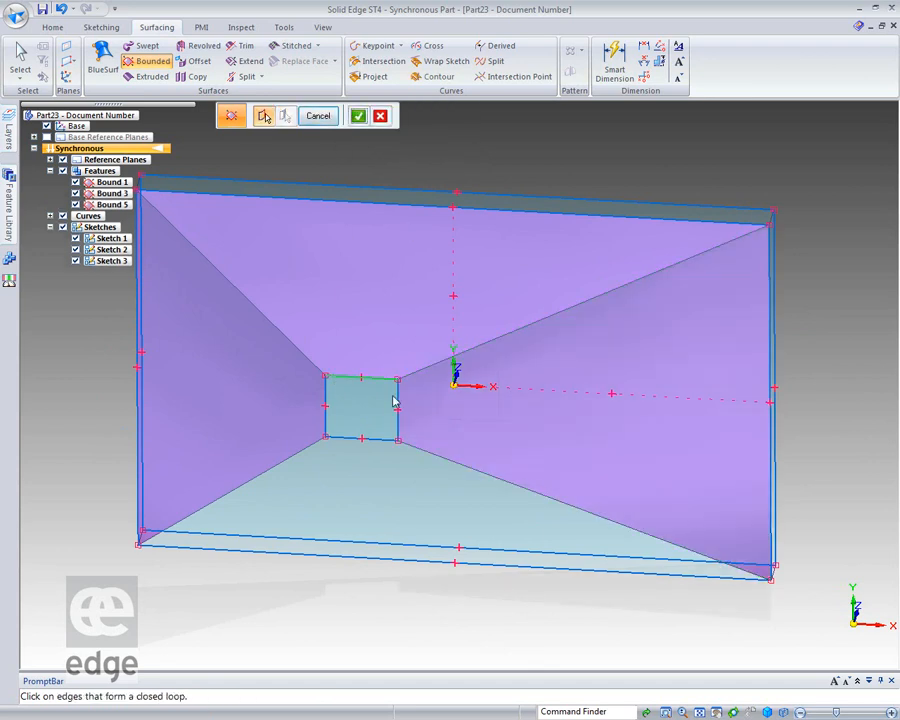
pyautogui.click(397, 396)
pyautogui.click(390, 442)
pyautogui.click(326, 424)
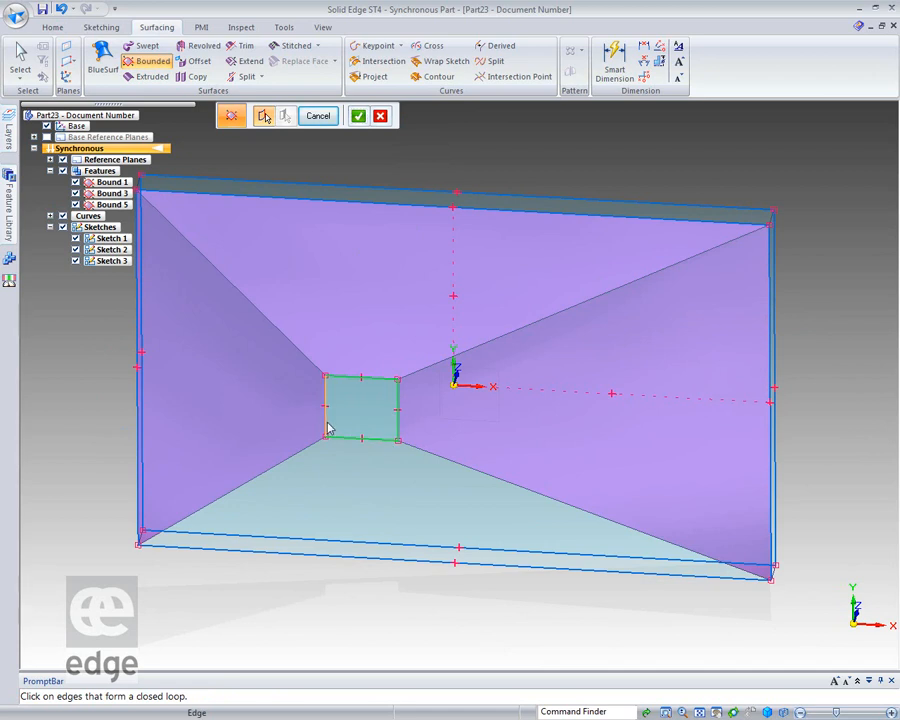
pyautogui.rightClick(585, 133)
pyautogui.rightClick(590, 147)
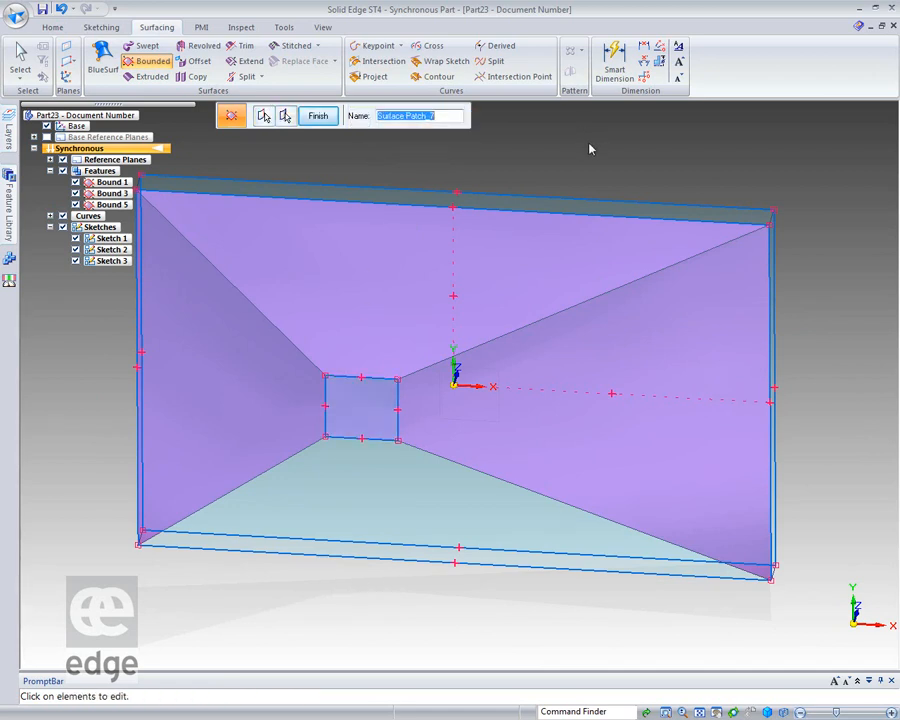
pyautogui.rightClick(640, 160)
# - Create a bounded surface on the negative Y side between the lower large rectangle, two sloping curves and the small rectangle
pyautogui.moveTo(368, 617); pyautogui.dragTo(314, 563, button='middle')
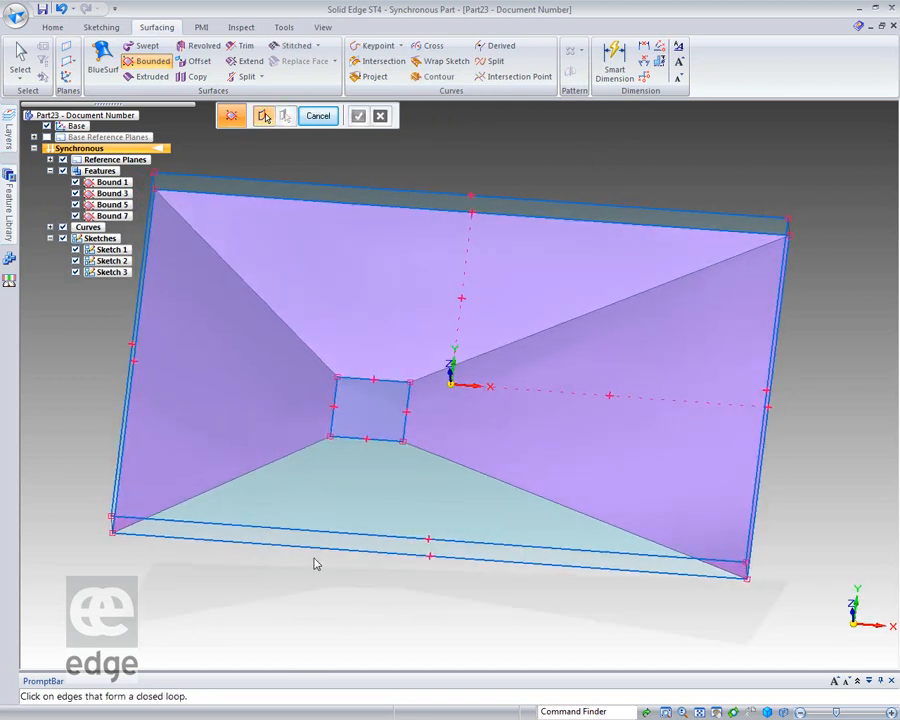
pyautogui.click(275, 462)
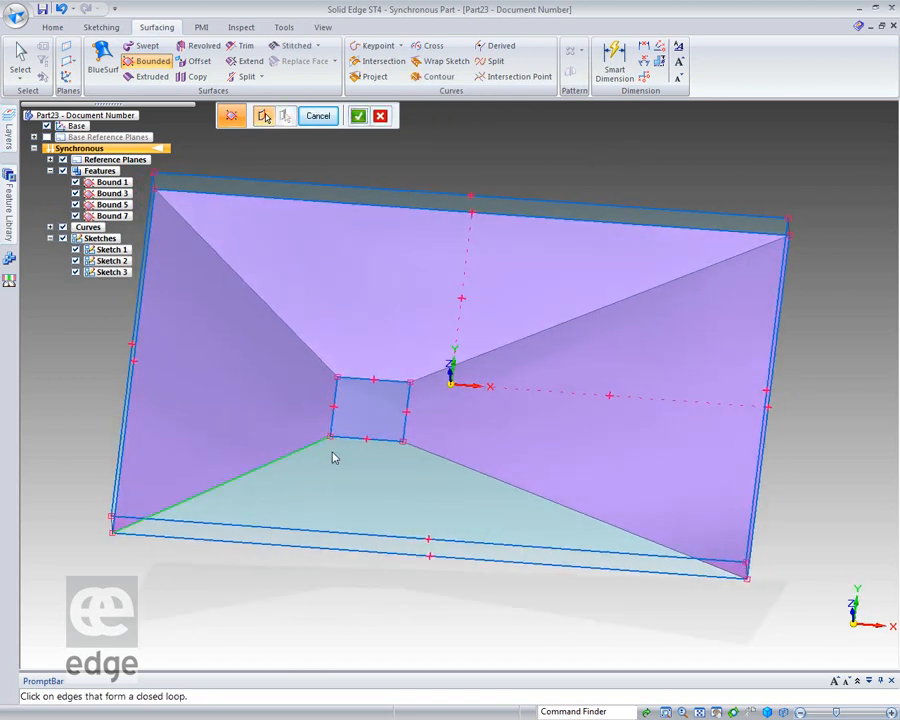
pyautogui.click(390, 447)
pyautogui.click(472, 469)
pyautogui.rightClick(281, 612)
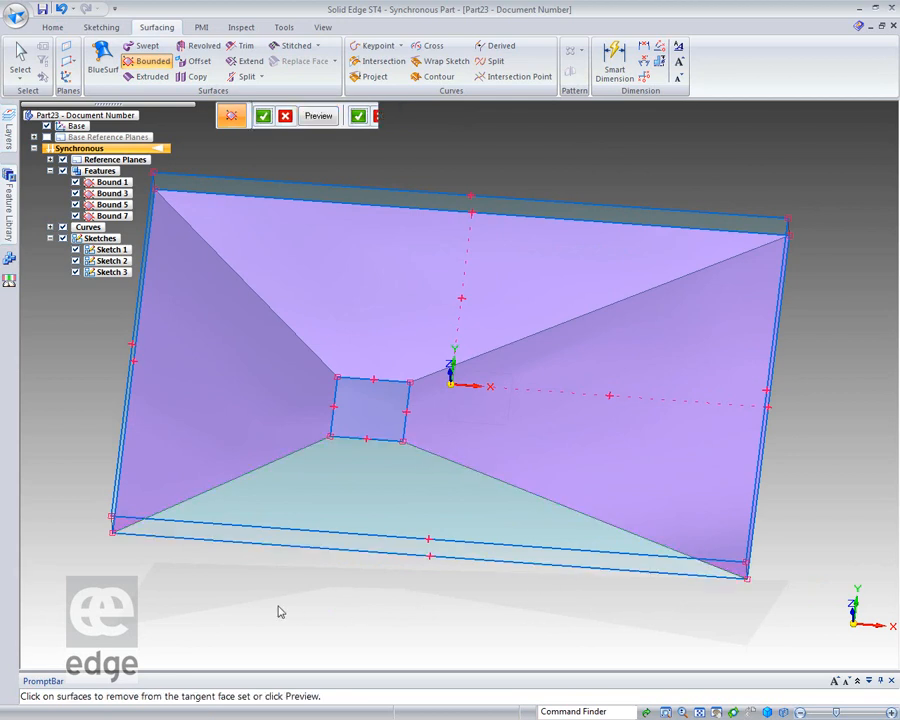
pyautogui.rightClick(281, 612)
pyautogui.rightClick(282, 605)
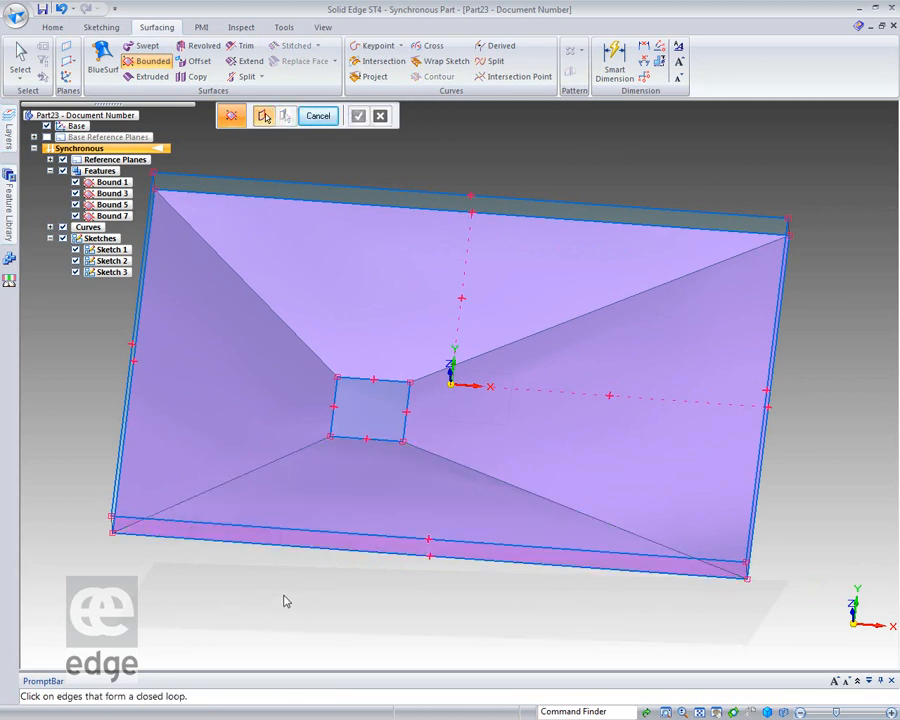
# - Create a bounded surface for the vertical wall on the negative X side between the two large rectangles
pyautogui.moveTo(262, 650); pyautogui.dragTo(241, 538, button='middle')
pyautogui.click(97, 365)
pyautogui.click(165, 312)
pyautogui.click(196, 312)
pyautogui.rightClick(285, 260)
pyautogui.rightClick(293, 260)
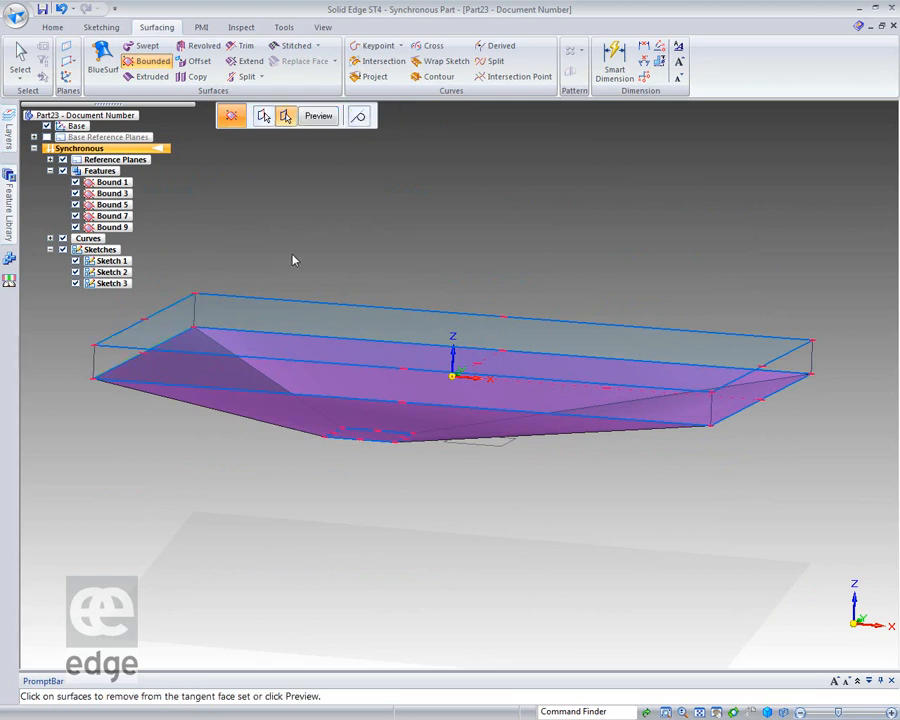
pyautogui.rightClick(293, 260)
pyautogui.rightClick(293, 260)
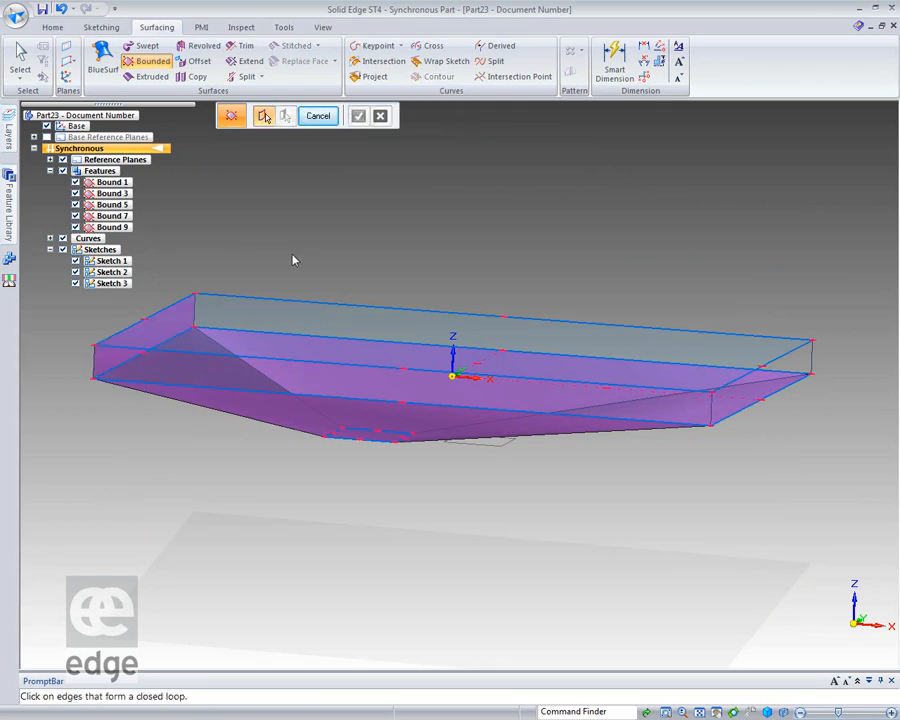
# - Create a bounded surface for the vertical wall on the positive Y side between the two large rectangles
pyautogui.click(271, 302)
pyautogui.click(197, 307)
pyautogui.click(815, 364)
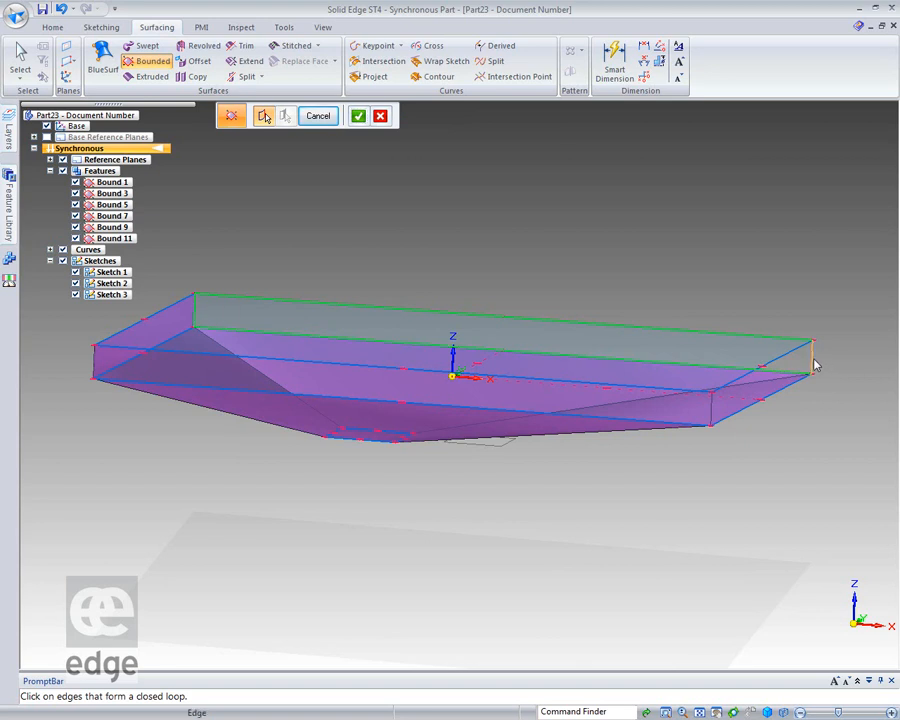
pyautogui.rightClick(774, 283)
pyautogui.rightClick(772, 285)
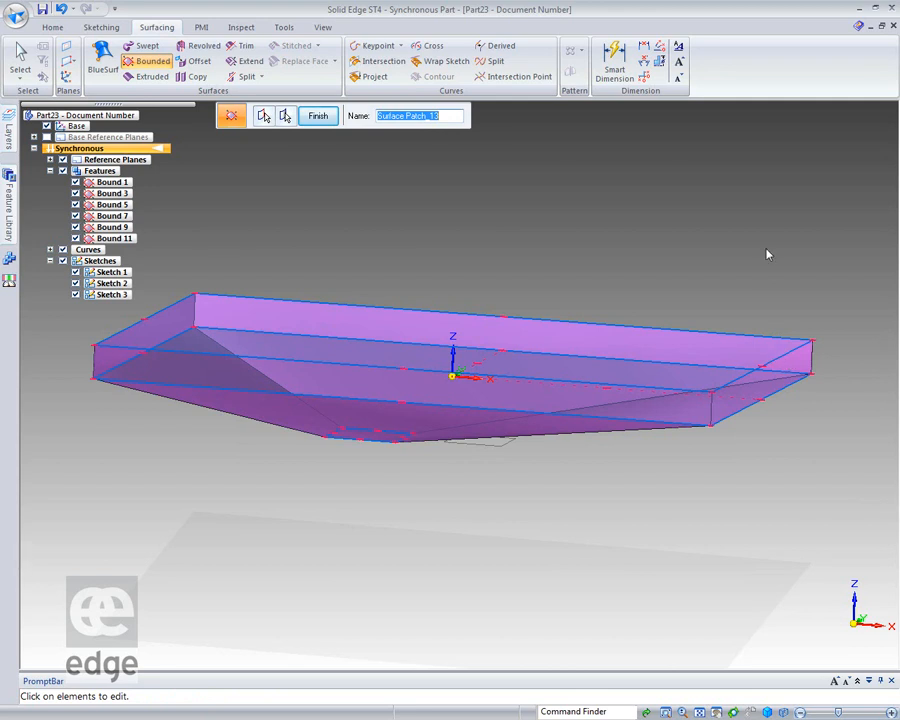
pyautogui.rightClick(764, 242)
# - Create a bounded surface for the vertical wall on the positive X side between the two large rectangles
pyautogui.click(784, 354)
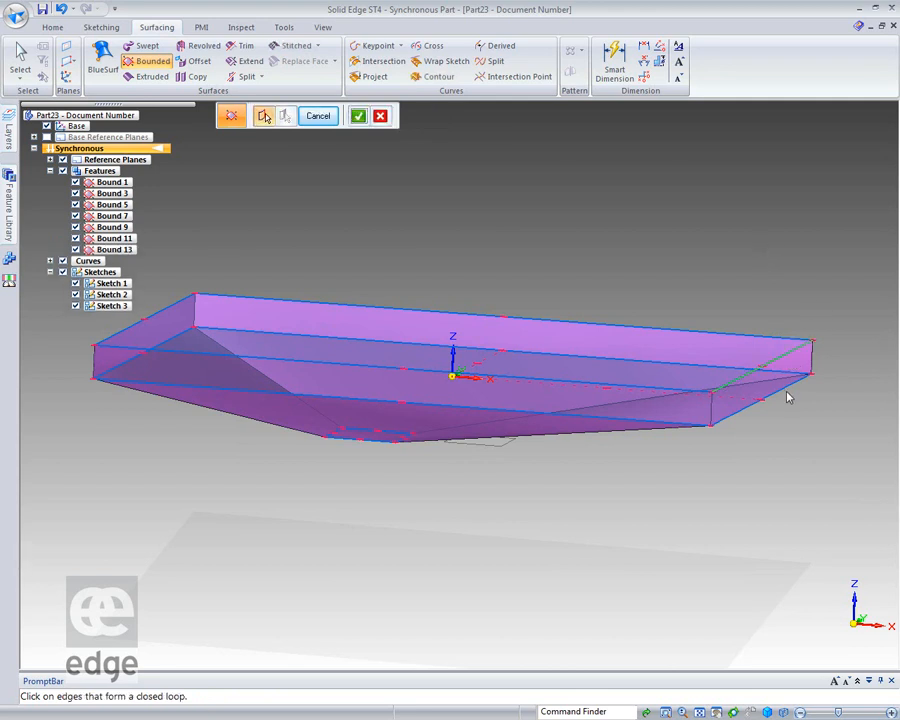
pyautogui.click(781, 391)
pyautogui.click(815, 369)
pyautogui.click(709, 410)
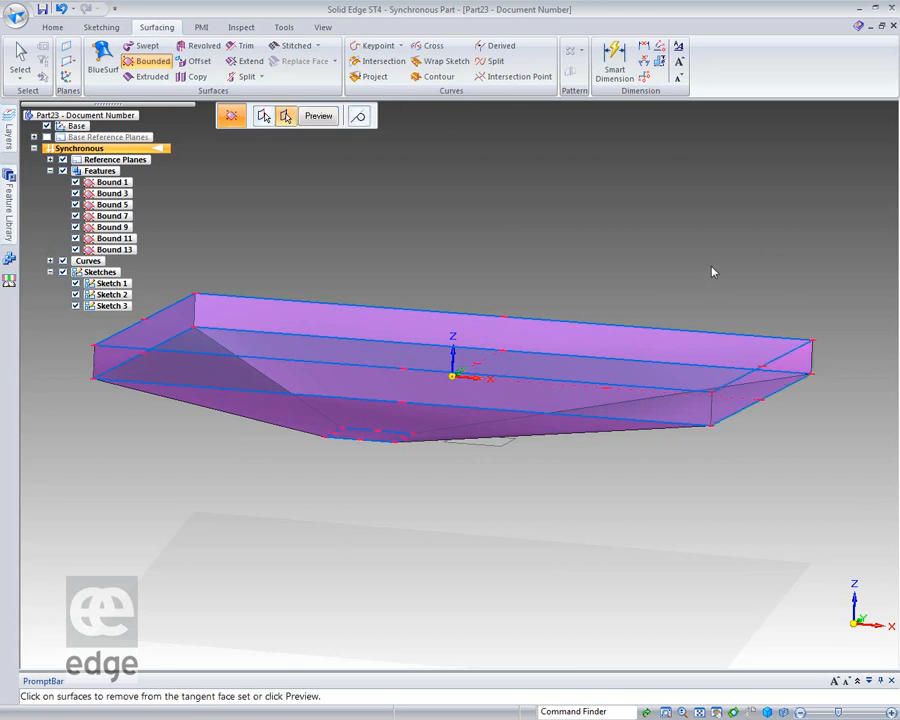
pyautogui.rightClick(667, 257)
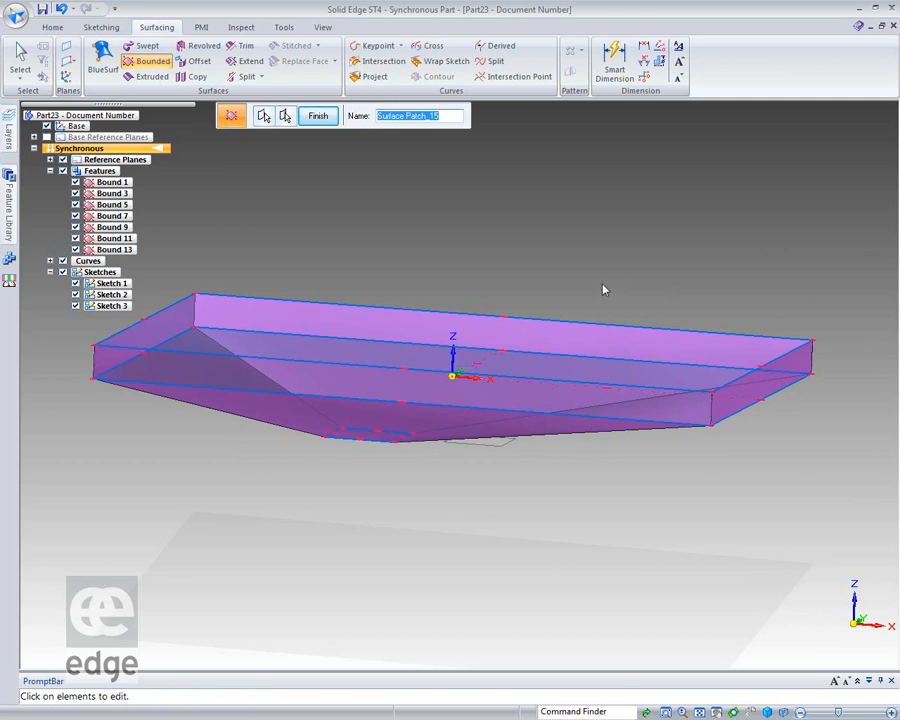
pyautogui.moveTo(602, 287); pyautogui.dragTo(598, 297, button='middle')
pyautogui.click(318, 115)
# - Create a bounded surface for the vertical wall on the negative Y side between the two large rectangles
pyautogui.click(342, 388)
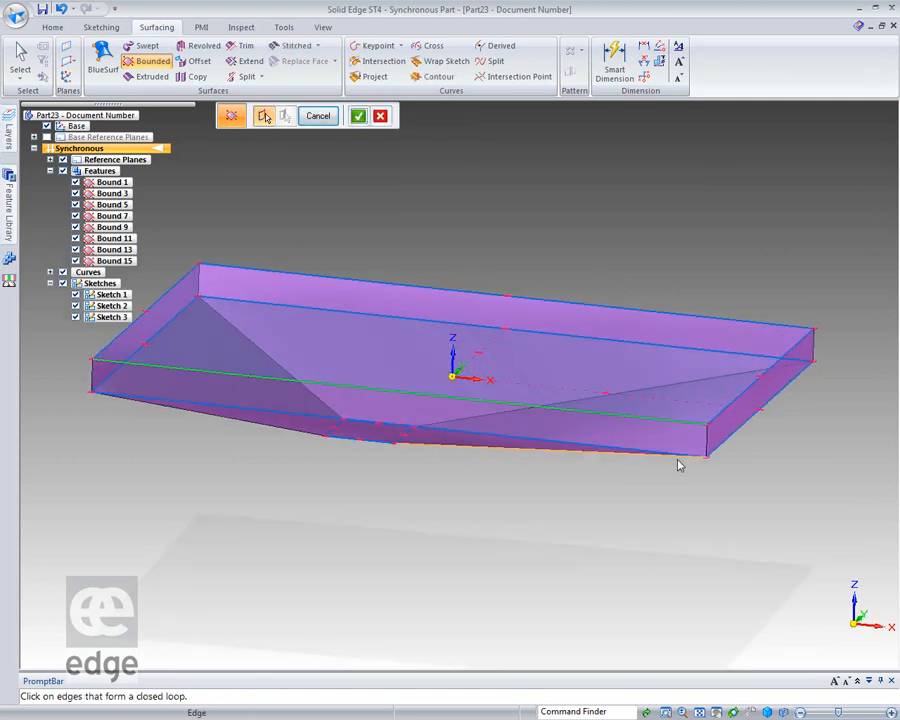
pyautogui.click(614, 449)
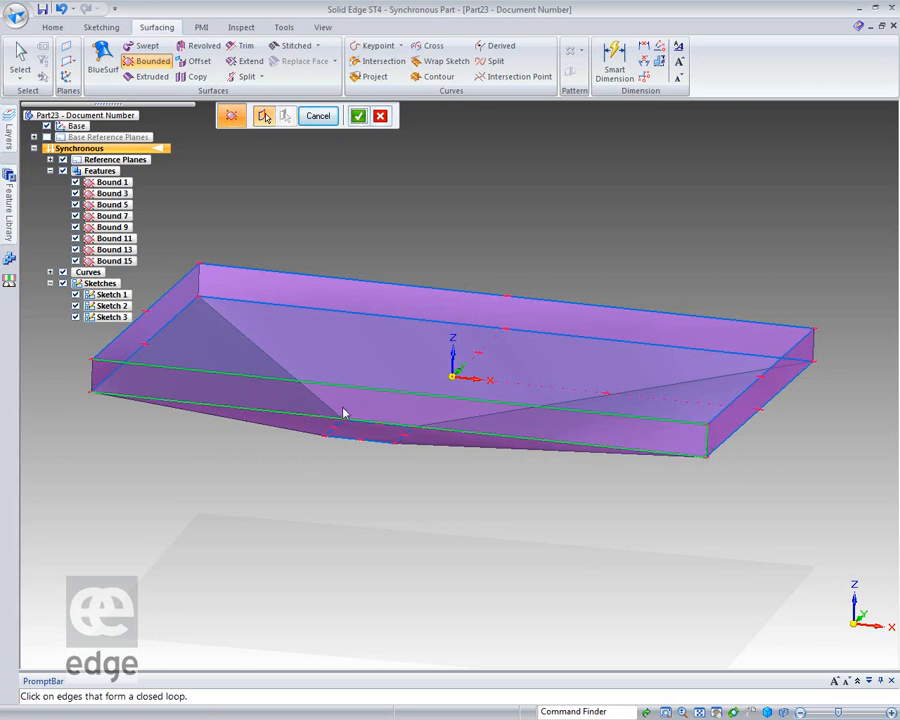
pyautogui.click(91, 378)
pyautogui.click(358, 116)
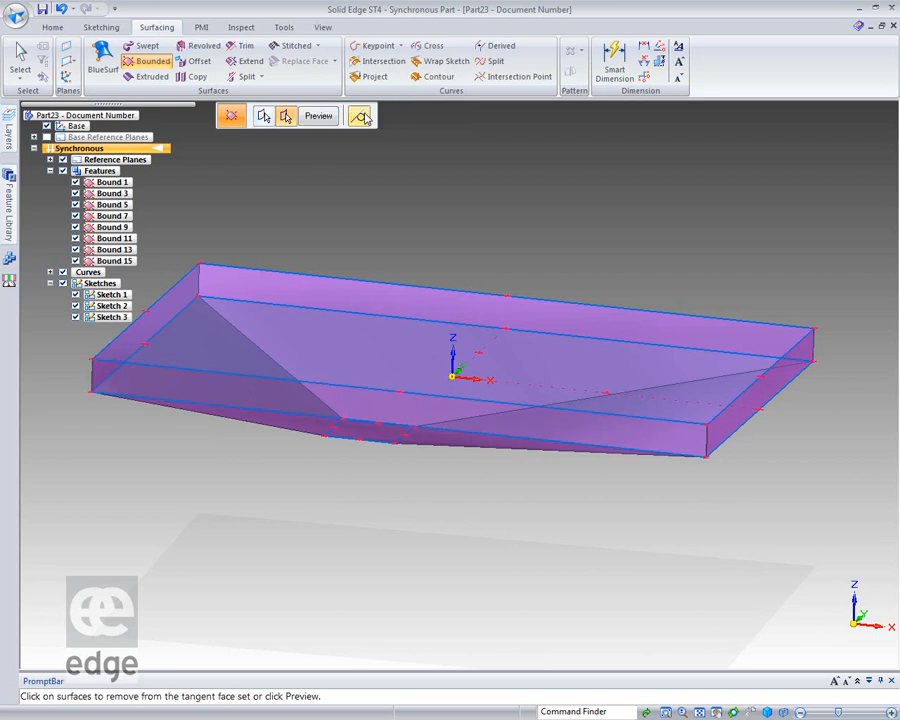
pyautogui.click(320, 116)
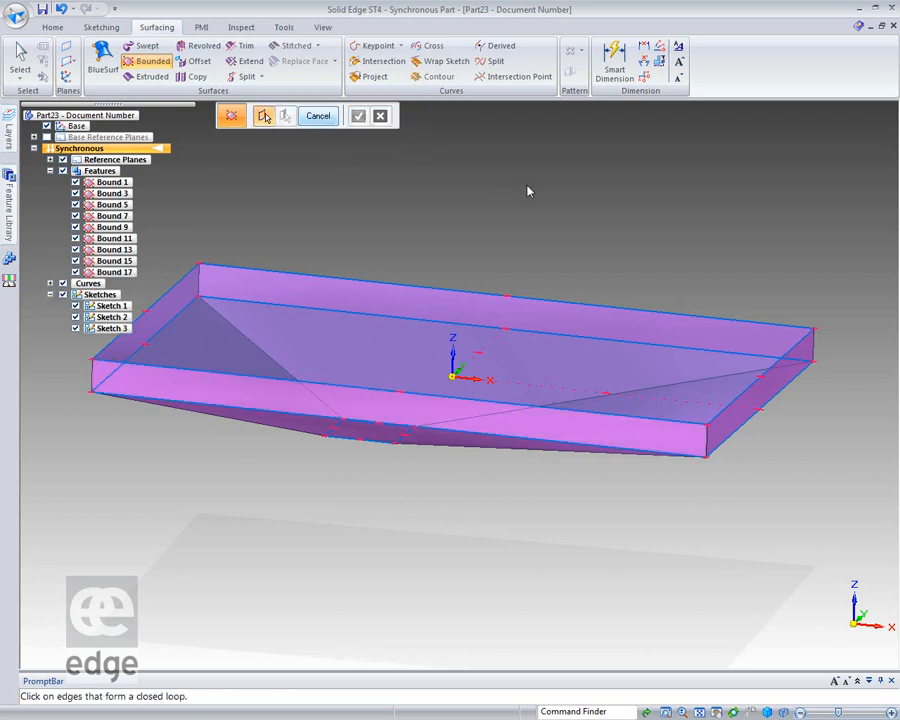
# - Close the top of the shape with a bounded surface from the four edges of the upper large rectangle
pyautogui.click(295, 279)
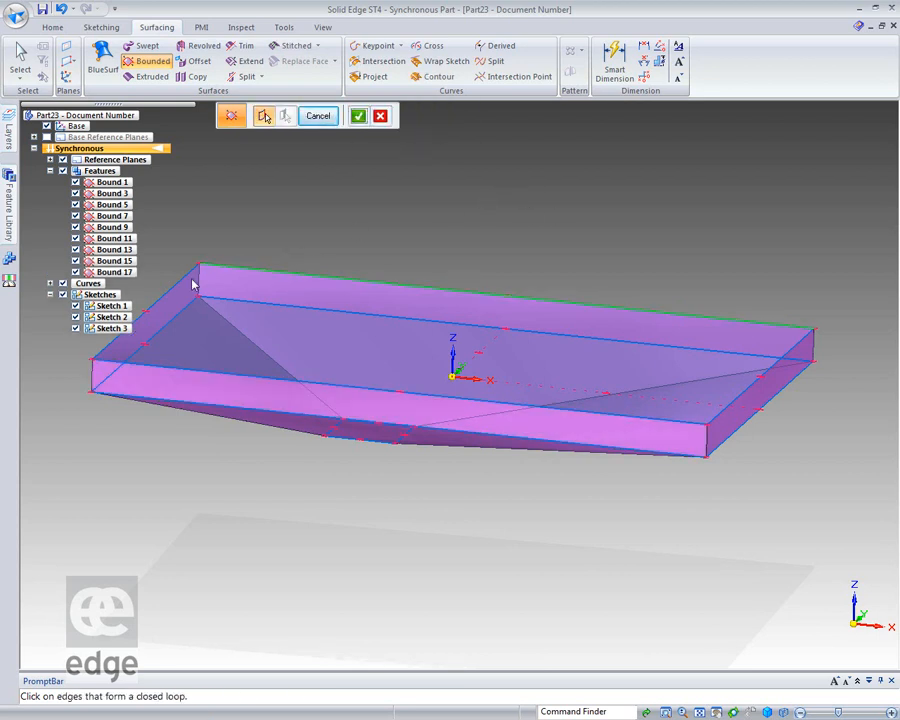
pyautogui.click(167, 374)
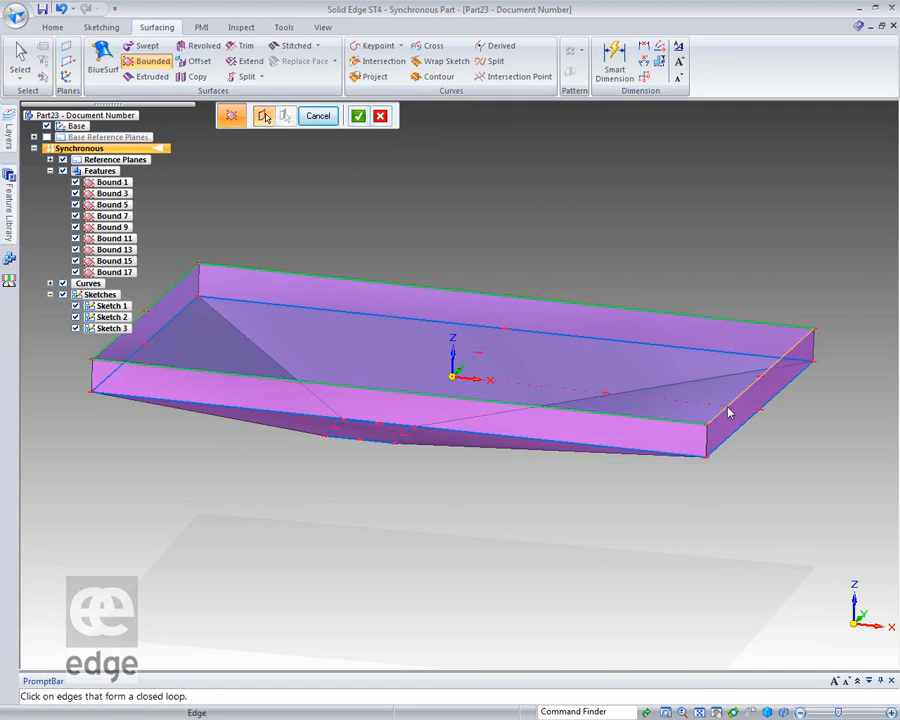
pyautogui.click(362, 117)
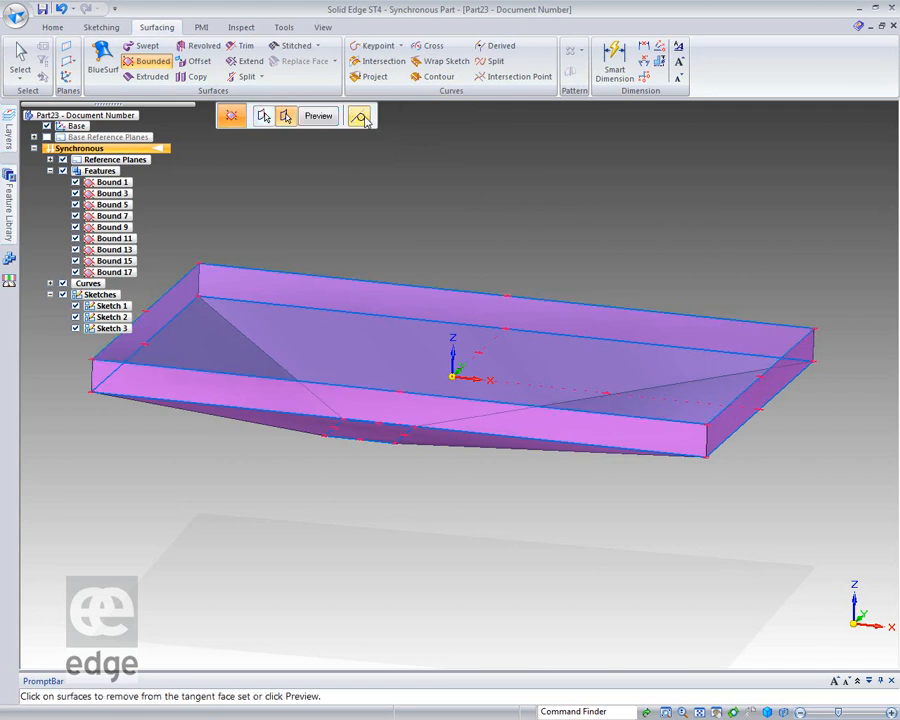
pyautogui.click(318, 117)
pyautogui.click(318, 117)
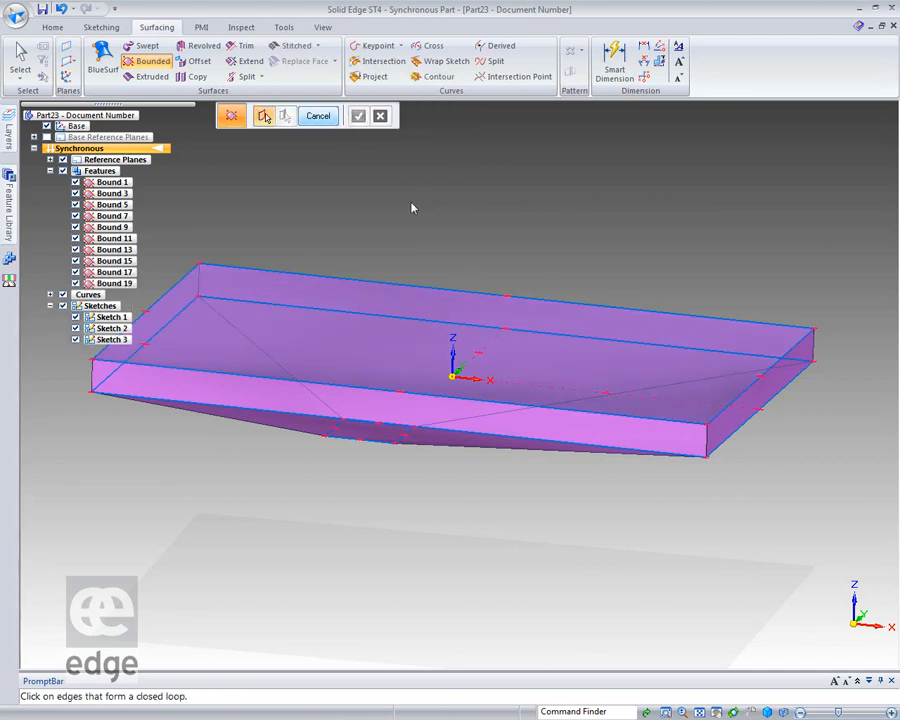
# - Stitch all the bounded surfaces into one surface body, with a stitch tolerance of 1.00e-003 mm and healing off
pyautogui.scroll(-2, 360, 320)
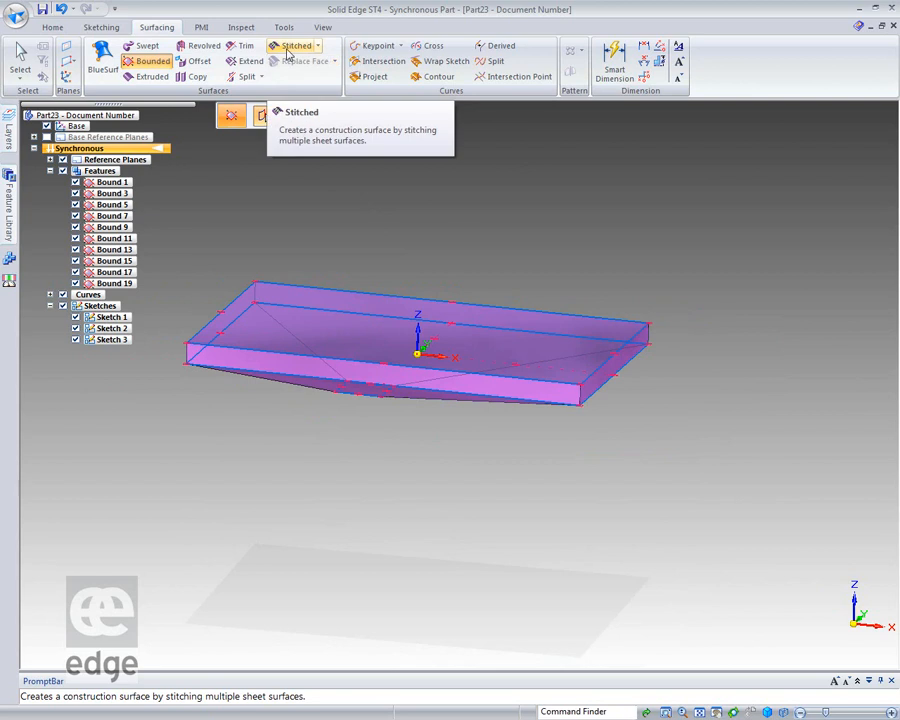
pyautogui.click(285, 50)
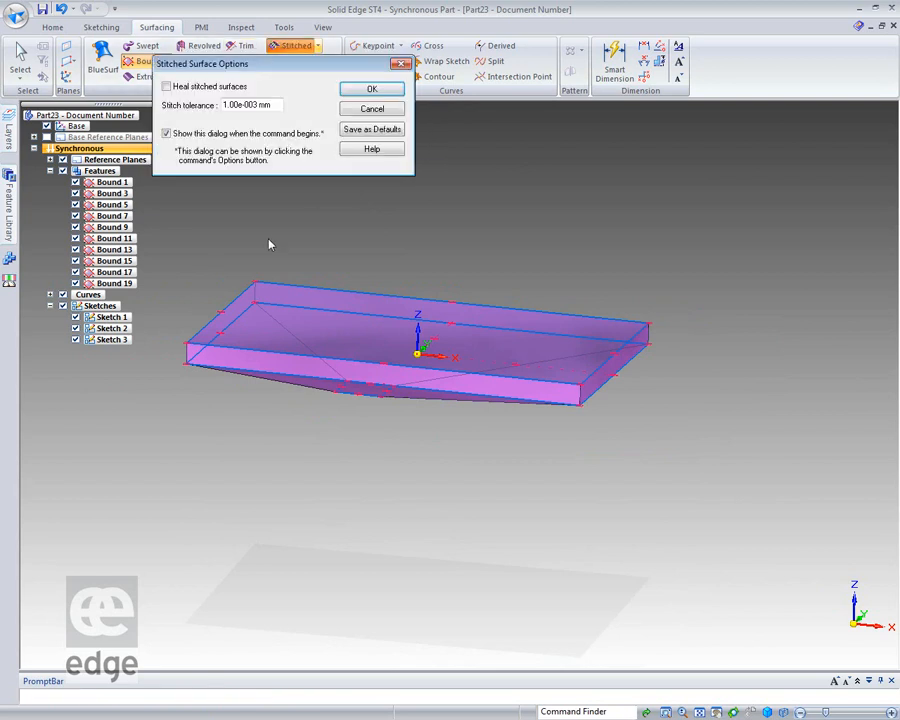
pyautogui.click(395, 90)
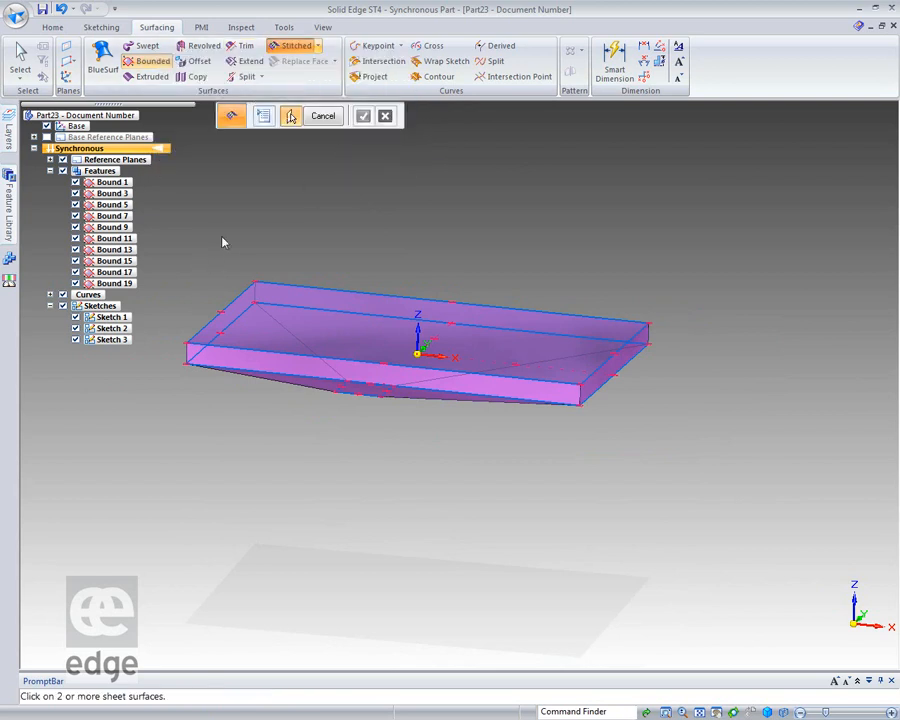
pyautogui.moveTo(185, 247); pyautogui.dragTo(691, 494)
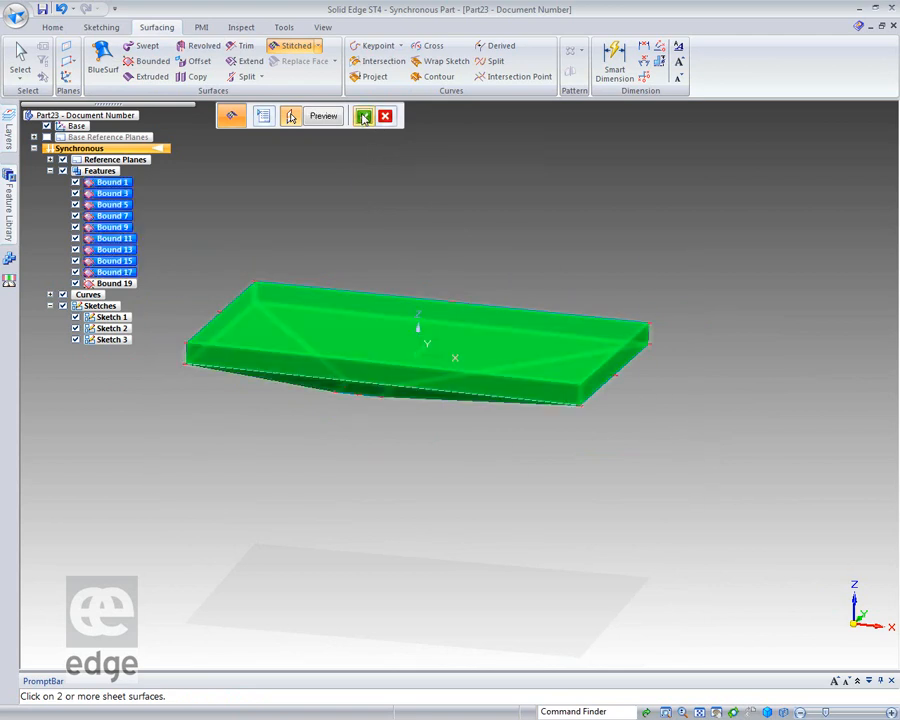
pyautogui.click(323, 116)
pyautogui.click(325, 118)
pyautogui.click(324, 117)
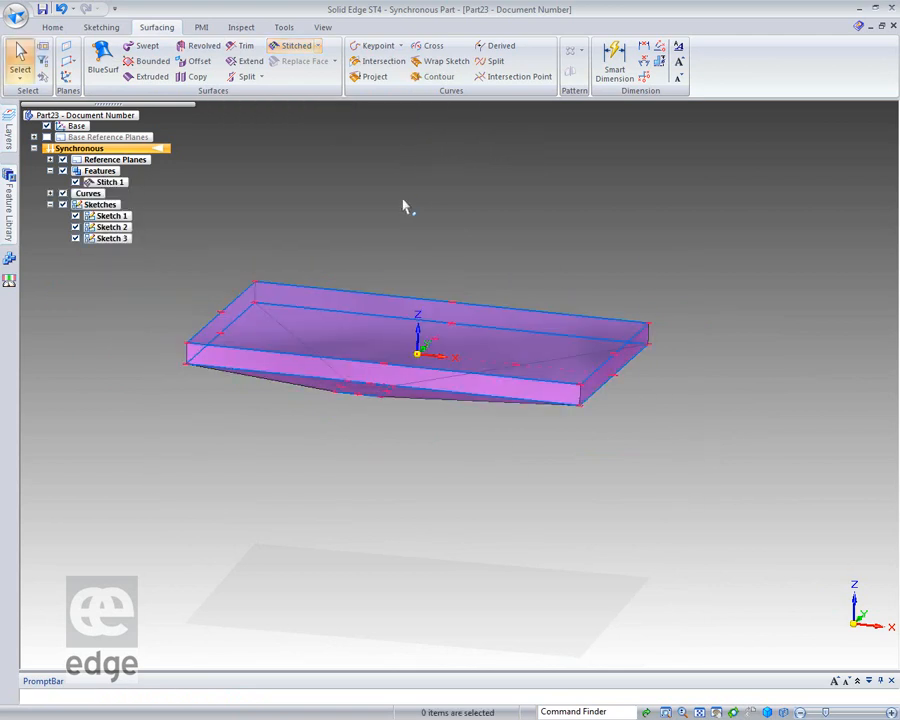
# - Attach the stitched surface body to the model, adding its faces
pyautogui.click(124, 183)
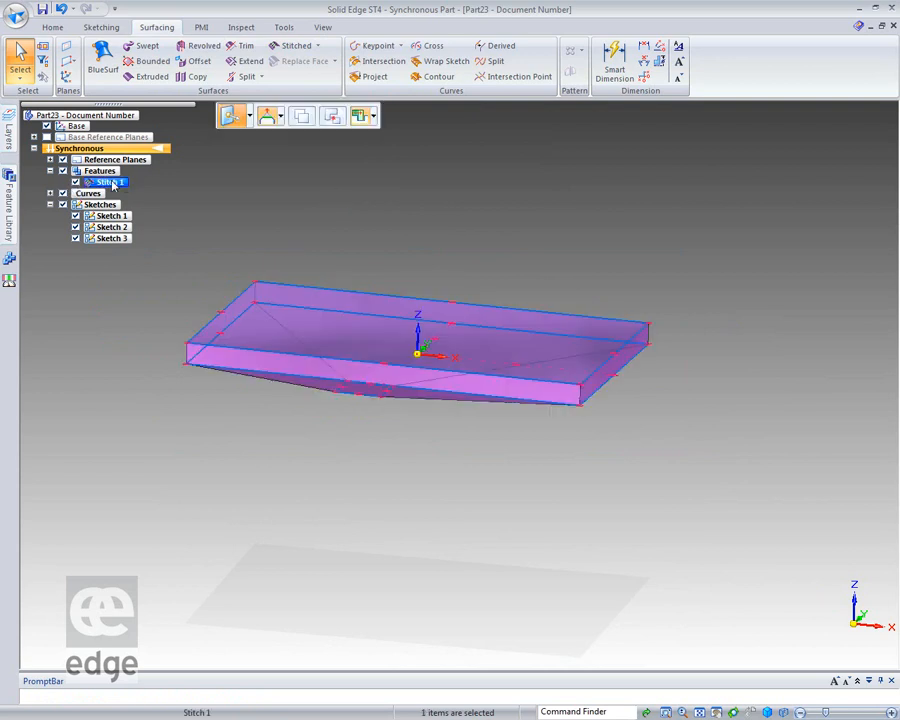
pyautogui.rightClick(115, 184)
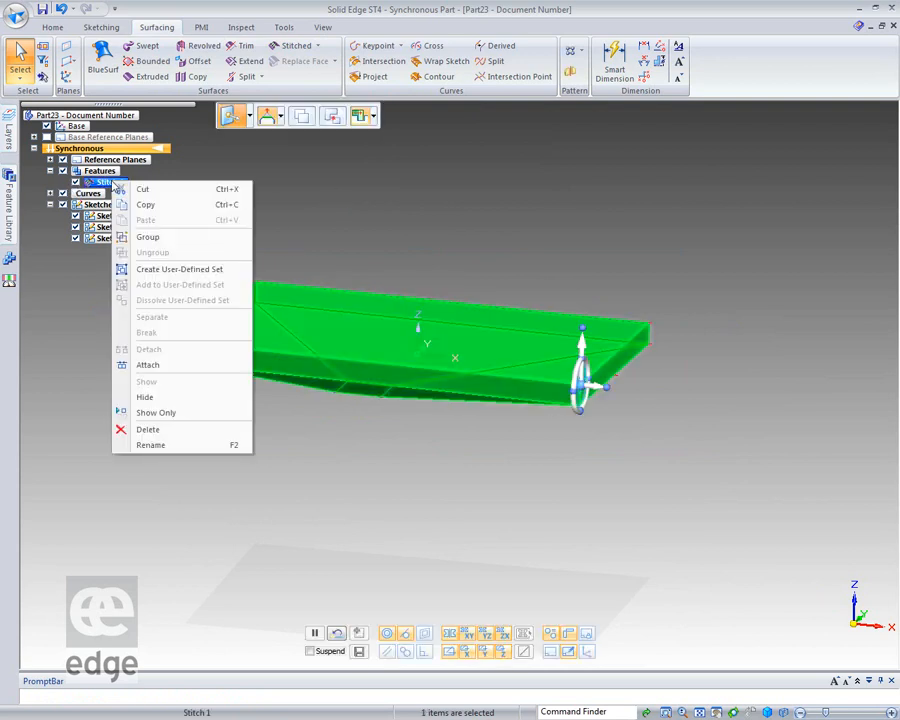
pyautogui.click(147, 365)
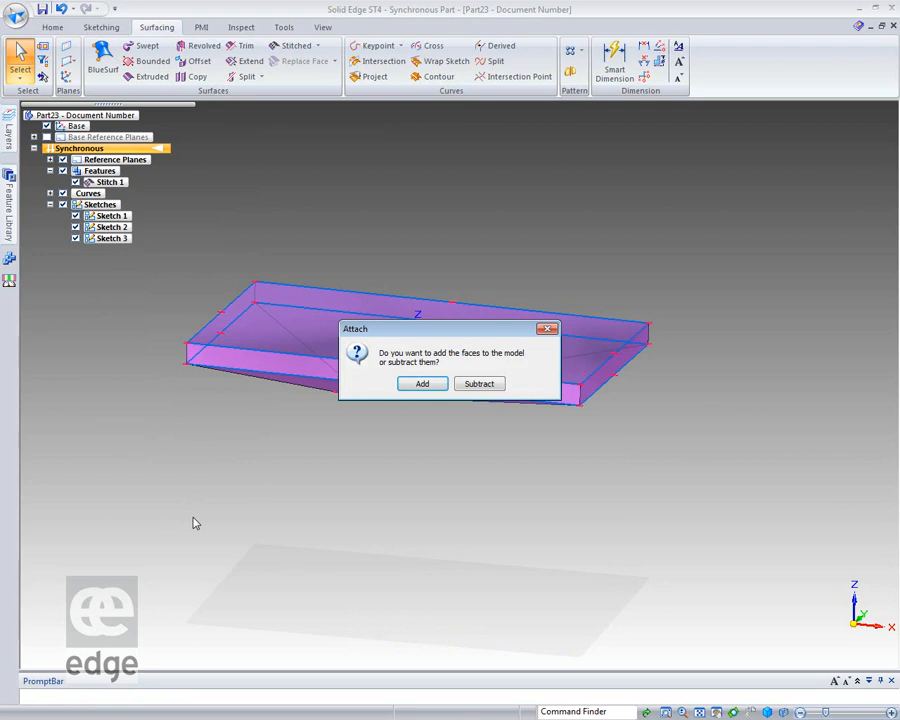
pyautogui.click(421, 388)
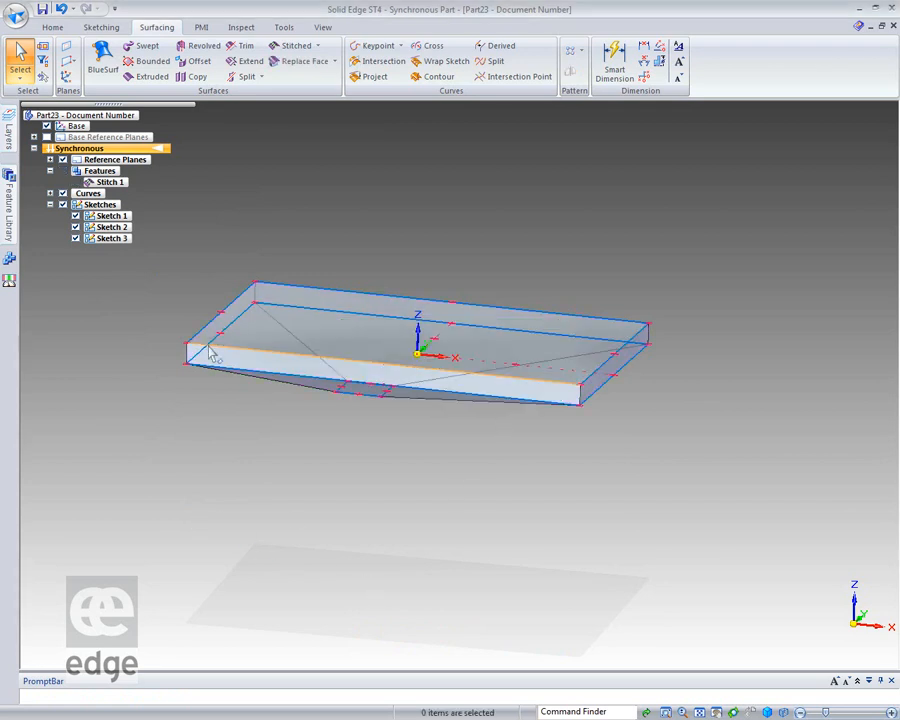
# - Hide all sketches and curves so only the solid body is displayed
pyautogui.moveTo(395, 202); pyautogui.dragTo(418, 206, button='middle')
pyautogui.click(63, 204)
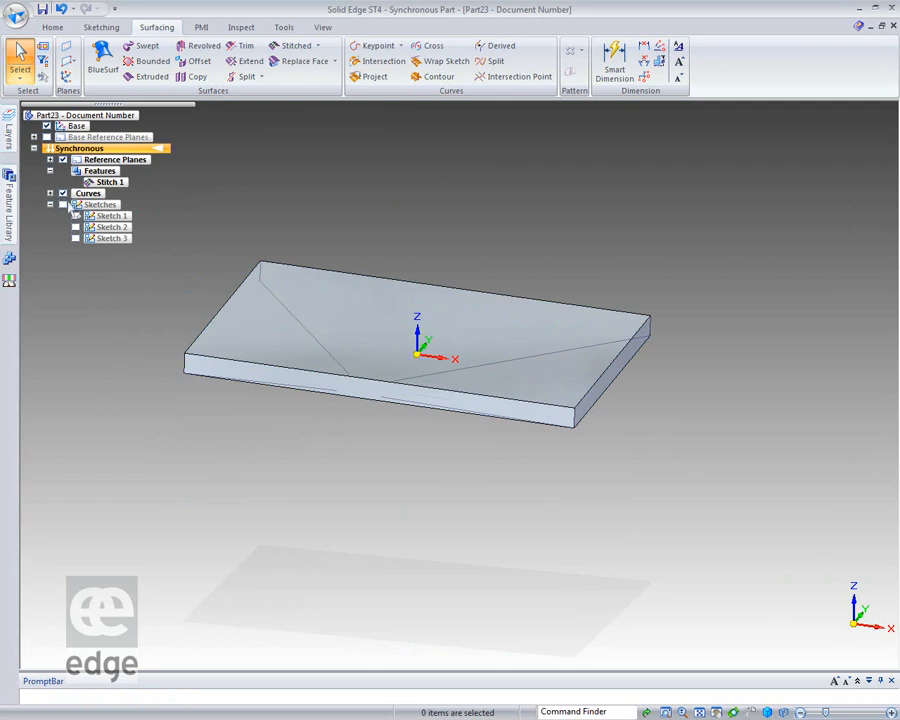
pyautogui.moveTo(100, 398); pyautogui.dragTo(140, 340, button='middle')
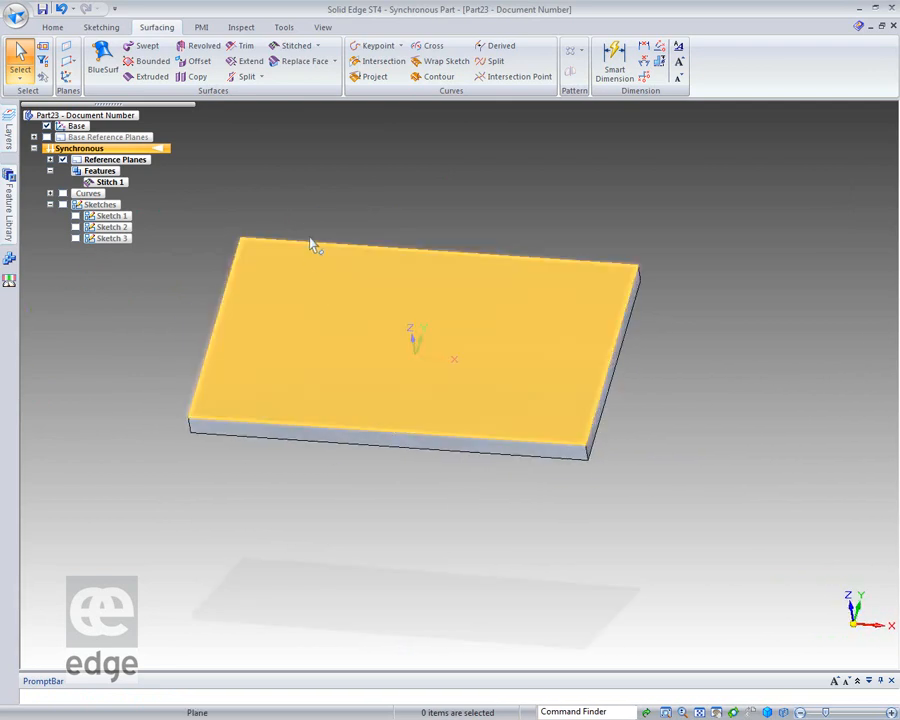
# - Thin-wall the solid with an 8 mm wall thickness, the offset direction flipped and the large top face open
pyautogui.rightClick(288, 520)
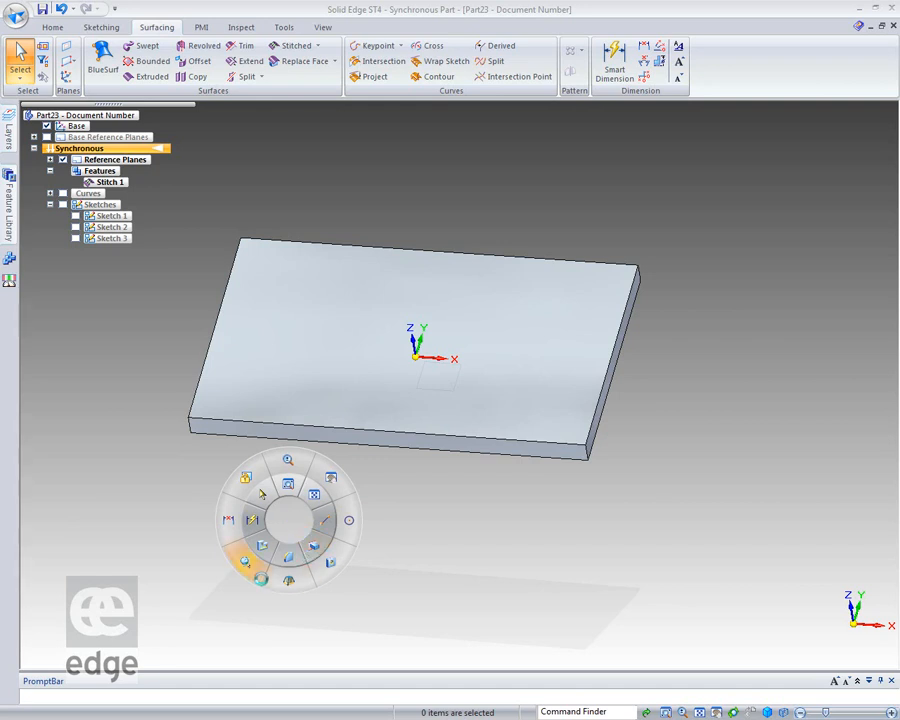
pyautogui.click(258, 547)
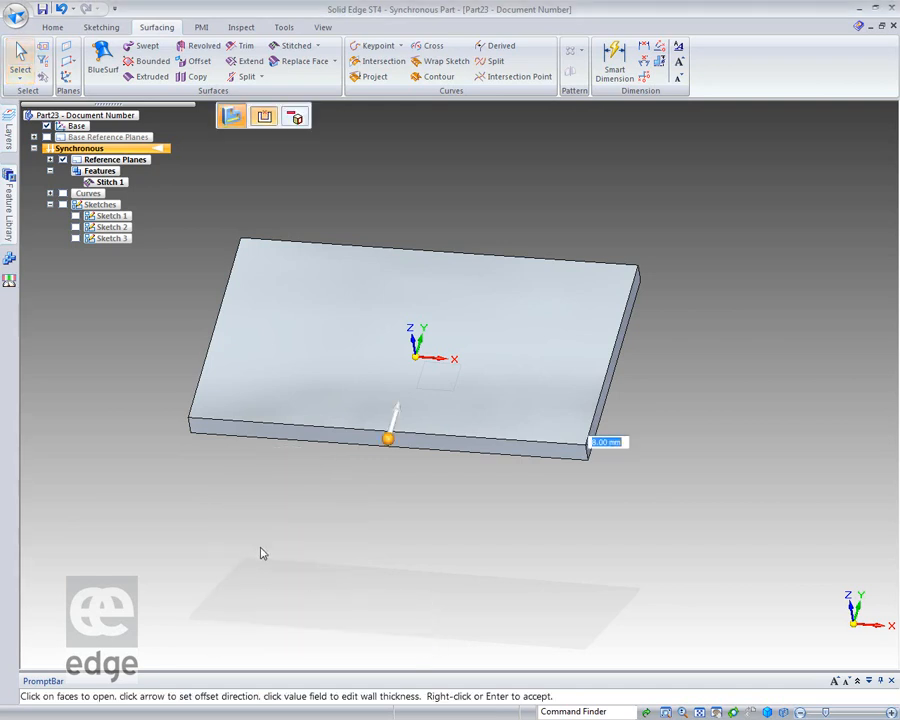
pyautogui.moveTo(486, 534); pyautogui.dragTo(420, 529, button='middle')
pyautogui.click(352, 413)
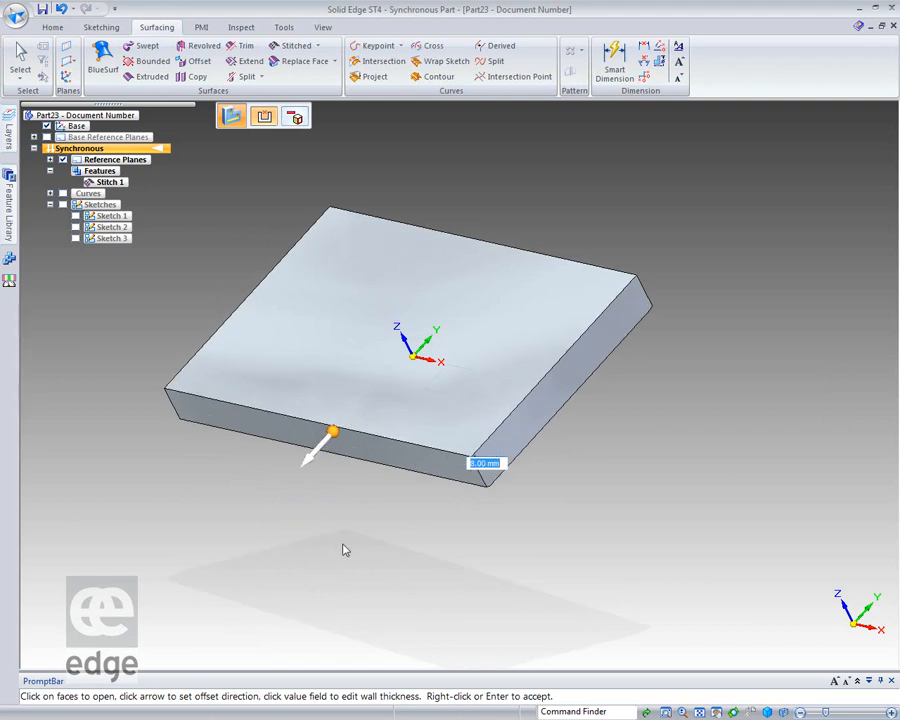
pyautogui.click(342, 356)
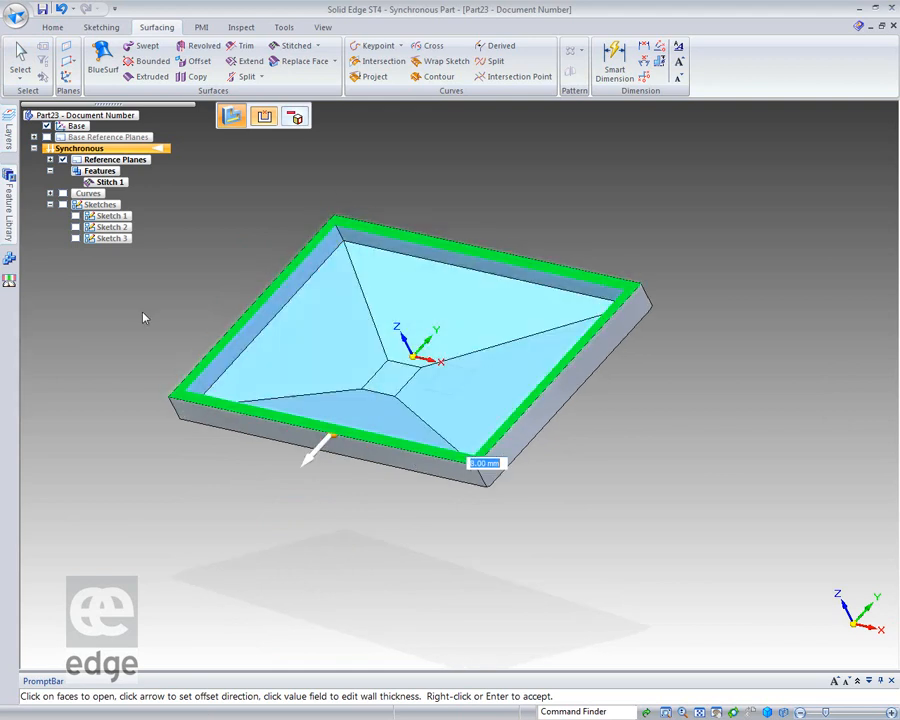
pyautogui.rightClick(270, 178)
pyautogui.moveTo(177, 543); pyautogui.dragTo(207, 516, button='middle')
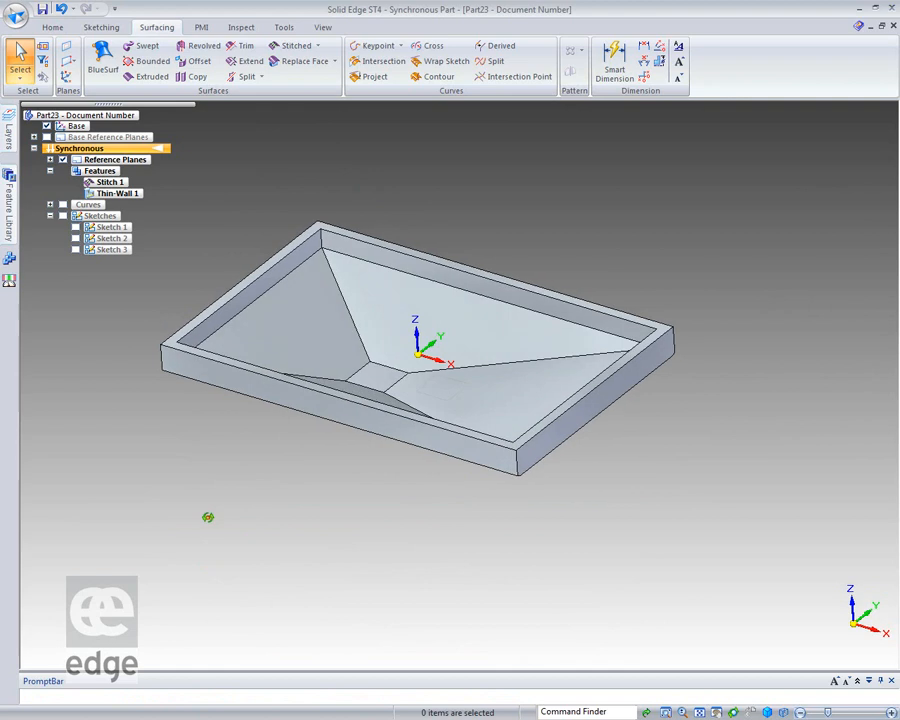
# - Raise the basin's small floor face with the connected faces set to Tip, so the sloping sides follow
pyautogui.click(372, 374)
pyautogui.click(281, 114)
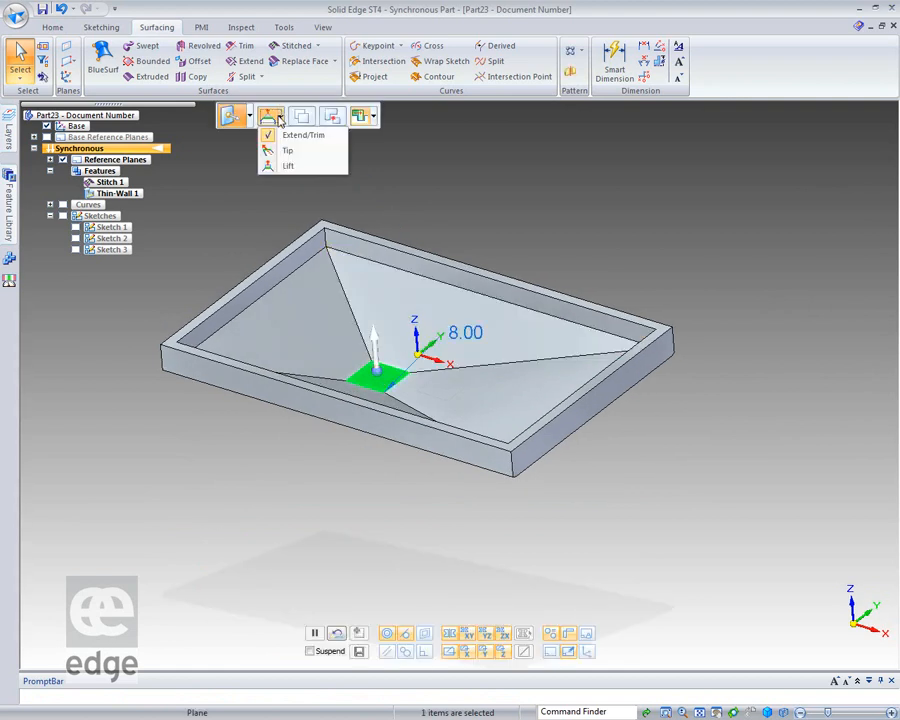
pyautogui.click(282, 150)
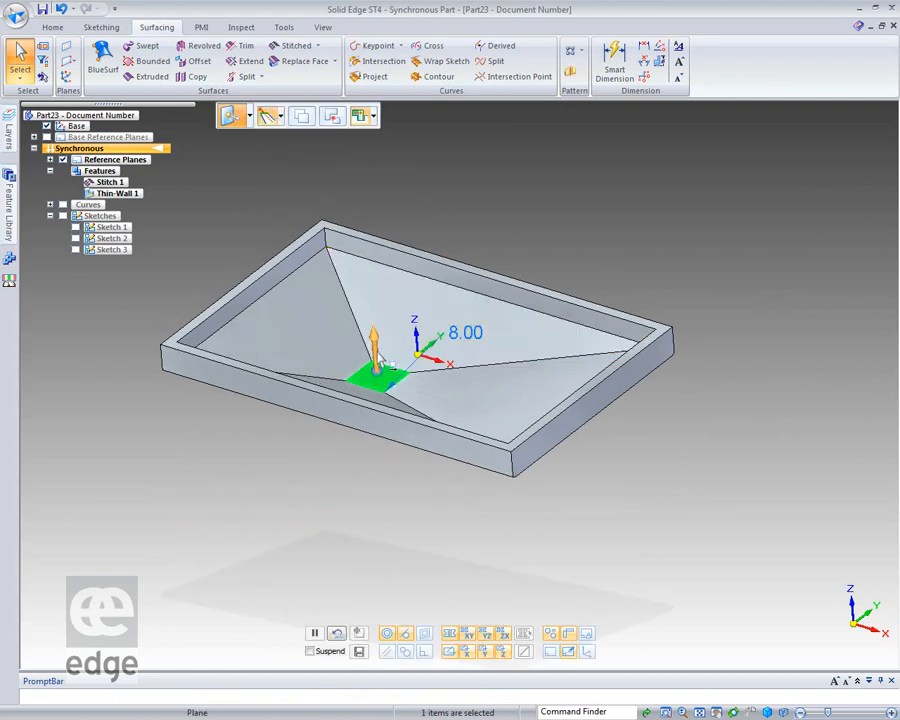
pyautogui.click(373, 345)
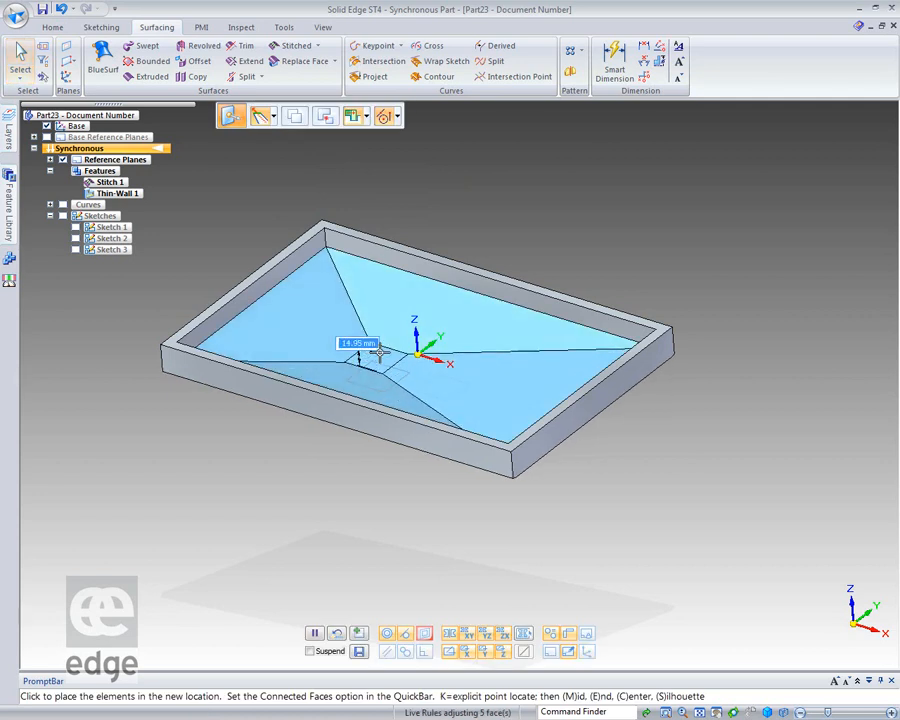
pyautogui.click(381, 362)
pyautogui.press('Escape')
pyautogui.moveTo(235, 500); pyautogui.dragTo(304, 598, button='middle')
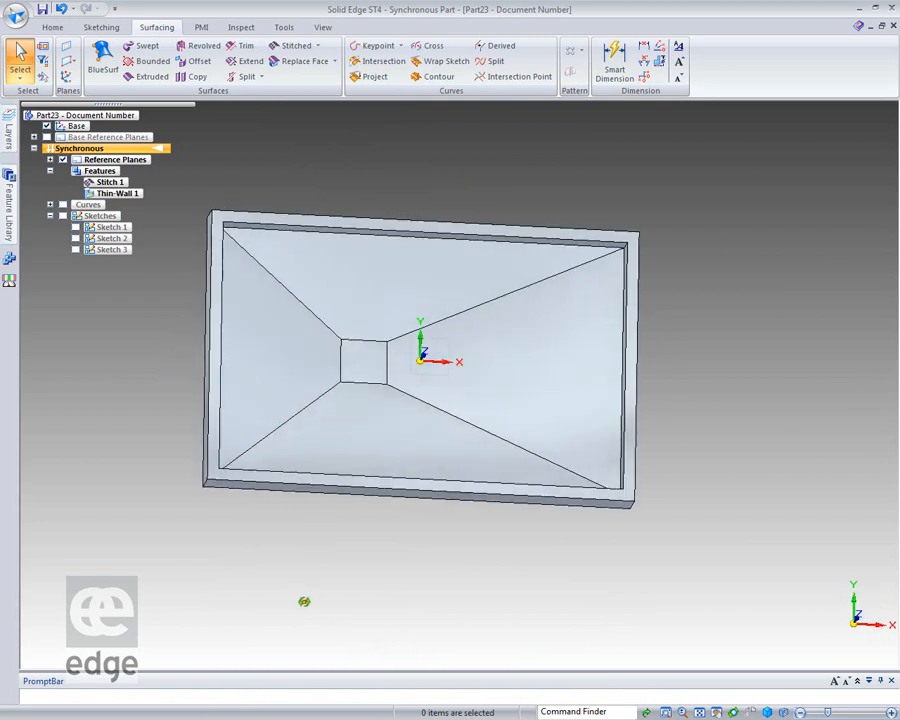
# - Sketch a rectangle about 17 by 19 mm on the rim's top plane, near the basin's back-left inner corner
pyautogui.click(54, 28)
pyautogui.click(158, 63)
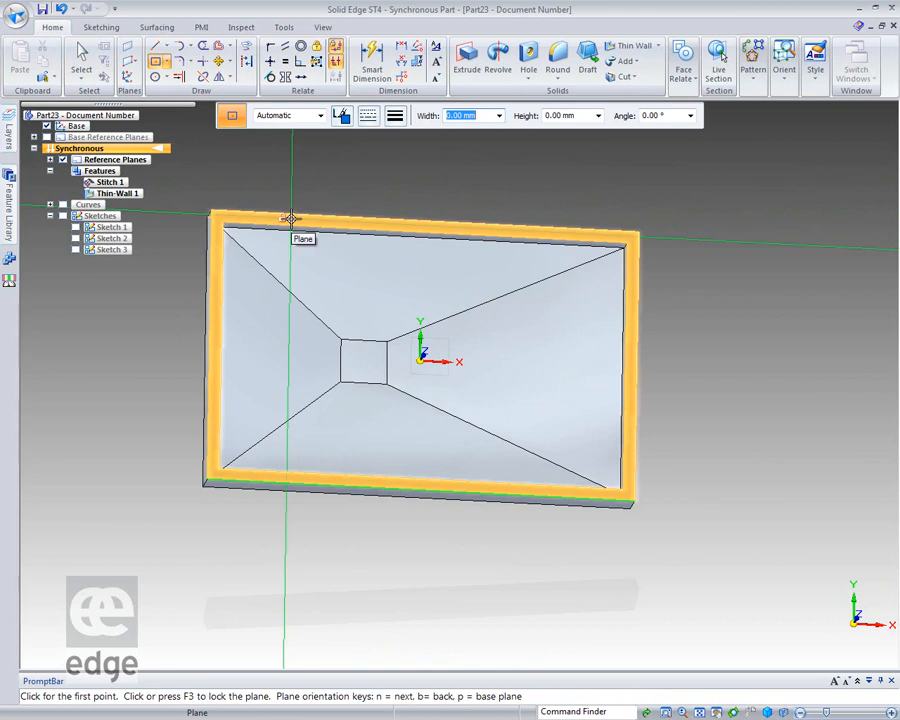
pyautogui.click(290, 218)
pyautogui.click(299, 265)
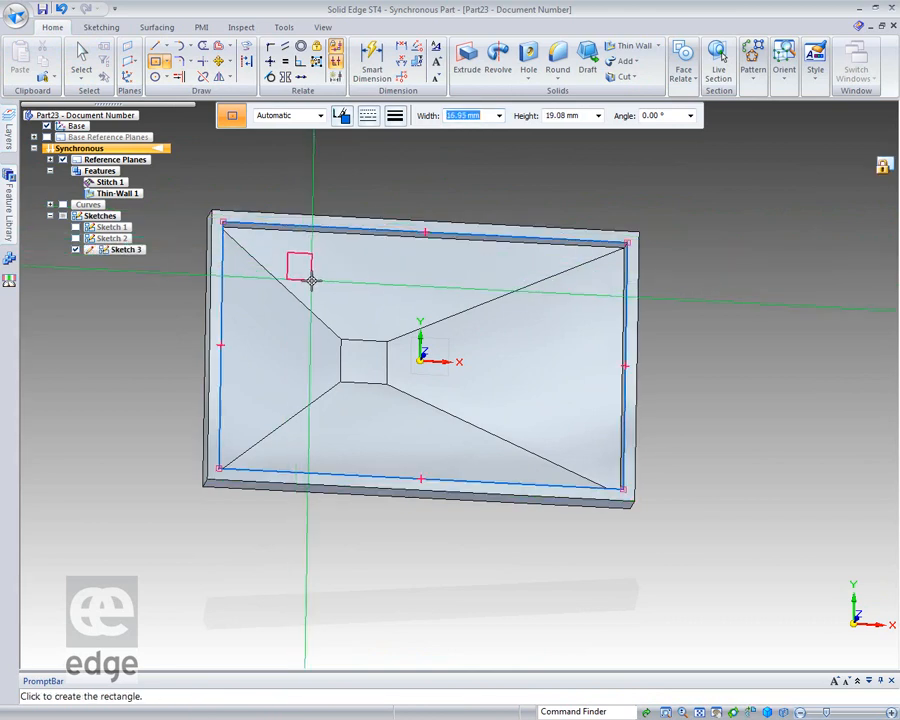
pyautogui.click(312, 280)
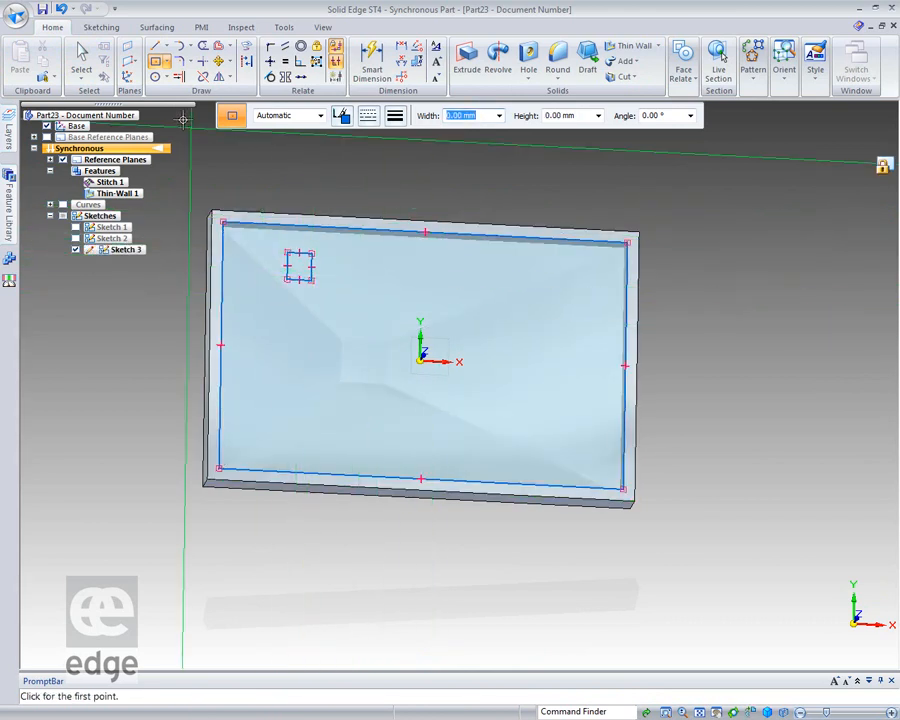
pyautogui.click(78, 54)
# - Extrude the small rectangle's region downward with the Through Next extent, forming a block that meets the sloping basin floor
pyautogui.moveTo(138, 430); pyautogui.dragTo(116, 313, button='middle')
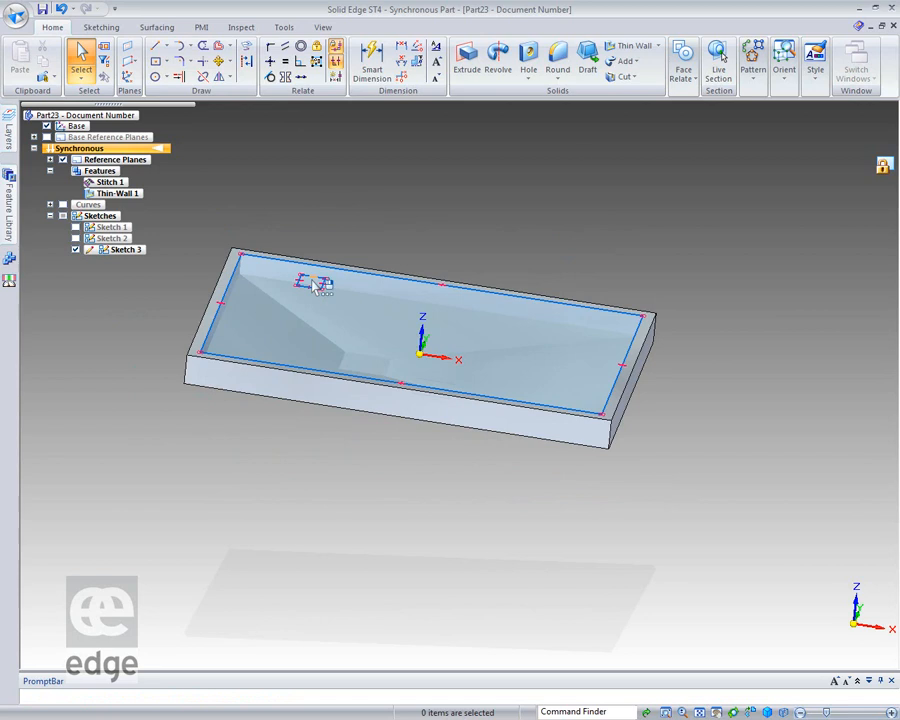
pyautogui.rightClick(314, 286)
pyautogui.click(168, 308)
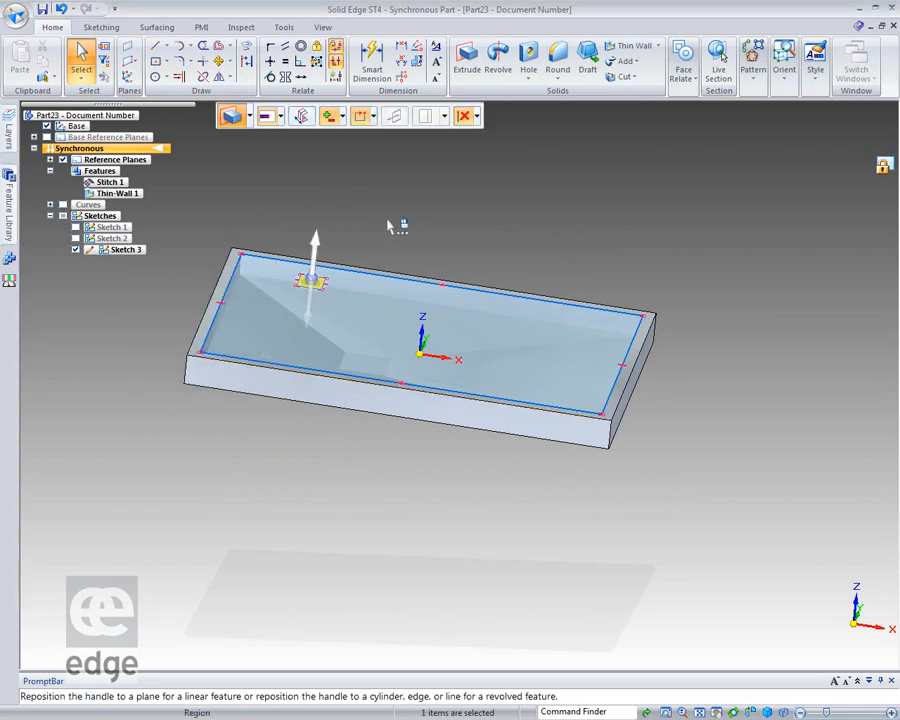
pyautogui.click(279, 116)
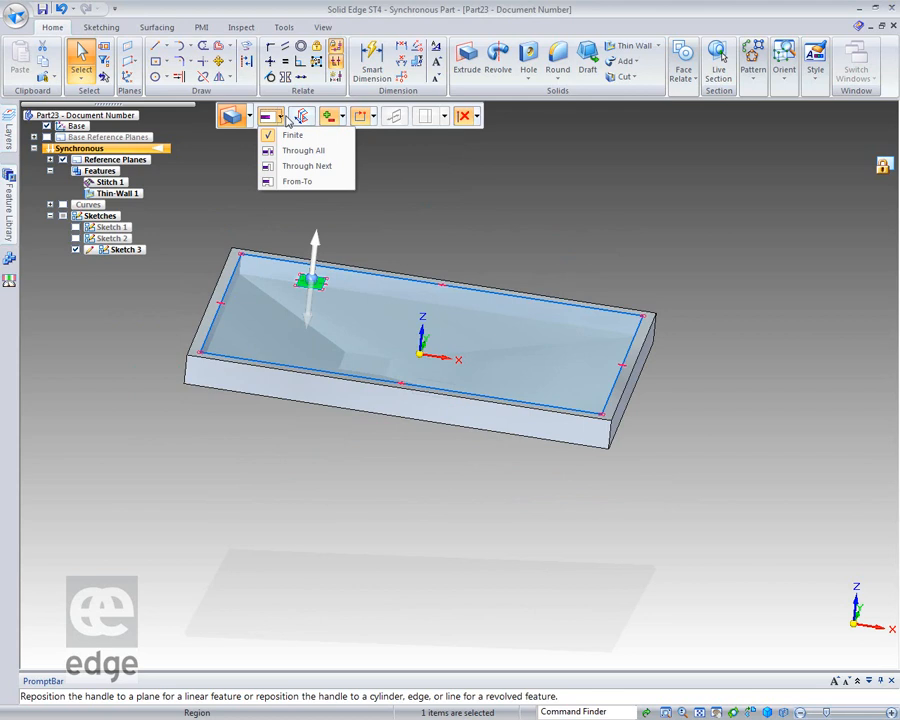
pyautogui.click(318, 166)
pyautogui.click(318, 312)
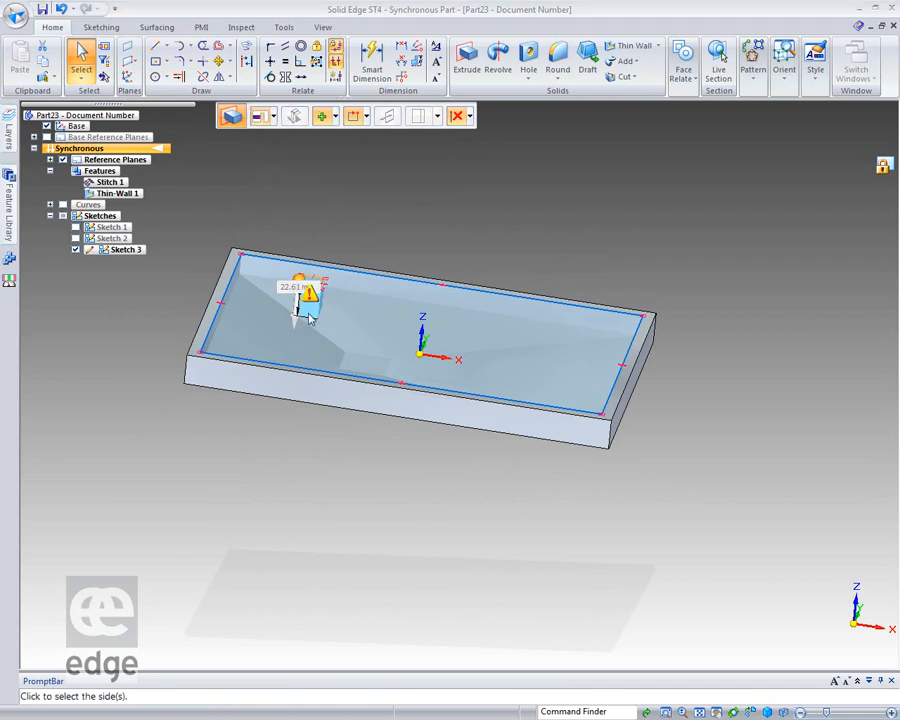
pyautogui.click(253, 474)
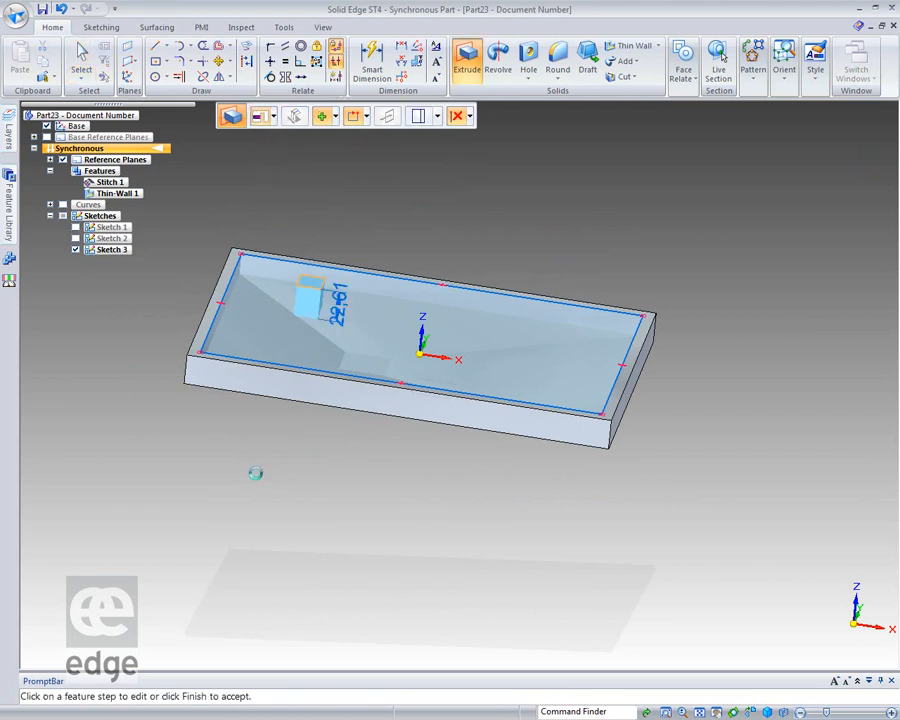
pyautogui.moveTo(253, 482); pyautogui.dragTo(215, 478, button='middle')
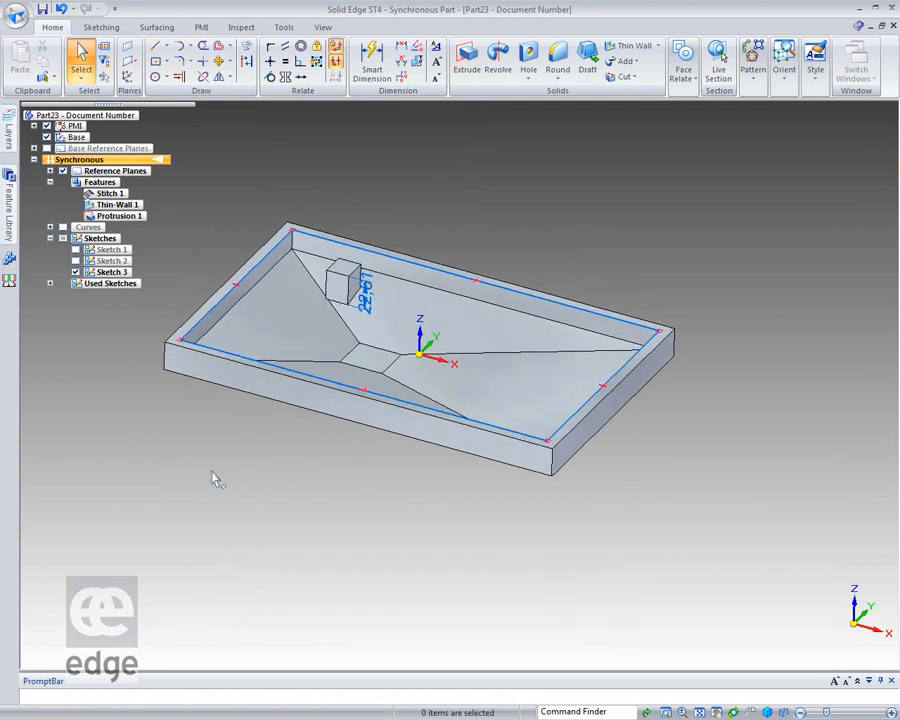
pyautogui.rightClick(517, 204)
pyautogui.click(460, 187)
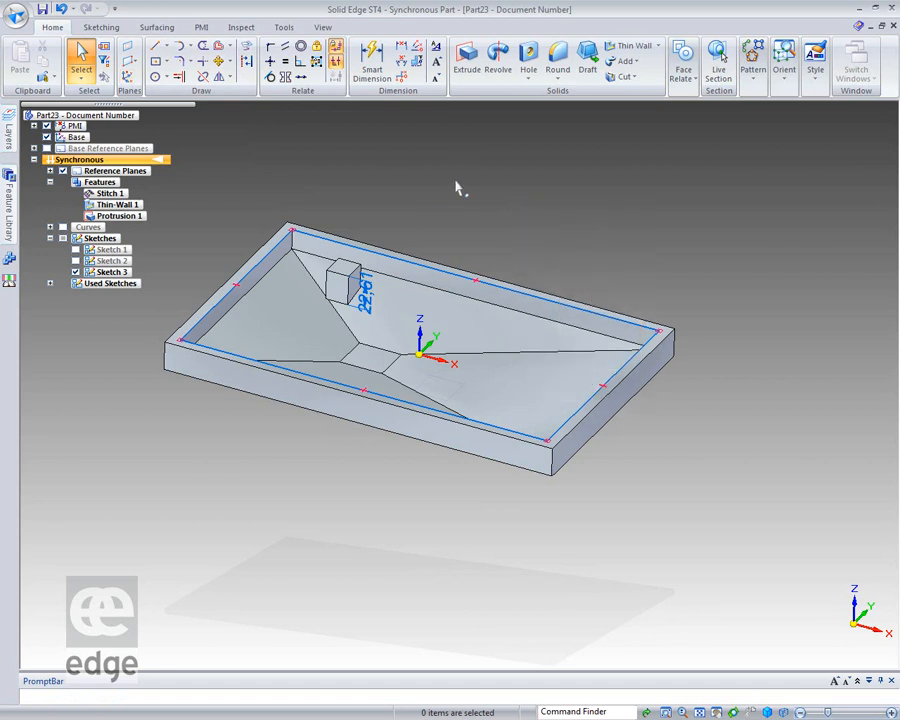
# - Select the whole block by recognizing it as a Rib/Boss and place a copy along X towards the basin's right end
pyautogui.click(350, 287)
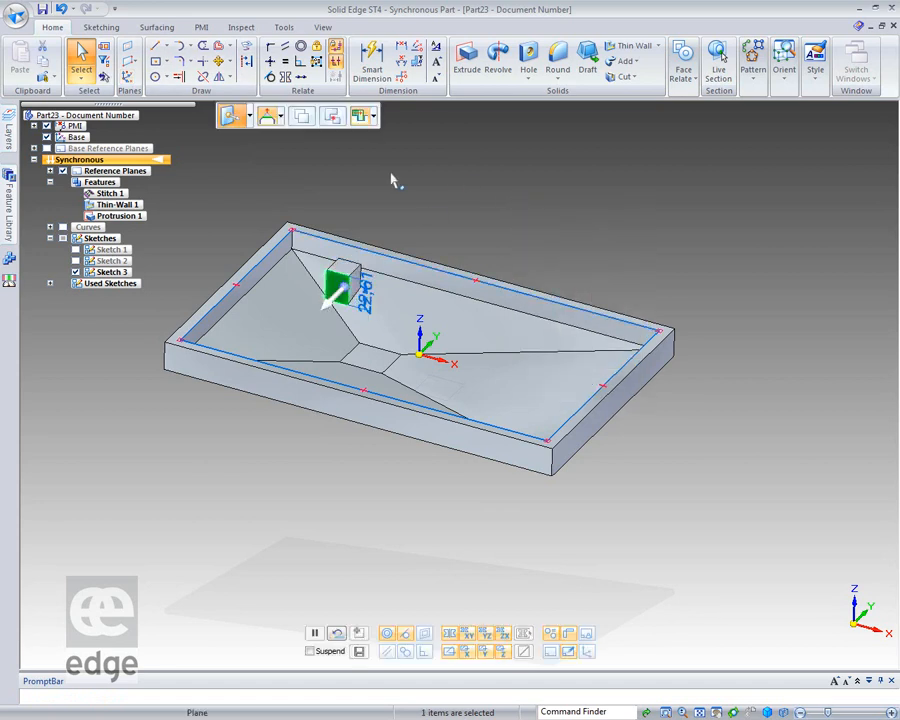
pyautogui.press('space')
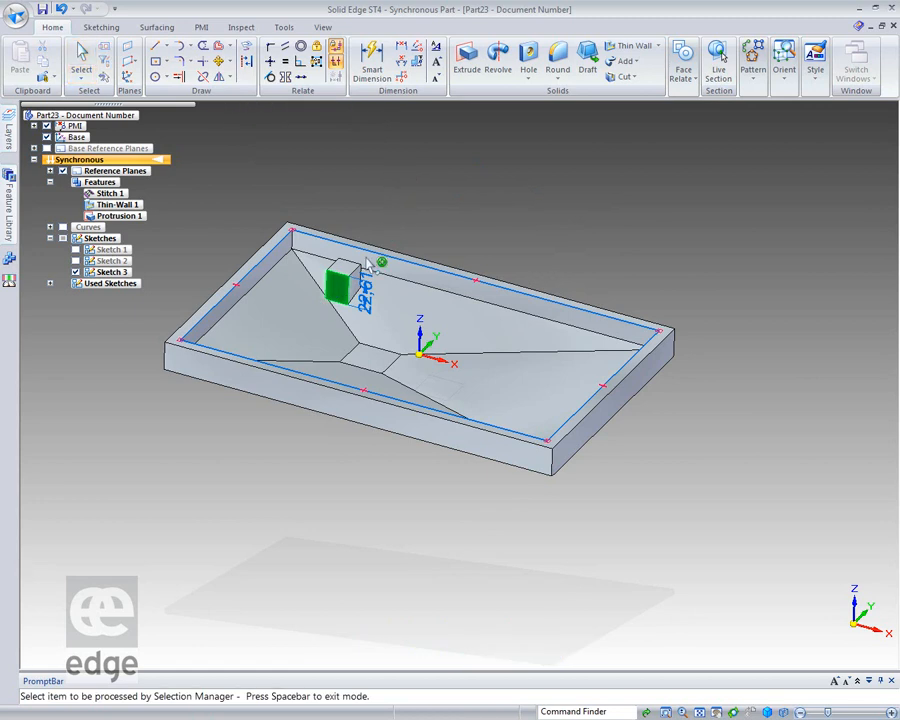
pyautogui.click(350, 287)
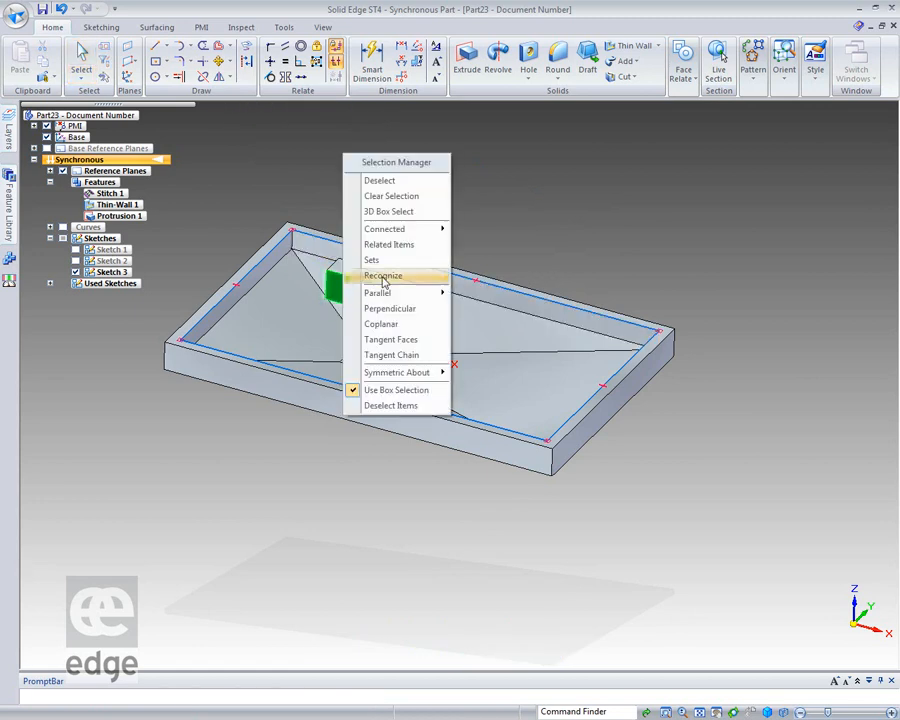
pyautogui.moveTo(396, 277)
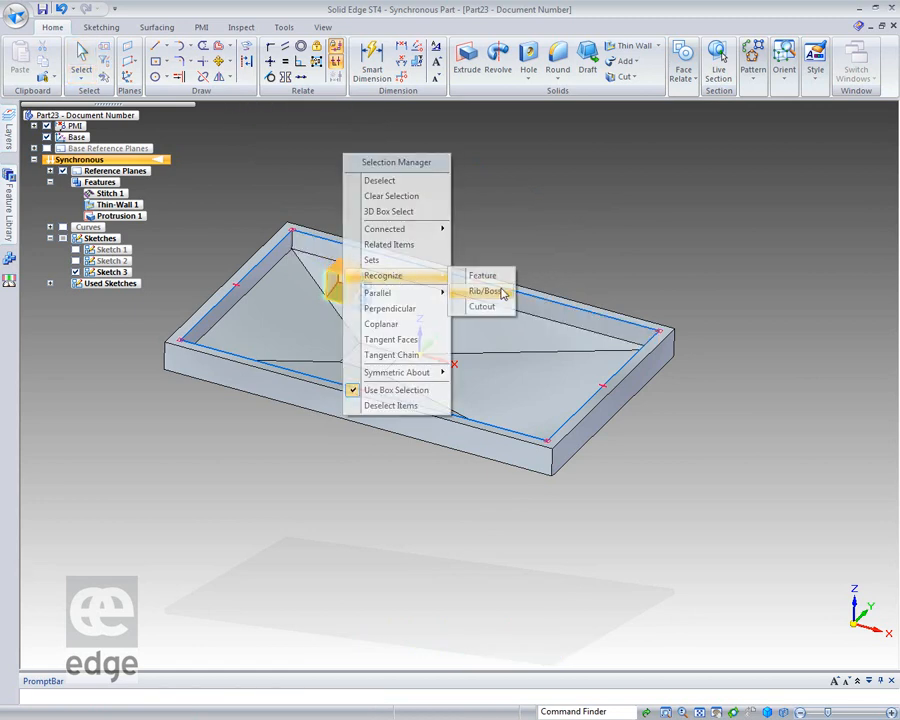
pyautogui.click(500, 291)
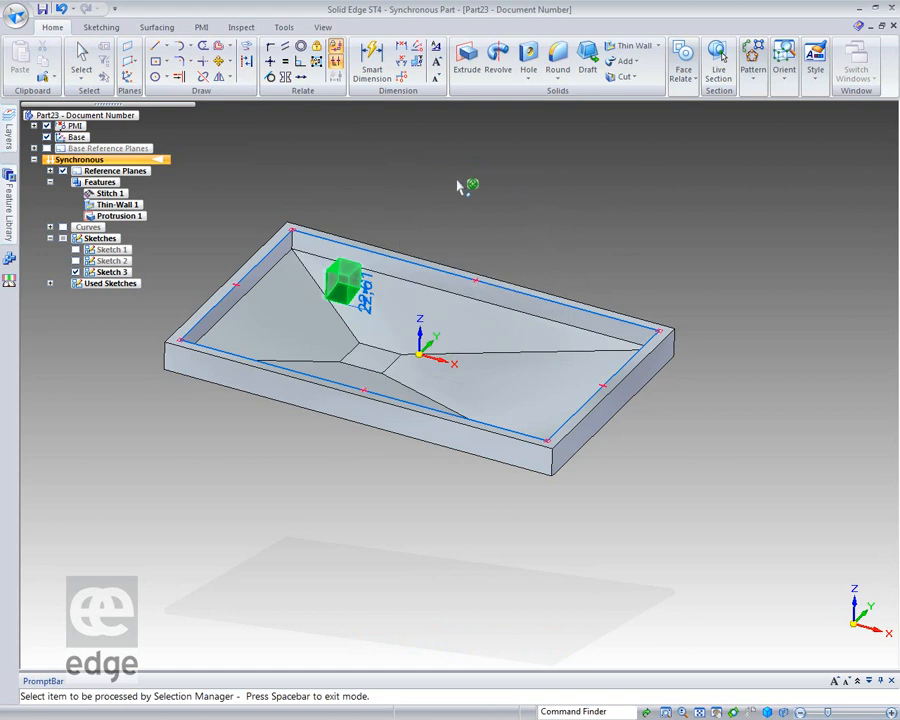
pyautogui.press('space')
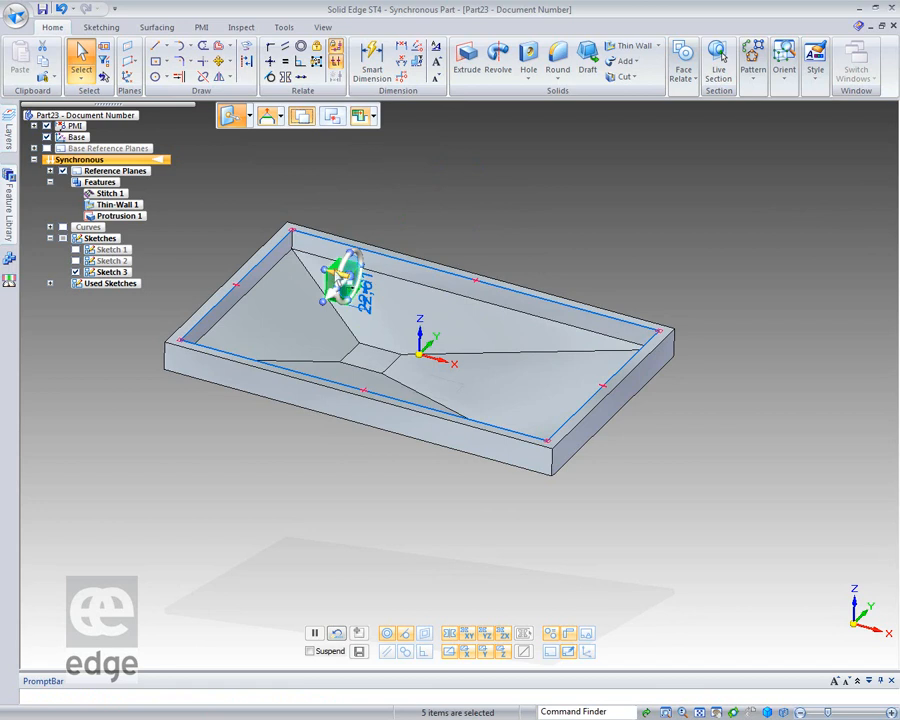
pyautogui.click(341, 272)
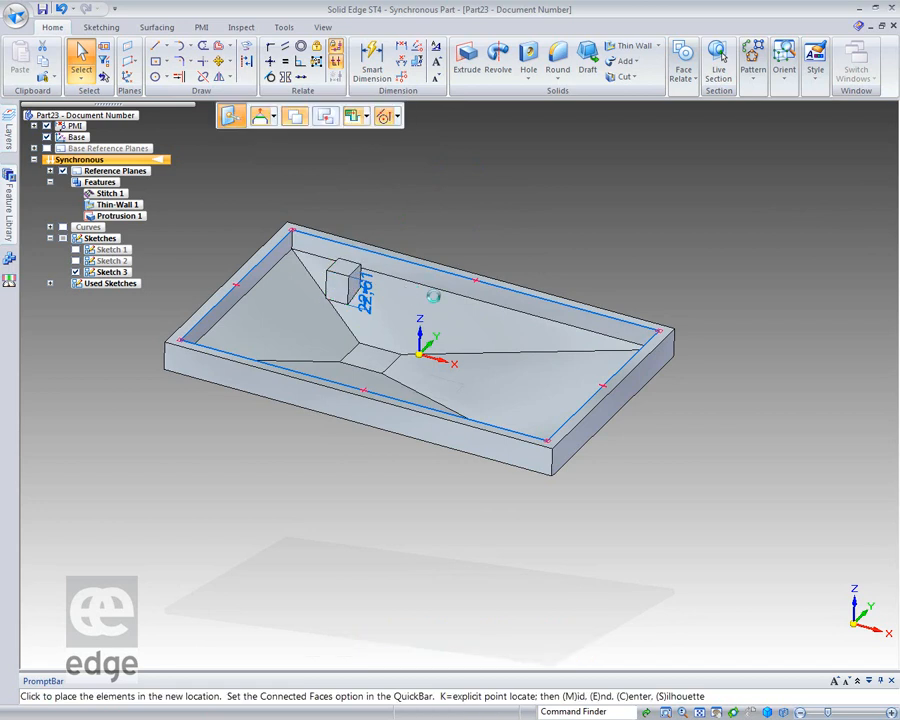
pyautogui.click(537, 337)
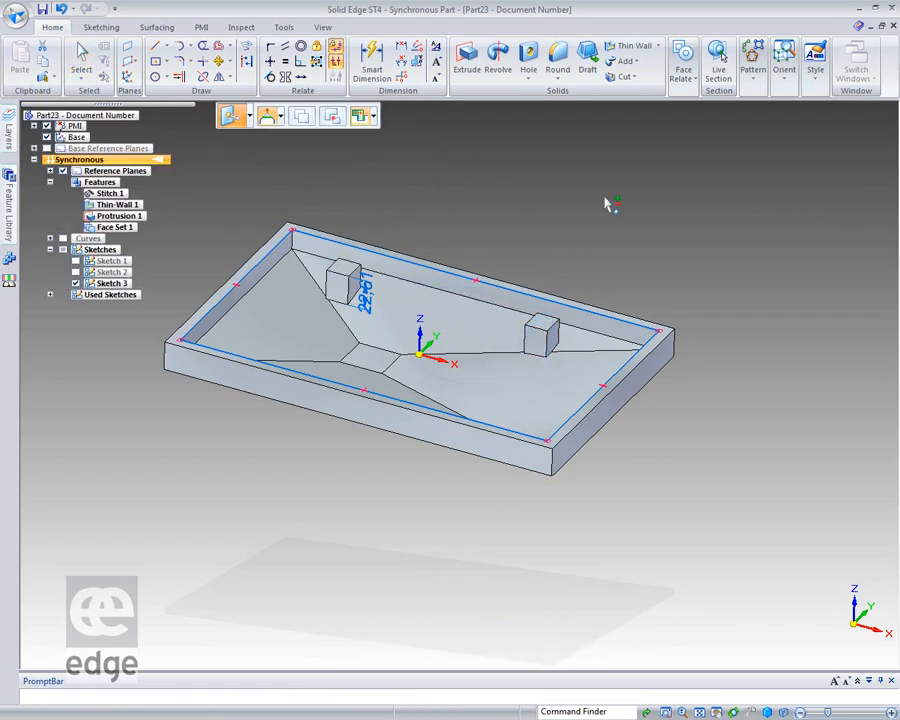
pyautogui.click(712, 232)
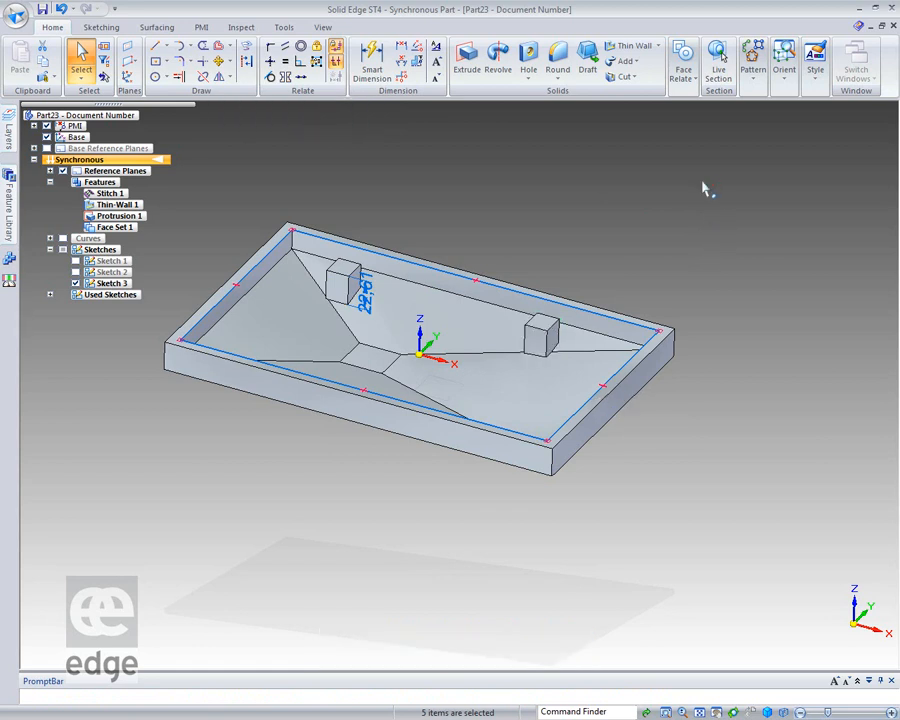
# - Select both blocks by recognizing each as a Rib/Boss and copy them about 110 mm towards the basin's front wall
pyautogui.click(341, 289)
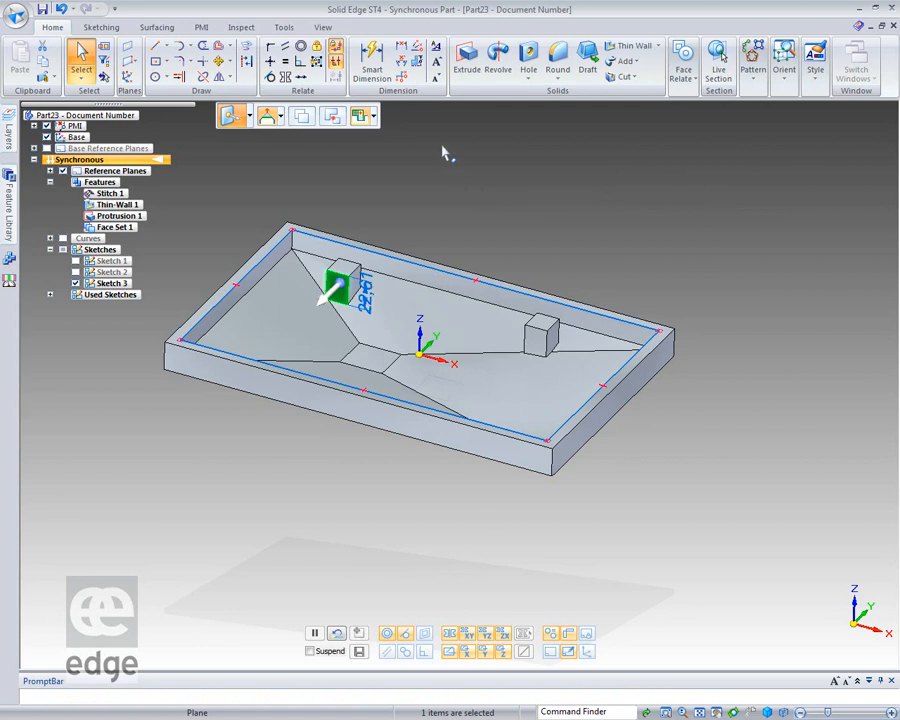
pyautogui.press('space')
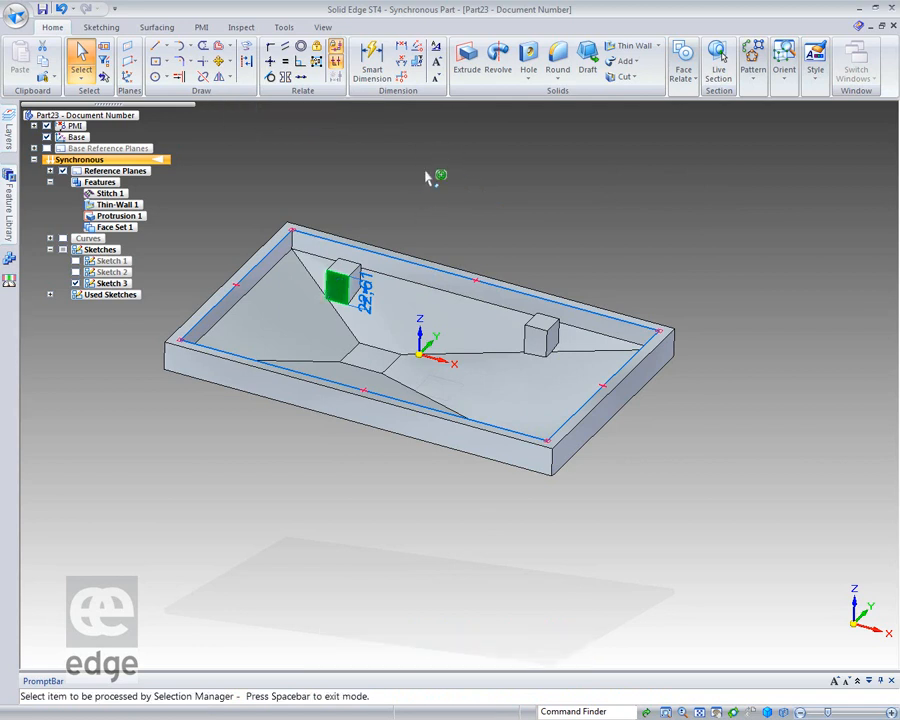
pyautogui.moveTo(414, 273)
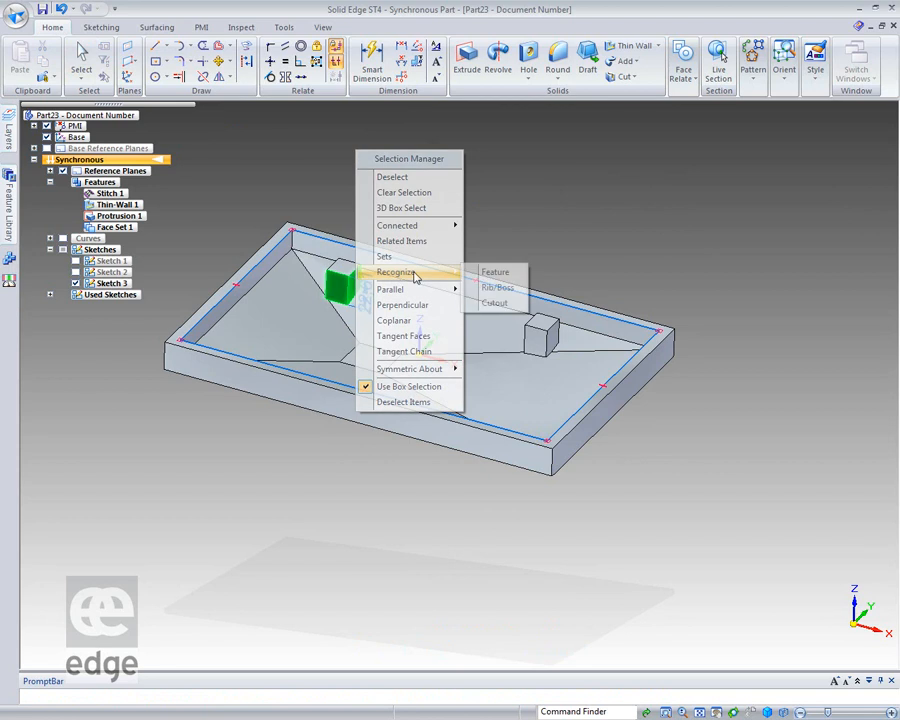
pyautogui.click(483, 276)
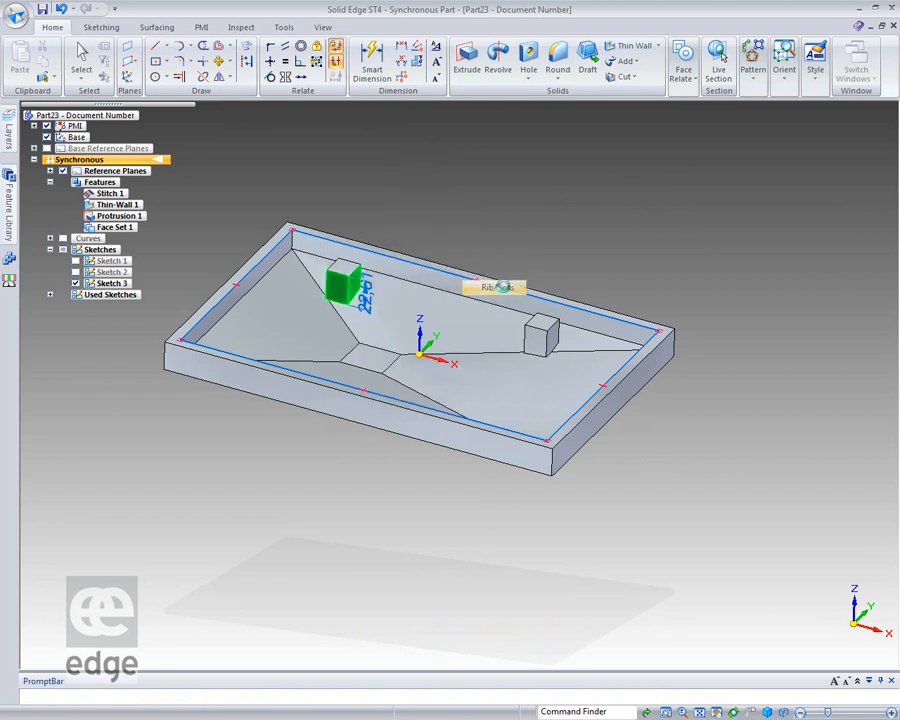
pyautogui.click(538, 338)
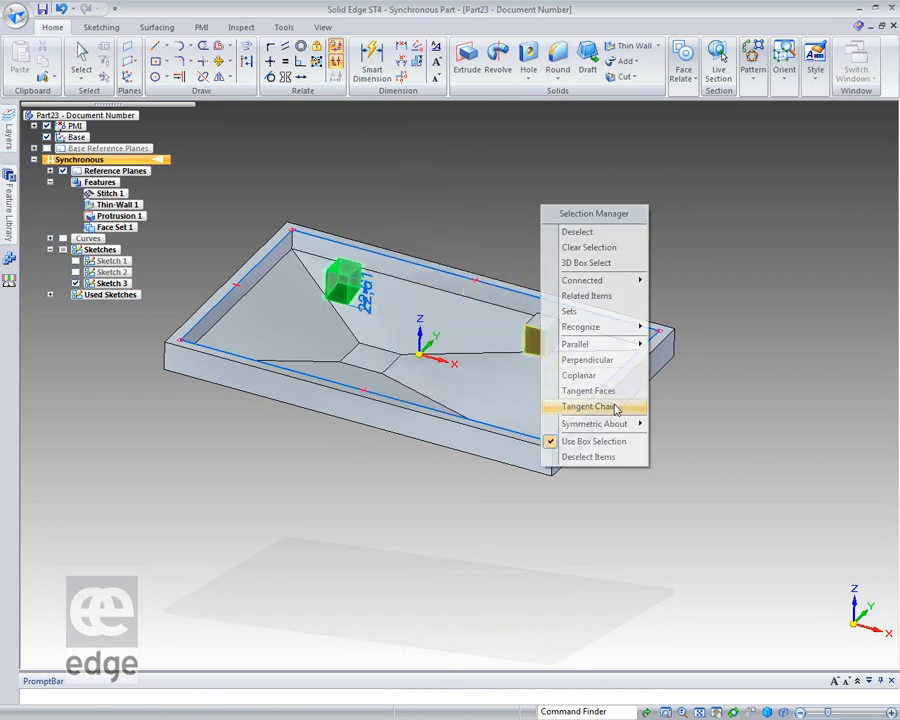
pyautogui.moveTo(608, 333)
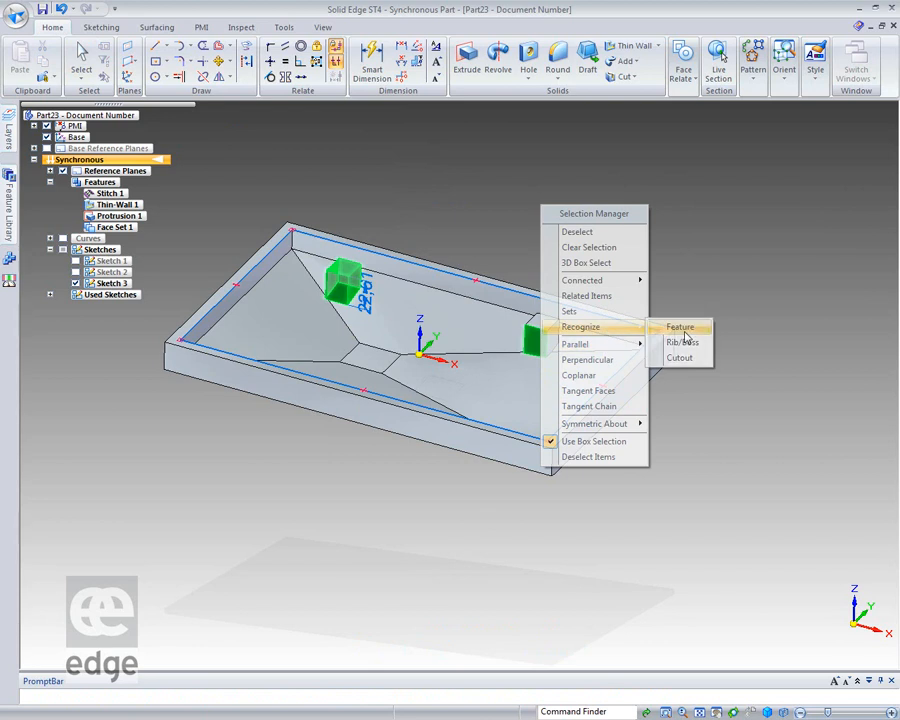
pyautogui.click(683, 343)
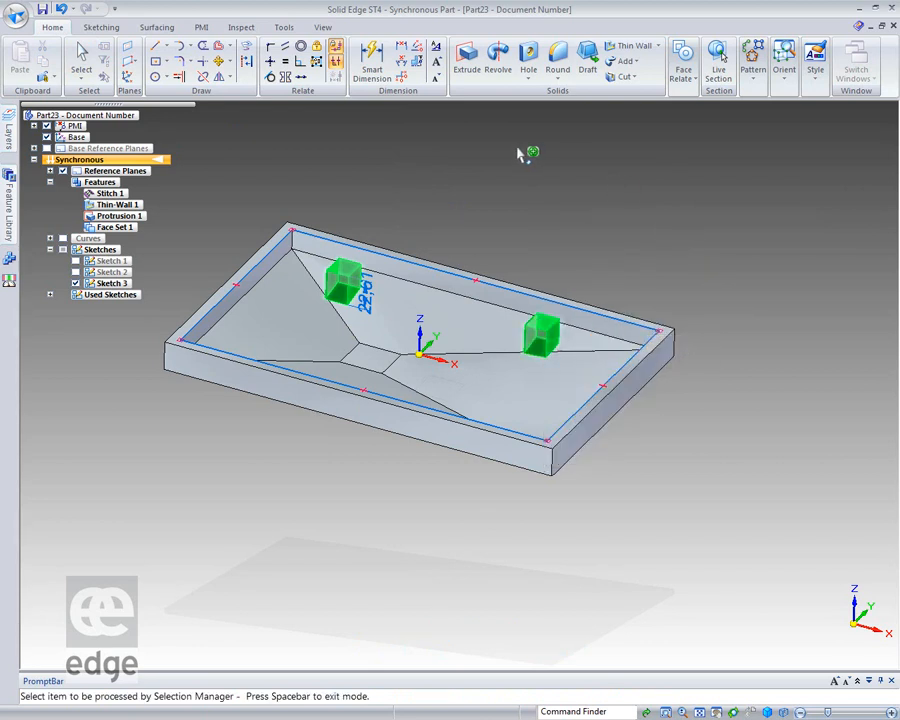
pyautogui.press('space')
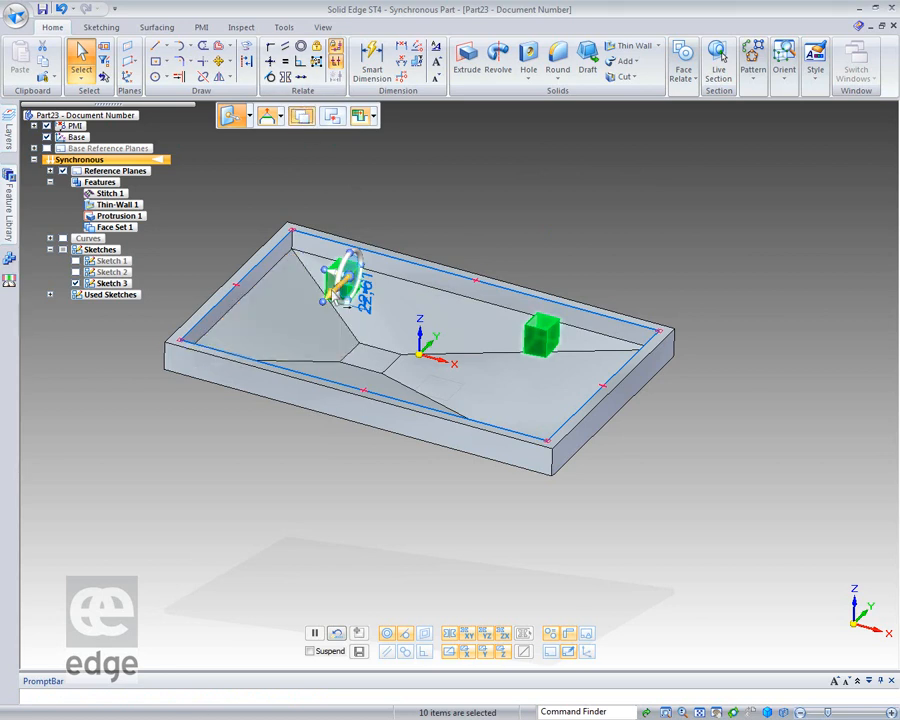
pyautogui.click(350, 278)
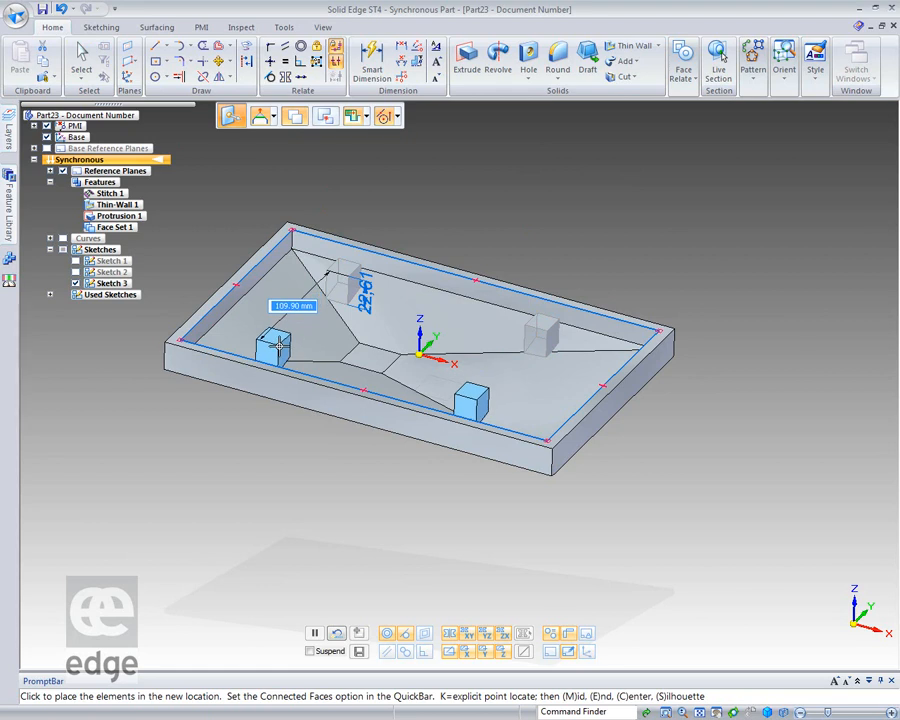
pyautogui.click(282, 350)
pyautogui.press('Escape')
# - Lower the small flat face at the centre of the basin floor, using the Tip option so the surrounding sloping faces follow
pyautogui.moveTo(679, 227); pyautogui.dragTo(598, 227, button='middle')
pyautogui.moveTo(567, 549); pyautogui.dragTo(349, 402, button='middle')
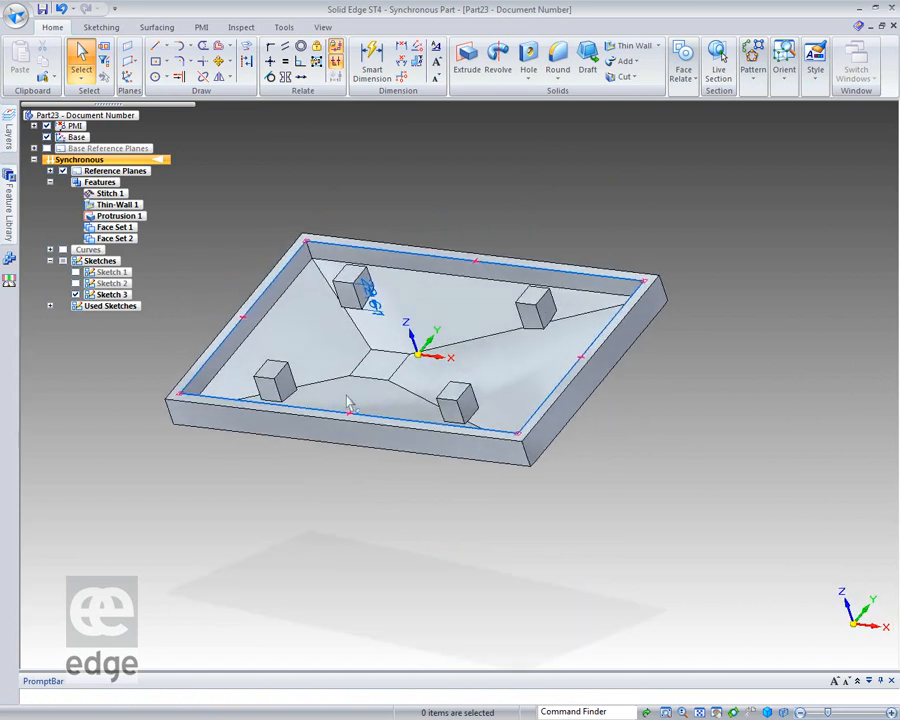
pyautogui.click(381, 366)
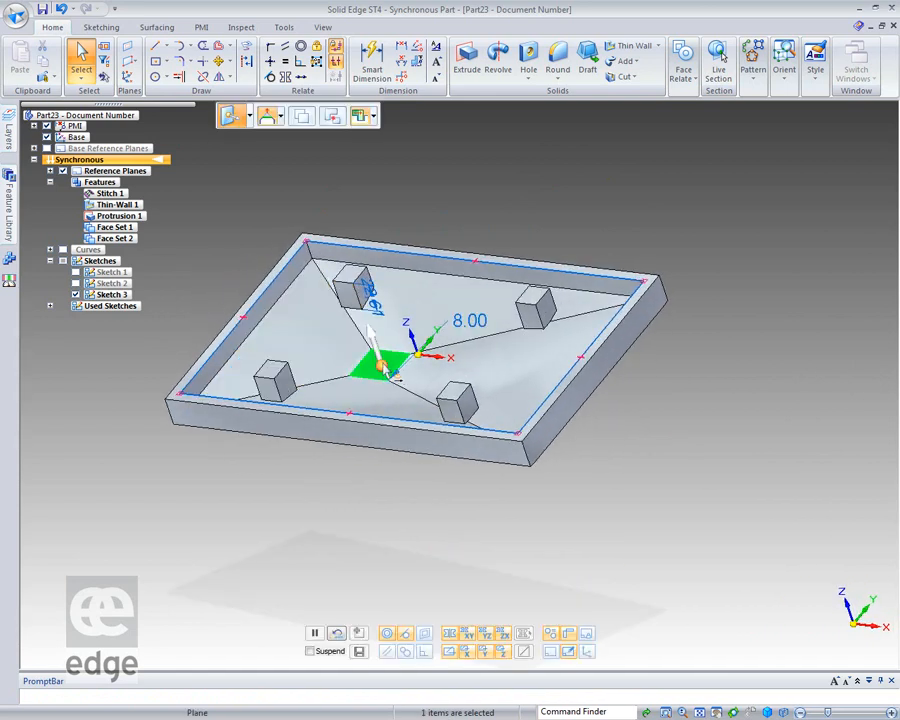
pyautogui.click(374, 340)
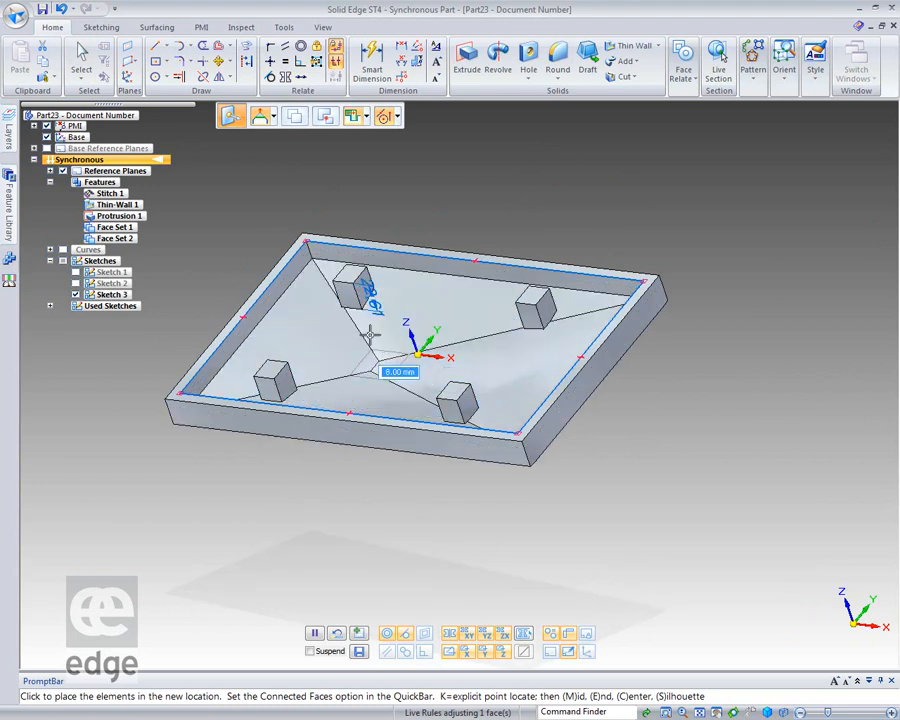
pyautogui.click(270, 116)
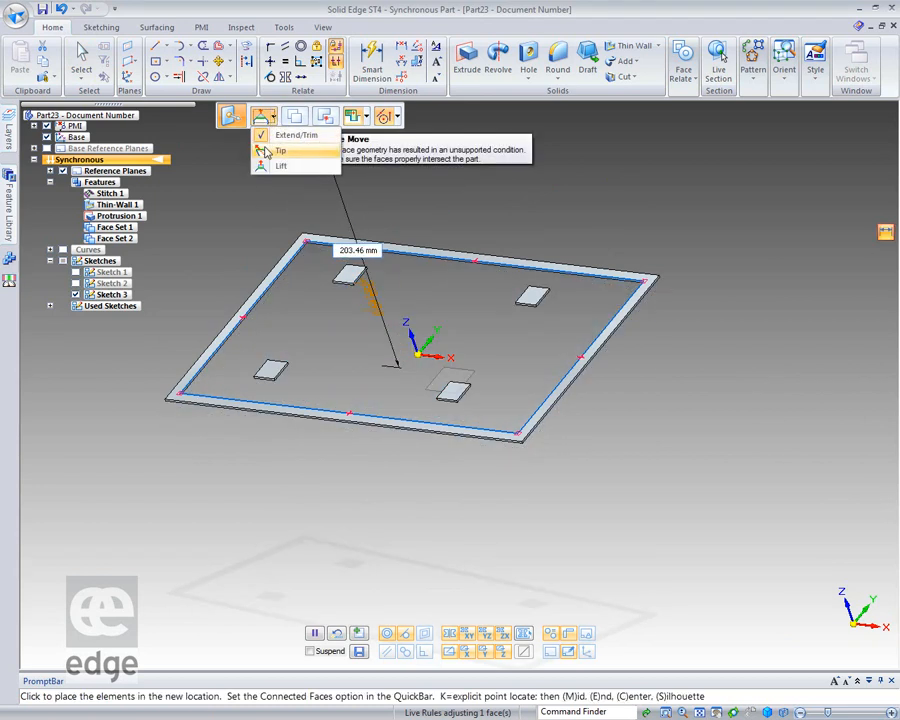
pyautogui.click(266, 151)
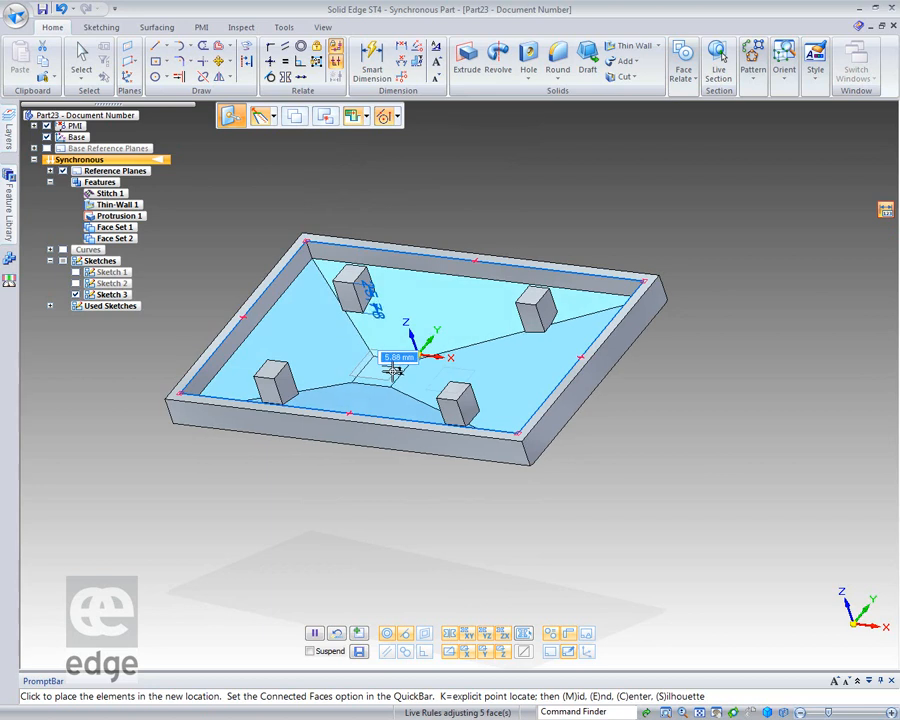
pyautogui.click(395, 370)
pyautogui.click(773, 492)
pyautogui.moveTo(770, 485); pyautogui.dragTo(828, 438, button='middle')
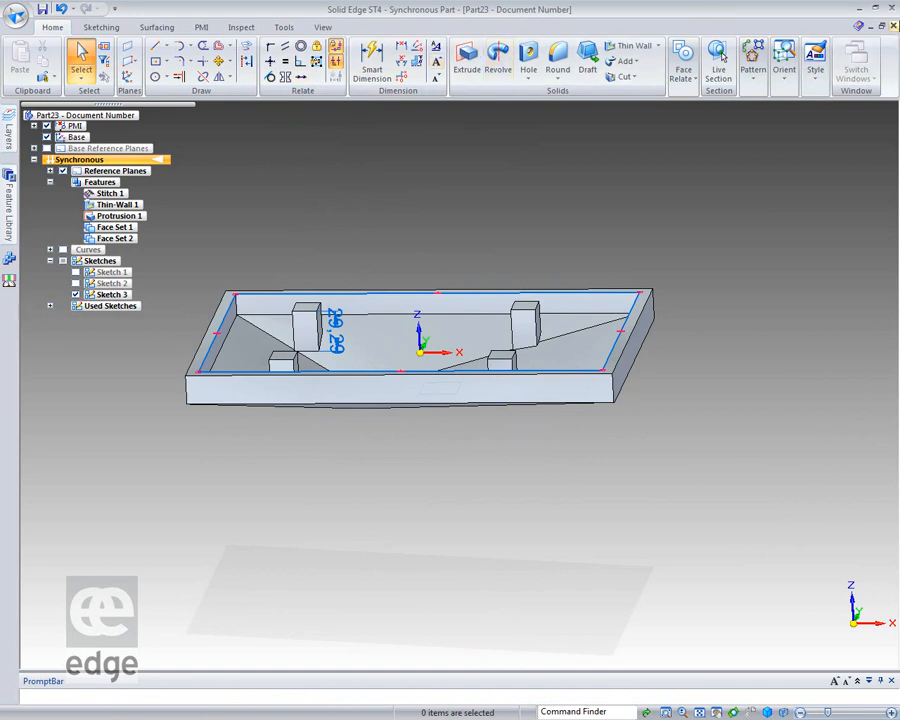
# - Close the basin part and open the recent document Razor Body.par
pyautogui.click(893, 26)
pyautogui.click(465, 421)
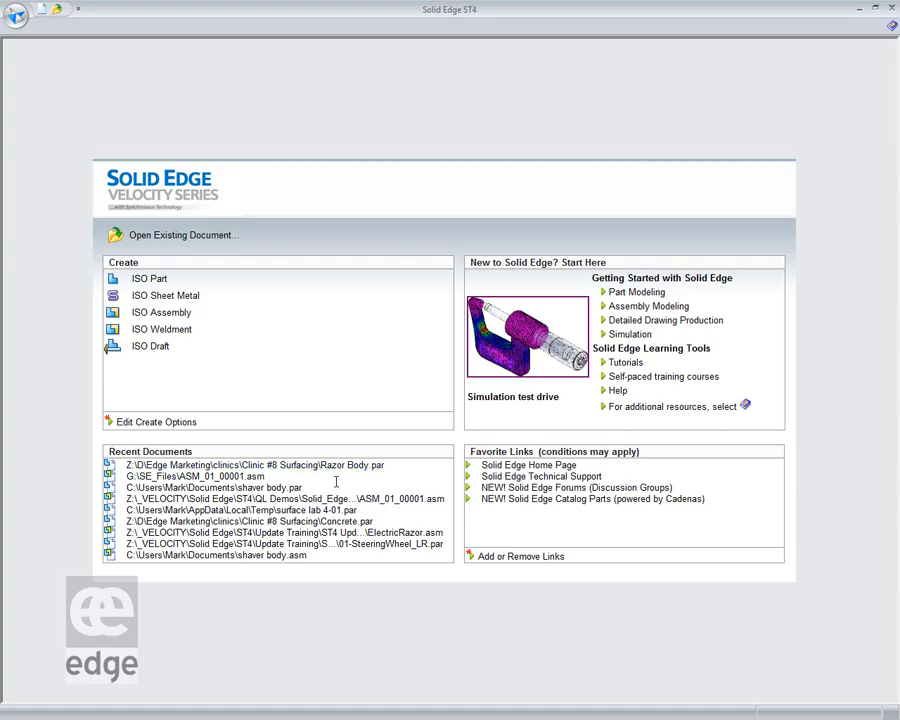
pyautogui.click(328, 465)
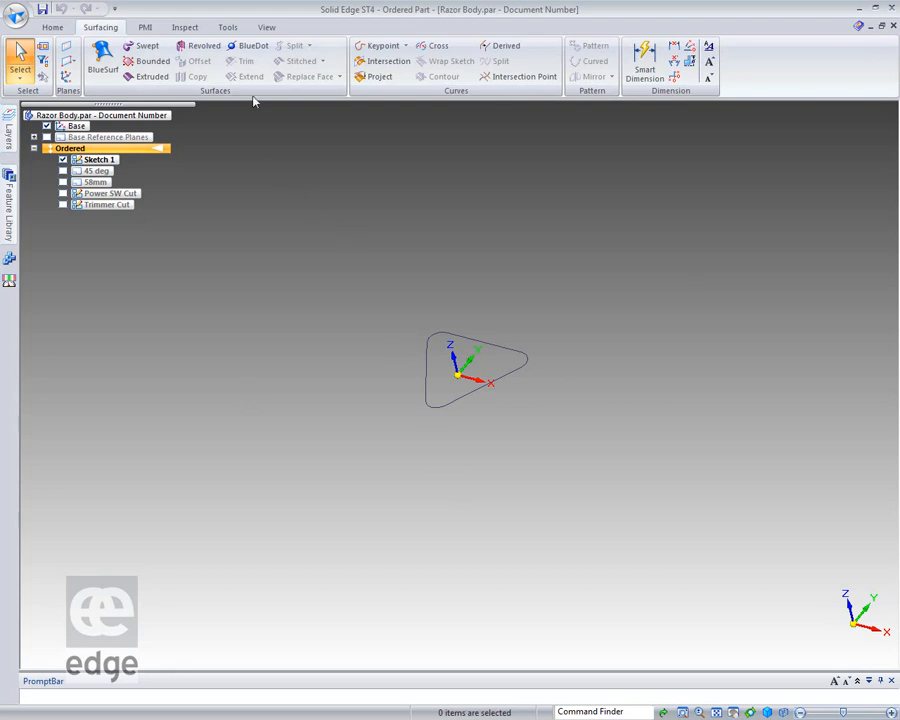
# - Create an extruded surface from the rounded triangular sketch chain, extending 12 mm downward
pyautogui.click(150, 76)
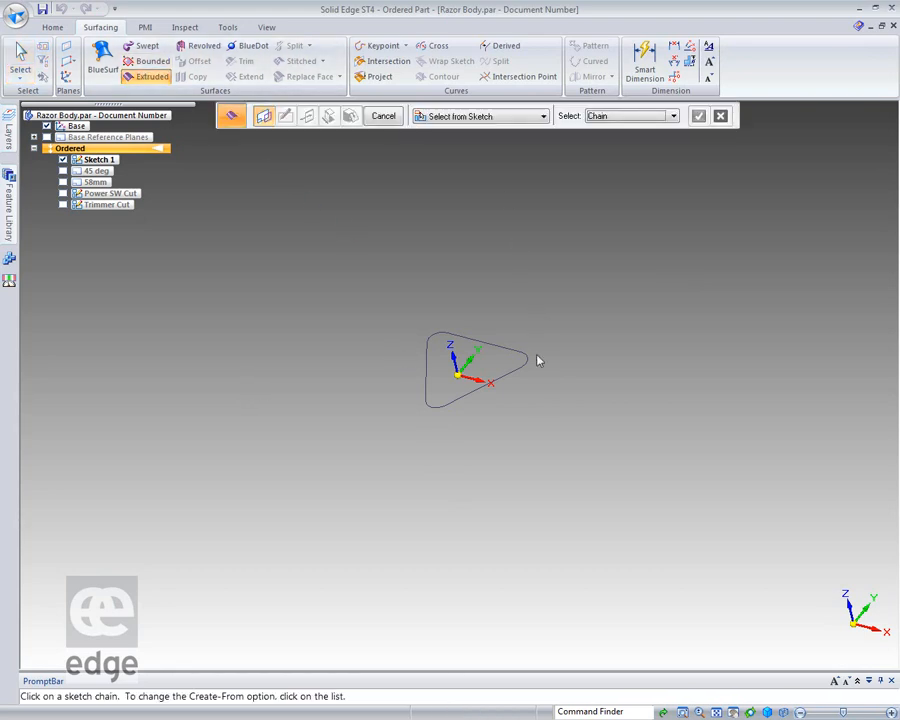
pyautogui.click(504, 378)
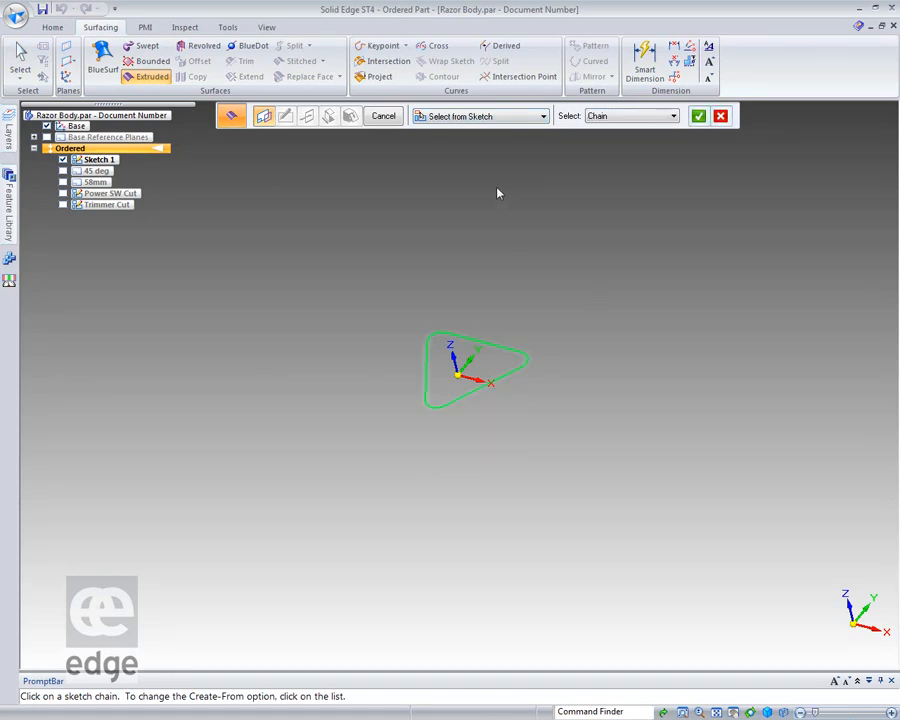
pyautogui.click(698, 120)
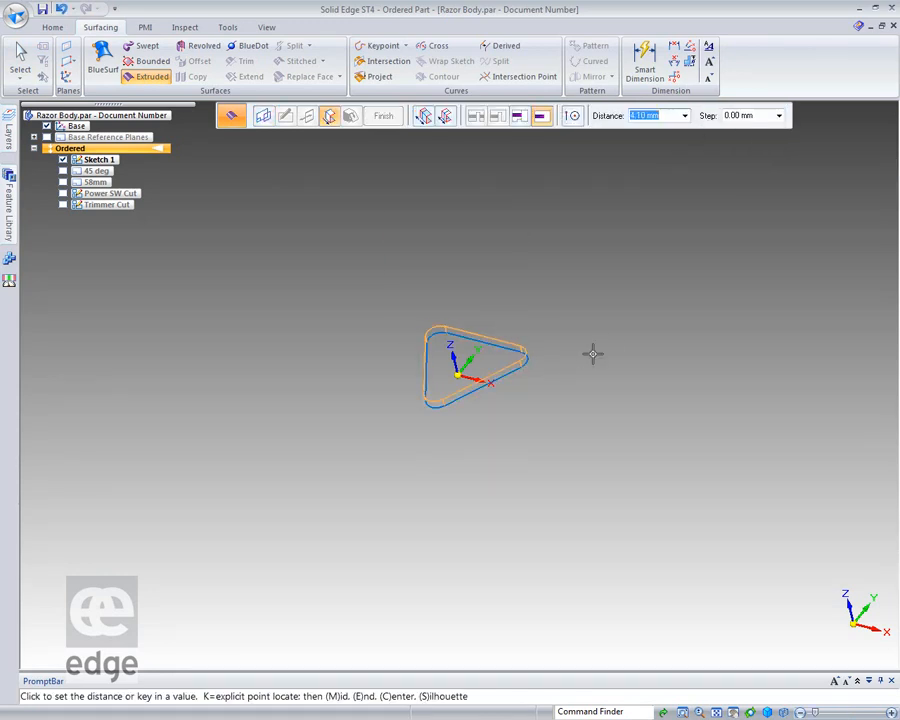
pyautogui.write('12')
pyautogui.press('Tab')
pyautogui.click(578, 393)
pyautogui.moveTo(584, 464); pyautogui.dragTo(540, 468, button='middle')
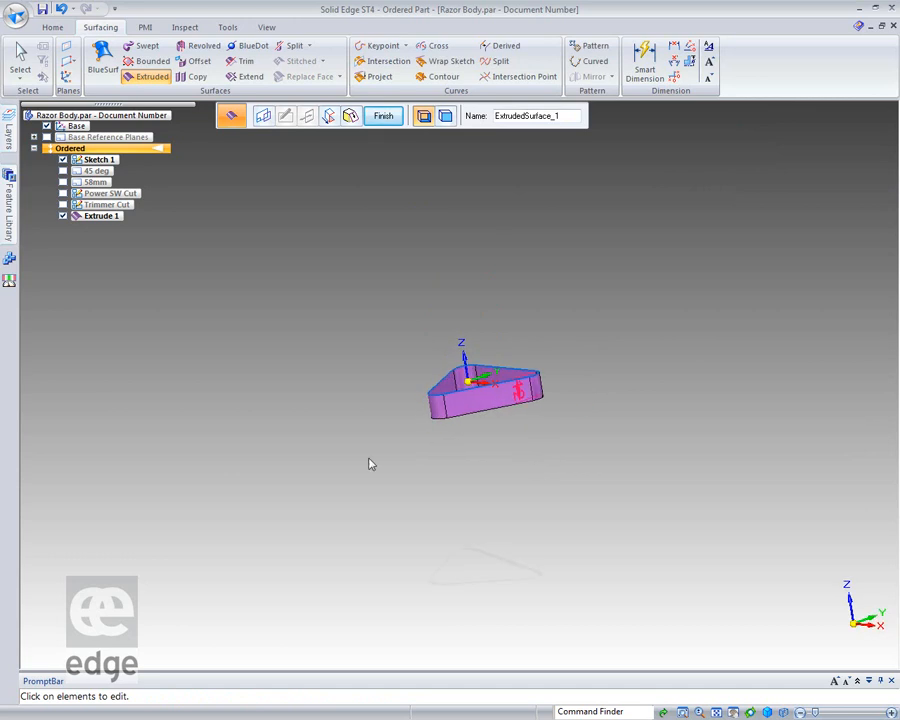
pyautogui.click(20, 57)
pyautogui.moveTo(286, 279); pyautogui.dragTo(318, 290, button='middle')
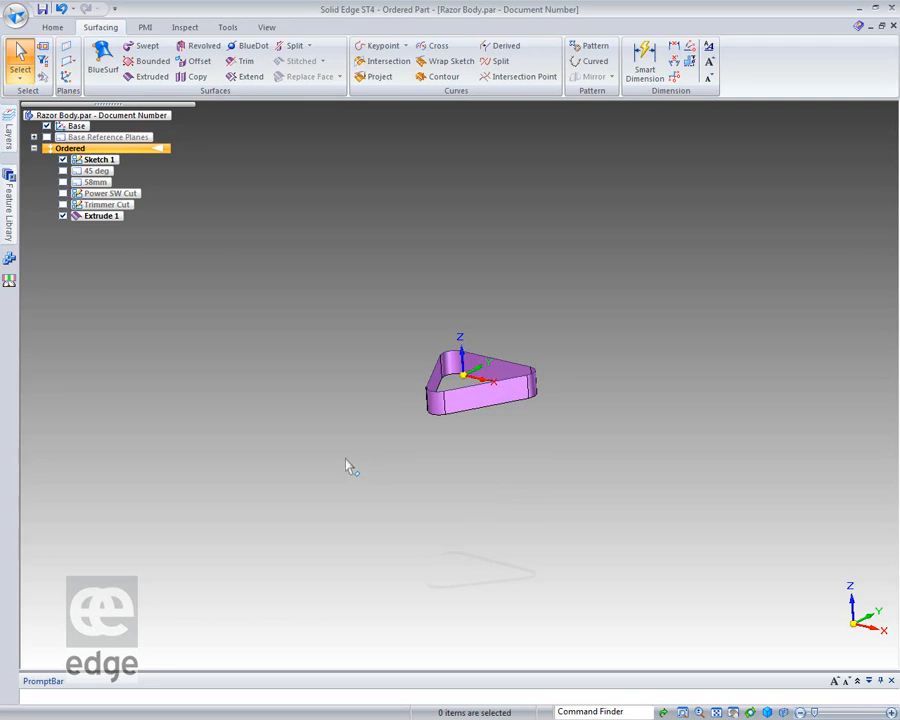
# - Start a sketch on the YZ plane and draw an arc from the origin, ending about 148 mm below and 47 mm towards negative Y
pyautogui.click(52, 27)
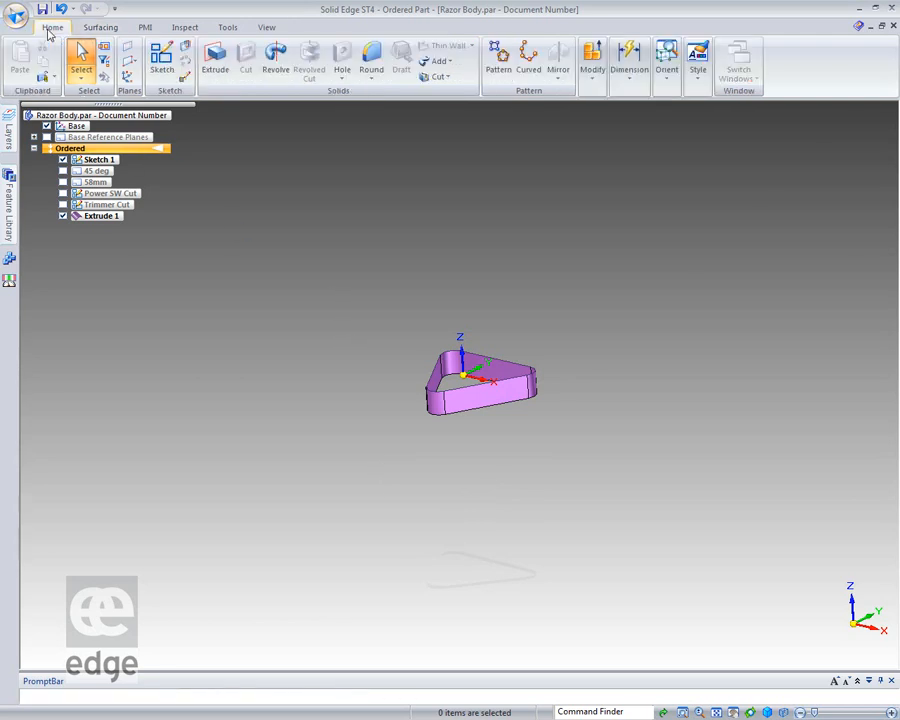
pyautogui.click(161, 60)
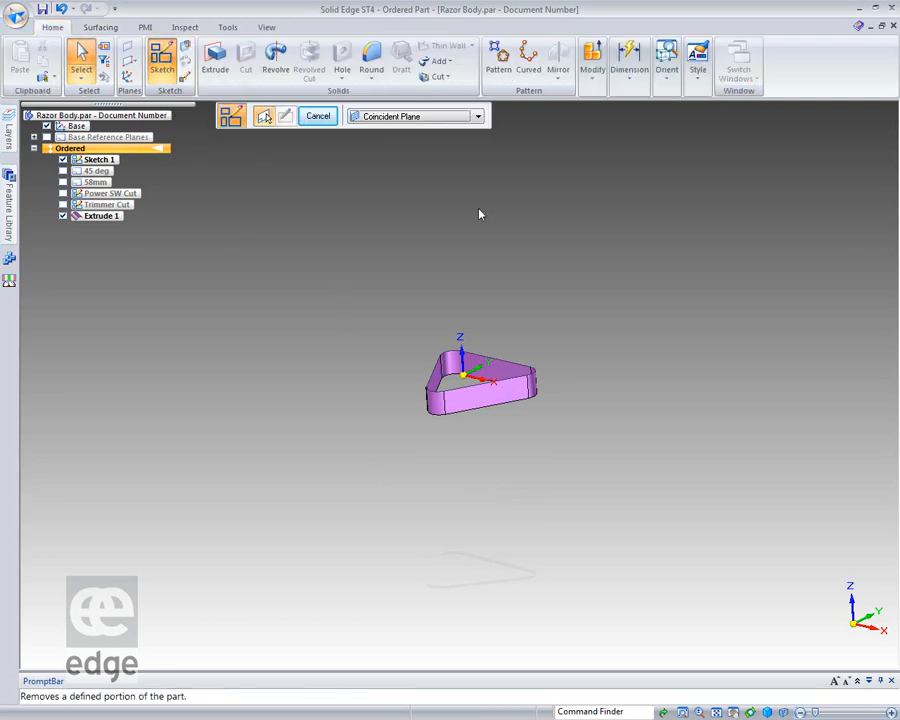
pyautogui.click(485, 344)
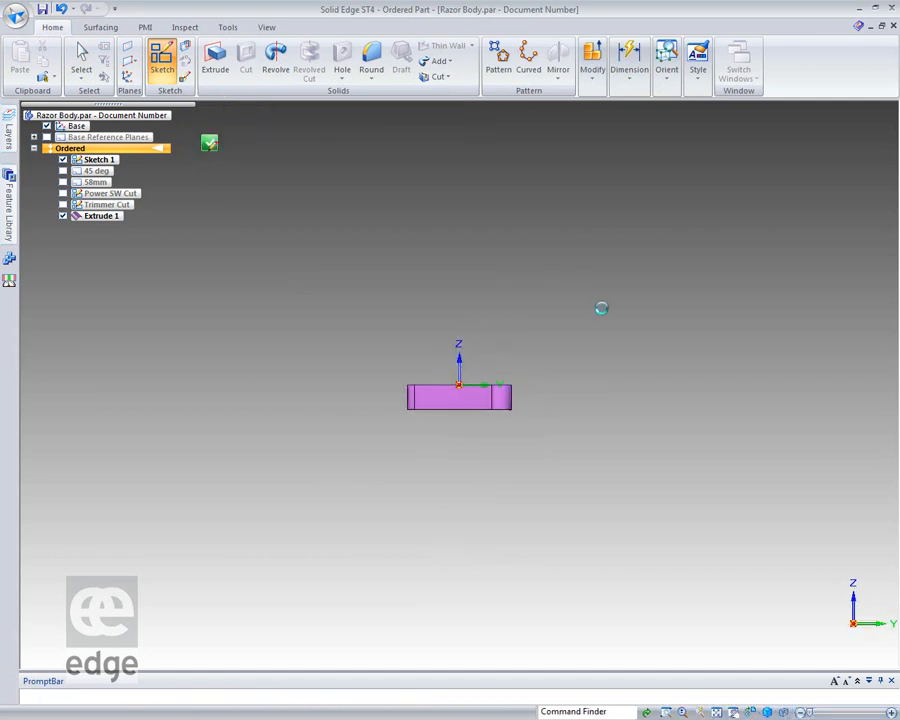
pyautogui.keyDown('shift'); pyautogui.moveTo(496, 456); pyautogui.dragTo(566, 317, button='middle'); pyautogui.keyUp('shift')
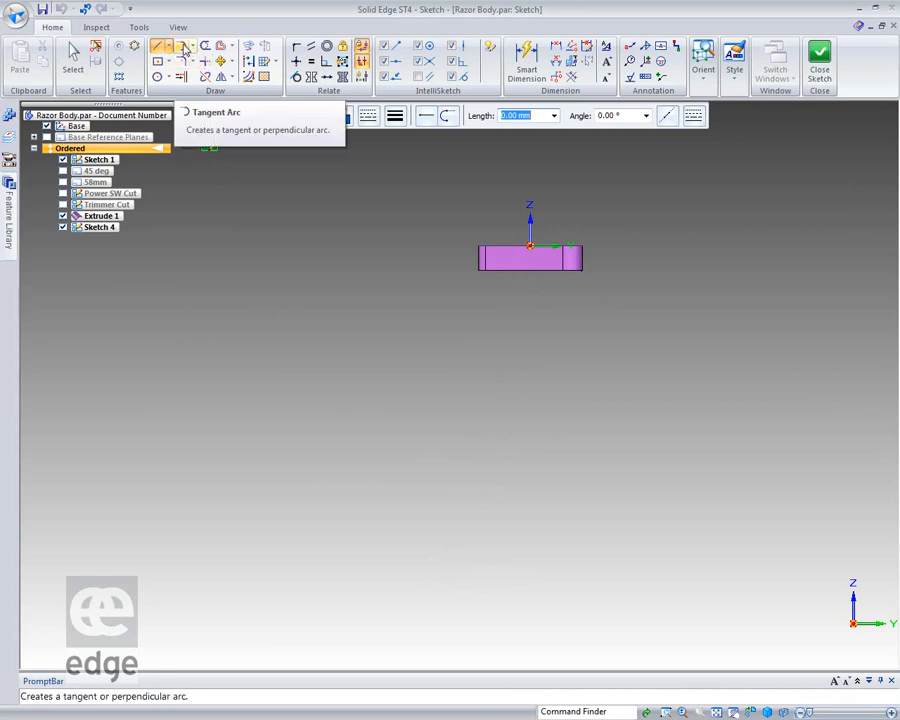
pyautogui.click(183, 48)
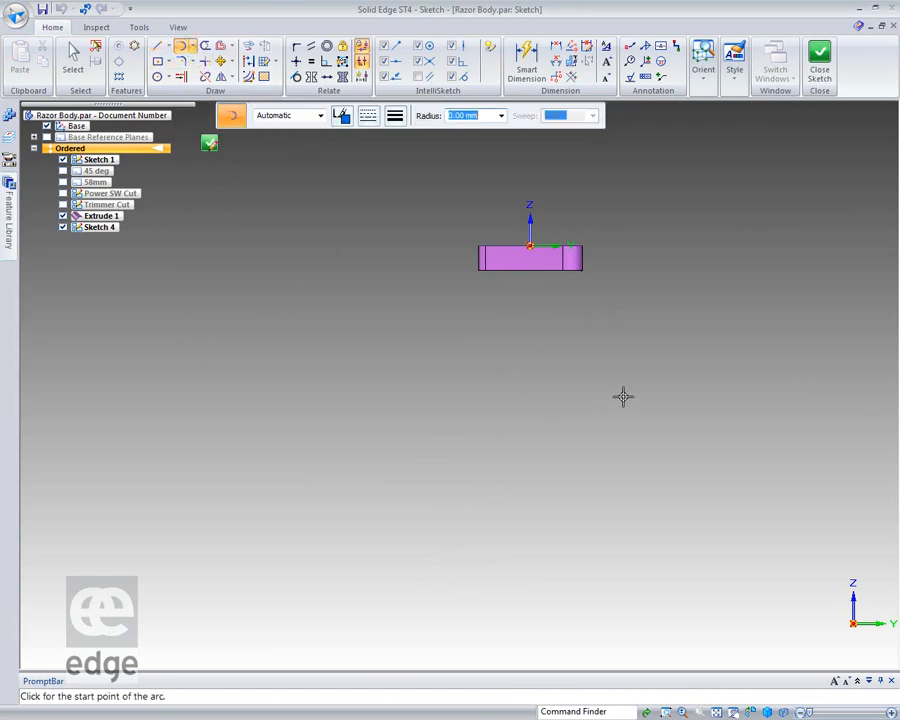
pyautogui.click(530, 247)
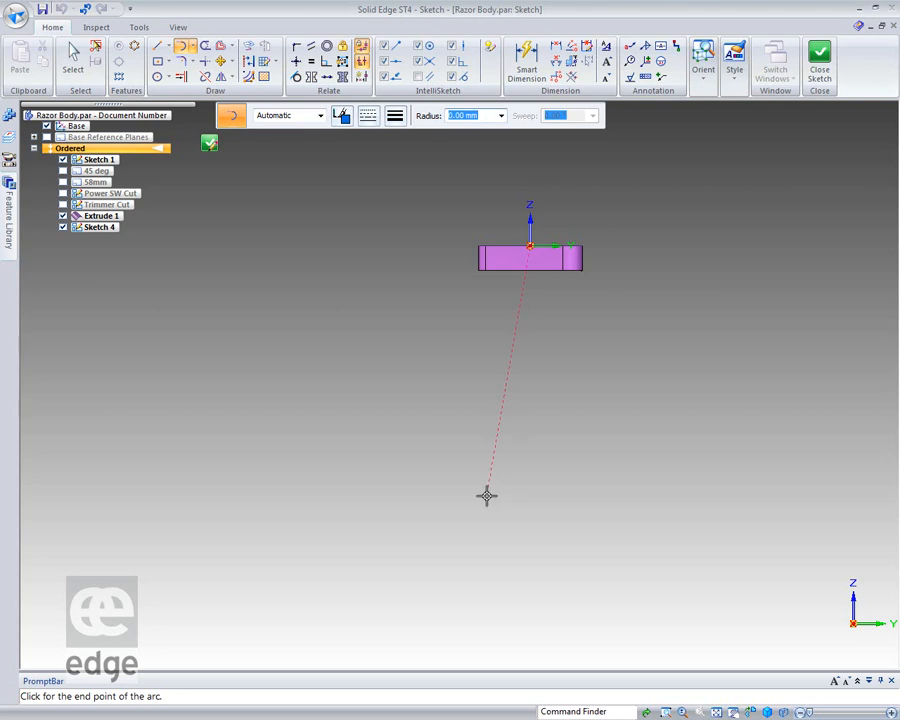
pyautogui.click(433, 551)
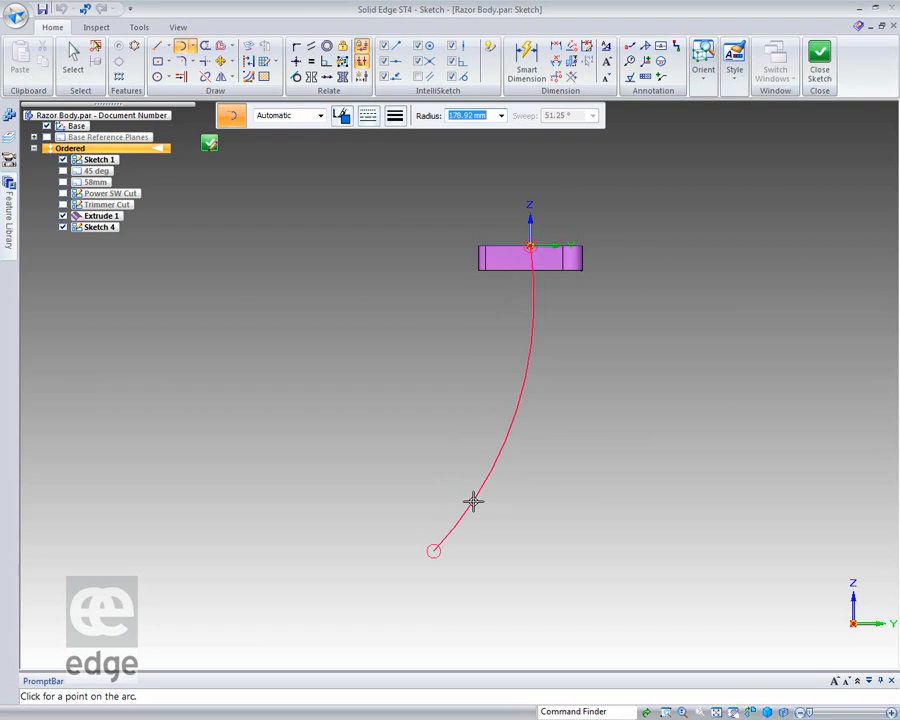
pyautogui.click(466, 501)
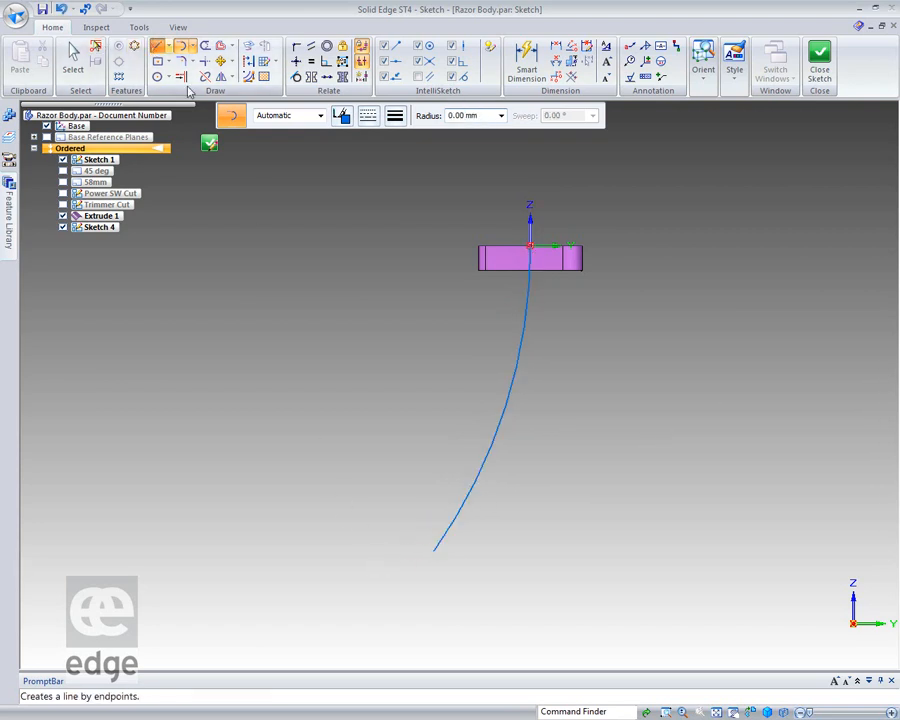
# - Draw a line about 21 mm long continuing from the arc's lower end in its tangent direction
pyautogui.click(158, 46)
pyautogui.click(434, 550)
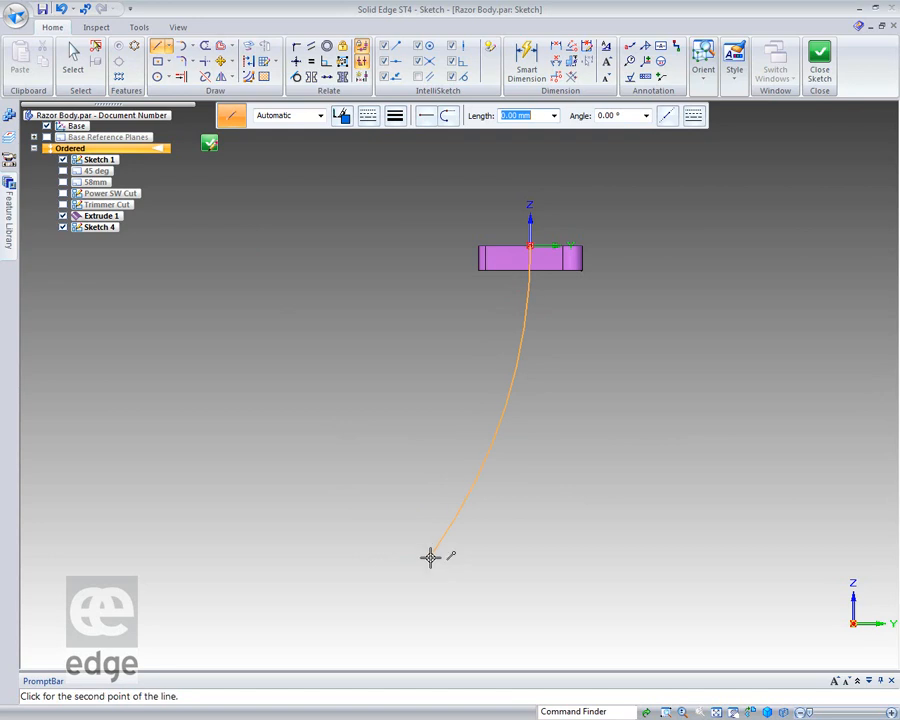
pyautogui.click(408, 585)
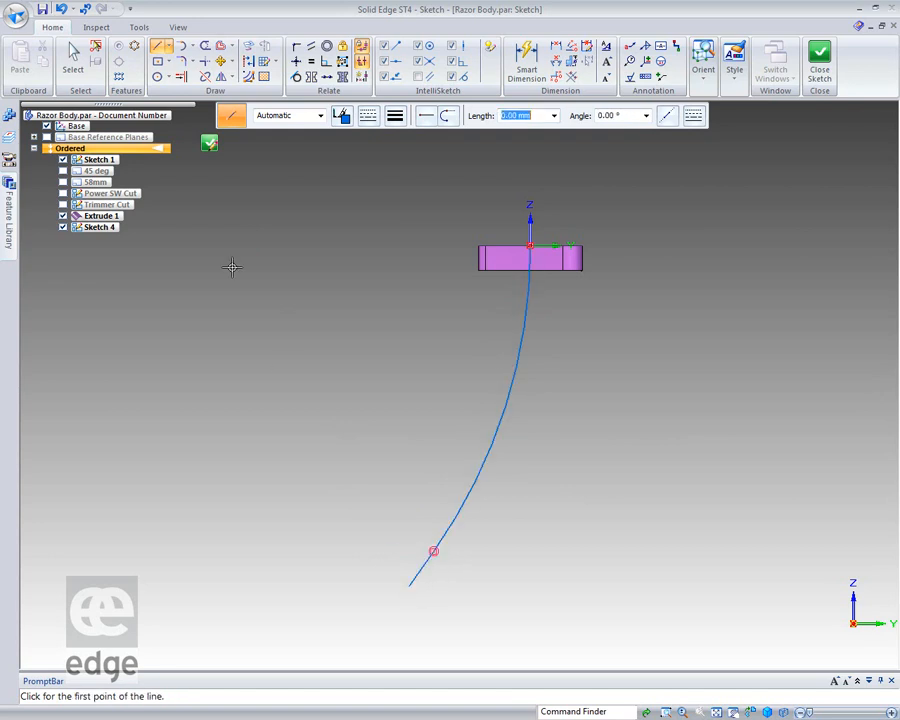
# - Dimension the short line at the arc's lower end and set its length to 25 mm
pyautogui.click(521, 80)
pyautogui.click(419, 565)
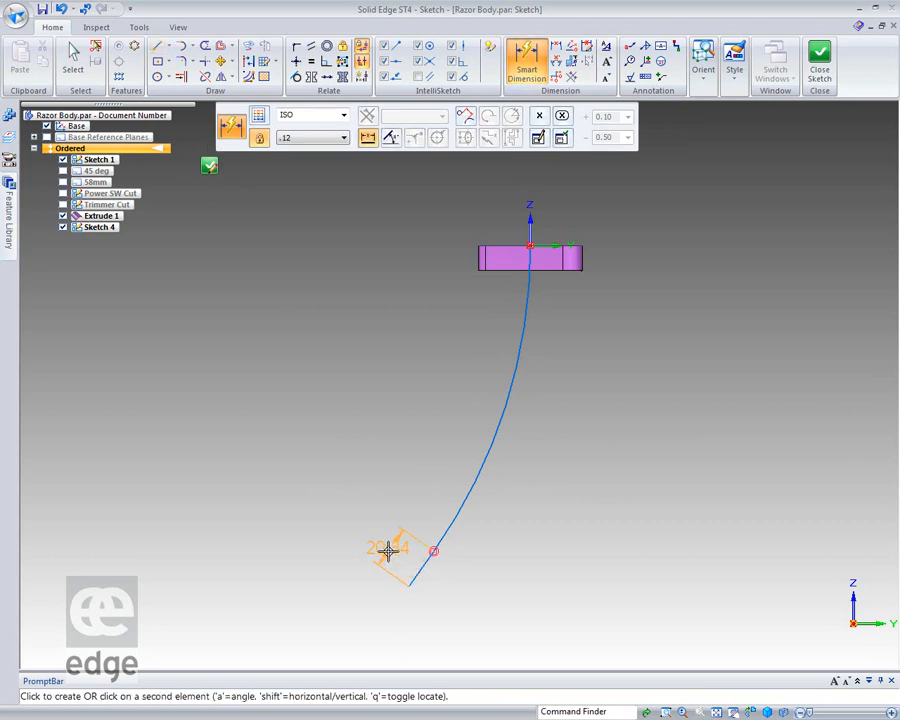
pyautogui.click(388, 545)
pyautogui.write('2')
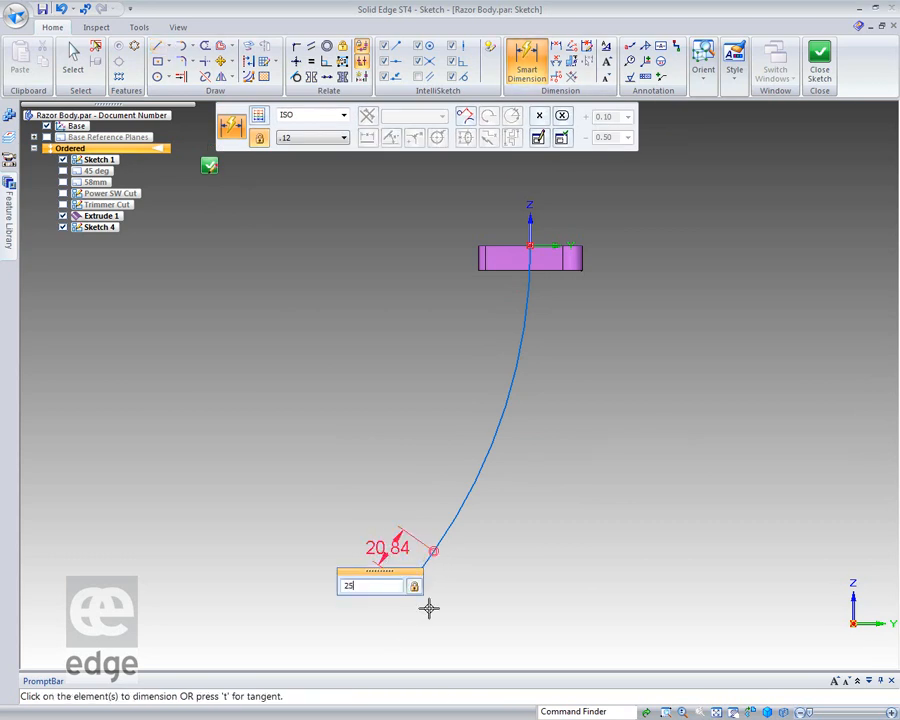
pyautogui.write('5')
pyautogui.press('Return')
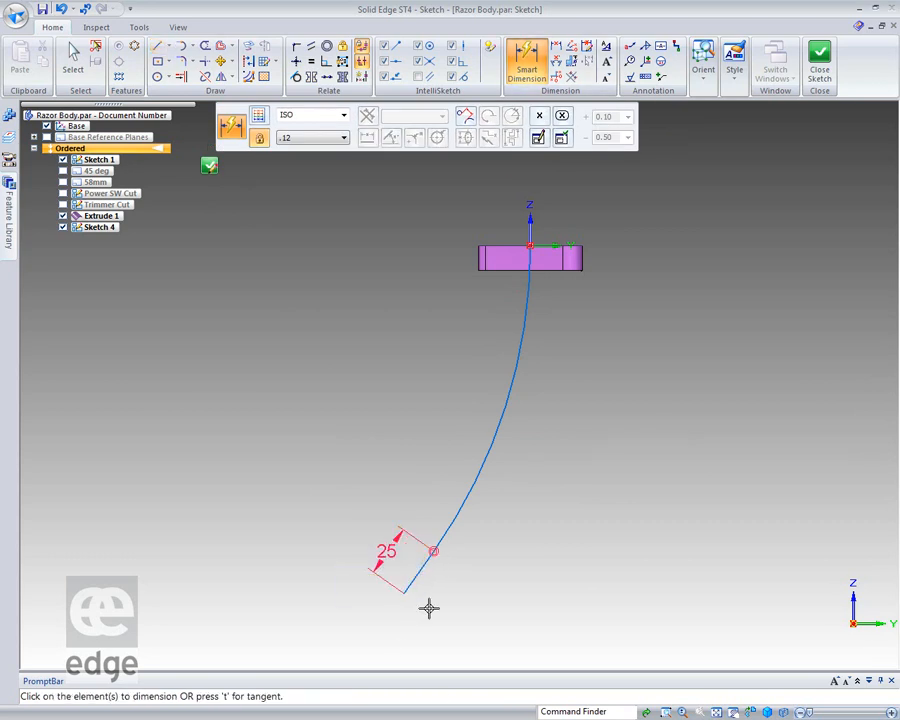
# - Apply a Tangent relationship between the arc and the vertical Z axis at the origin
pyautogui.click(296, 79)
pyautogui.click(526, 286)
pyautogui.click(530, 232)
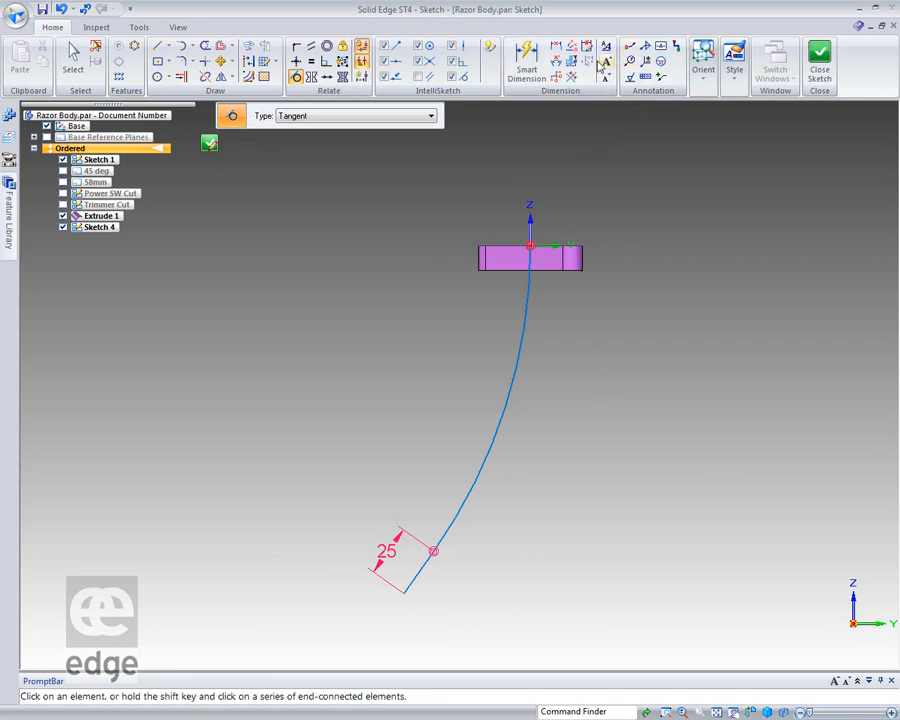
# - Dimension the horizontal distance from the Z axis to the point where the arc meets the line
pyautogui.click(556, 46)
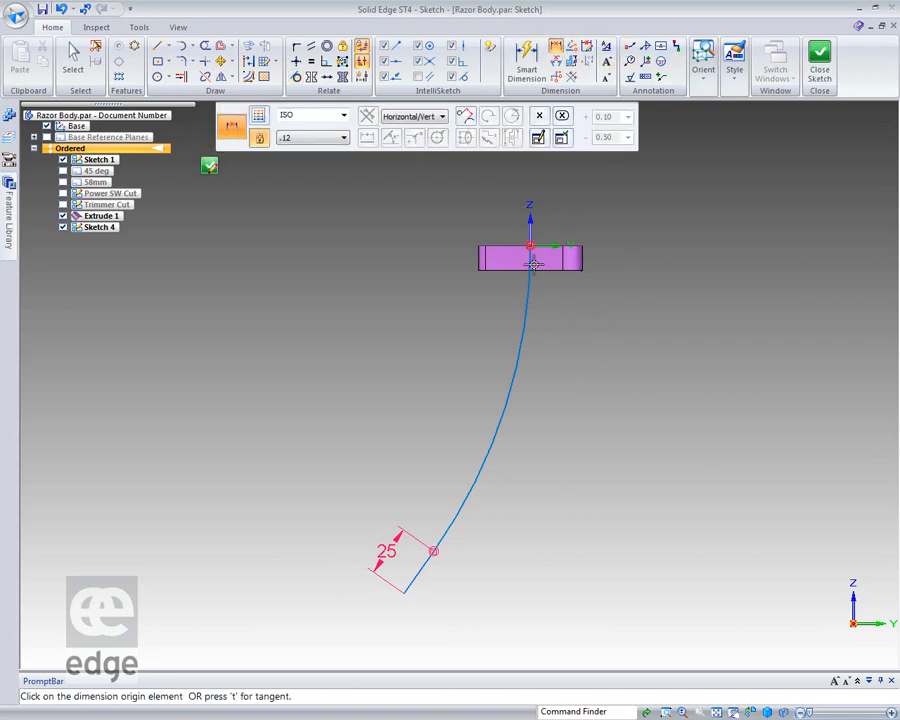
pyautogui.click(529, 242)
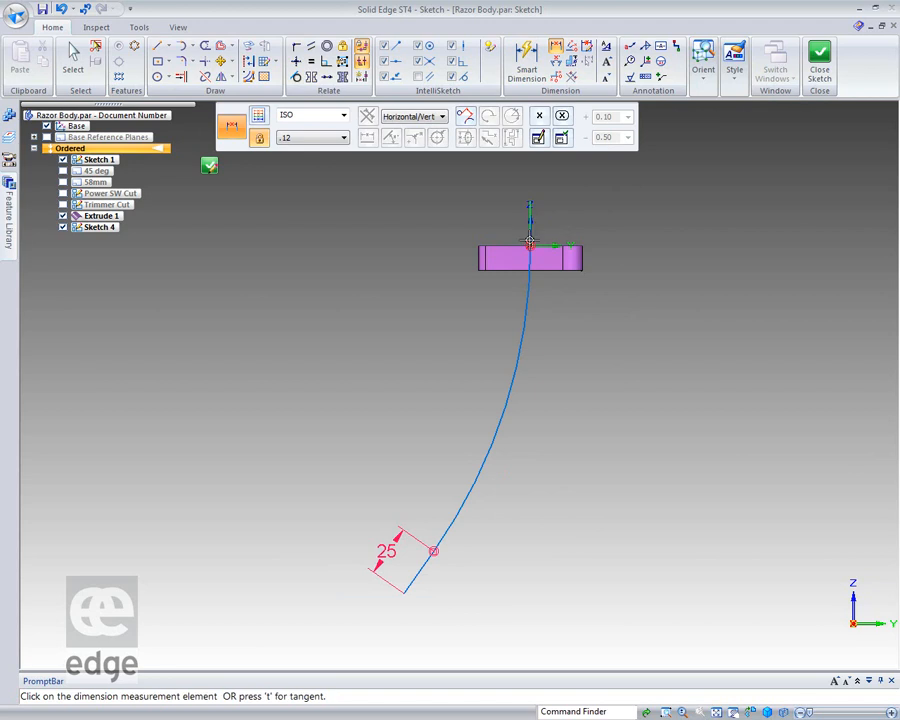
pyautogui.click(433, 551)
pyautogui.click(440, 210)
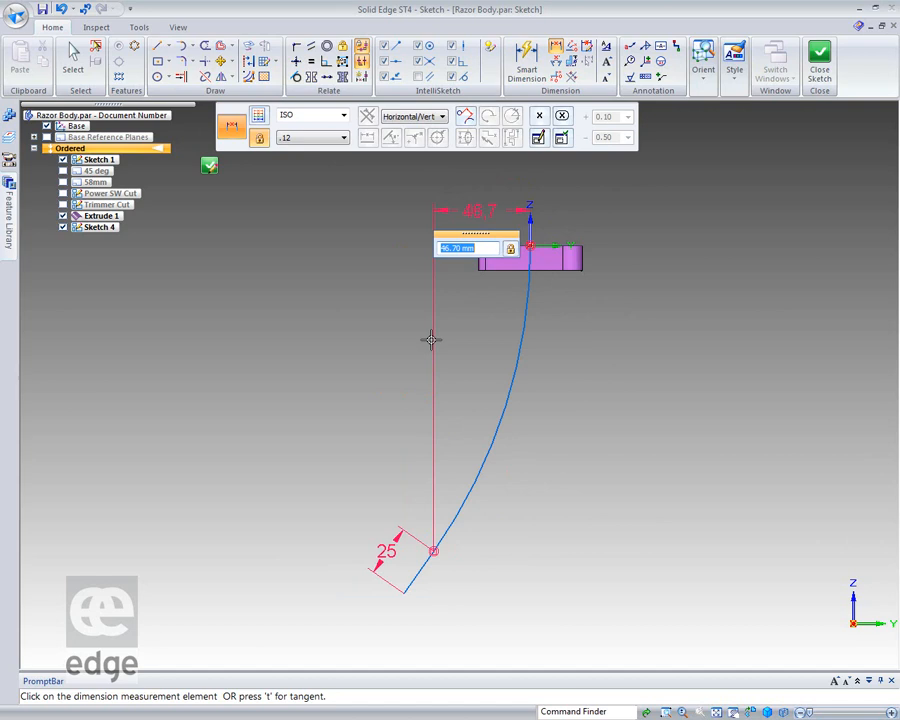
pyautogui.rightClick(672, 298)
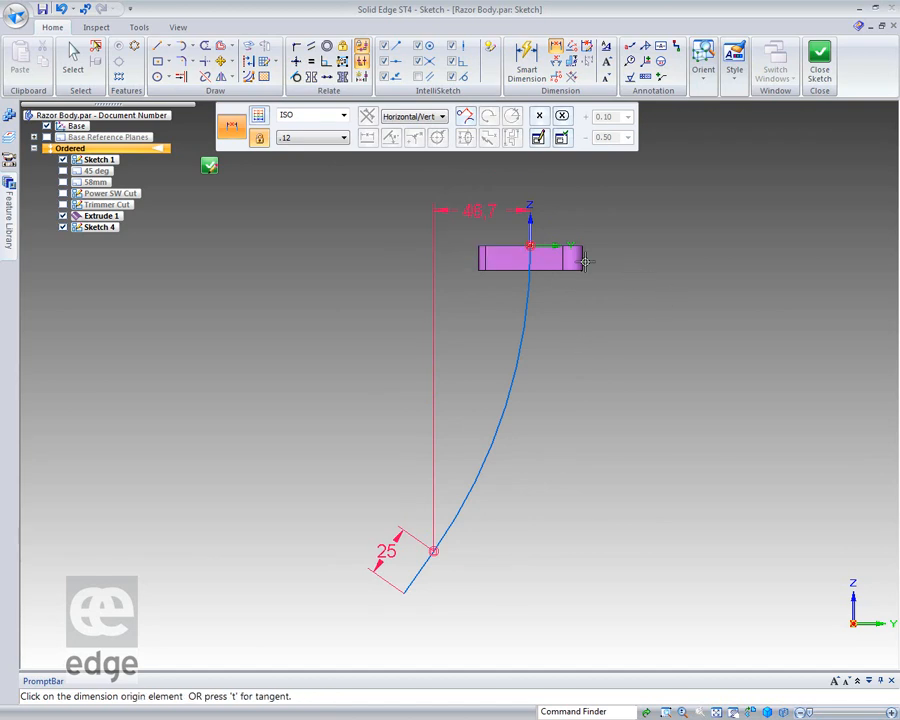
# - Dimension the vertical distance from the Y axis to the arc's lower end and set it to 120 mm
pyautogui.click(560, 248)
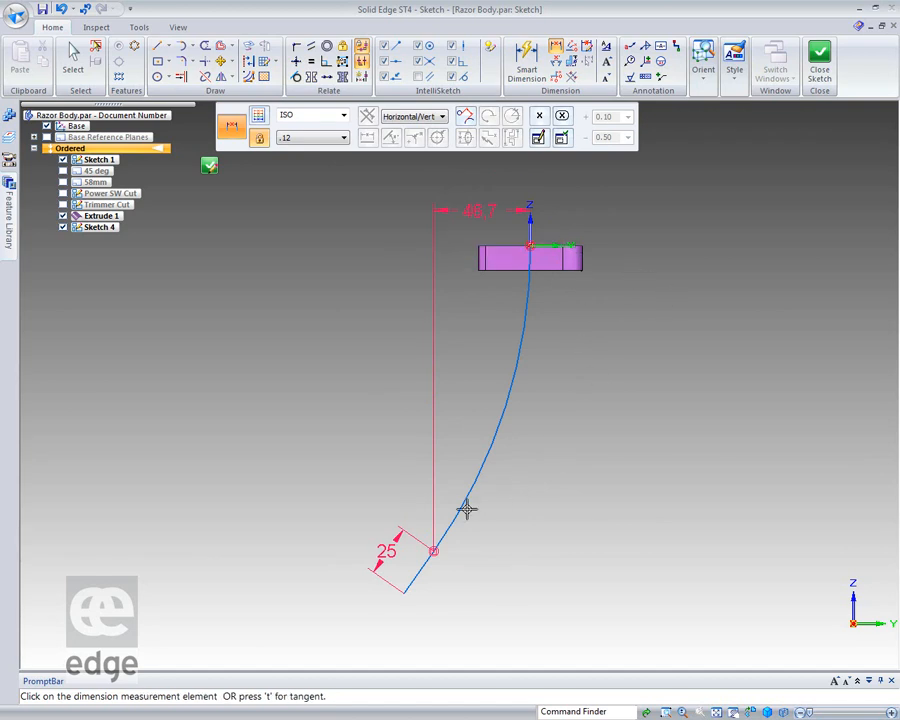
pyautogui.click(432, 551)
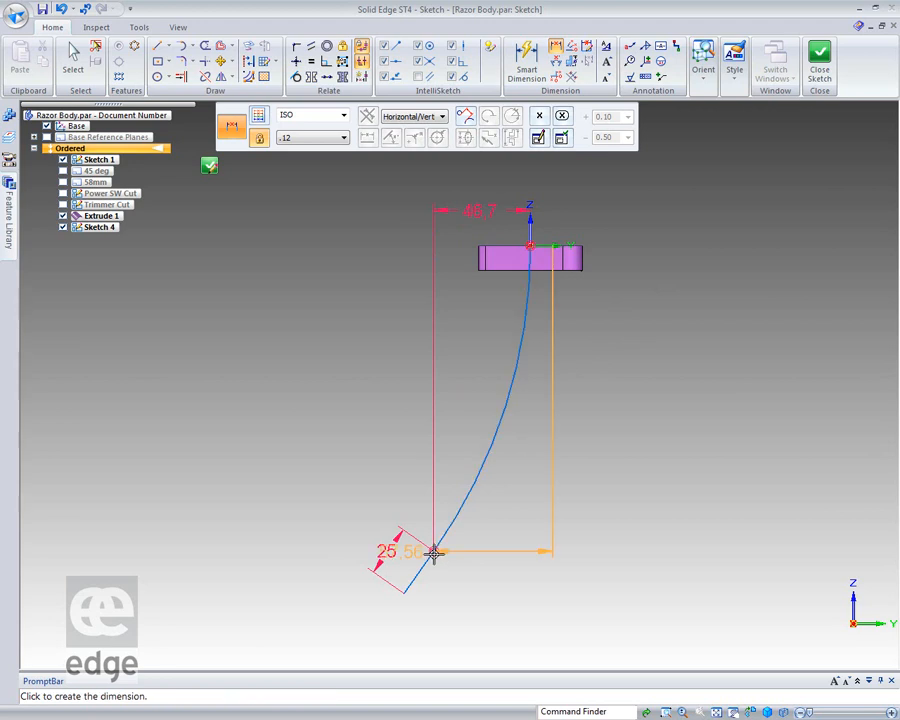
pyautogui.click(641, 448)
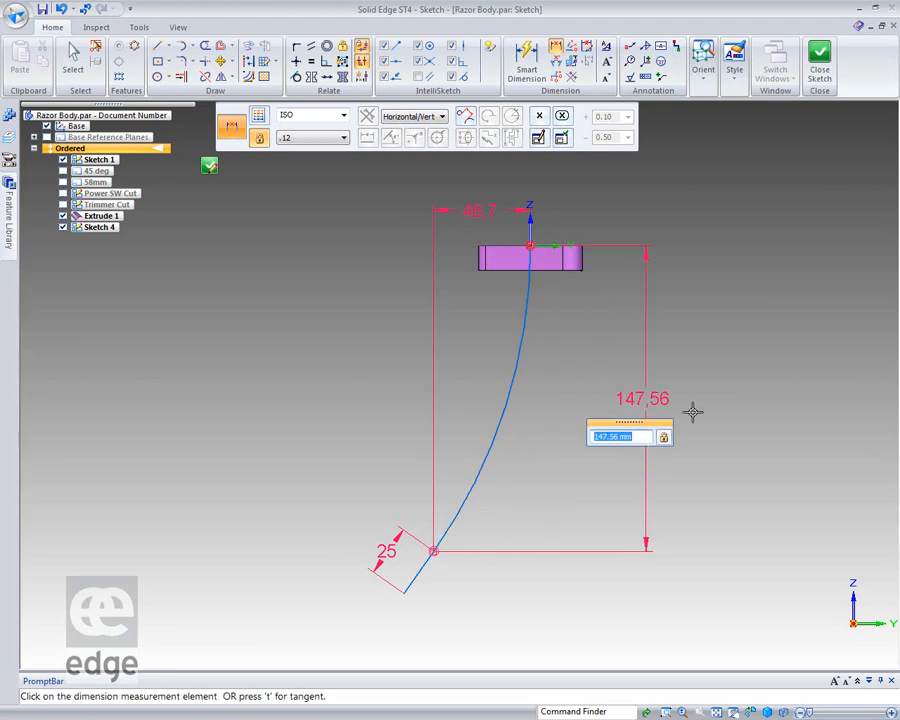
pyautogui.write('120')
pyautogui.press('Return')
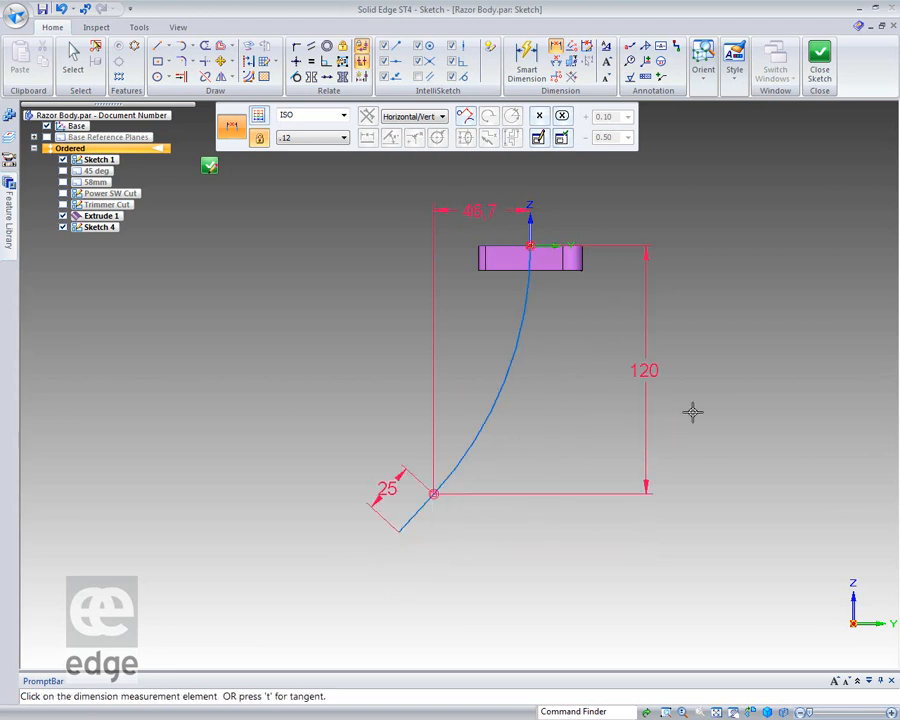
# - Set the horizontal distance from the Z axis to the arc's lower end to 56 mm
pyautogui.press('Escape')
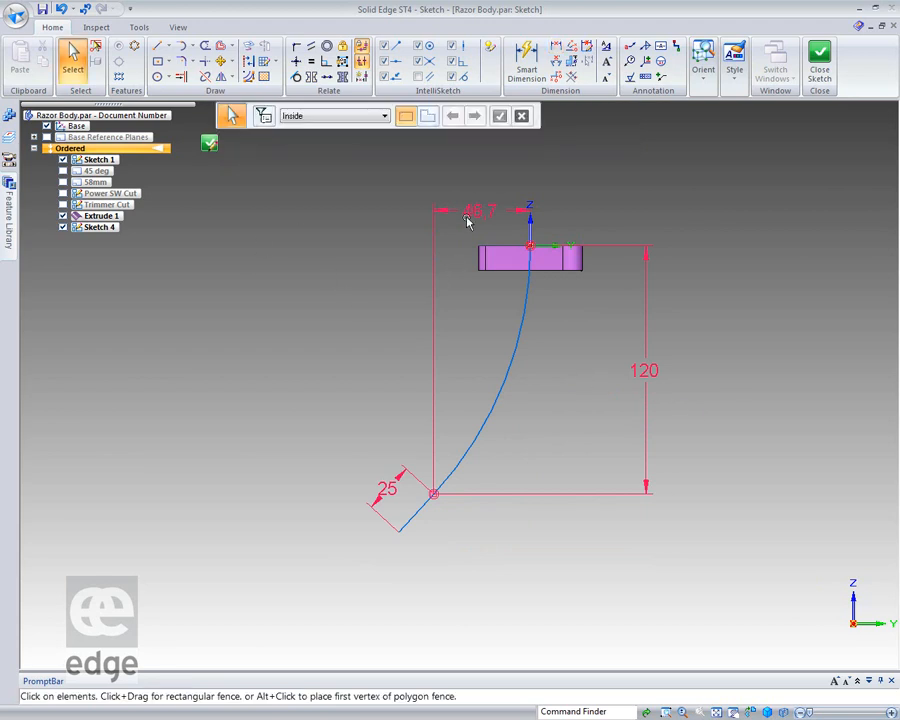
pyautogui.click(466, 216)
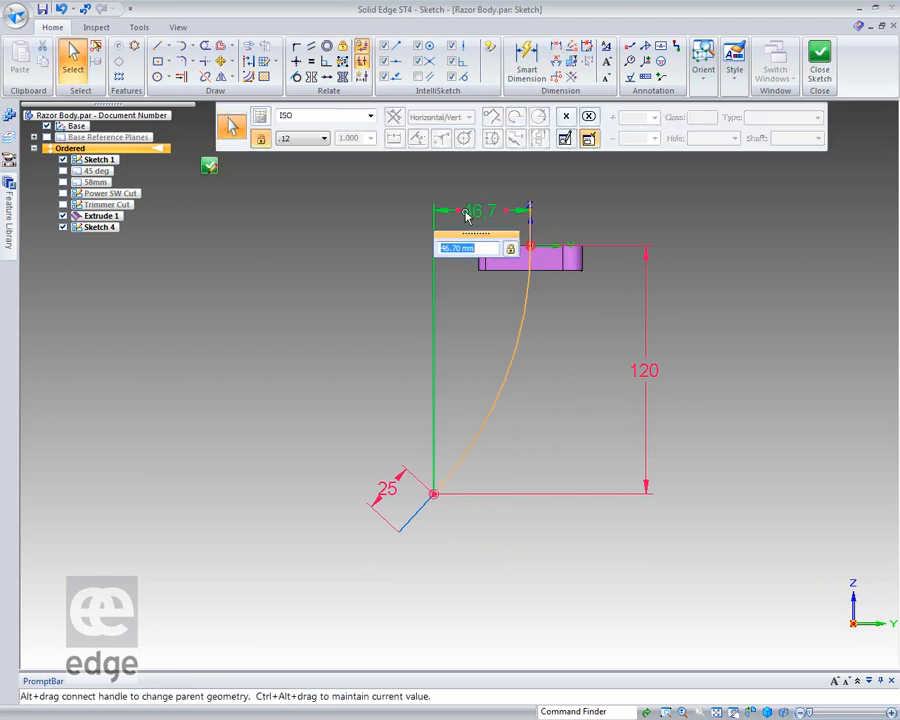
pyautogui.write('56')
pyautogui.press('Return')
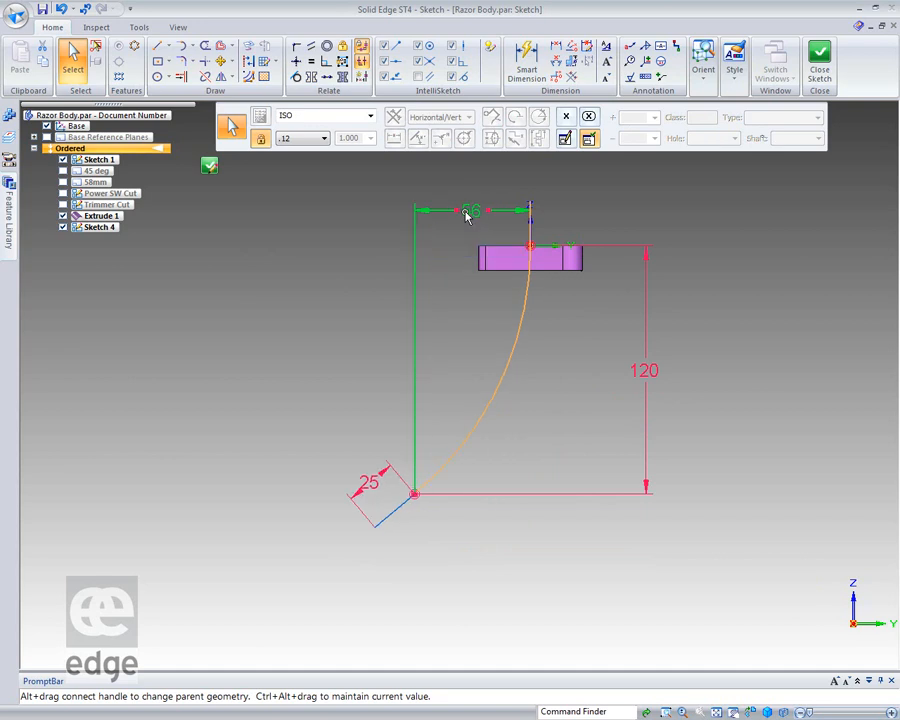
pyautogui.click(510, 556)
# - Close the guide curve sketch and leave the Sketch command
pyautogui.moveTo(402, 565); pyautogui.dragTo(426, 574, button='middle')
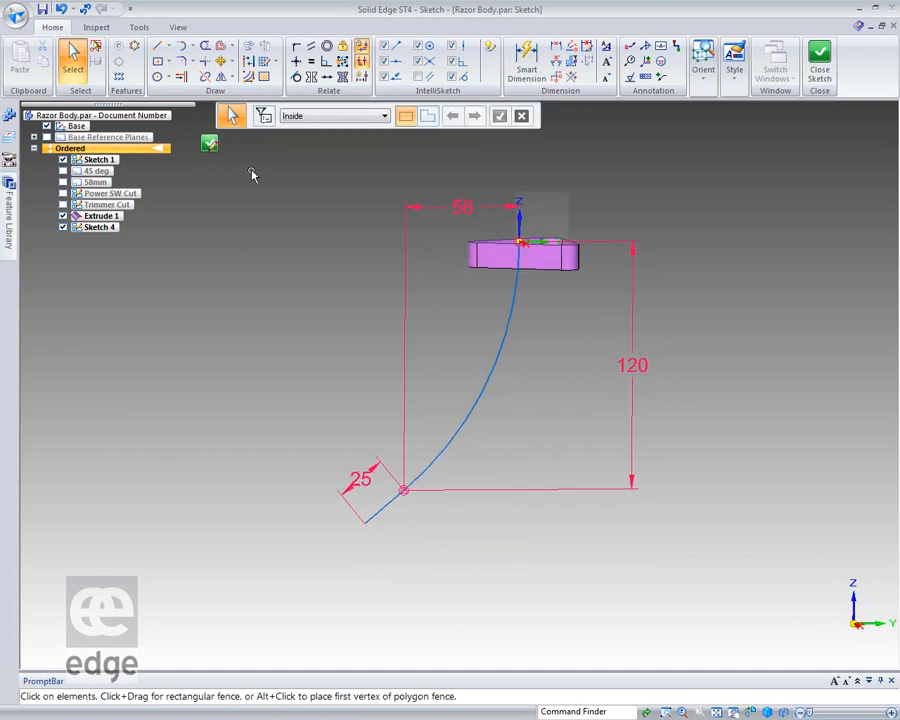
pyautogui.click(212, 145)
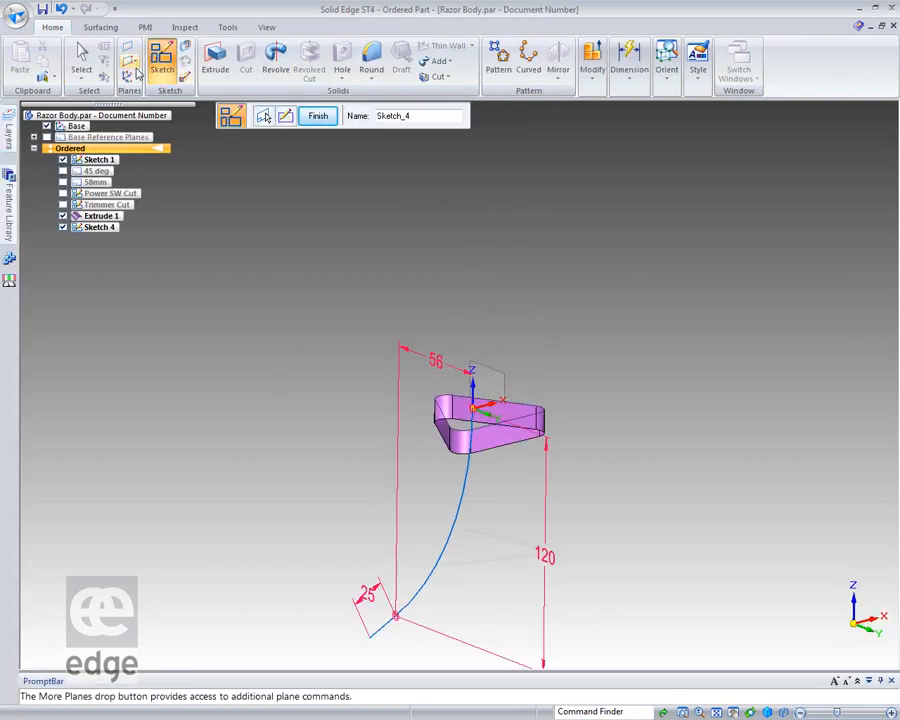
pyautogui.click(82, 55)
pyautogui.moveTo(273, 464)
pyautogui.mouseDown(button='middle')
pyautogui.moveTo(287, 454)
pyautogui.moveTo(277, 498)
pyautogui.mouseUp(button='middle')
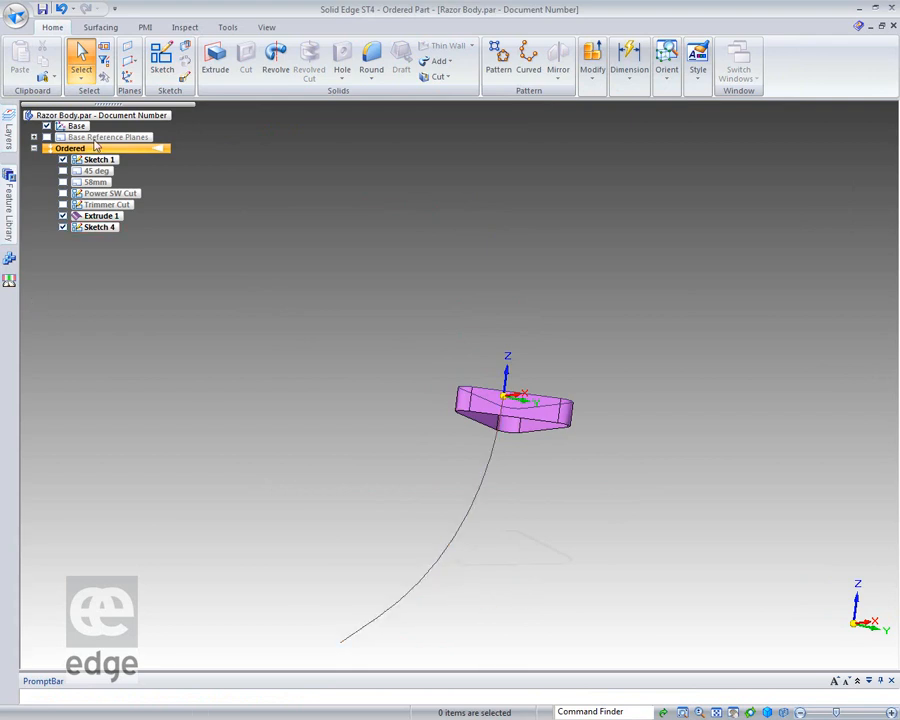
# - Create a reference plane normal to the guide curve at the arc's lower end, where it meets the short line
pyautogui.click(129, 61)
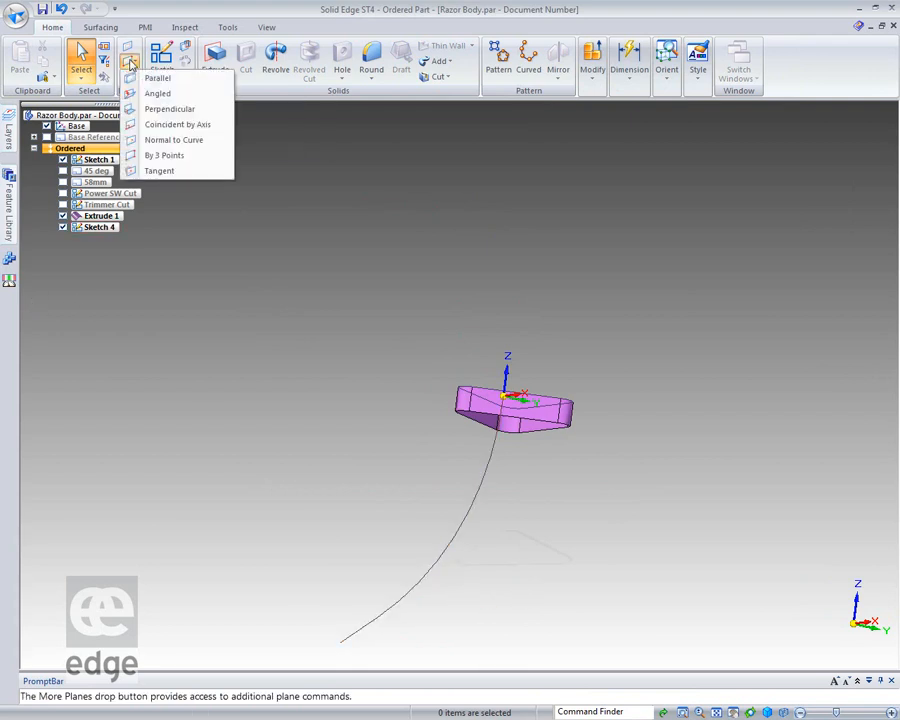
pyautogui.click(160, 142)
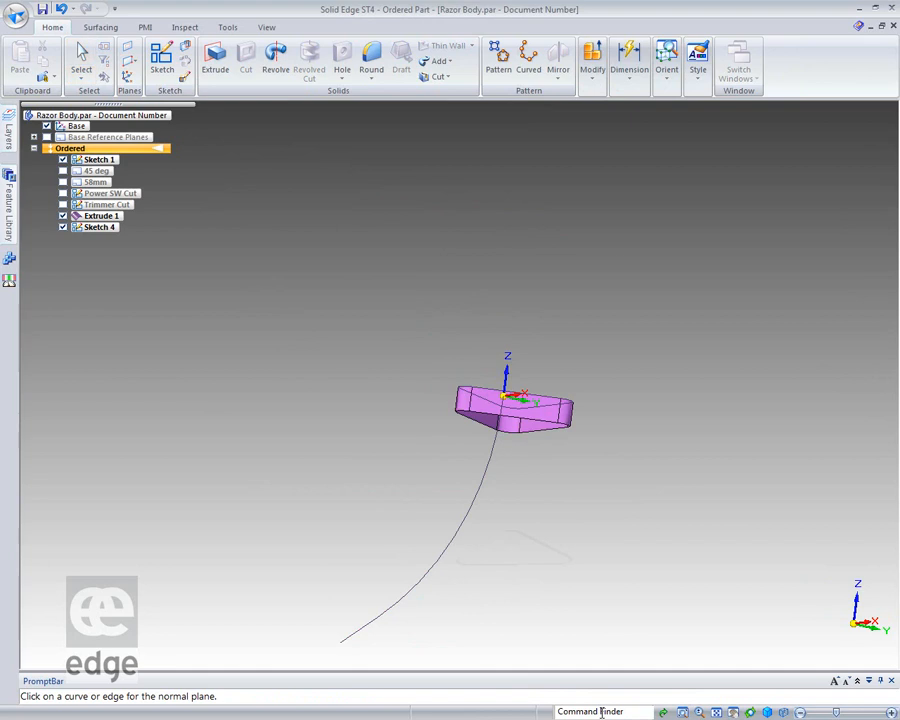
pyautogui.click(422, 583)
pyautogui.click(264, 646)
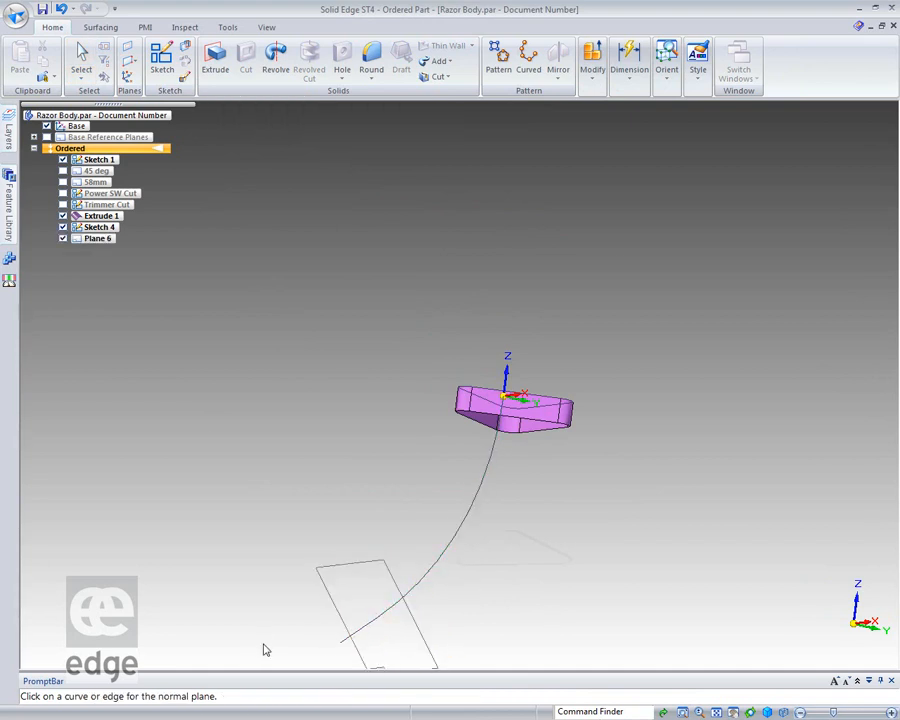
# - On the new normal plane, sketch a center-point ellipse centred on the guide curve, with 18 mm primary, 15 mm secondary and 0° angle
pyautogui.click(161, 60)
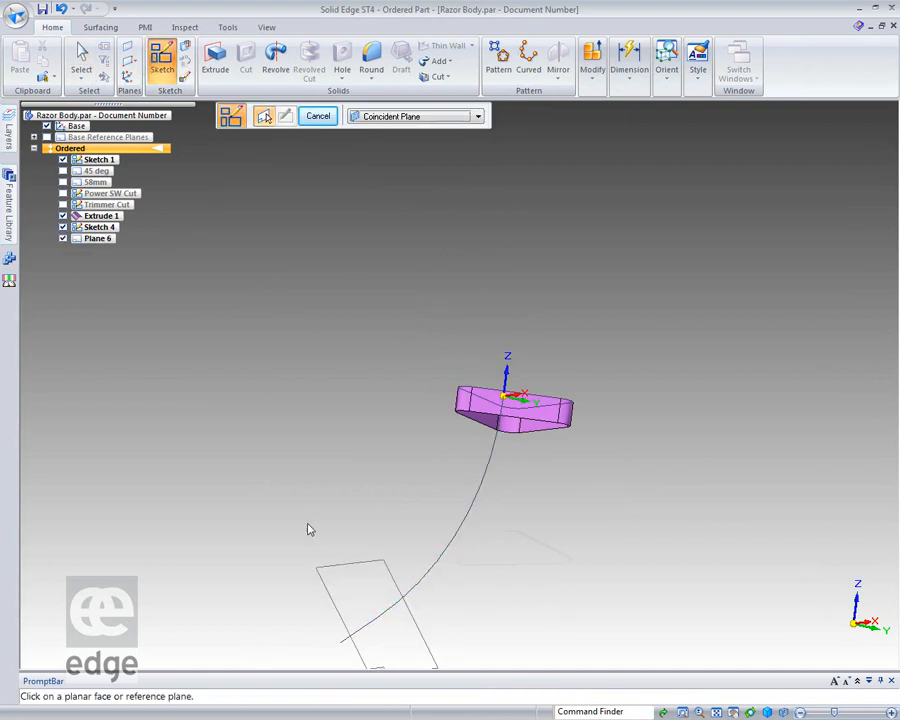
pyautogui.click(348, 600)
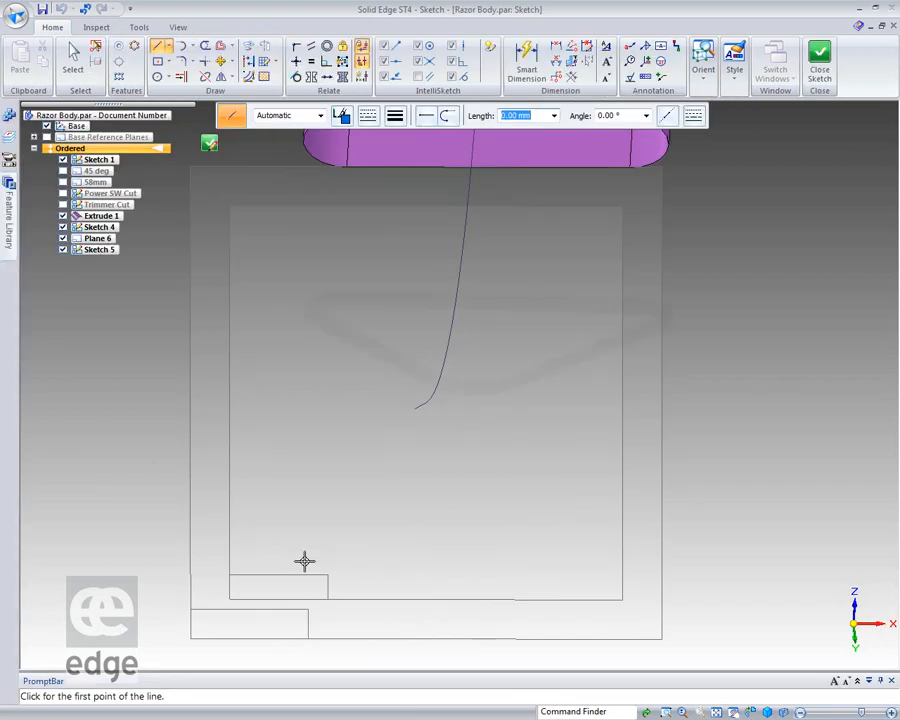
pyautogui.click(167, 77)
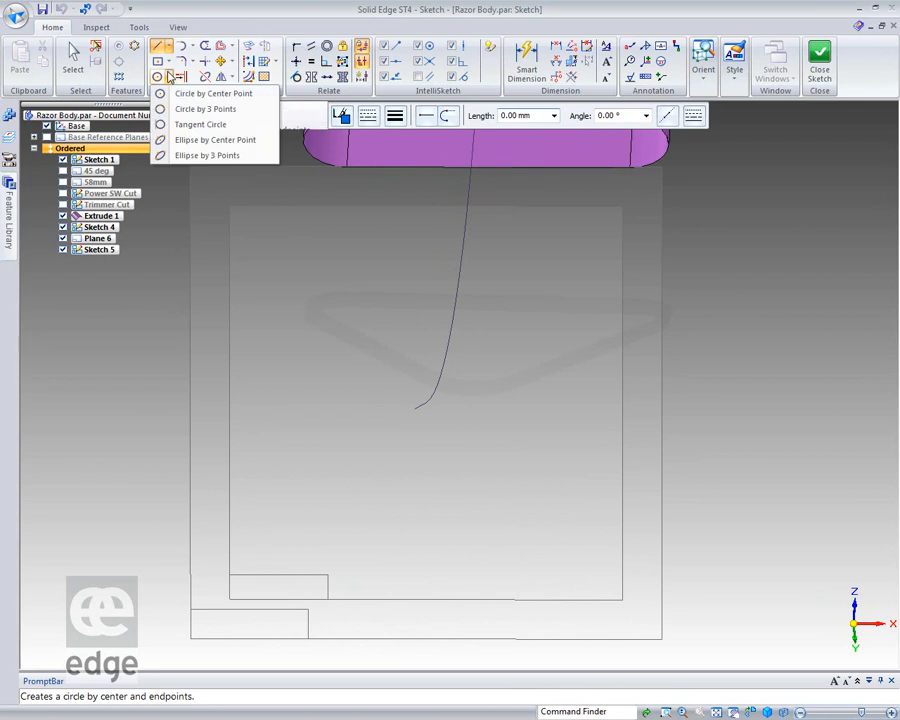
pyautogui.click(185, 141)
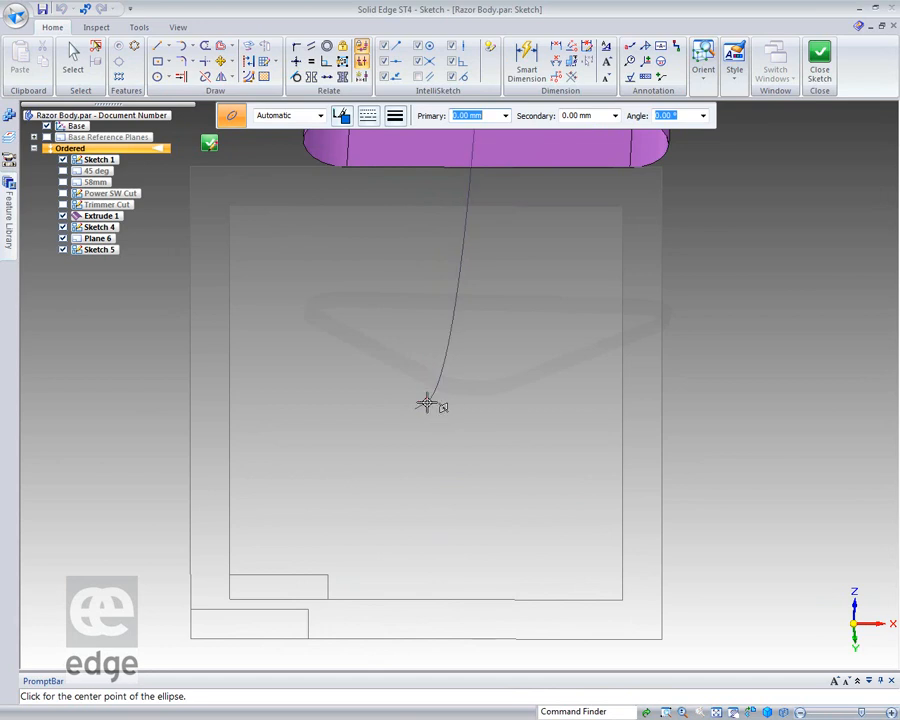
pyautogui.click(426, 403)
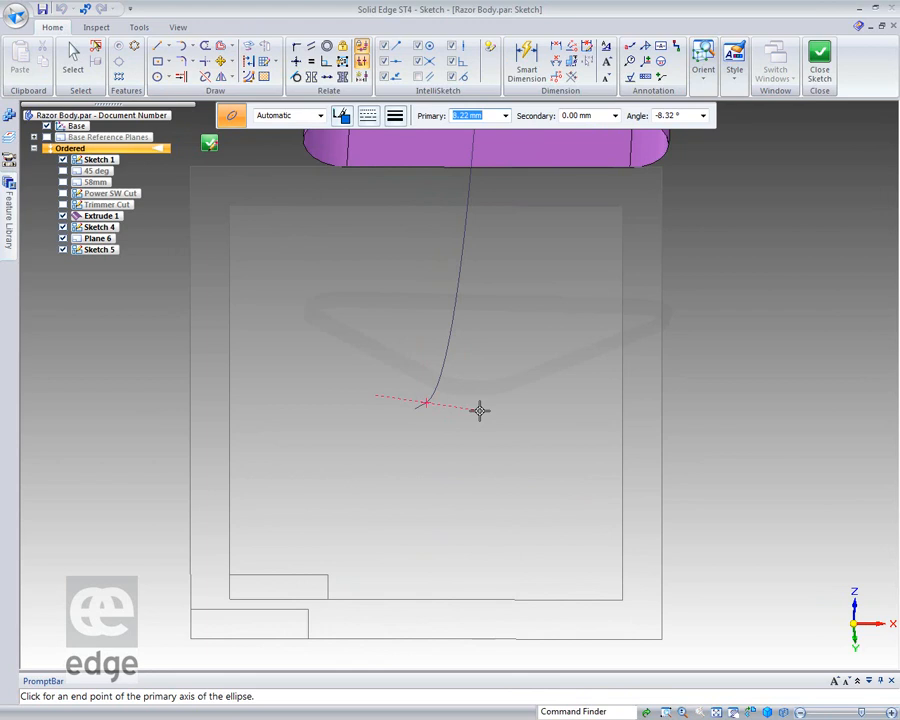
pyautogui.press('Tab')
pyautogui.press('Tab')
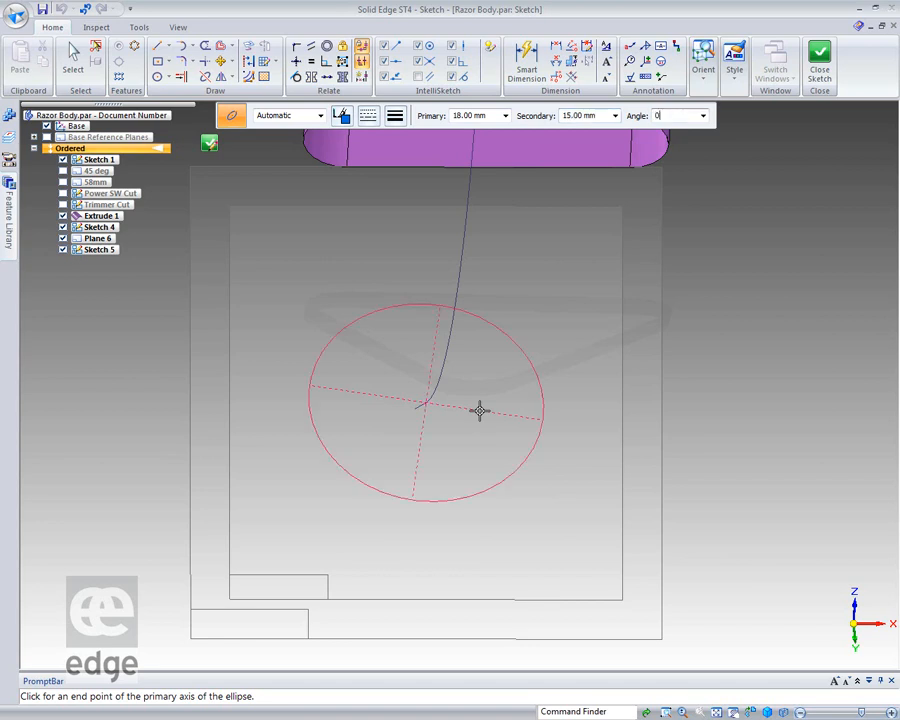
pyautogui.write('0')
pyautogui.click(479, 410)
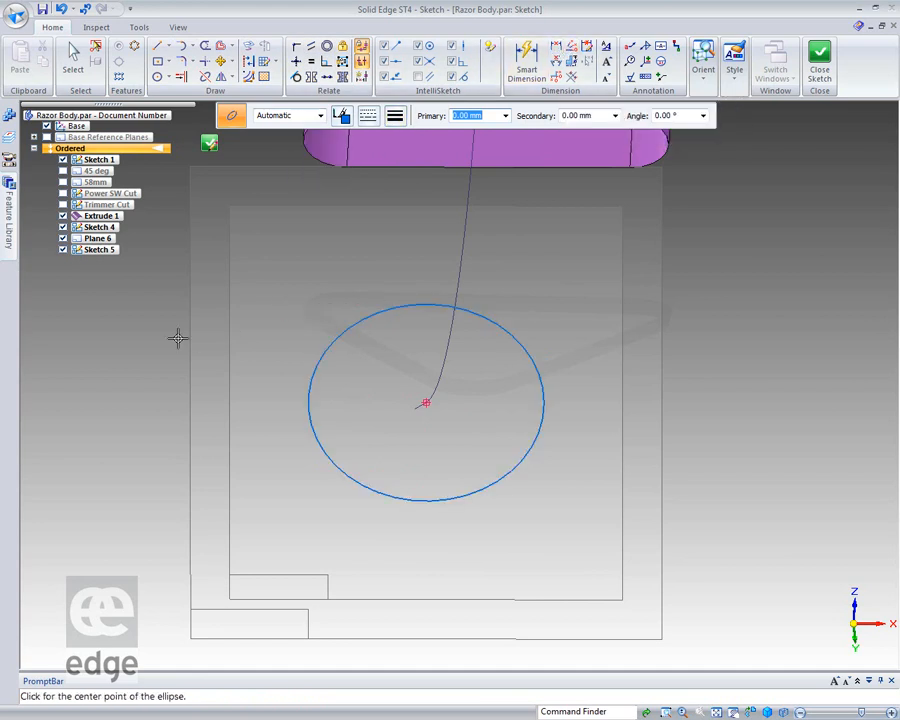
# - Dimension the horizontal distance between the ellipse's centre and its left extremity, keeping the drawn size
pyautogui.rightClick(84, 358)
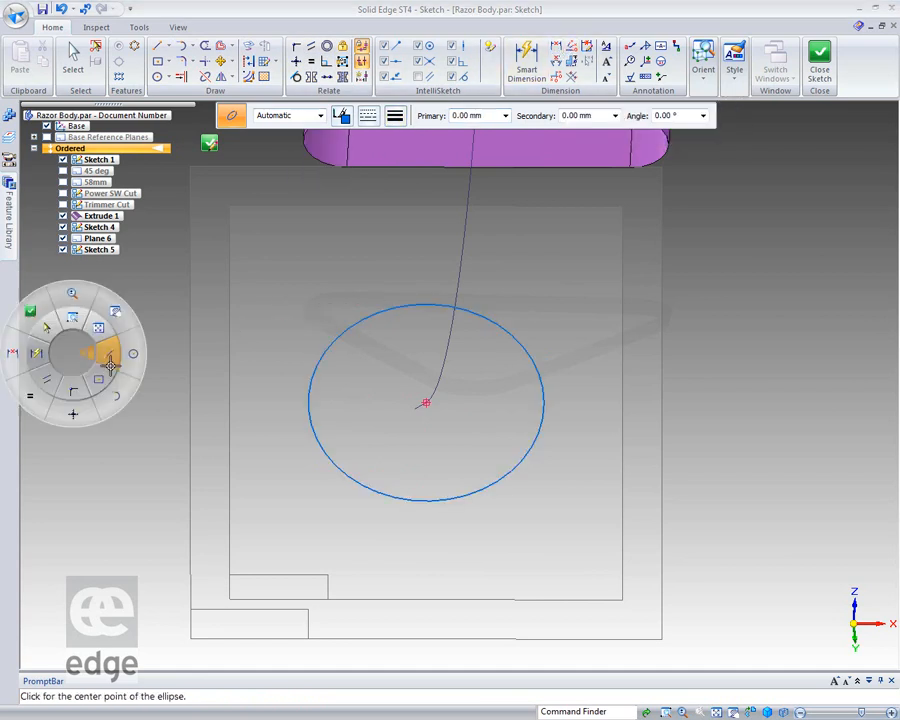
pyautogui.click(10, 352)
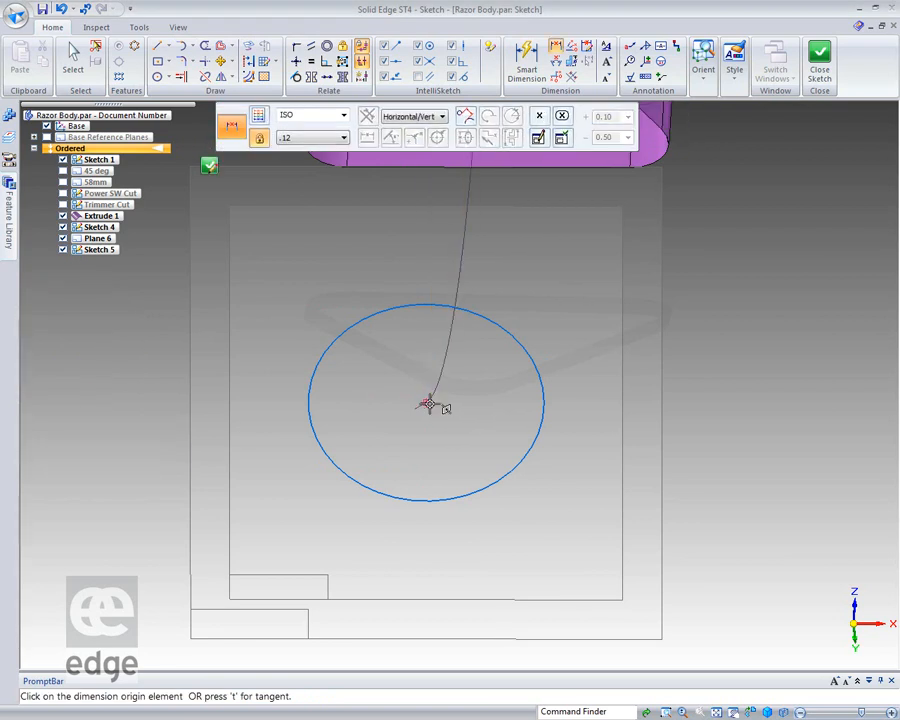
pyautogui.click(428, 403)
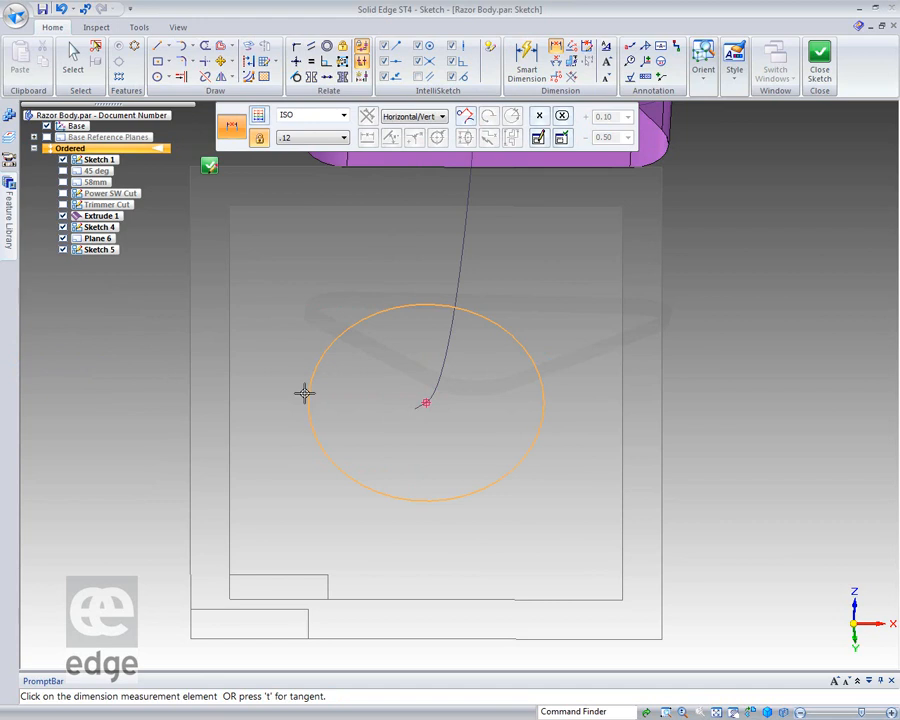
pyautogui.click(307, 400)
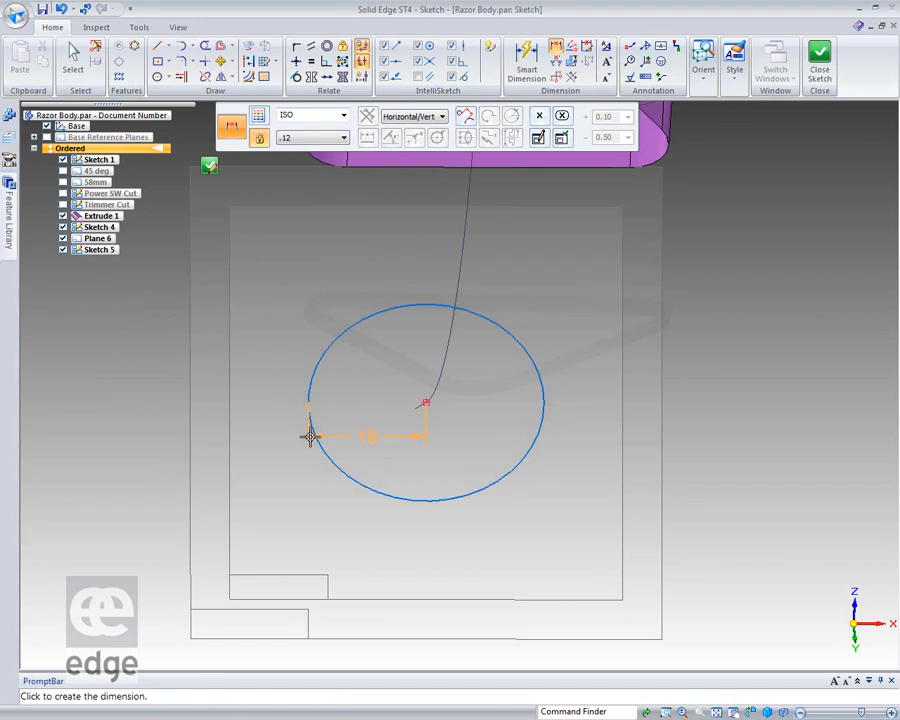
pyautogui.click(310, 530)
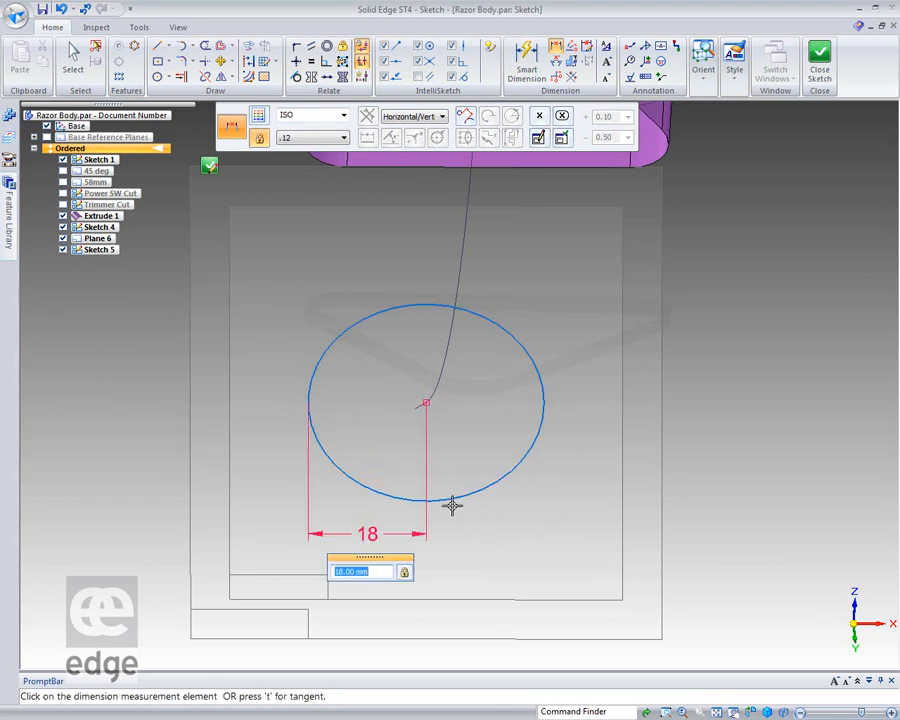
pyautogui.press('Return')
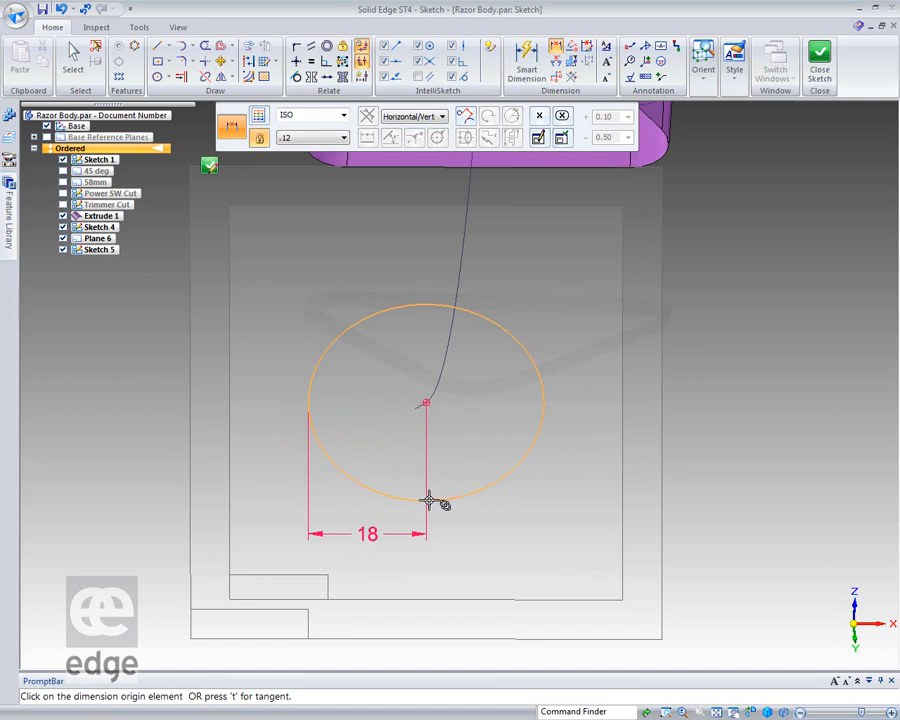
# - Dimension the vertical distance between the ellipse's lowest point and its centre, placing the dimension to the right of the ellipse
pyautogui.click(430, 501)
pyautogui.click(425, 403)
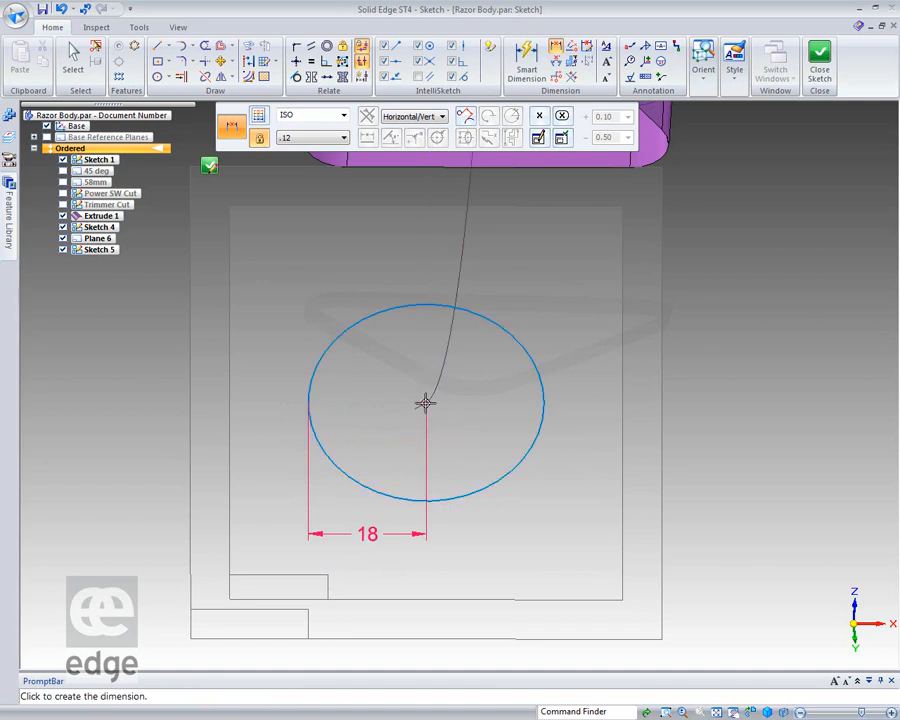
pyautogui.click(587, 440)
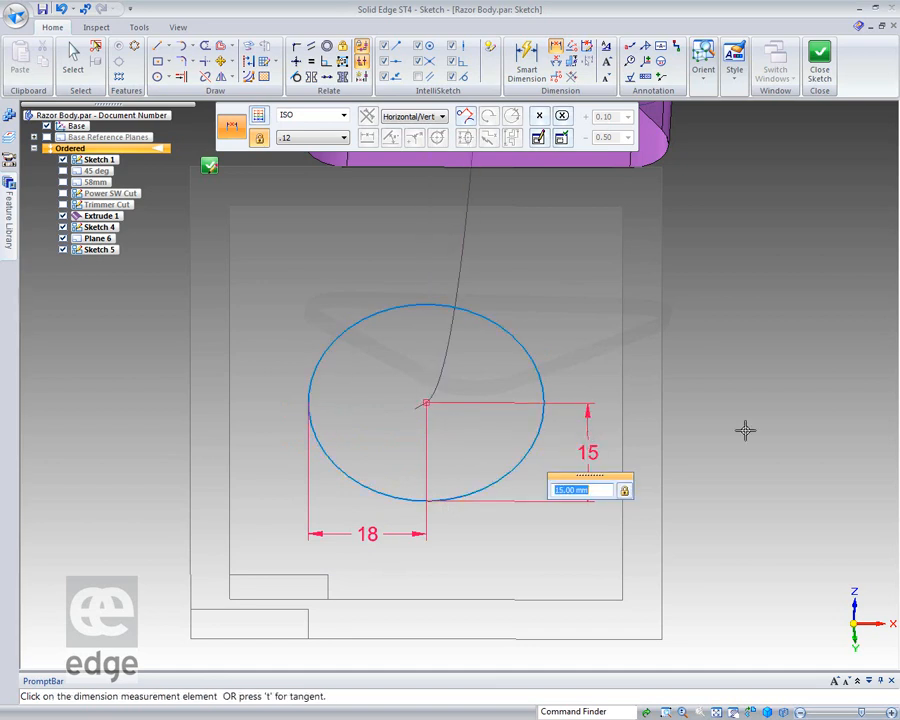
# - Finish the ellipse sketch and hide reference plane Plane 6
pyautogui.click(821, 78)
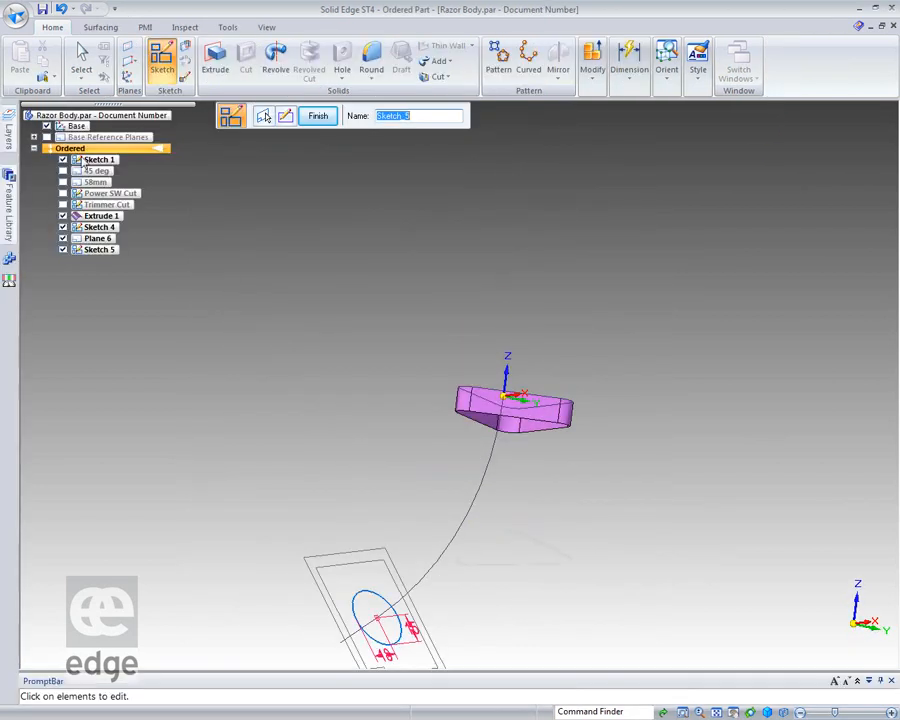
pyautogui.click(81, 60)
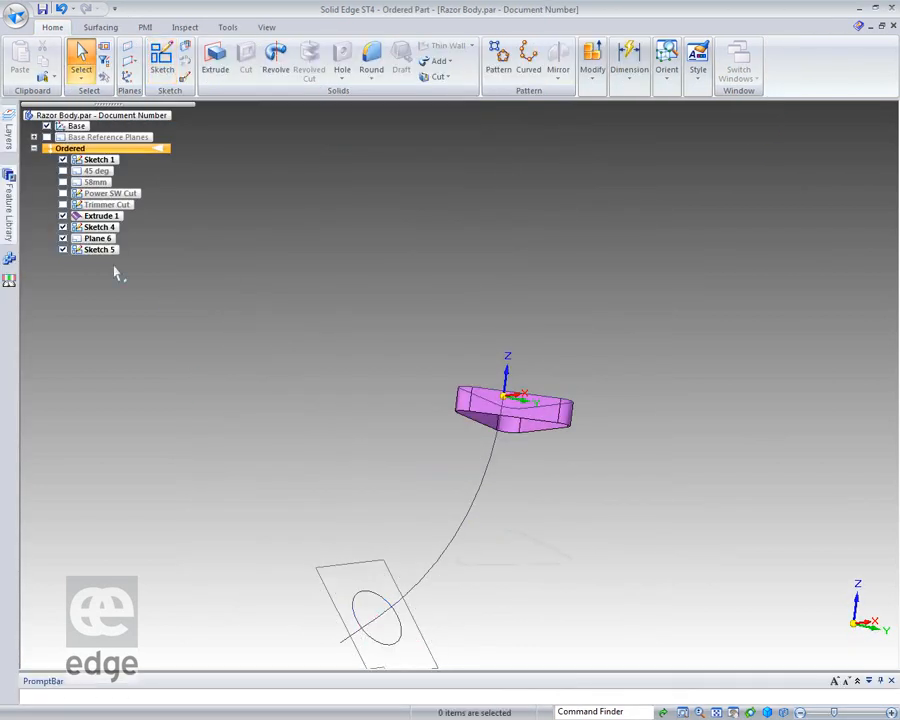
pyautogui.click(63, 238)
# - Start a new sketch on the base YZ plane that cuts through the razor head and the centre path
pyautogui.moveTo(349, 381); pyautogui.dragTo(308, 399, button='middle')
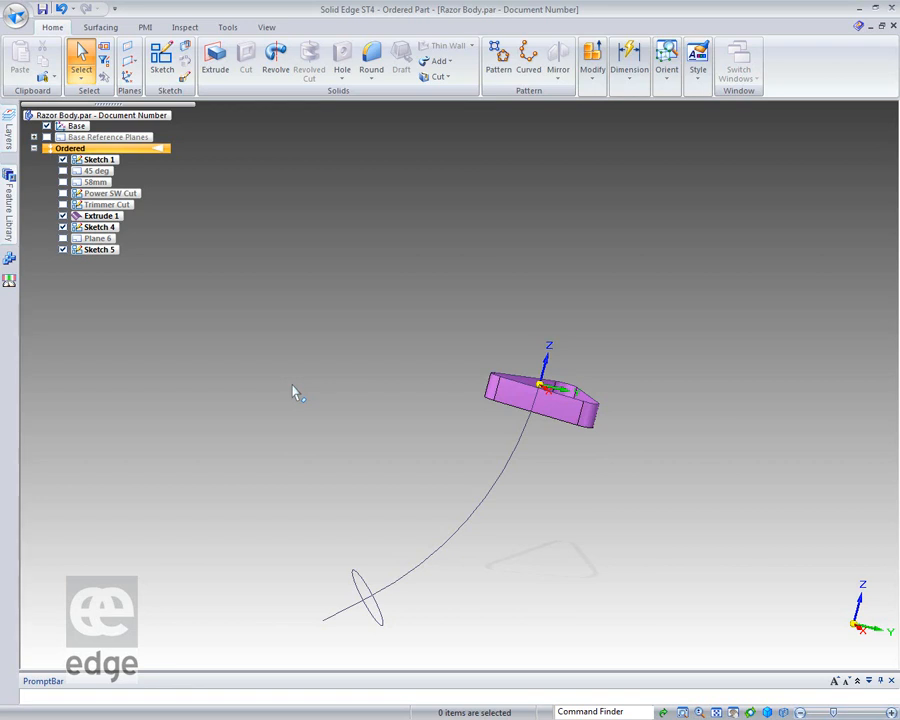
pyautogui.moveTo(312, 399); pyautogui.dragTo(278, 368, button='middle')
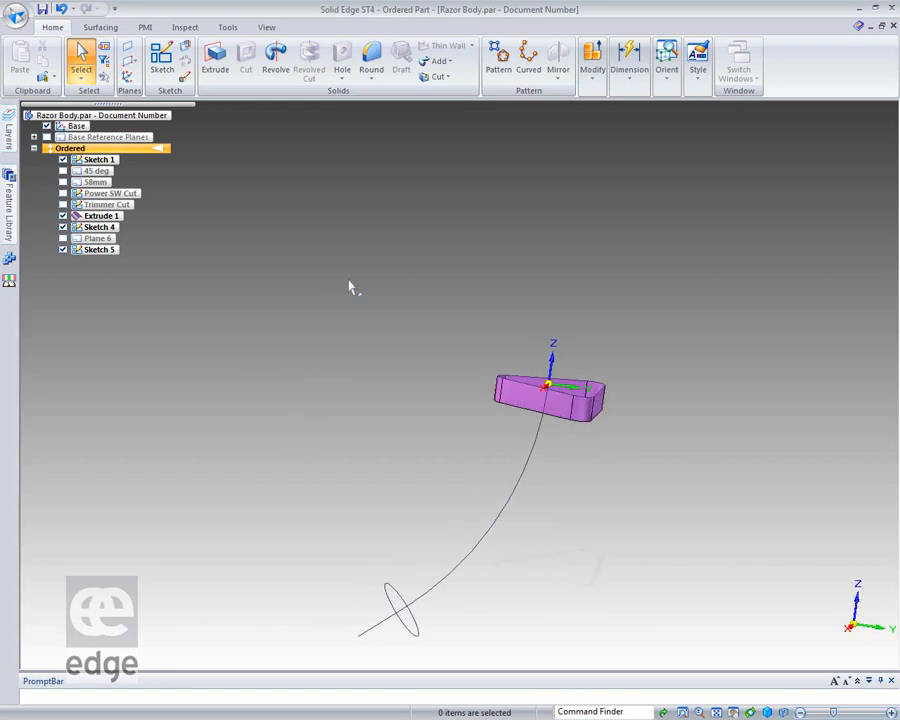
pyautogui.click(161, 60)
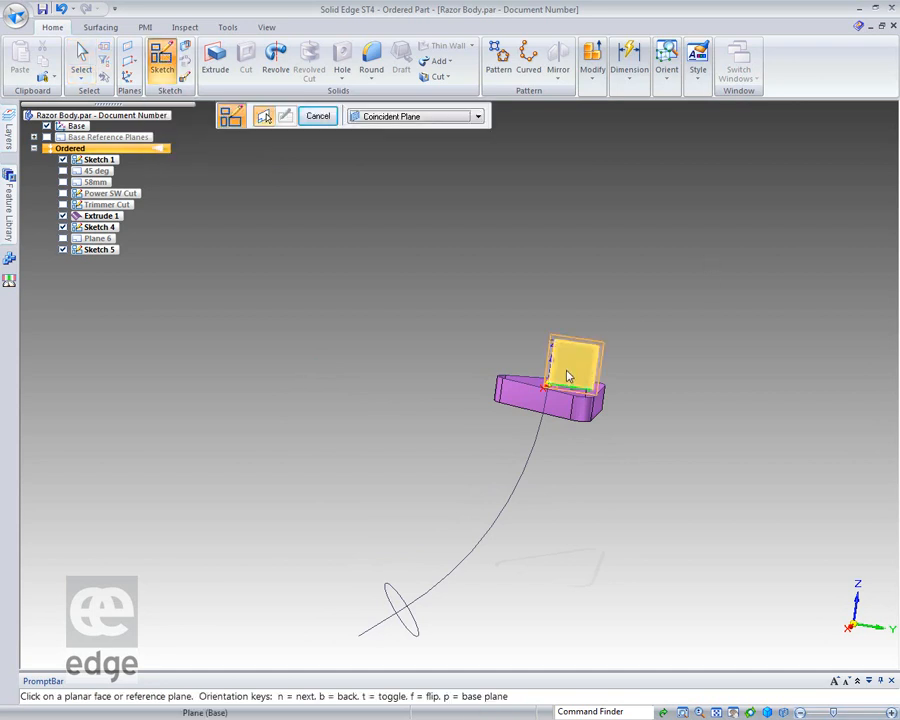
pyautogui.click(572, 372)
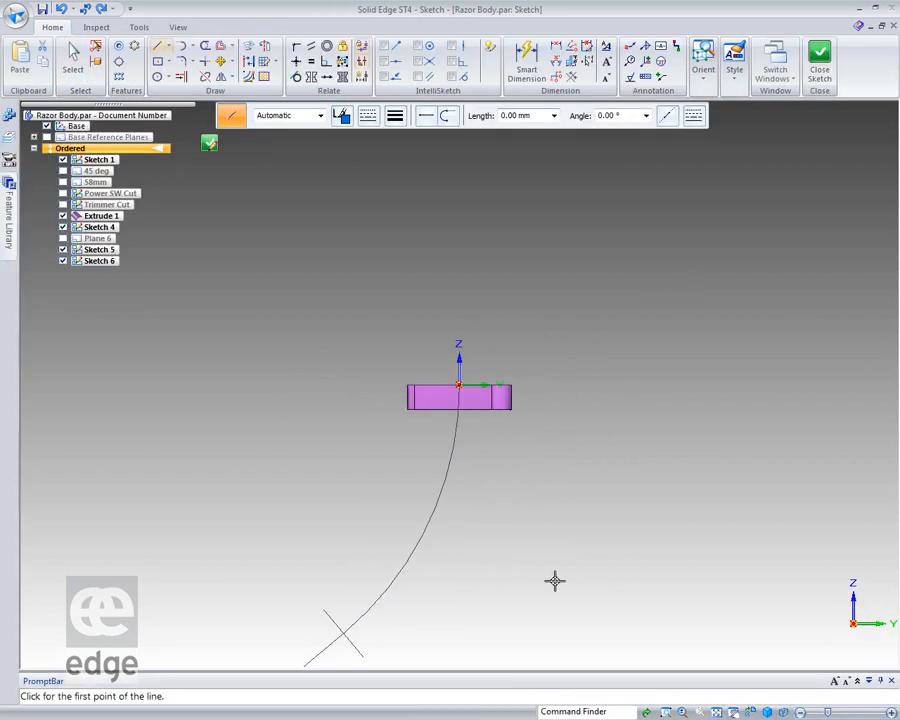
# - Draw two freeform curves from the head's lower corners to the corresponding ends of the ellipse, one on each side of the centre path
pyautogui.click(164, 49)
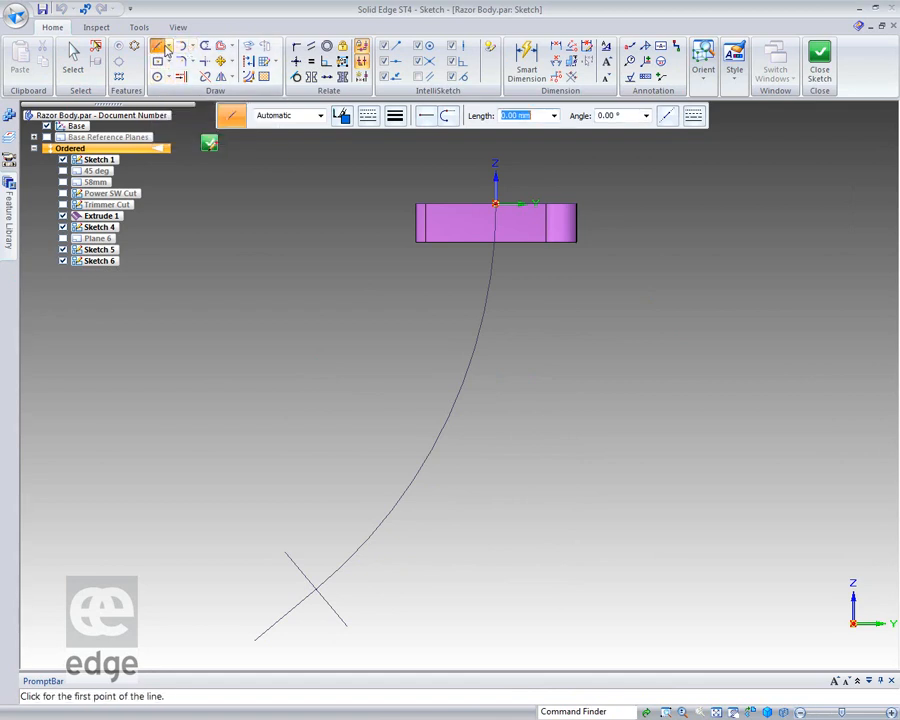
pyautogui.click(168, 49)
pyautogui.click(176, 77)
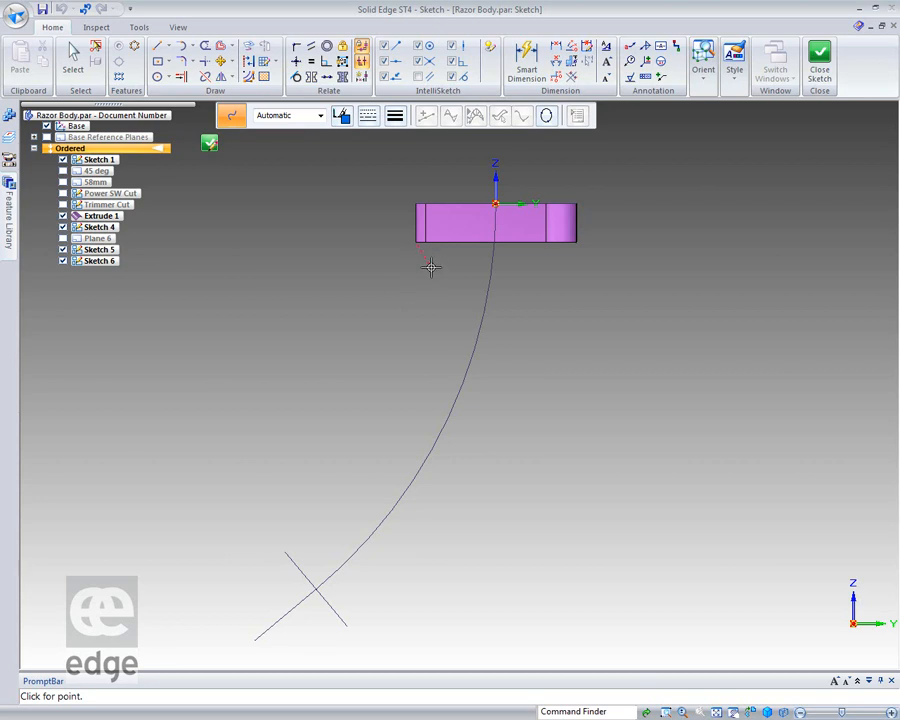
pyautogui.click(382, 401)
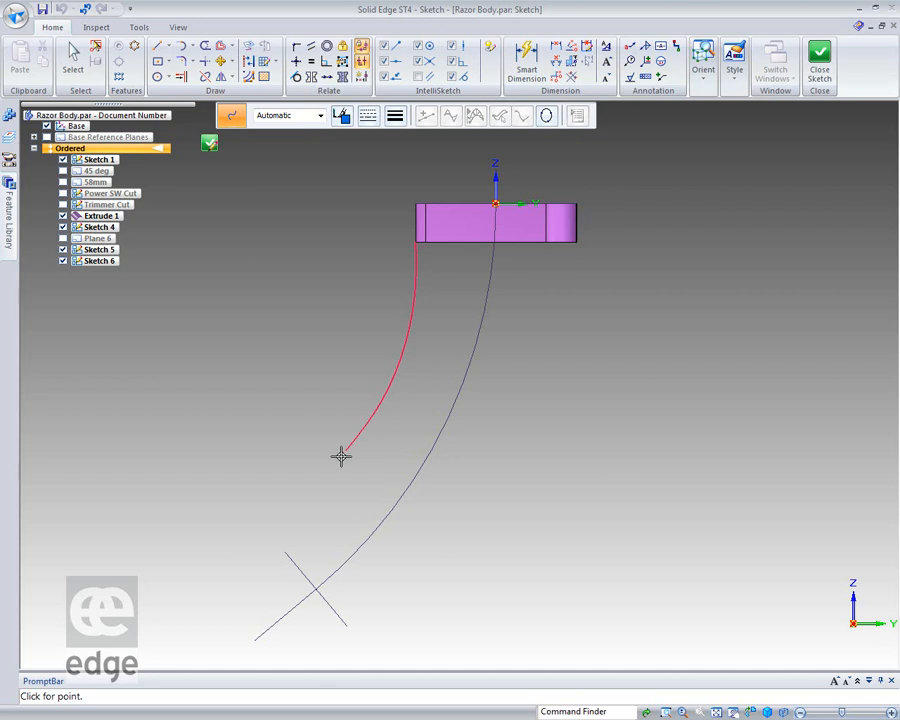
pyautogui.click(285, 552)
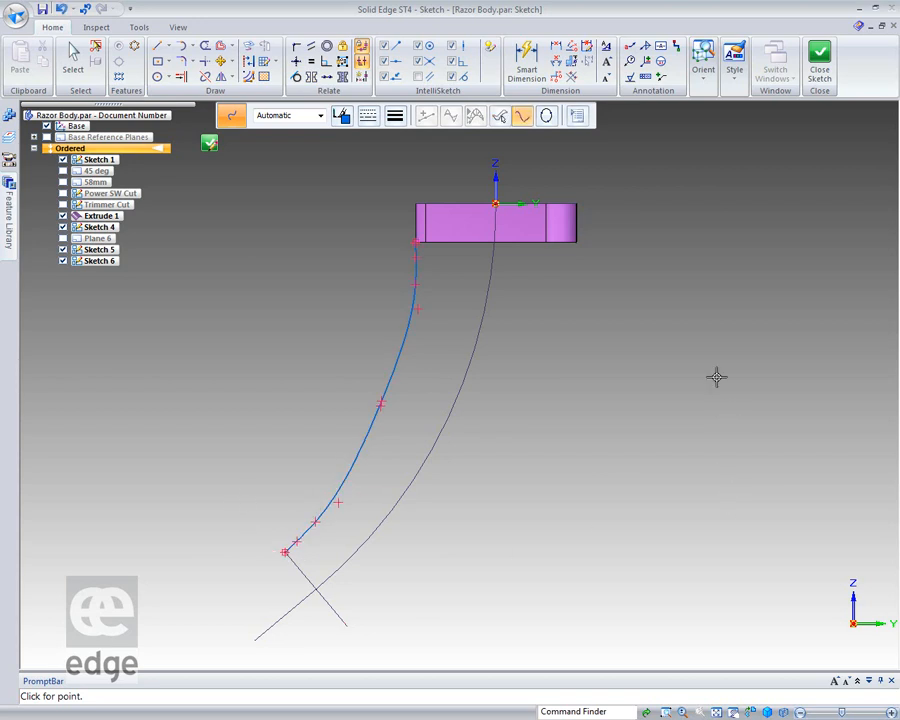
pyautogui.click(577, 244)
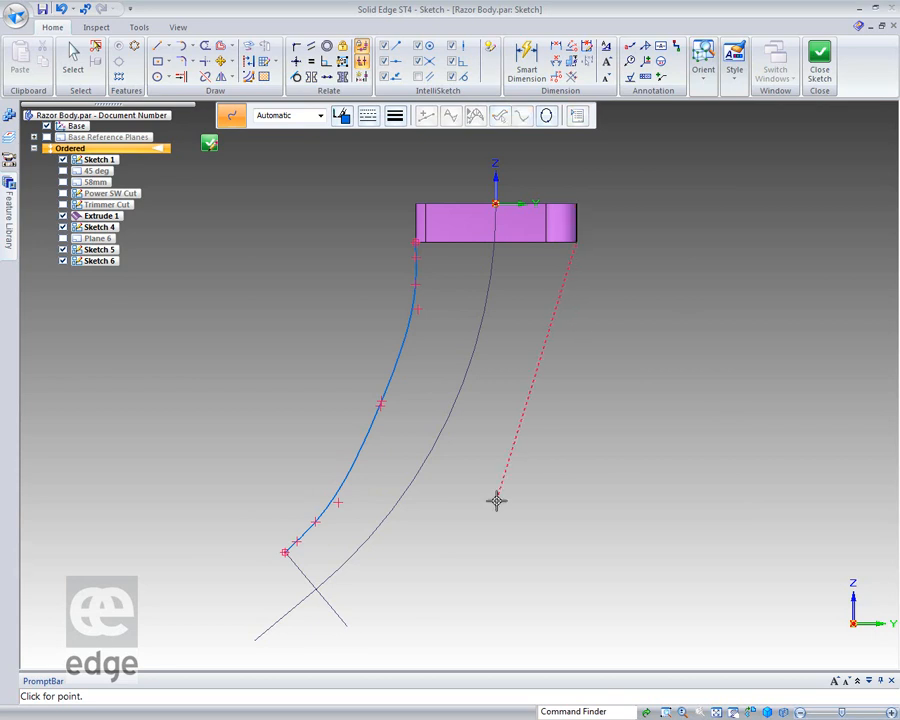
pyautogui.click(347, 625)
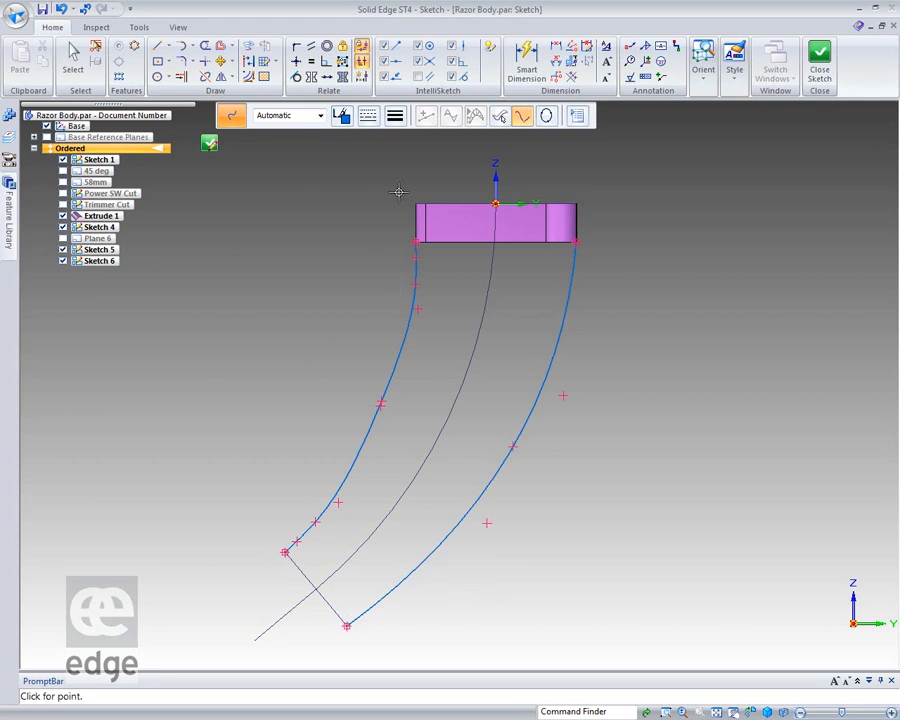
# - Pull the left curve's upper control vertex outward, then apply a Connect relation between that vertex and the head's left vertical edge
pyautogui.scroll(5, 389, 216)
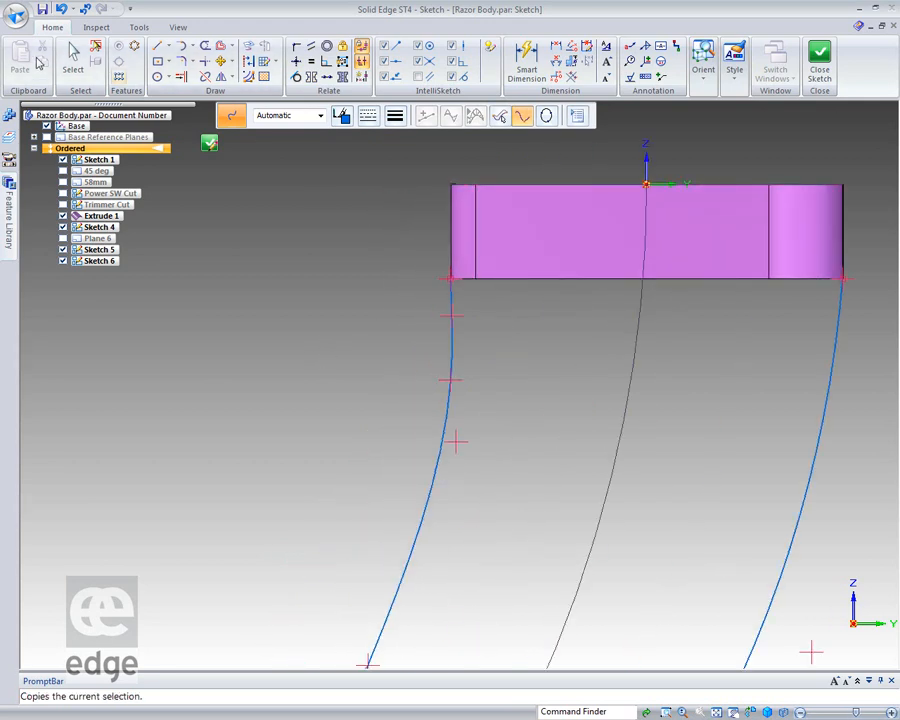
pyautogui.click(73, 58)
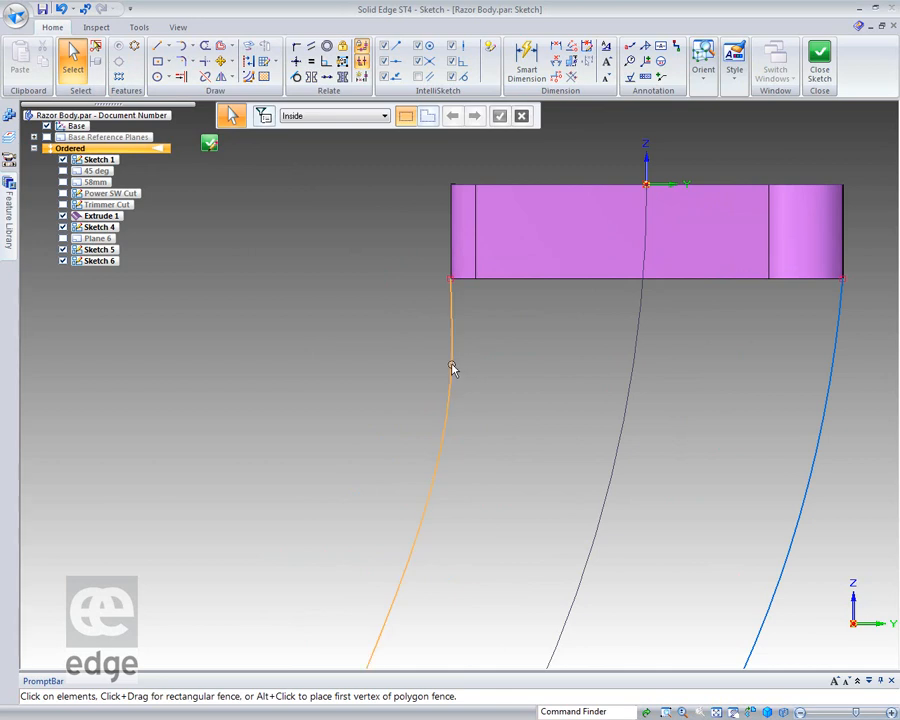
pyautogui.click(452, 368)
pyautogui.moveTo(451, 314); pyautogui.dragTo(421, 325)
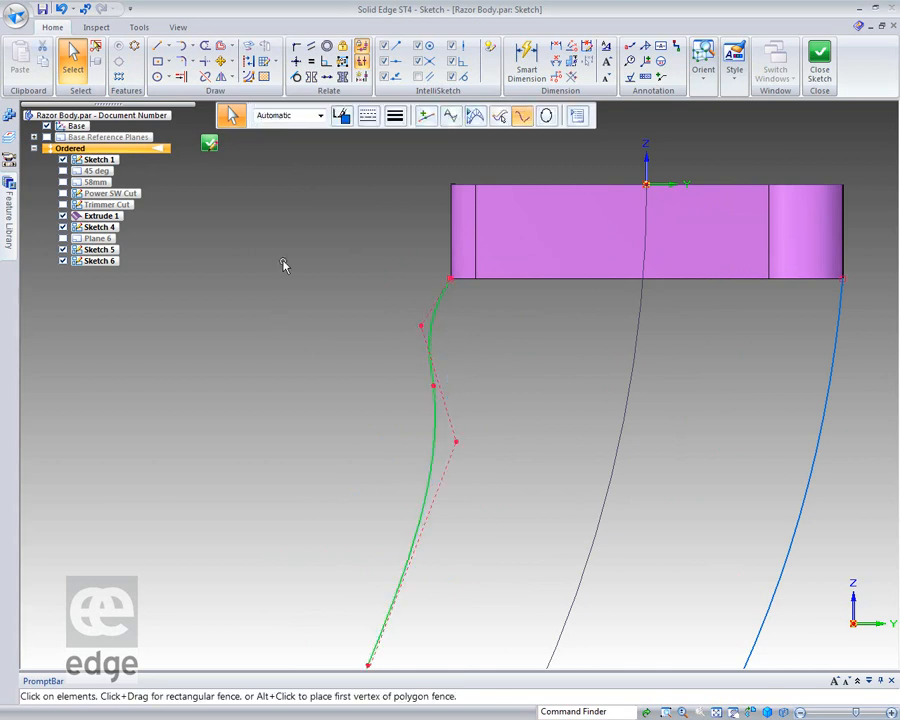
pyautogui.click(296, 61)
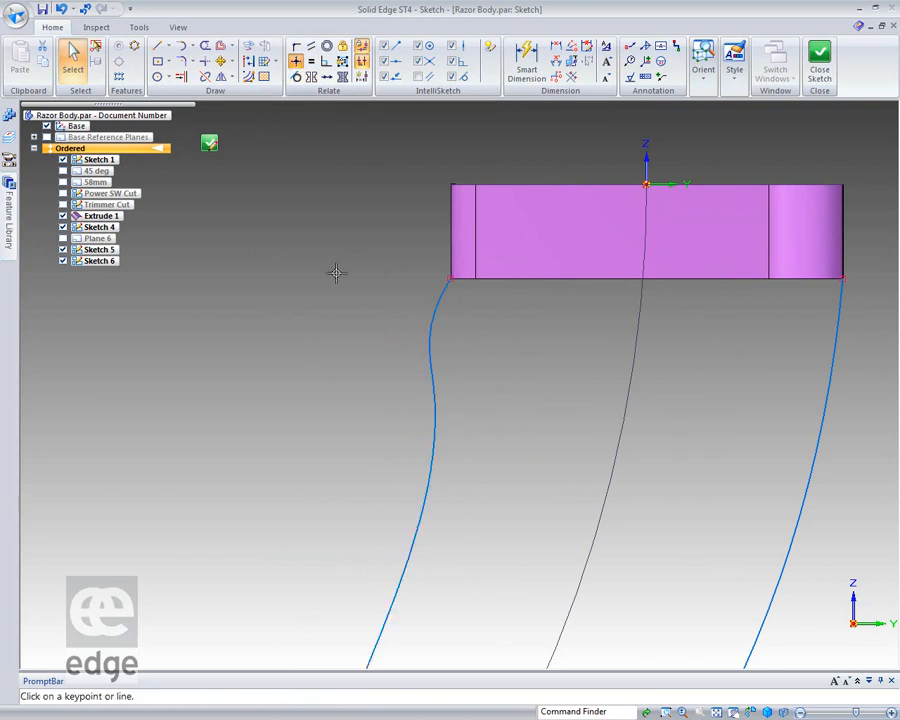
pyautogui.click(421, 321)
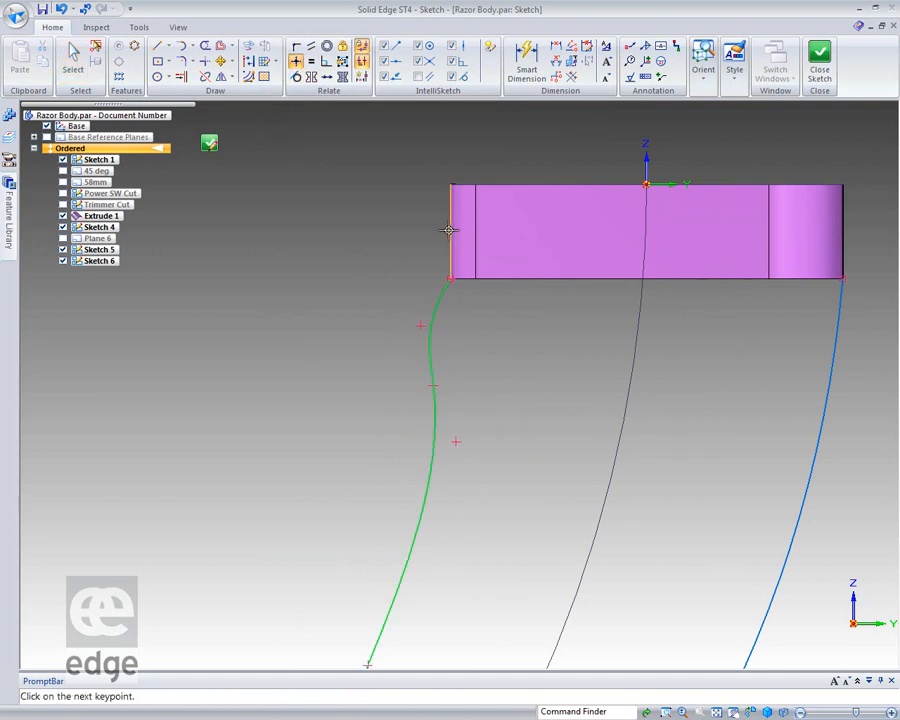
pyautogui.click(449, 231)
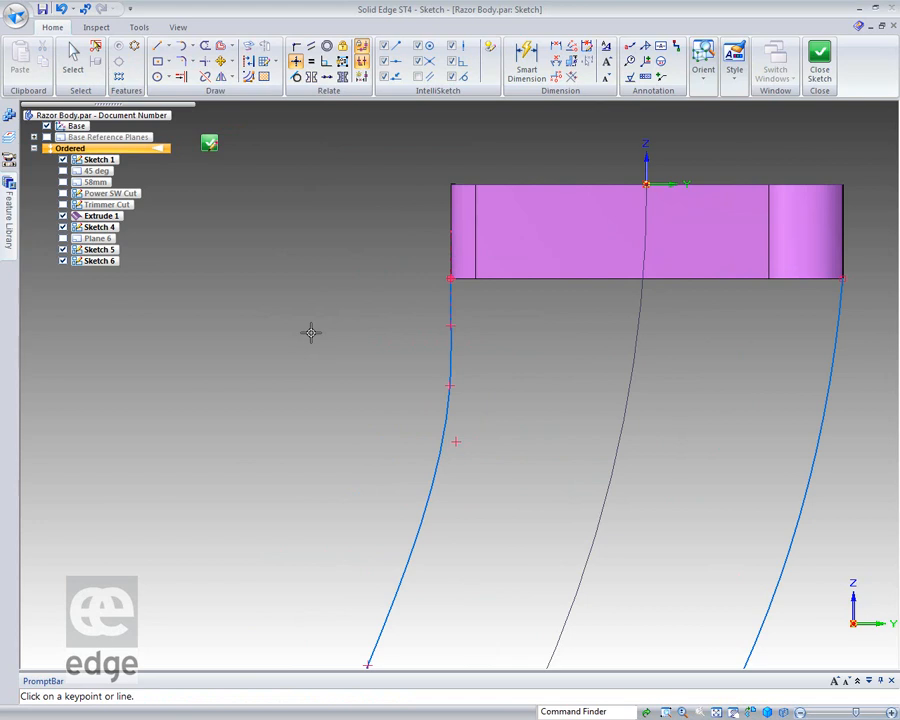
# - Make the right curve tangent to the head's right vertical edge
pyautogui.scroll(-3, 296, 330)
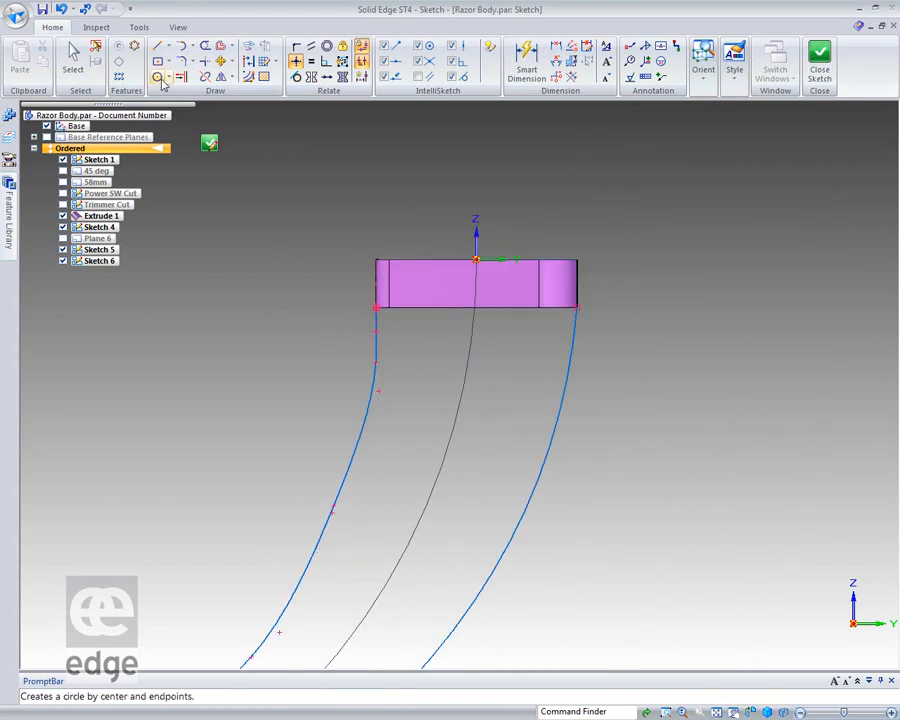
pyautogui.click(296, 76)
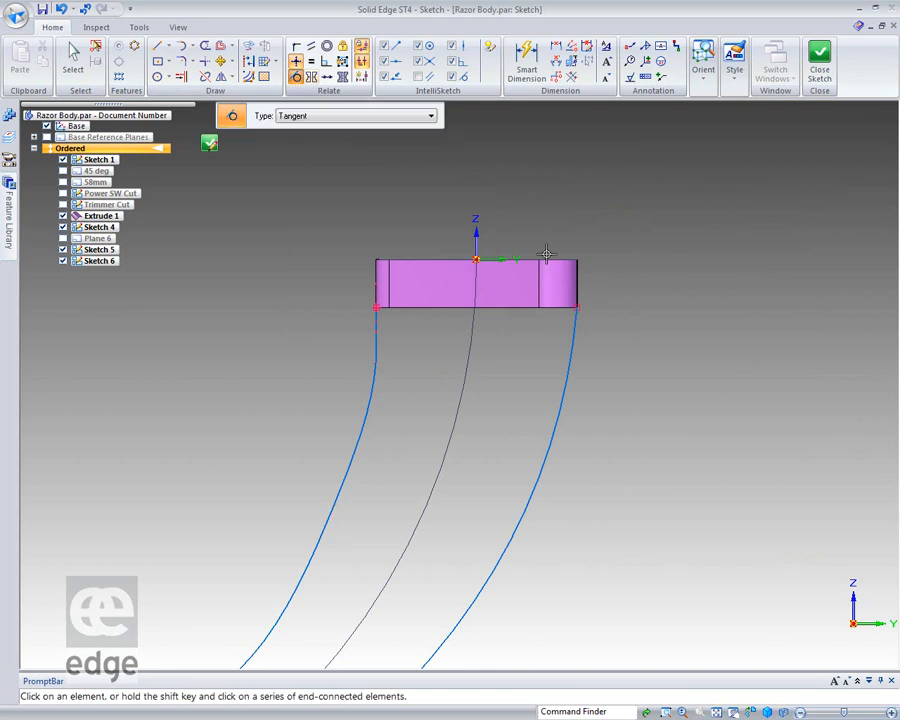
pyautogui.click(571, 338)
pyautogui.click(577, 293)
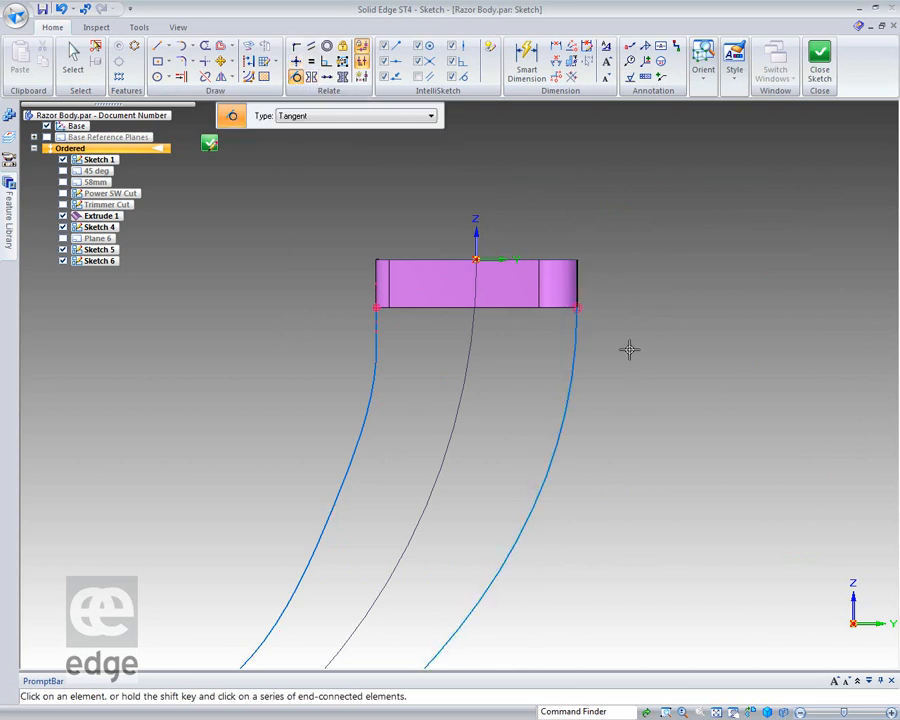
# - Draw a three-point arc of about 14 mm radius from the left curve's lower end to the centre path beyond the ellipse
pyautogui.scroll(2, 629, 349)
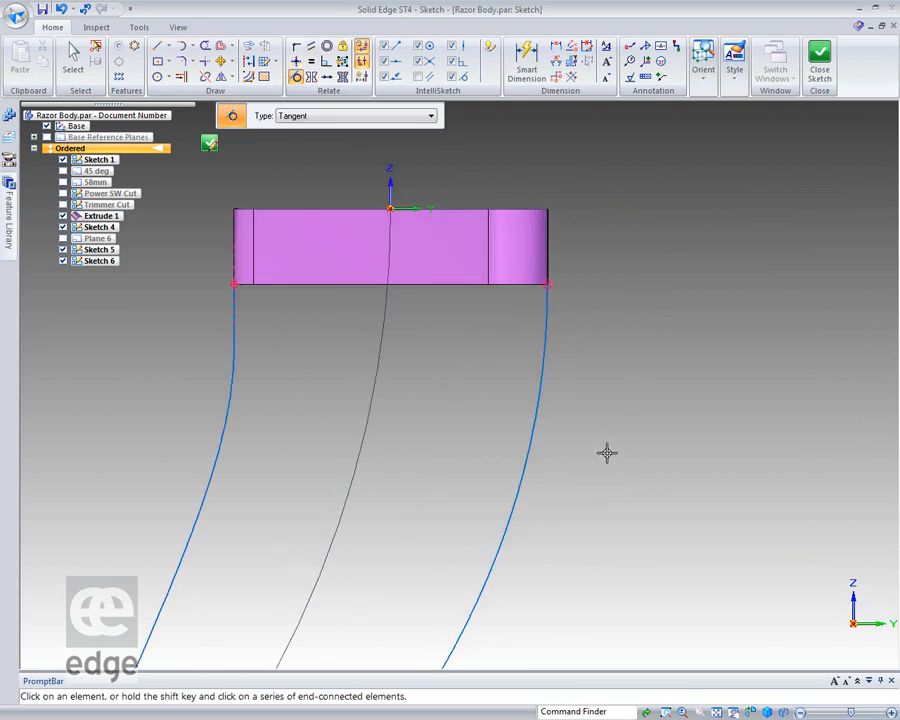
pyautogui.scroll(-3, 607, 452)
pyautogui.scroll(2, 280, 579)
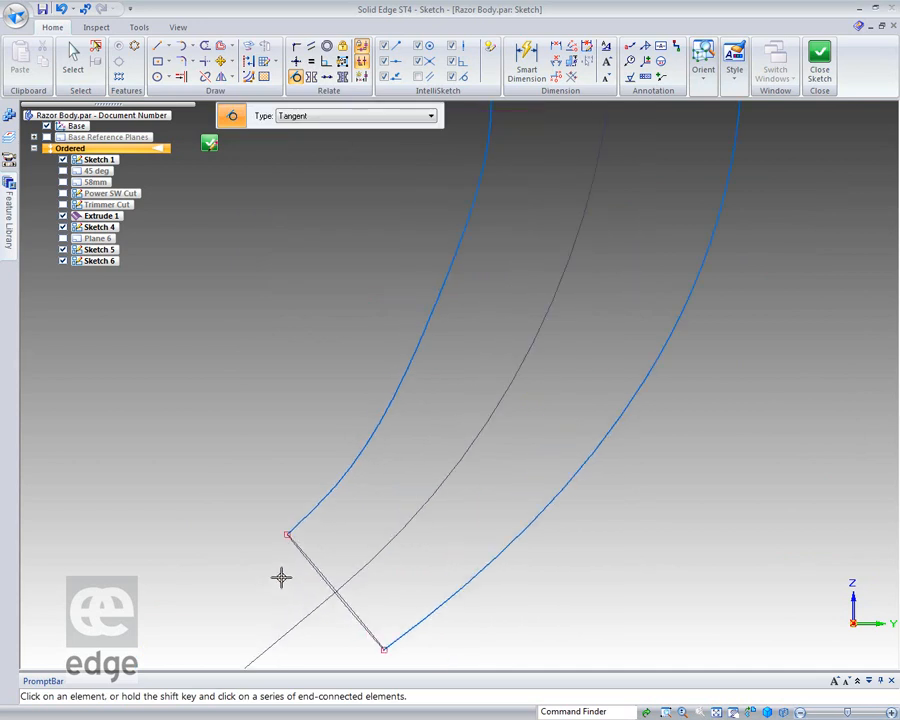
pyautogui.moveTo(270, 488)
pyautogui.mouseDown(button='middle')
pyautogui.moveTo(279, 486)
pyautogui.moveTo(269, 494)
pyautogui.mouseUp(button='middle')
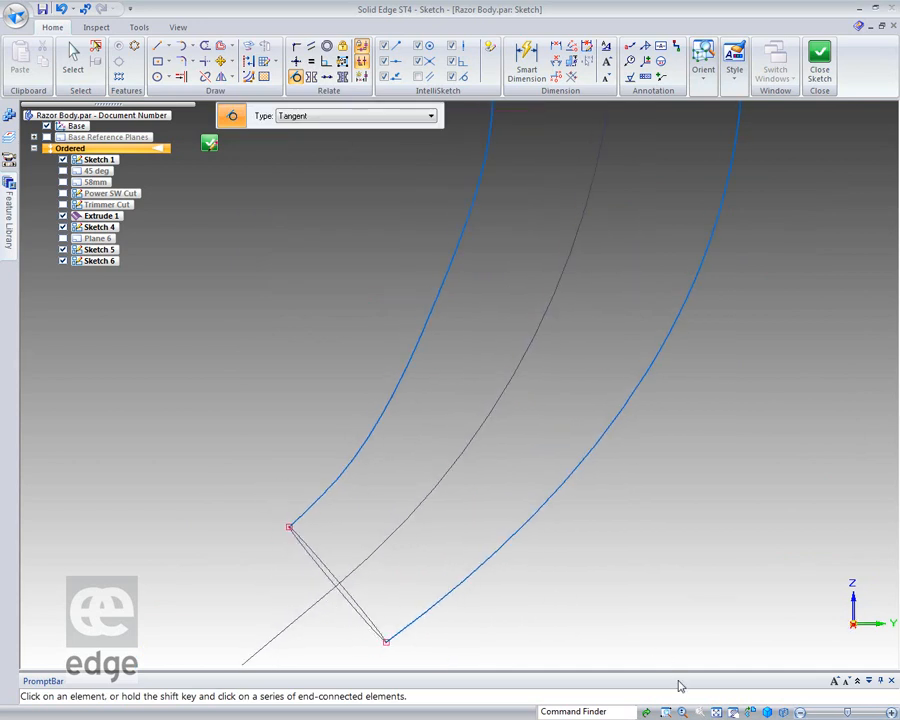
pyautogui.click(751, 712)
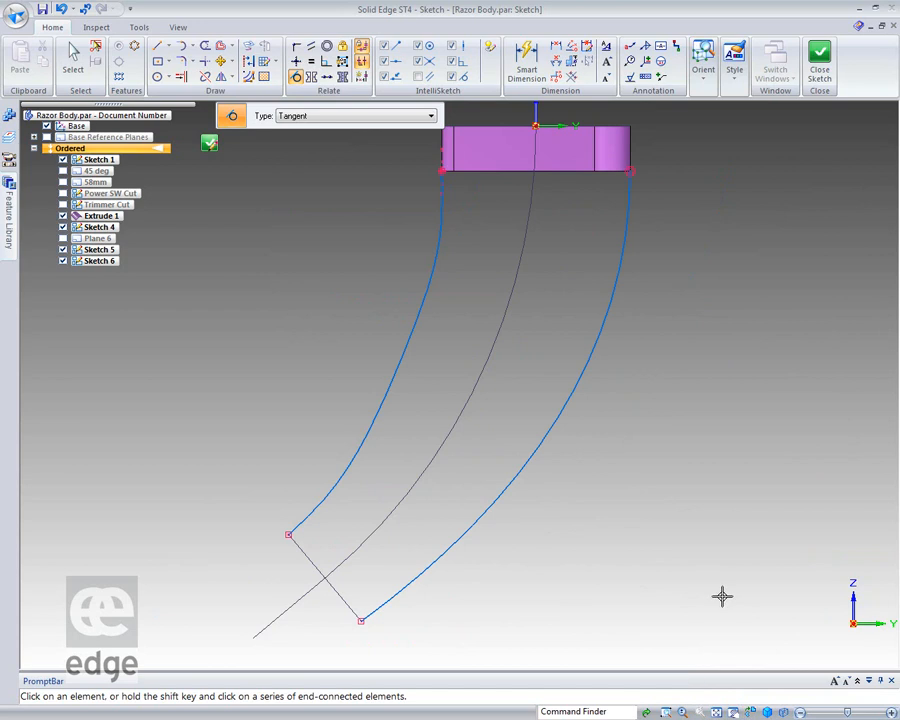
pyautogui.click(191, 46)
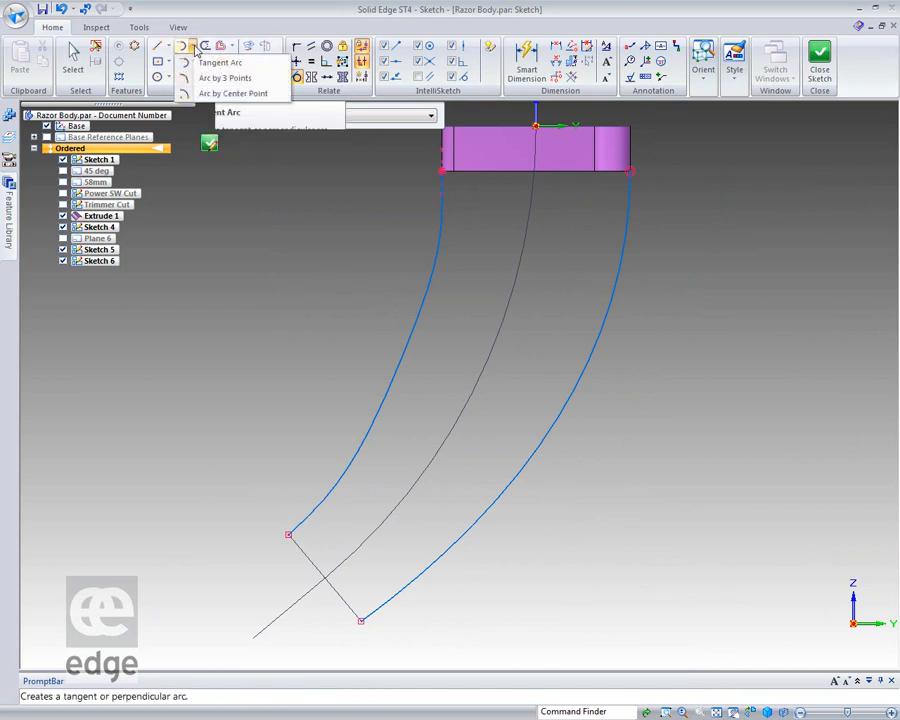
pyautogui.click(188, 80)
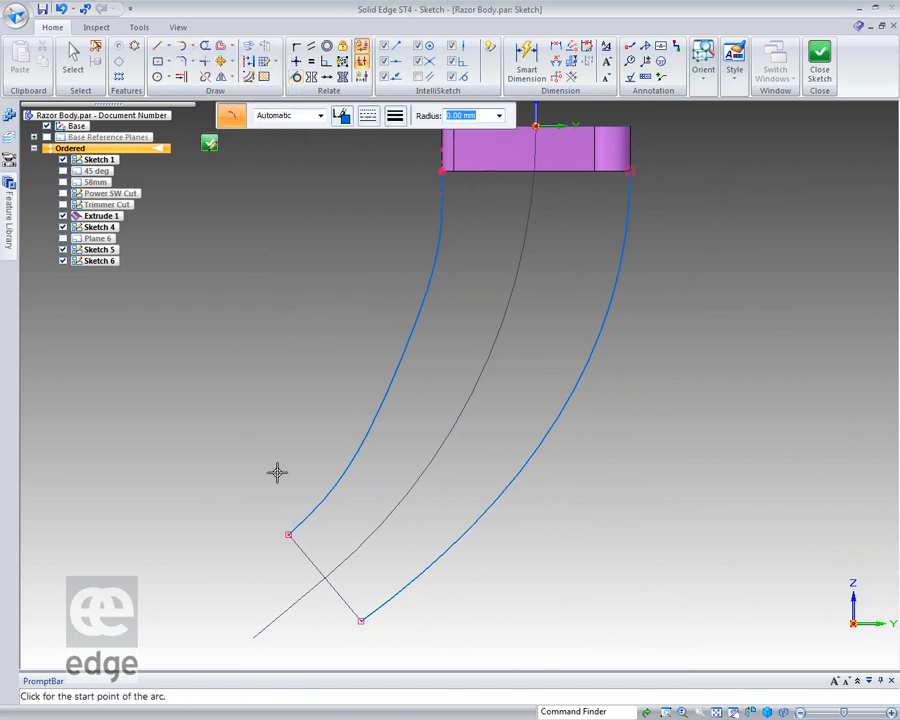
pyautogui.click(287, 536)
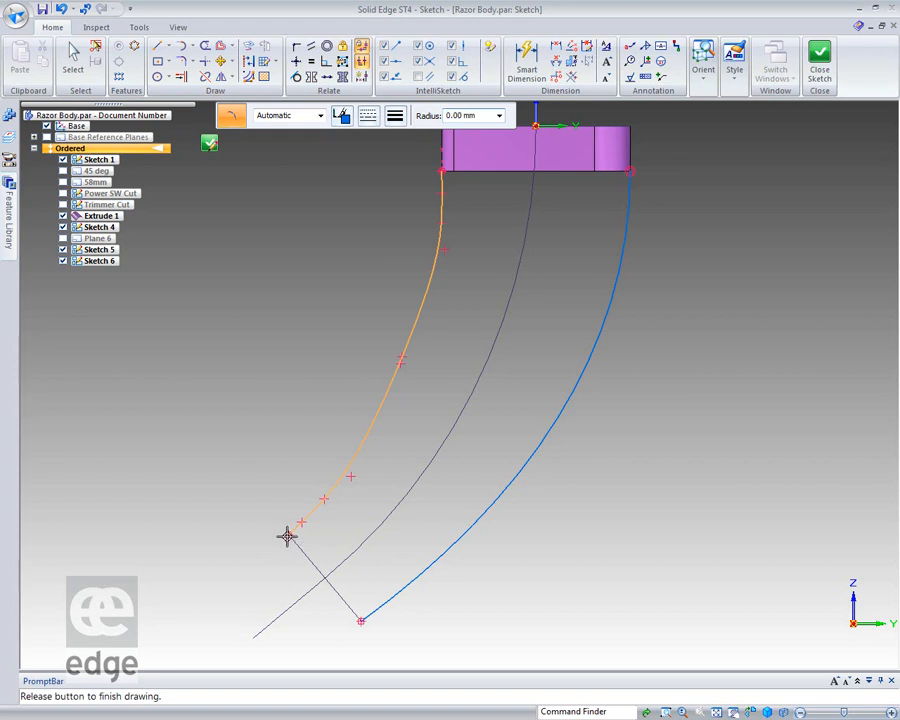
pyautogui.click(287, 611)
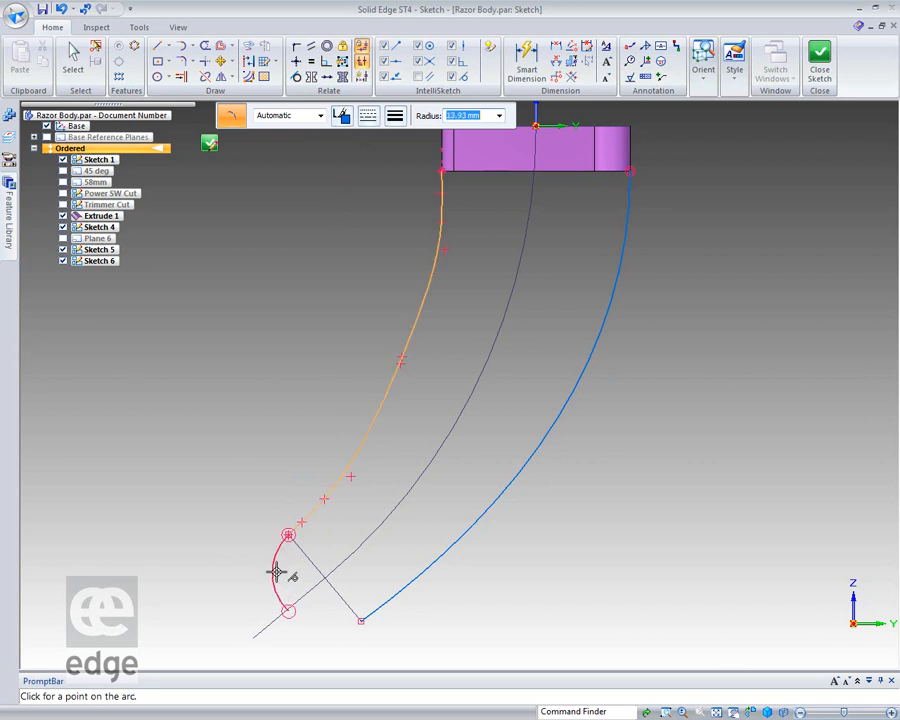
pyautogui.click(266, 571)
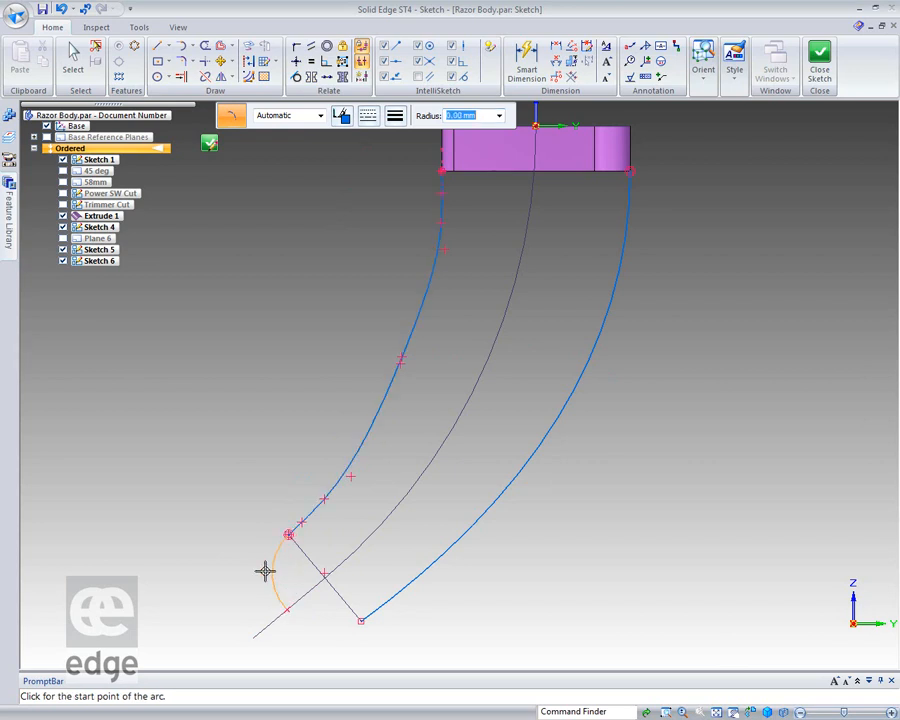
# - Draw a second three-point arc from the right curve's lower end to the first arc's end on the centre path
pyautogui.click(361, 621)
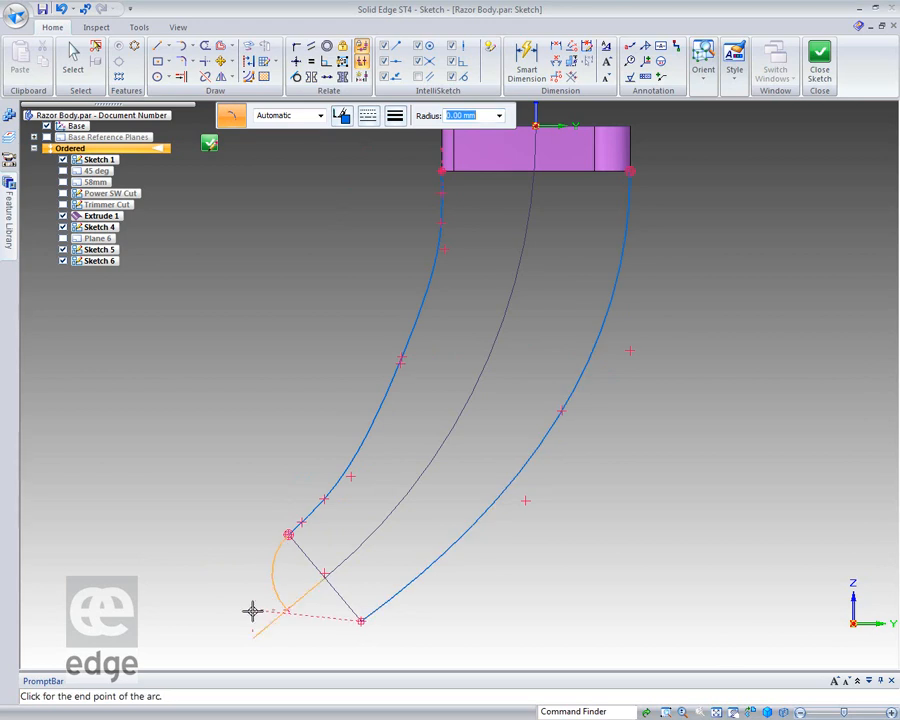
pyautogui.click(288, 609)
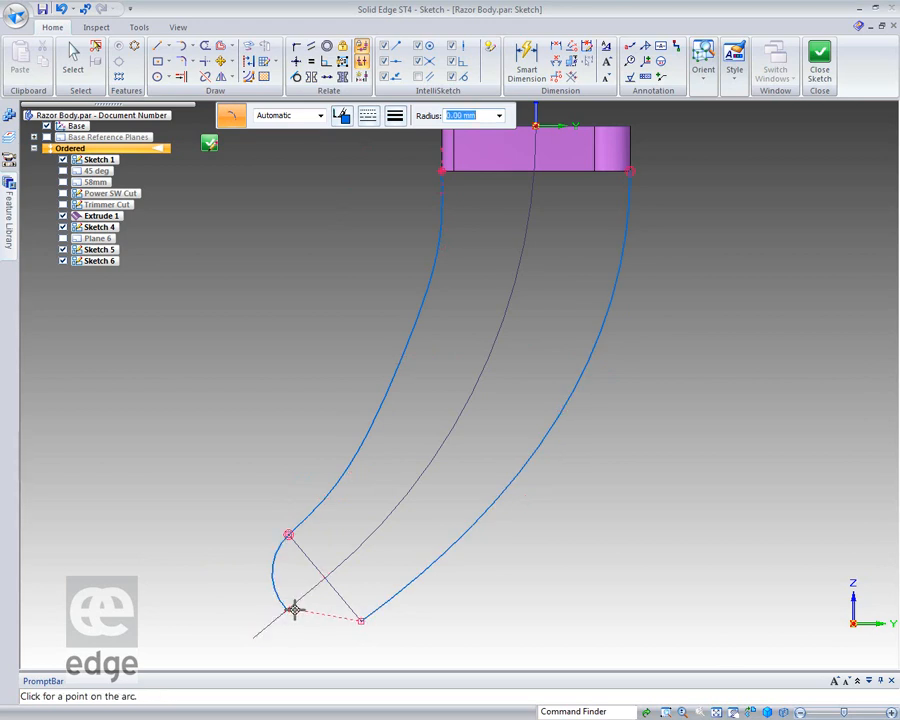
pyautogui.click(320, 625)
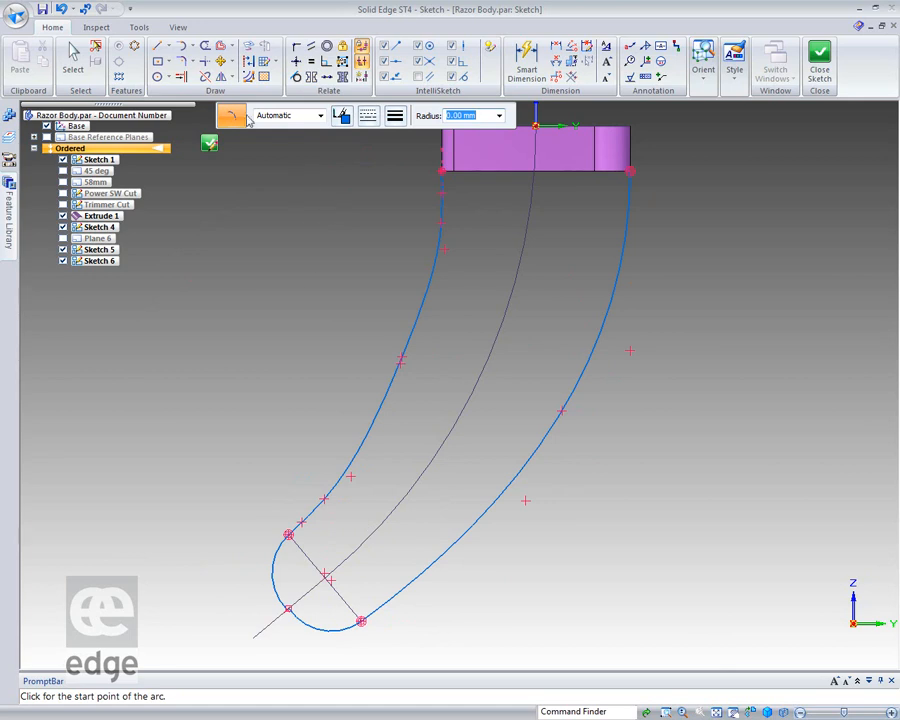
# - Apply a tangent relation between the two end arcs where they meet on the centre path
pyautogui.click(296, 77)
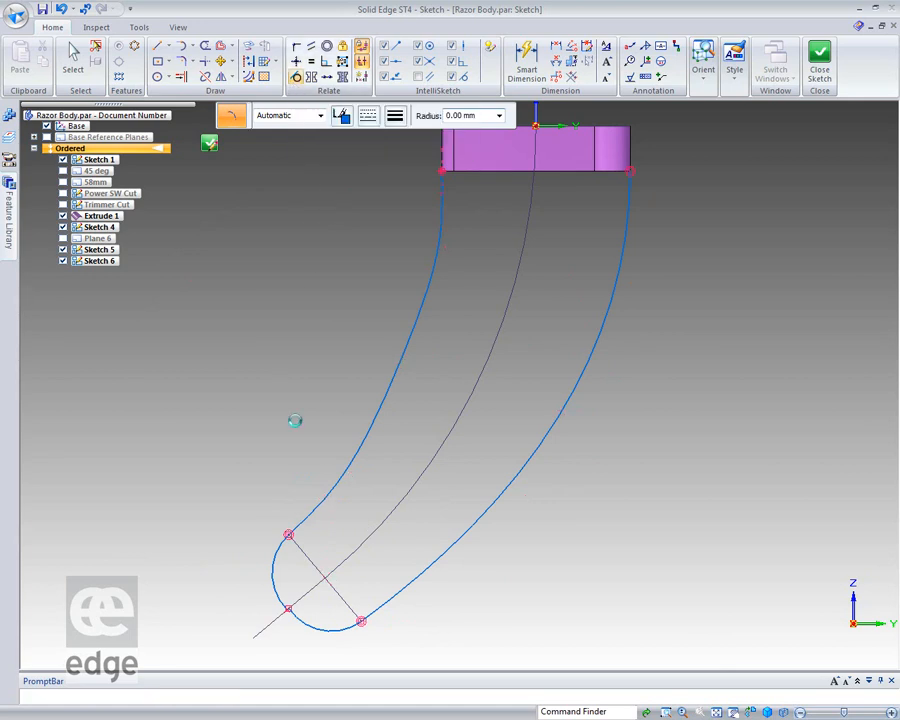
pyautogui.click(302, 622)
pyautogui.click(276, 596)
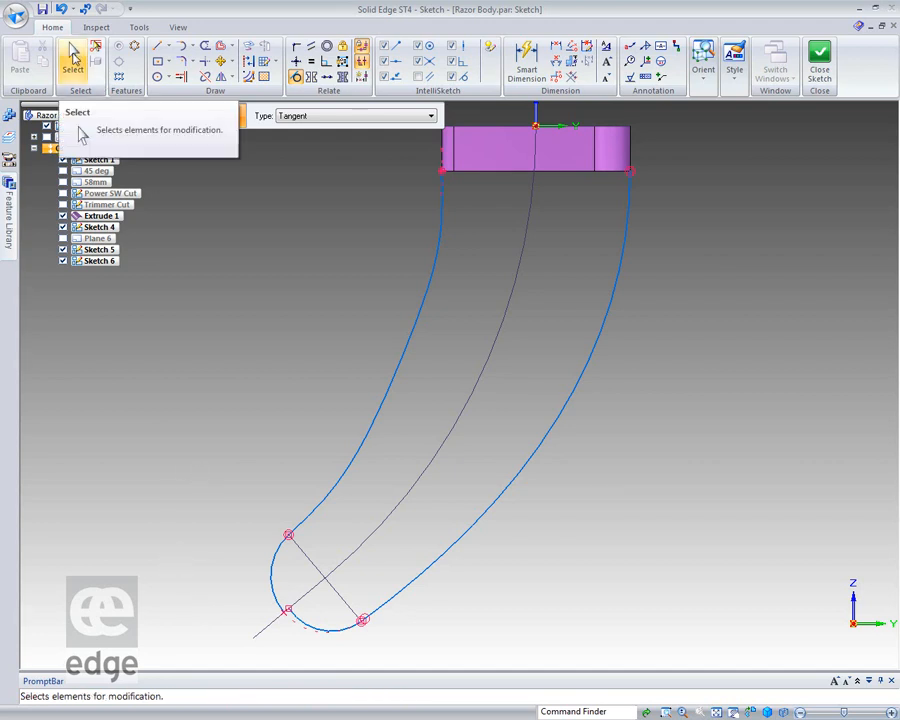
# - Undo the last tangent relation and connect the two end arcs' endpoints where they meet on the centre path
pyautogui.click(73, 57)
pyautogui.click(61, 8)
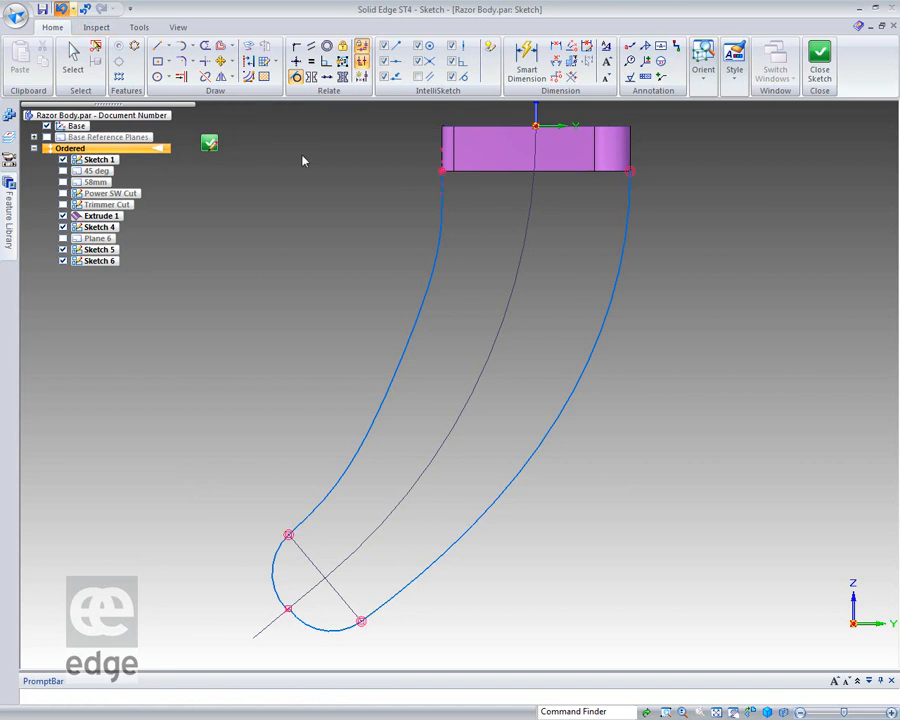
pyautogui.click(296, 46)
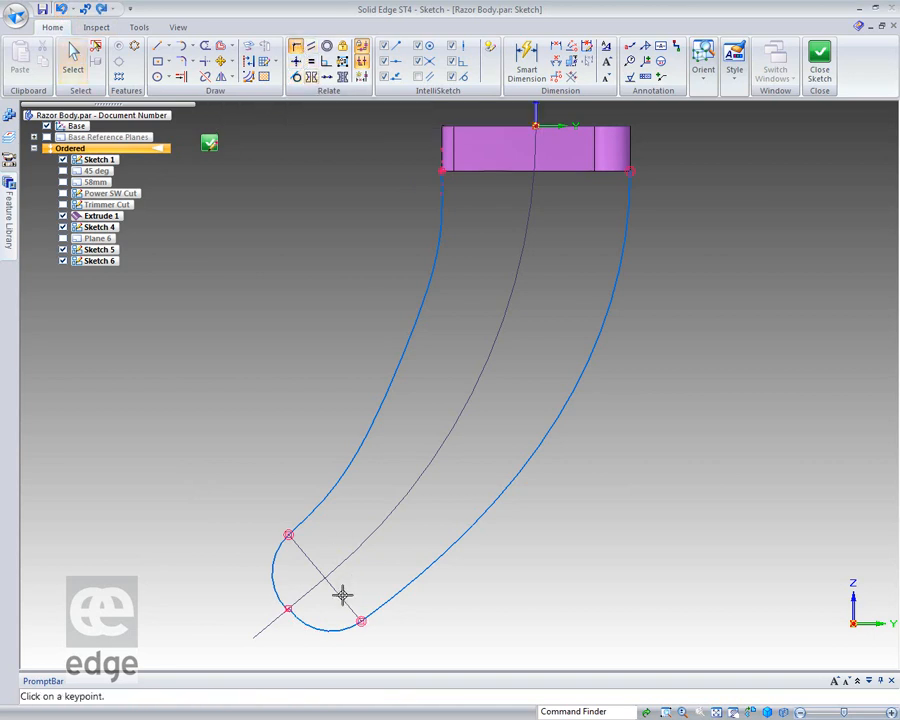
pyautogui.click(289, 609)
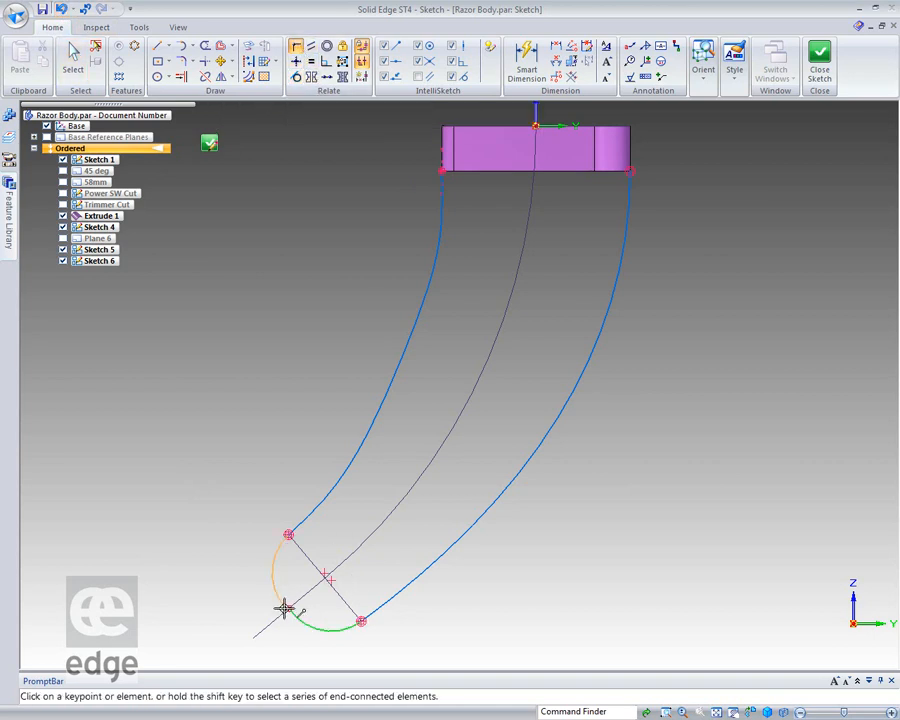
pyautogui.click(285, 608)
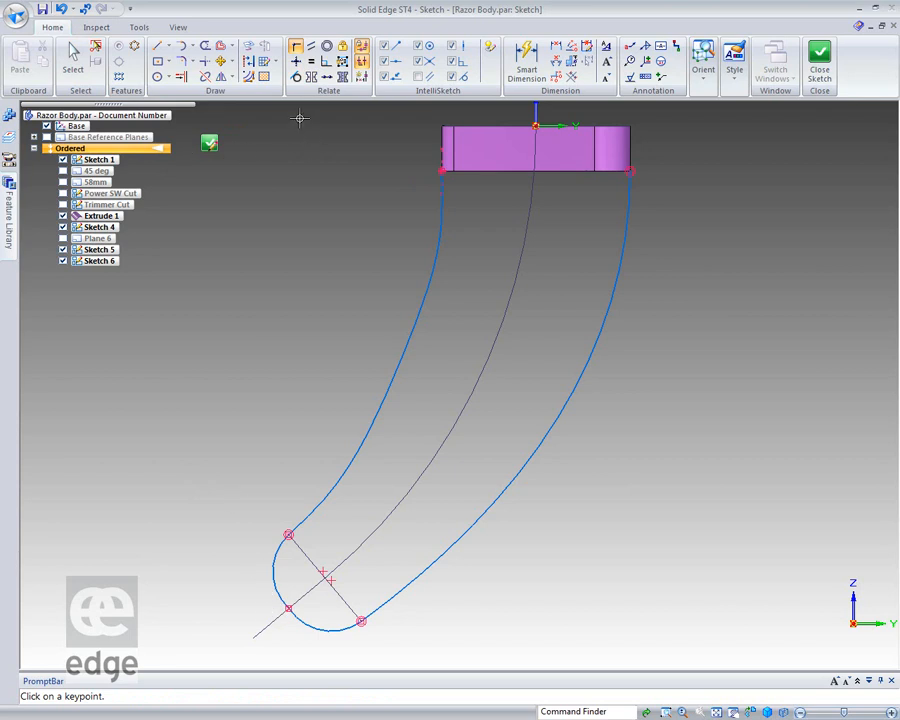
# - Try a tangent relation between the two connected end arcs
pyautogui.click(296, 76)
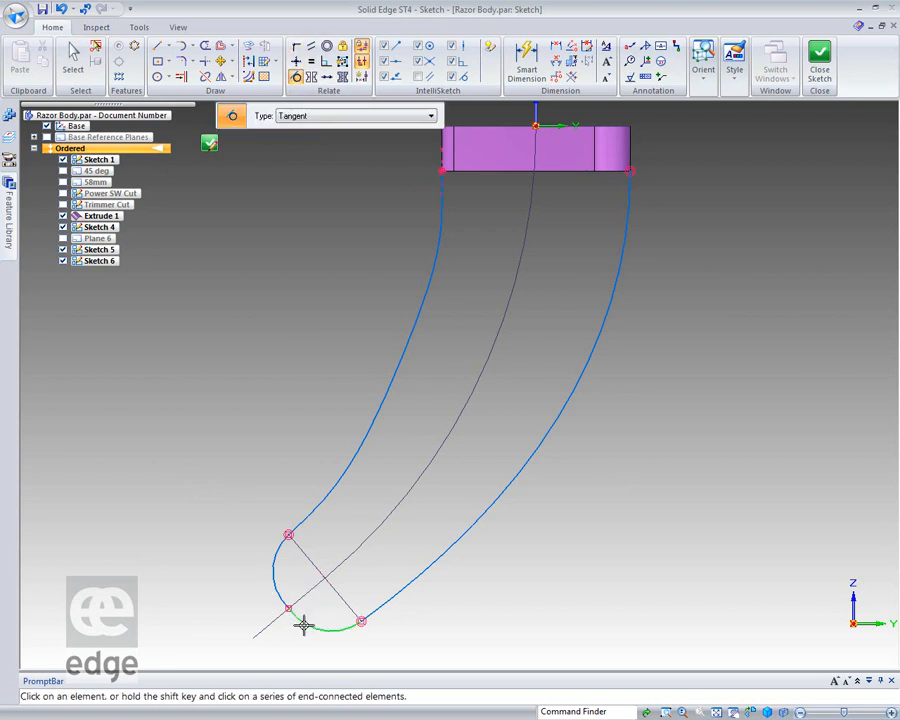
pyautogui.click(279, 598)
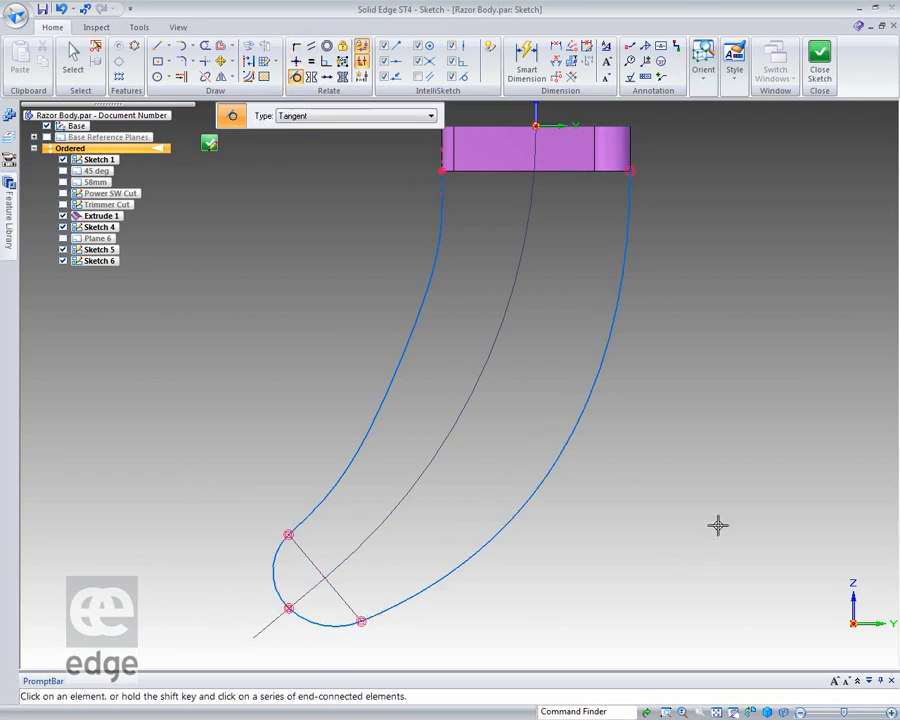
pyautogui.click(73, 55)
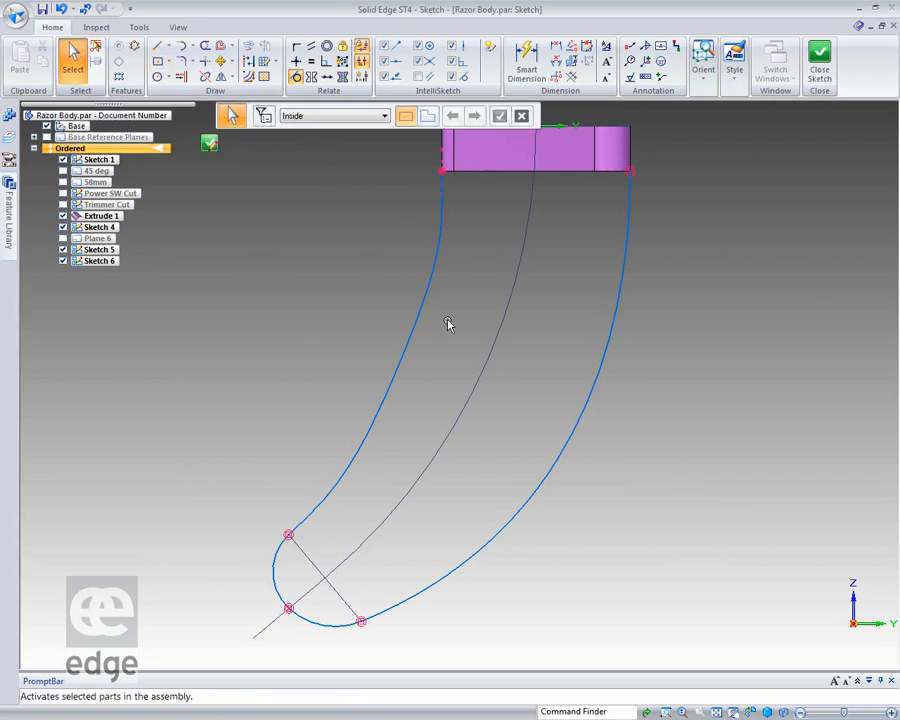
# - Try moving the right curve's lower control point inward, and undo this reshaping together with the end arcs' tangent relation
pyautogui.click(583, 424)
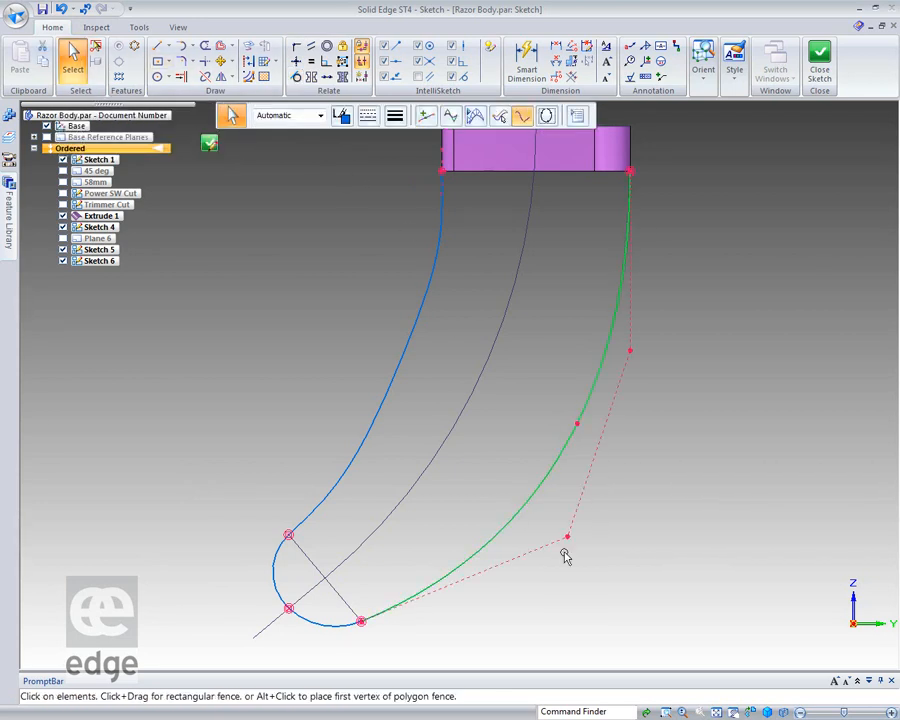
pyautogui.moveTo(567, 539); pyautogui.dragTo(546, 530)
pyautogui.rightClick(615, 533)
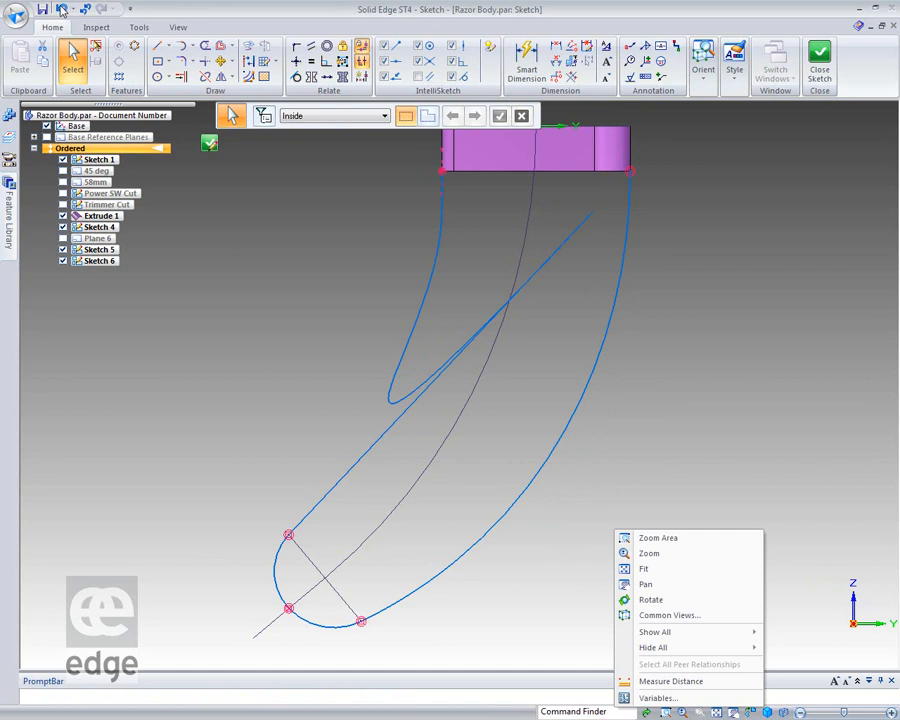
pyautogui.click(61, 9)
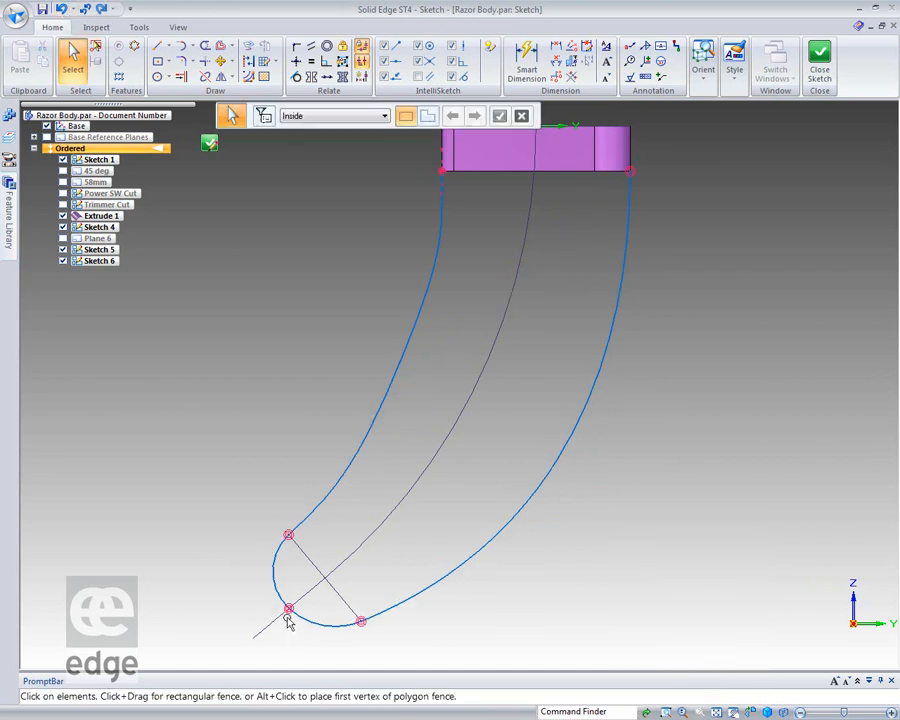
pyautogui.click(61, 9)
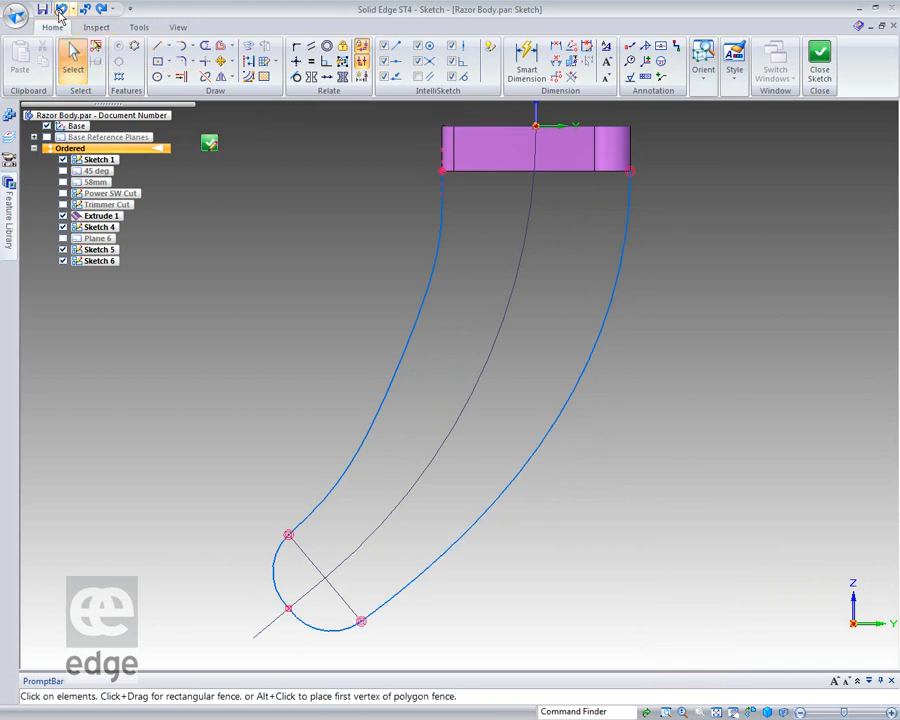
# - Flatten the lower part of the right curve by moving its lower control point slightly towards the centre path
pyautogui.click(562, 409)
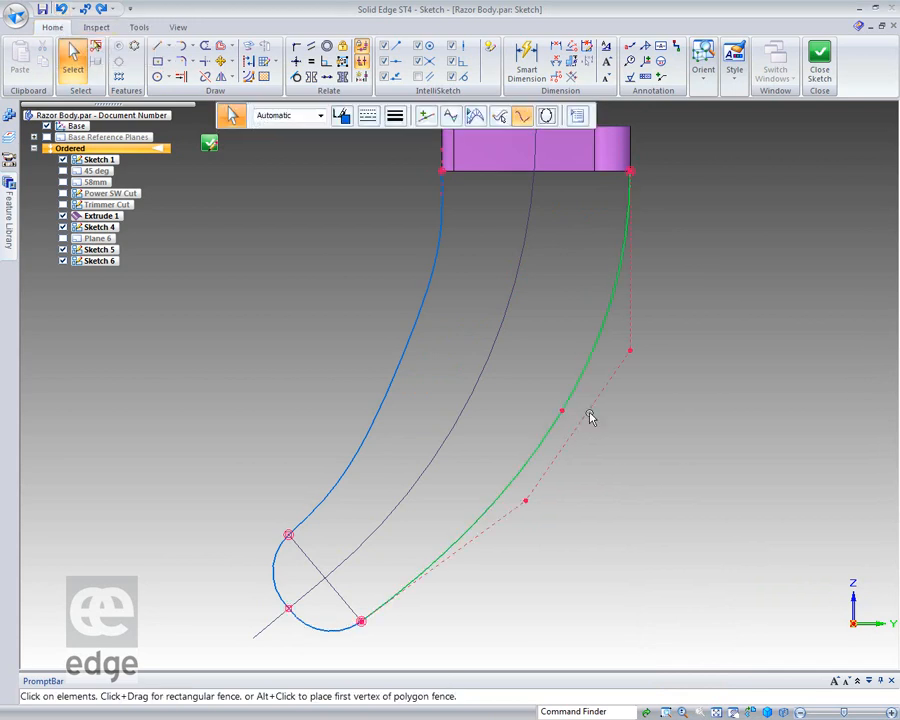
pyautogui.moveTo(528, 503); pyautogui.dragTo(510, 488)
pyautogui.click(607, 493)
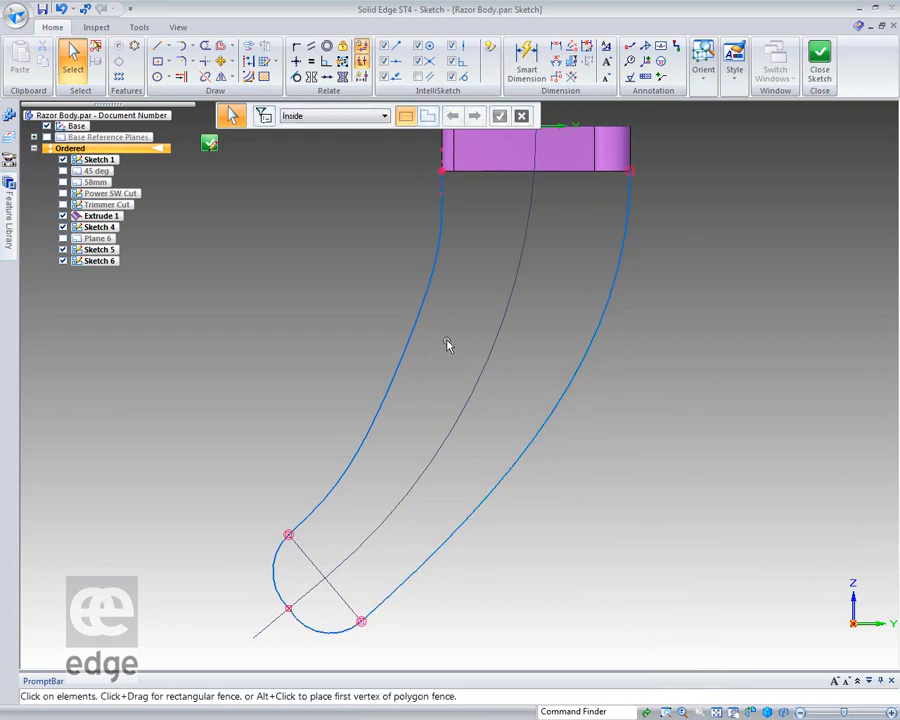
# - Reshape the left curve into a grip by moving its upper control point outward and its middle control point inward past the centre path
pyautogui.click(416, 320)
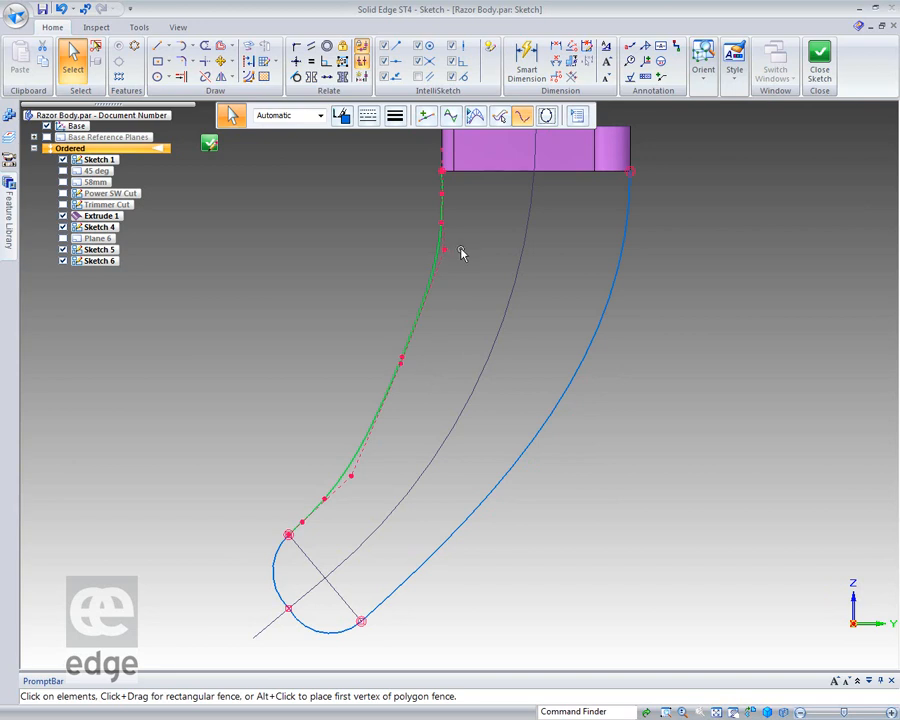
pyautogui.moveTo(442, 249); pyautogui.dragTo(422, 249)
pyautogui.moveTo(404, 365); pyautogui.dragTo(470, 410)
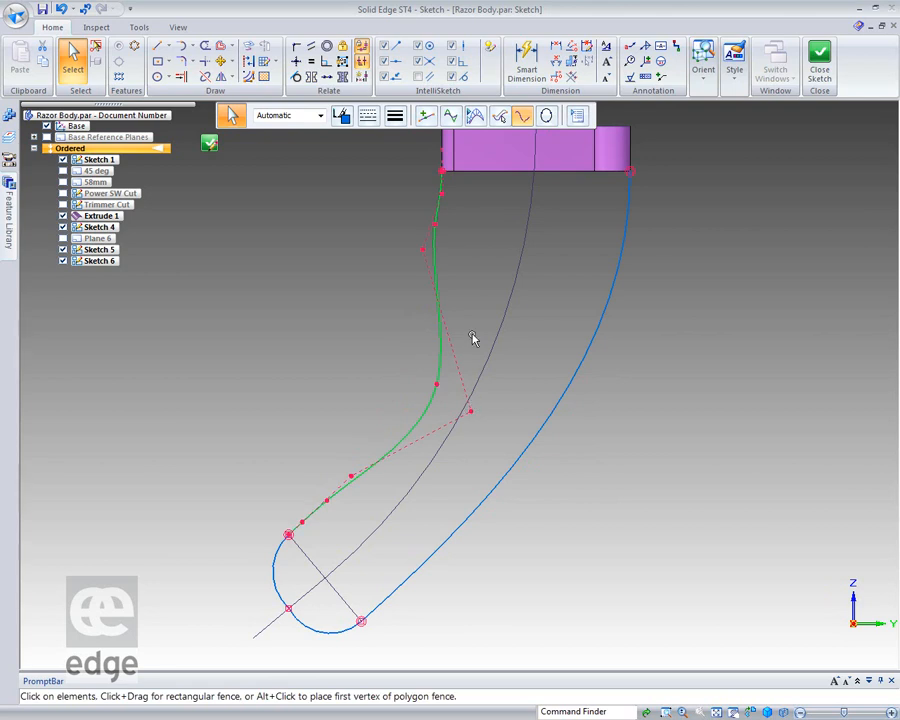
pyautogui.moveTo(424, 249); pyautogui.dragTo(404, 268)
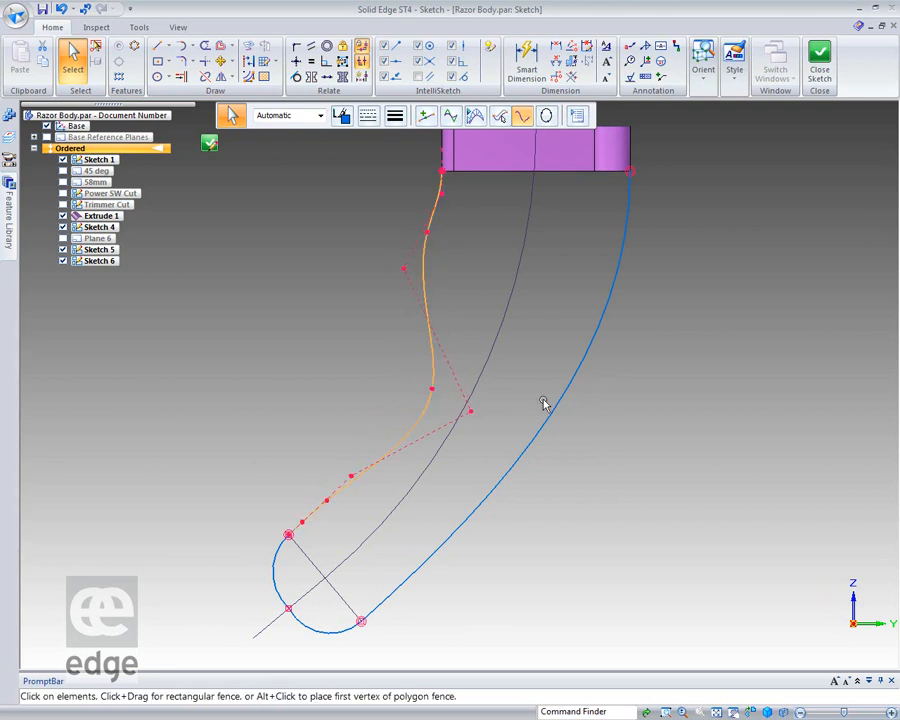
pyautogui.click(516, 431)
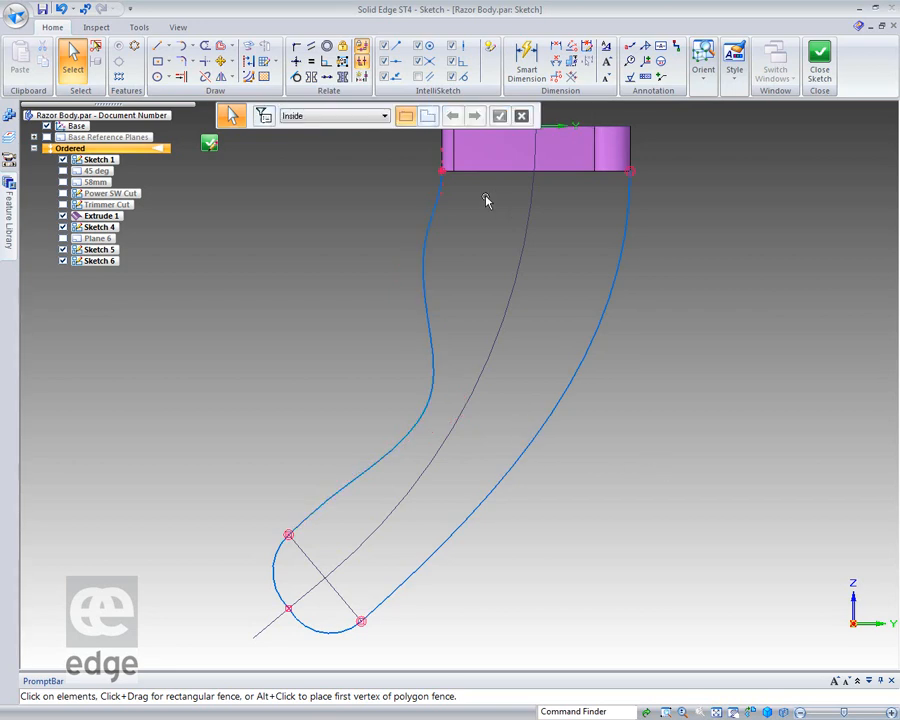
# - Soften the left curve's bend by moving its middle control point back outward and raising its upper control point towards the head
pyautogui.click(411, 423)
pyautogui.moveTo(474, 412); pyautogui.dragTo(446, 393)
pyautogui.click(642, 448)
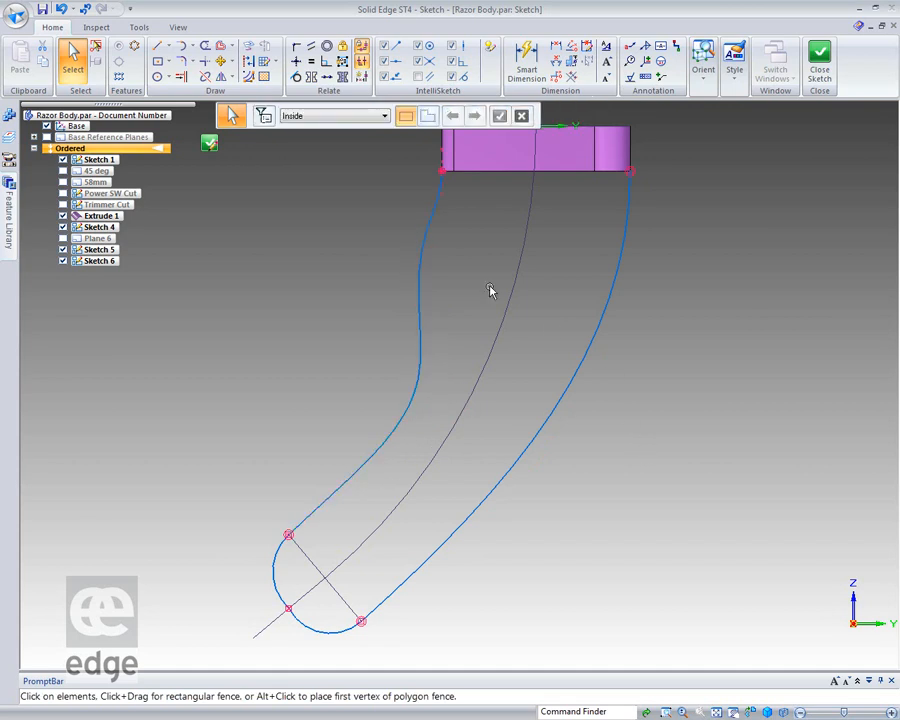
pyautogui.click(420, 270)
pyautogui.moveTo(404, 270); pyautogui.dragTo(405, 242)
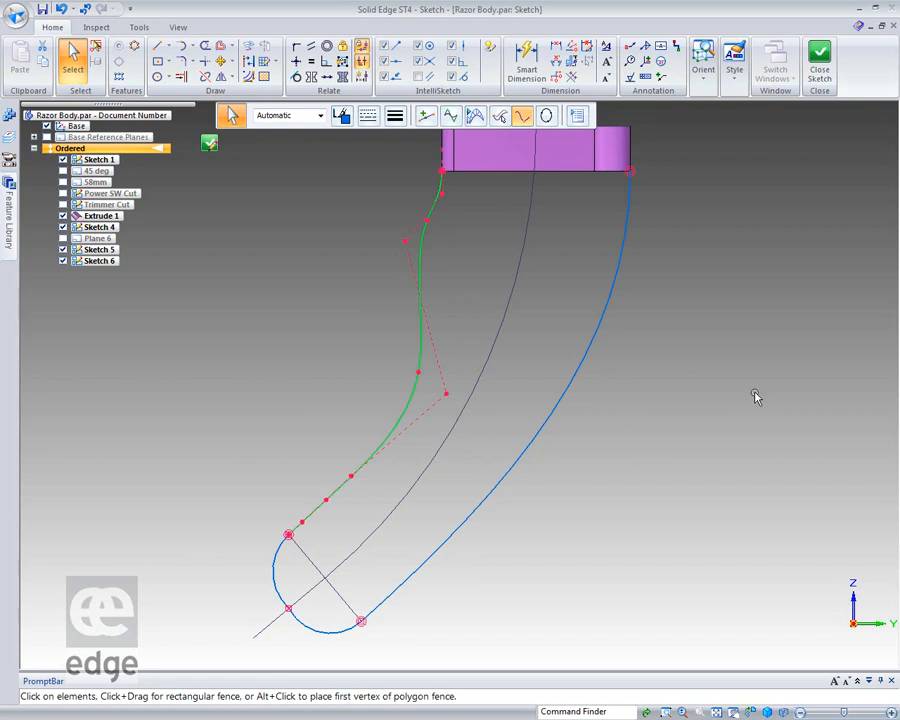
pyautogui.click(755, 394)
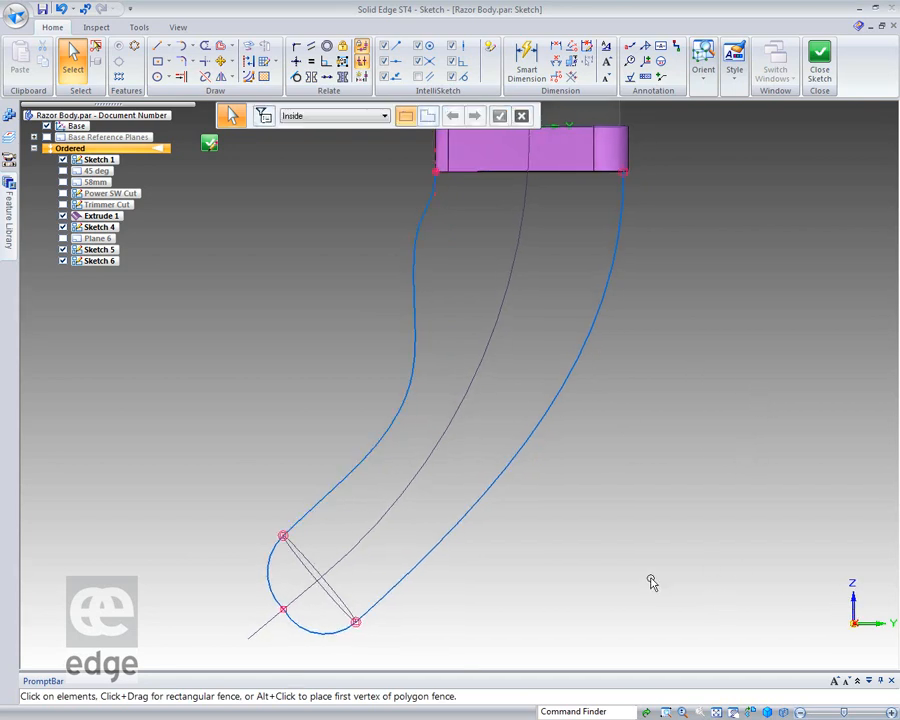
# - Delete the connect relations that join the end arcs to each other and to the centre path
pyautogui.moveTo(640, 553)
pyautogui.mouseDown(button='middle')
pyautogui.moveTo(713, 573)
pyautogui.moveTo(781, 560)
pyautogui.moveTo(624, 567)
pyautogui.moveTo(639, 543)
pyautogui.moveTo(640, 556)
pyautogui.mouseUp(button='middle')
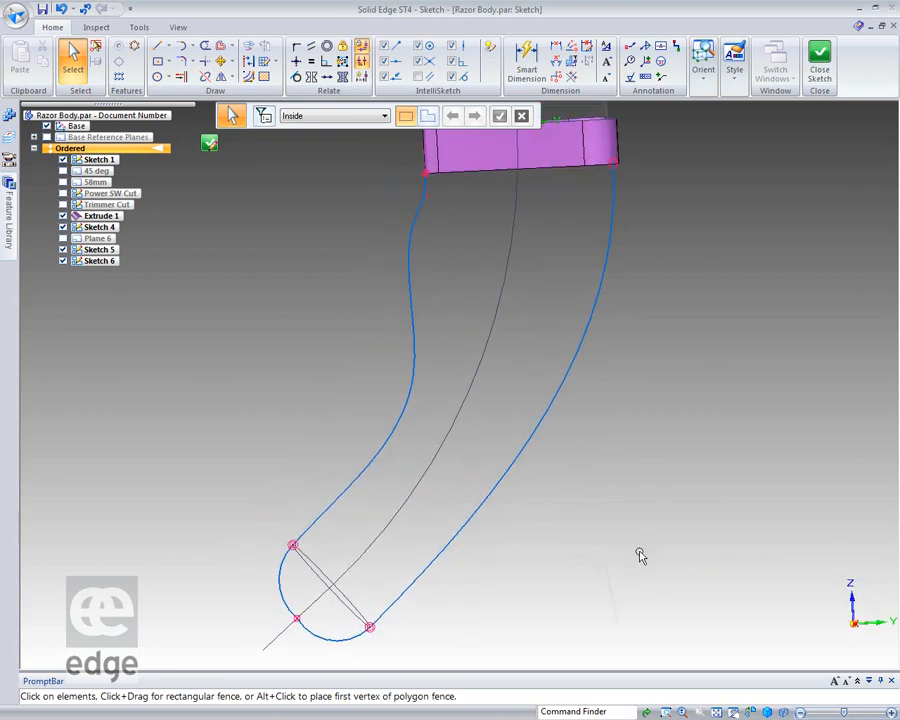
pyautogui.click(302, 621)
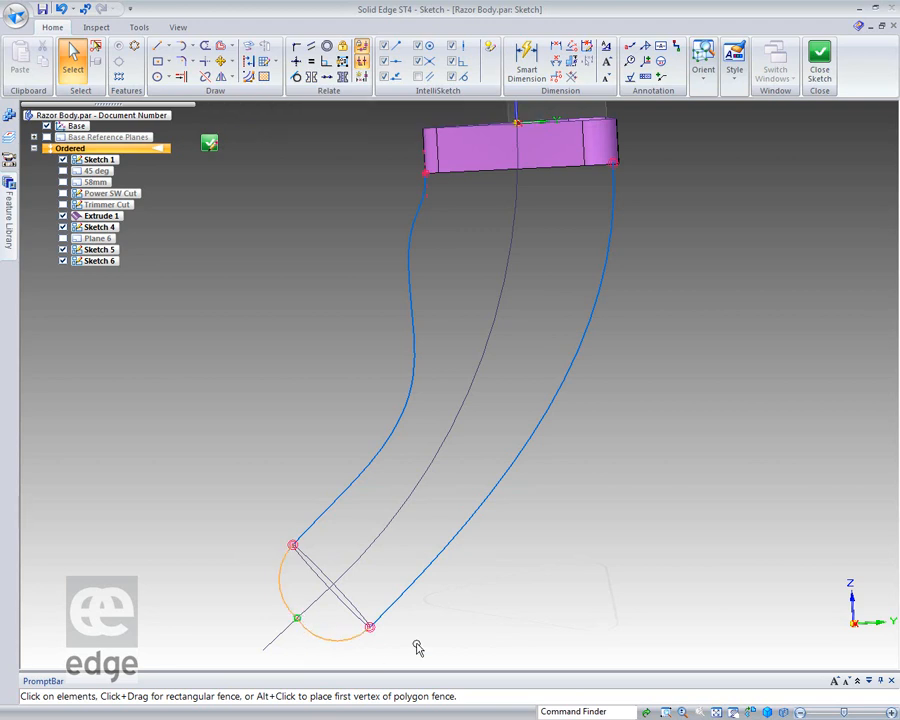
pyautogui.click(471, 598)
pyautogui.click(302, 624)
pyautogui.click(457, 620)
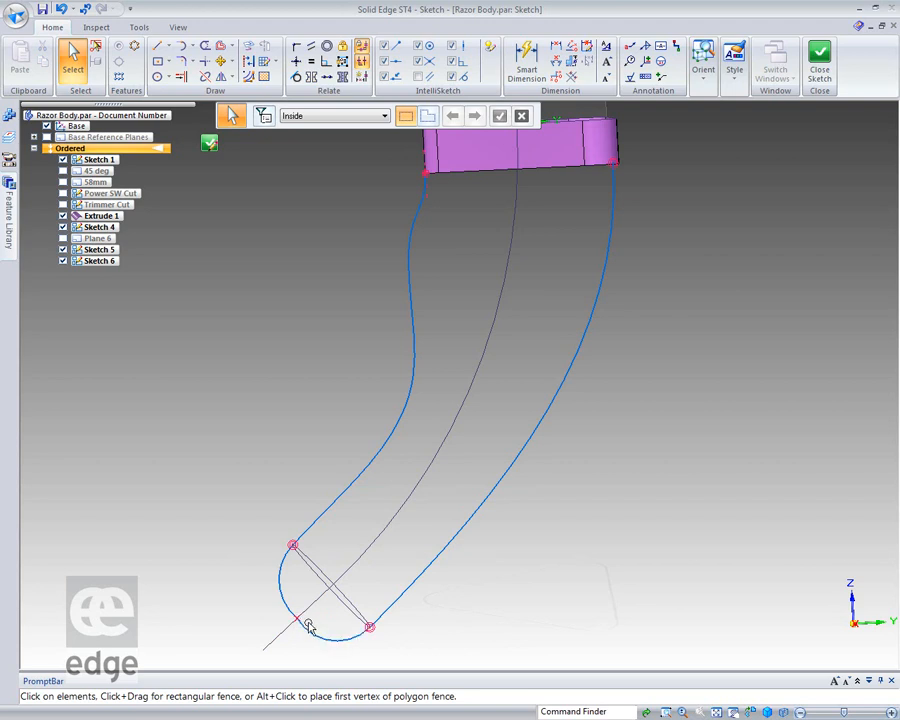
pyautogui.scroll(3, 301, 614)
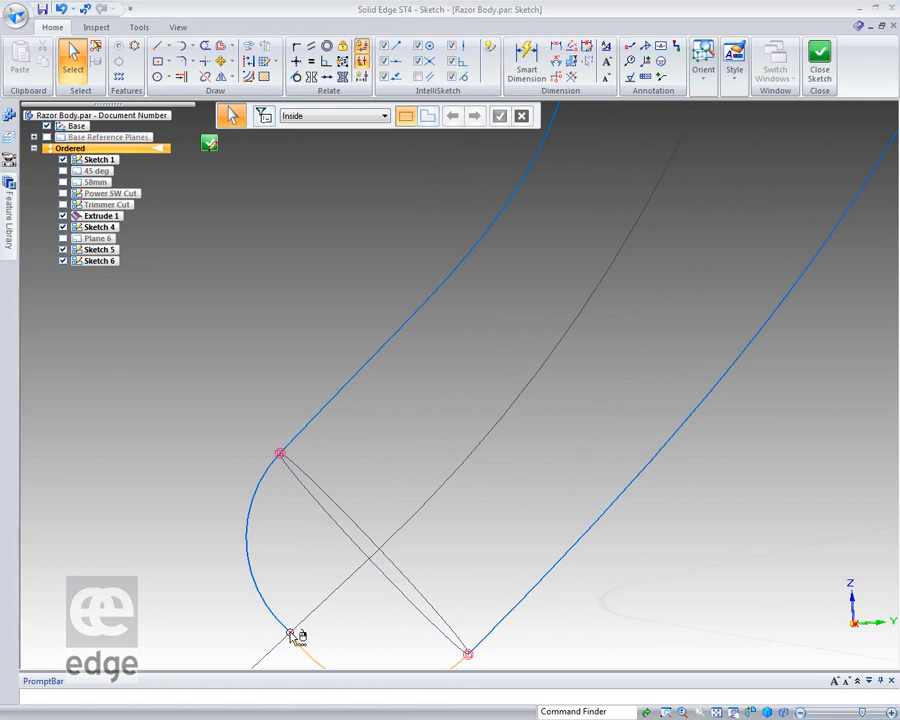
pyautogui.rightClick(294, 637)
pyautogui.click(154, 650)
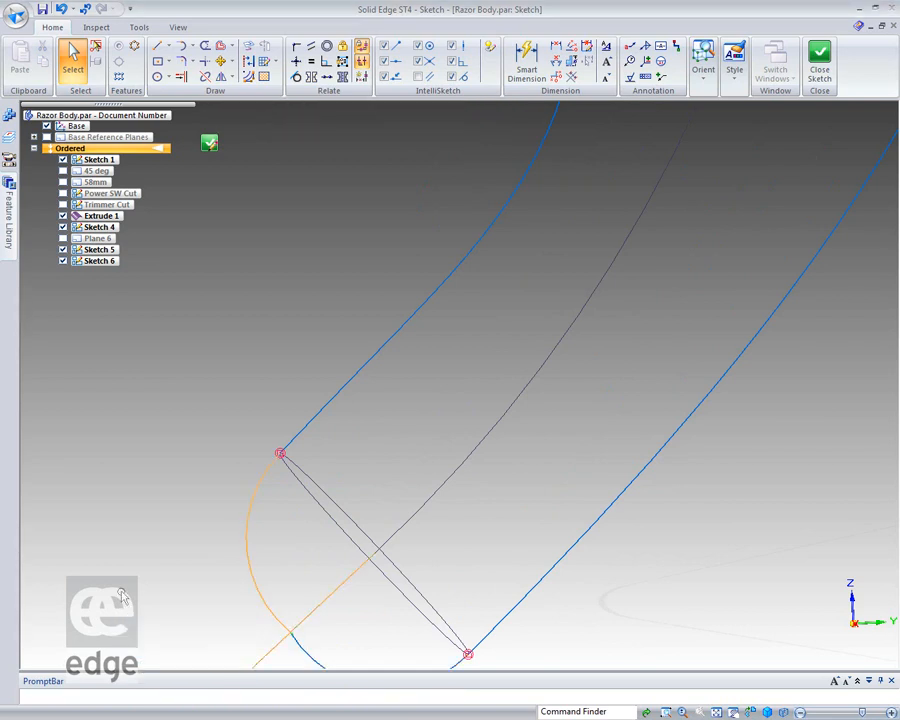
pyautogui.press('Delete')
# - Connect the two end arcs' free endpoints to each other near the centre path
pyautogui.scroll(-2, 259, 414)
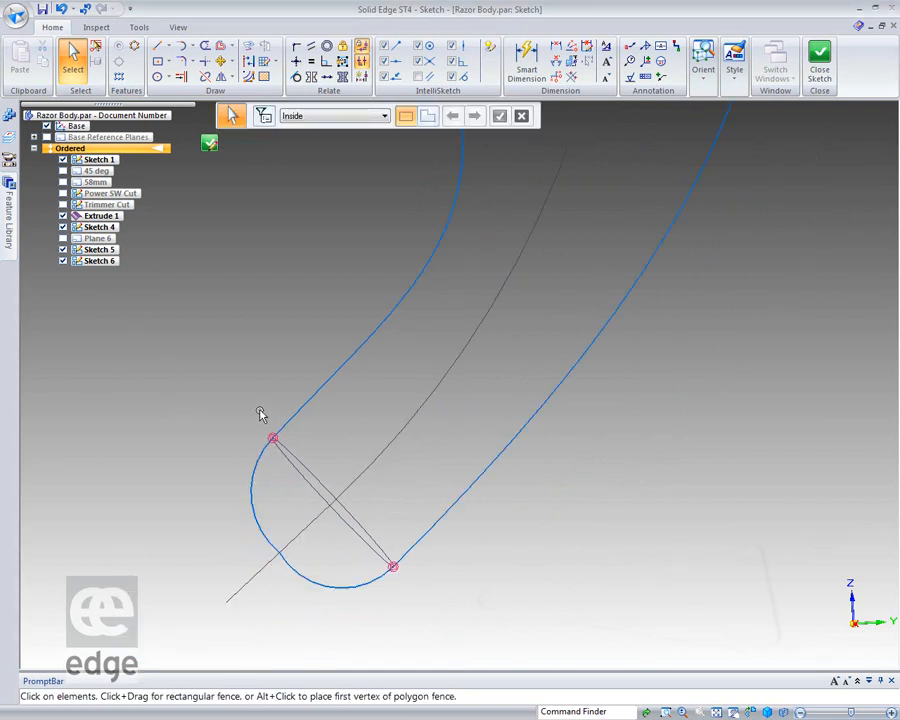
pyautogui.click(296, 46)
pyautogui.click(279, 555)
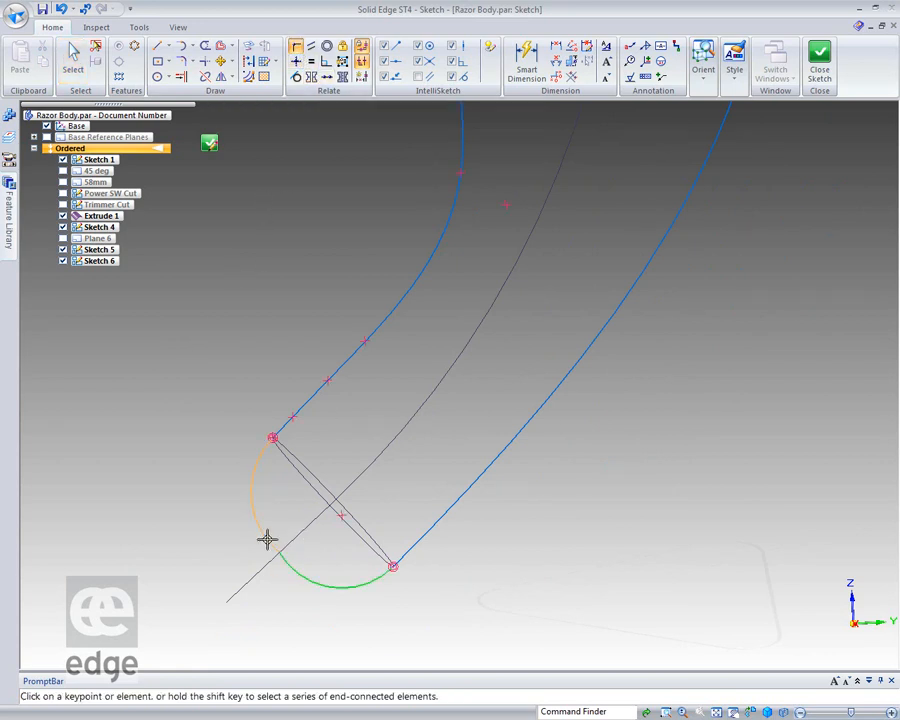
pyautogui.click(279, 551)
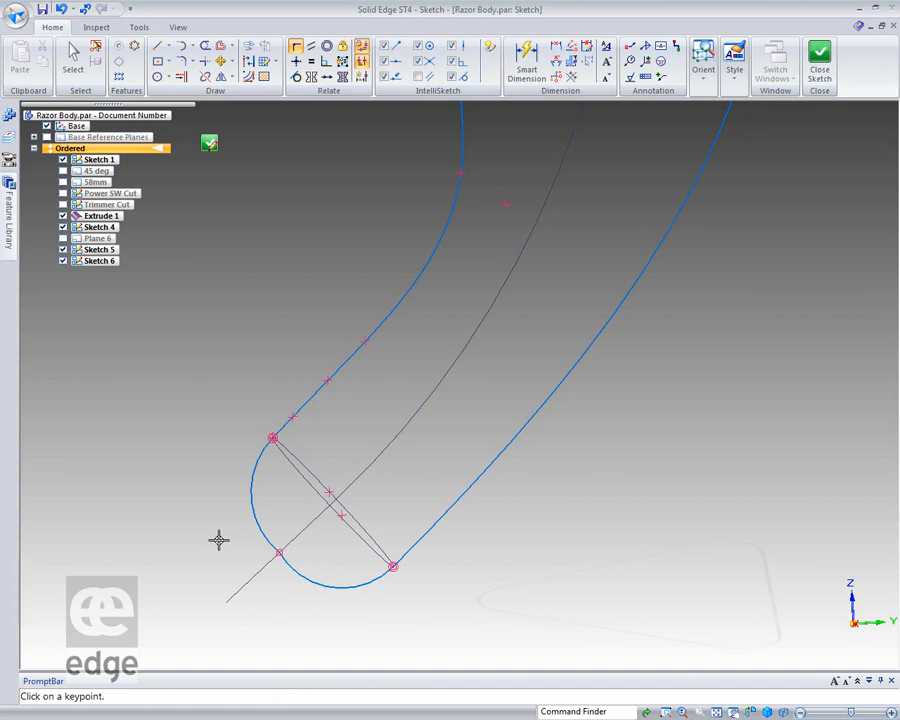
# - Make the two reconnected end arcs tangent to each other, forming a smooth rounded handle end
pyautogui.click(296, 76)
pyautogui.click(292, 562)
pyautogui.click(267, 539)
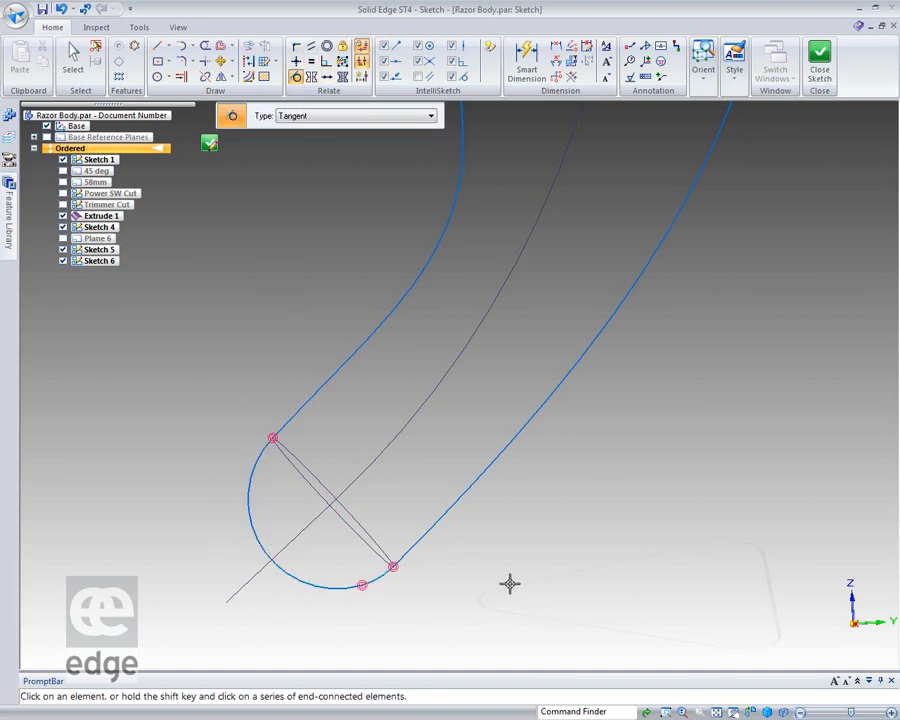
pyautogui.scroll(-2, 540, 577)
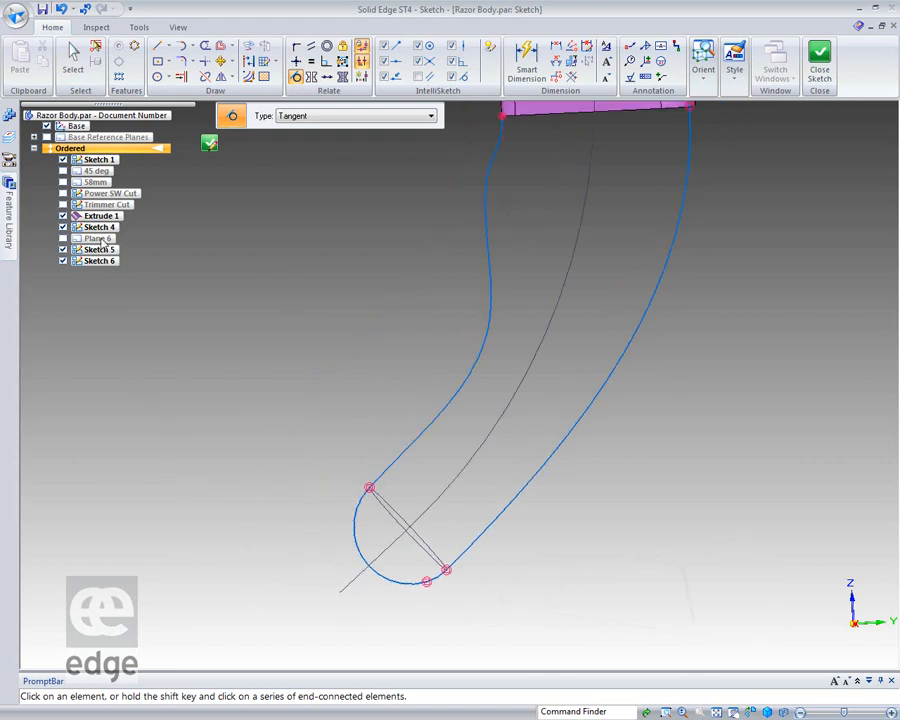
pyautogui.click(70, 55)
# - Place a sketch point at the intersection of the larger end arc and the centre path
pyautogui.moveTo(203, 307); pyautogui.dragTo(243, 321, button='middle')
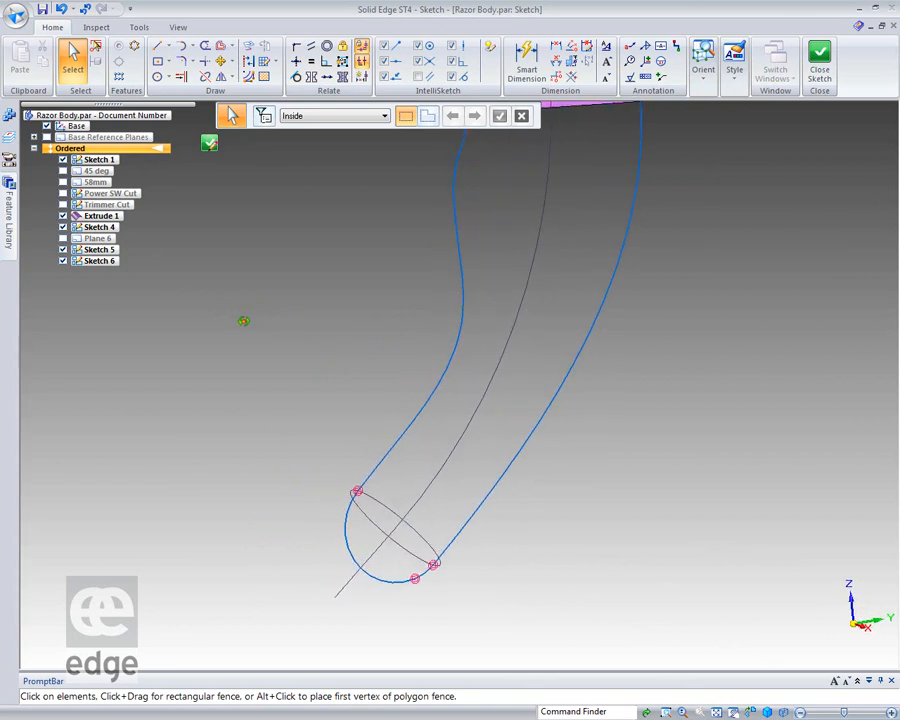
pyautogui.click(168, 46)
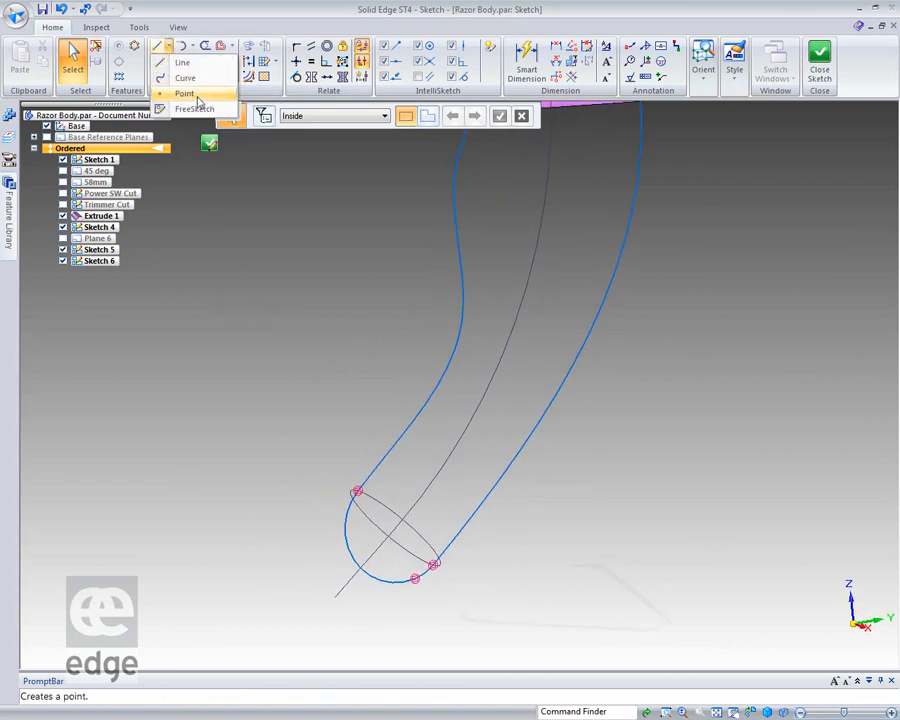
pyautogui.click(168, 94)
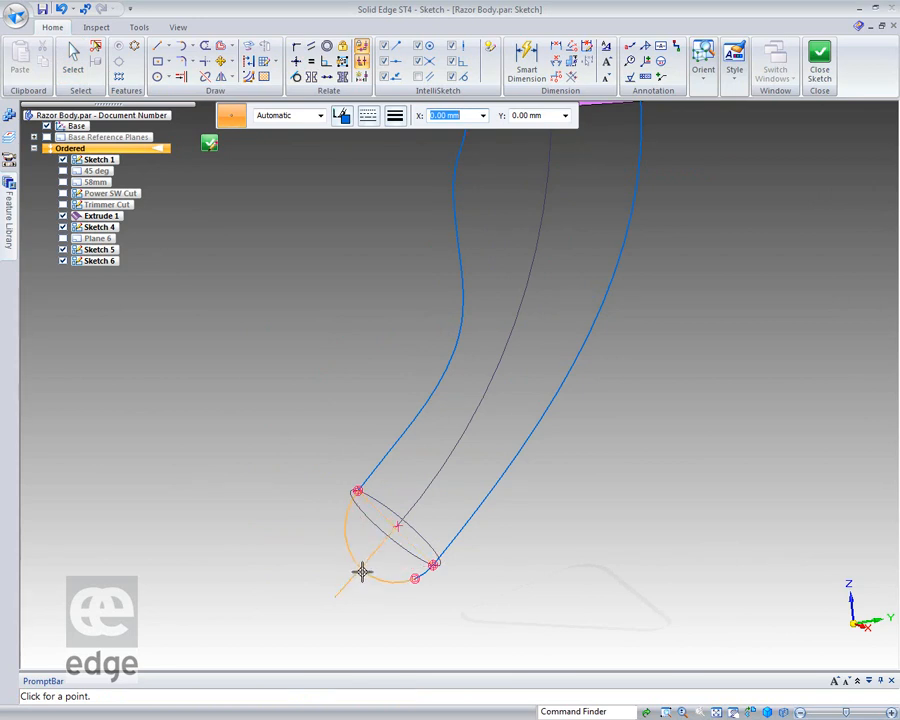
pyautogui.click(361, 569)
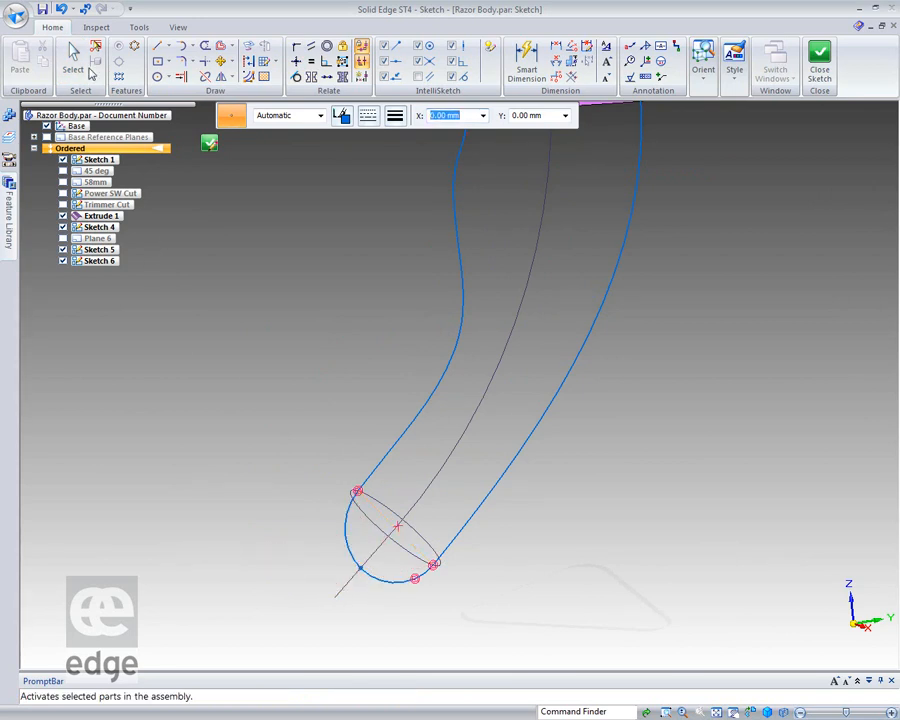
pyautogui.click(70, 55)
pyautogui.moveTo(262, 410); pyautogui.dragTo(317, 394, button='middle')
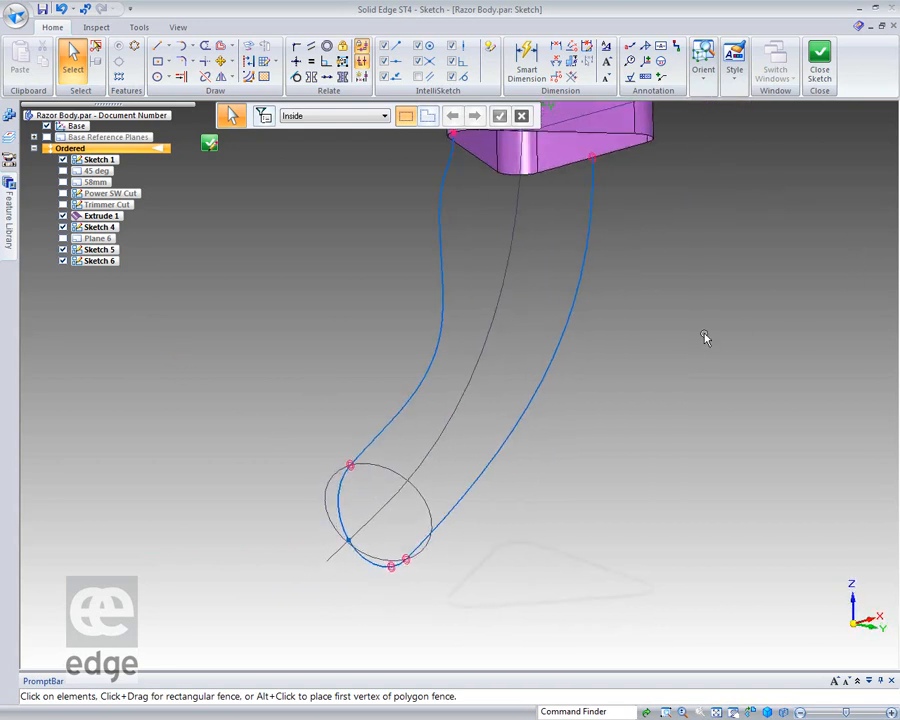
# - Close and finish the sketch of the handle's side guide curves and rounded end
pyautogui.scroll(-2, 705, 338)
pyautogui.moveTo(705, 338); pyautogui.dragTo(638, 458, button='middle')
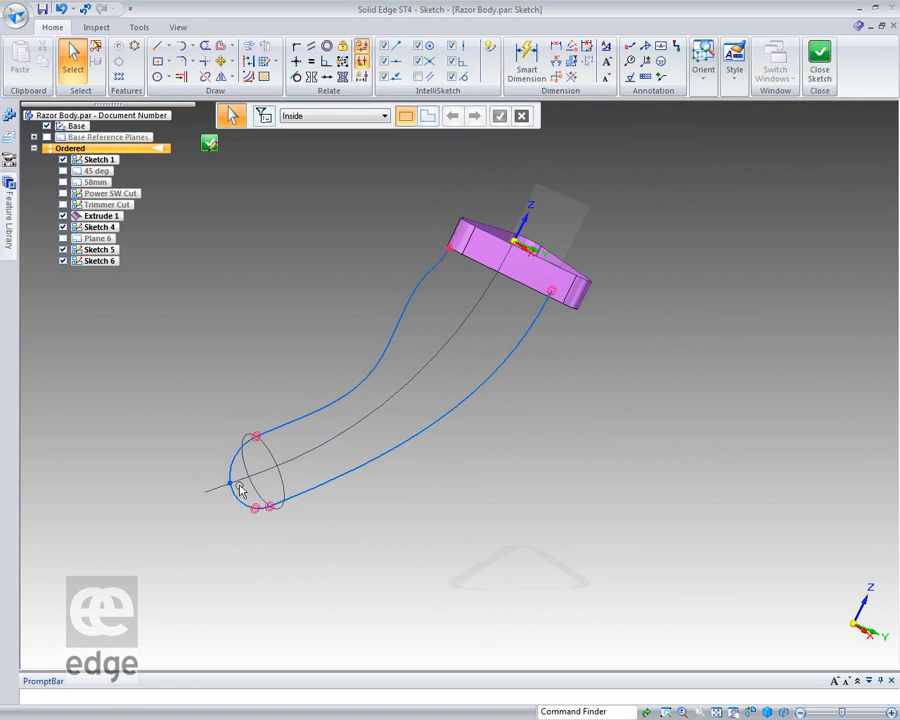
pyautogui.moveTo(541, 313); pyautogui.dragTo(601, 331, button='middle')
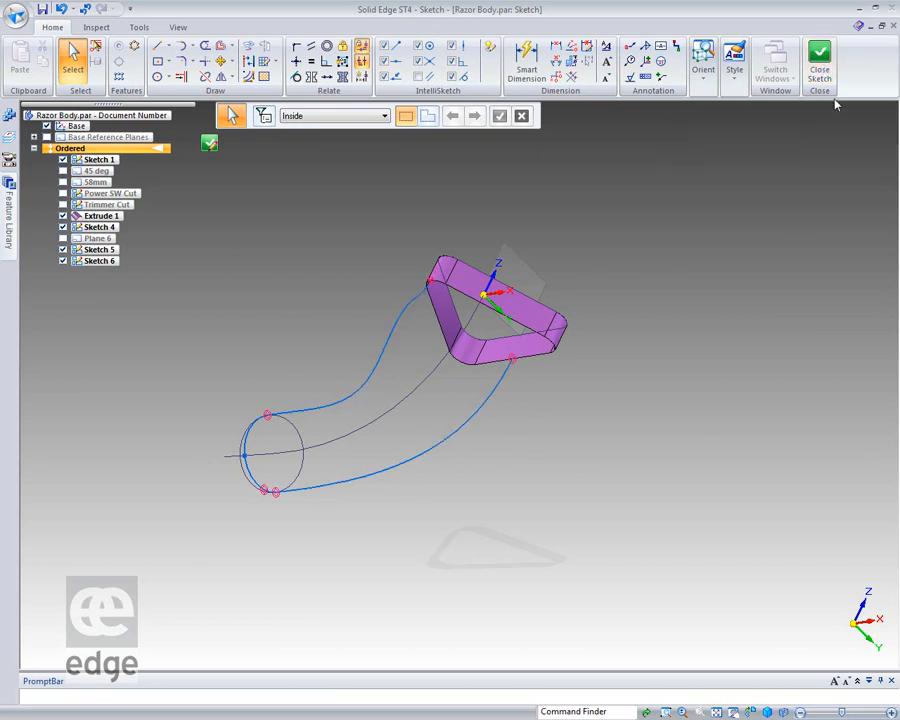
pyautogui.click(819, 60)
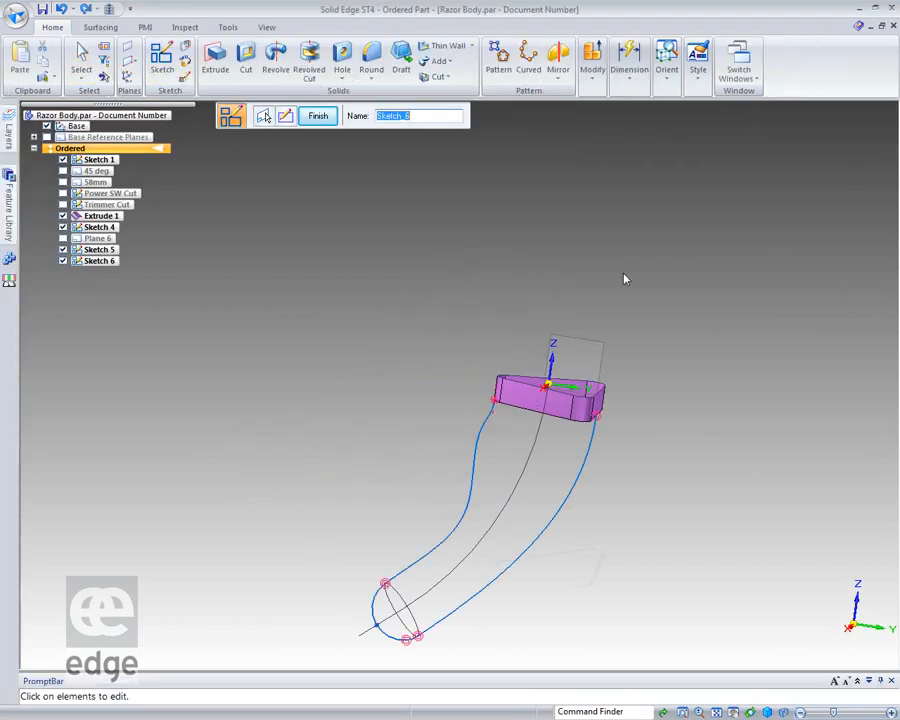
pyautogui.click(318, 117)
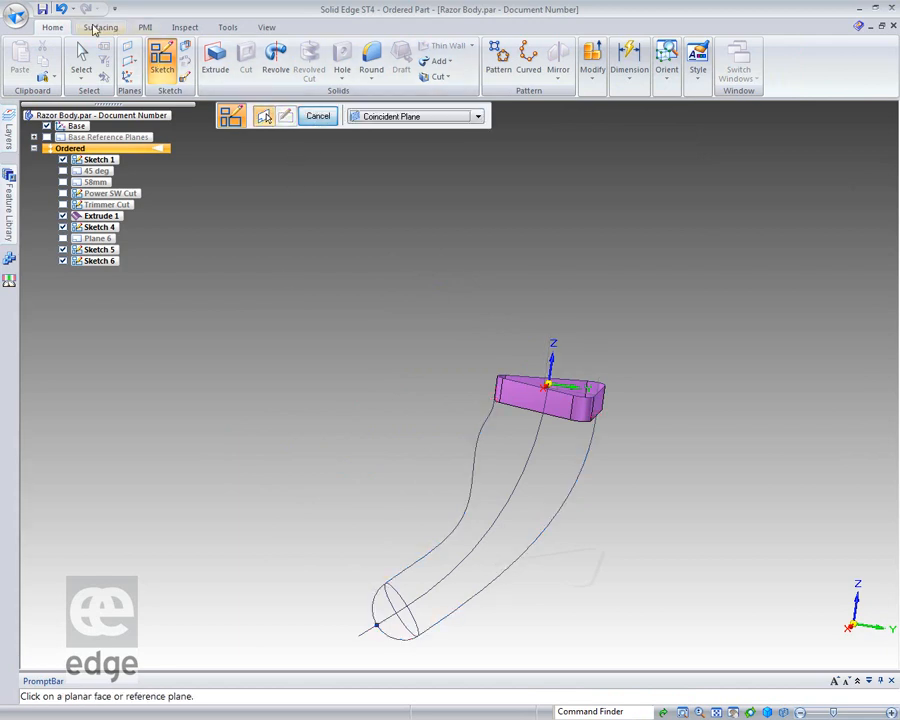
# - Start a BlueSurf with the sketch point, the handle-end circle and the extrusion's lower edge chain as cross sections
pyautogui.click(100, 27)
pyautogui.click(108, 62)
pyautogui.moveTo(426, 464)
pyautogui.mouseDown(button='middle')
pyautogui.moveTo(398, 406)
pyautogui.moveTo(515, 445)
pyautogui.mouseUp(button='middle')
pyautogui.middleClick(516, 449)
pyautogui.middleClick(516, 449)
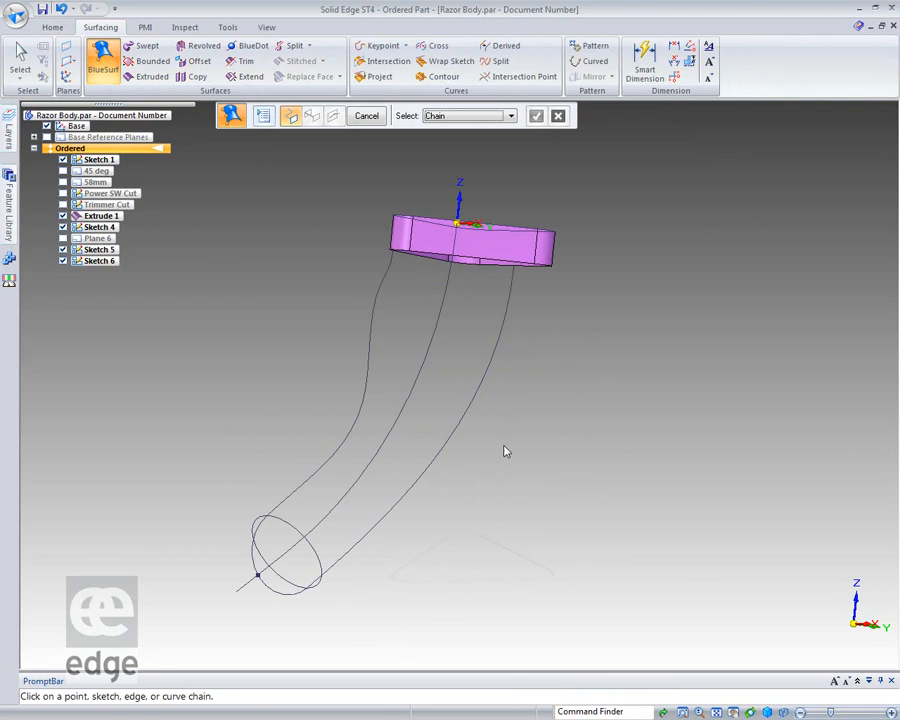
pyautogui.click(258, 577)
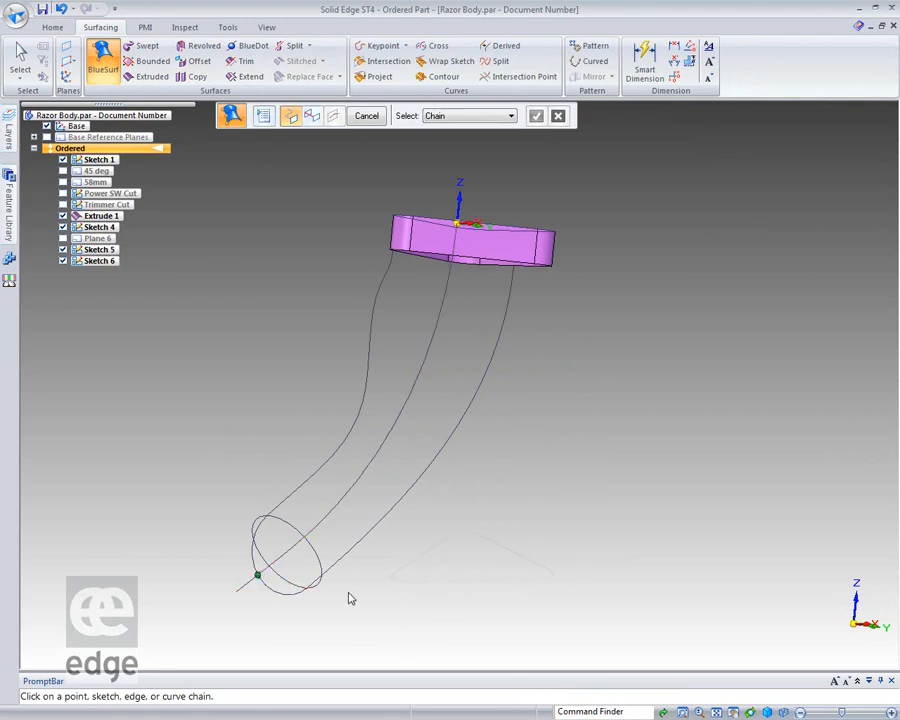
pyautogui.click(321, 569)
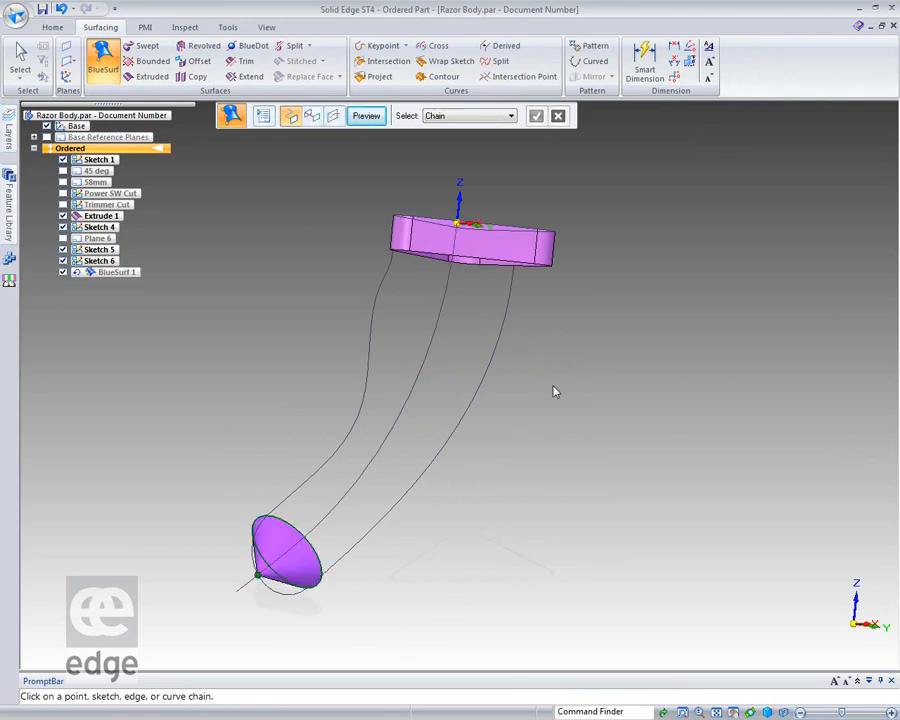
pyautogui.click(509, 272)
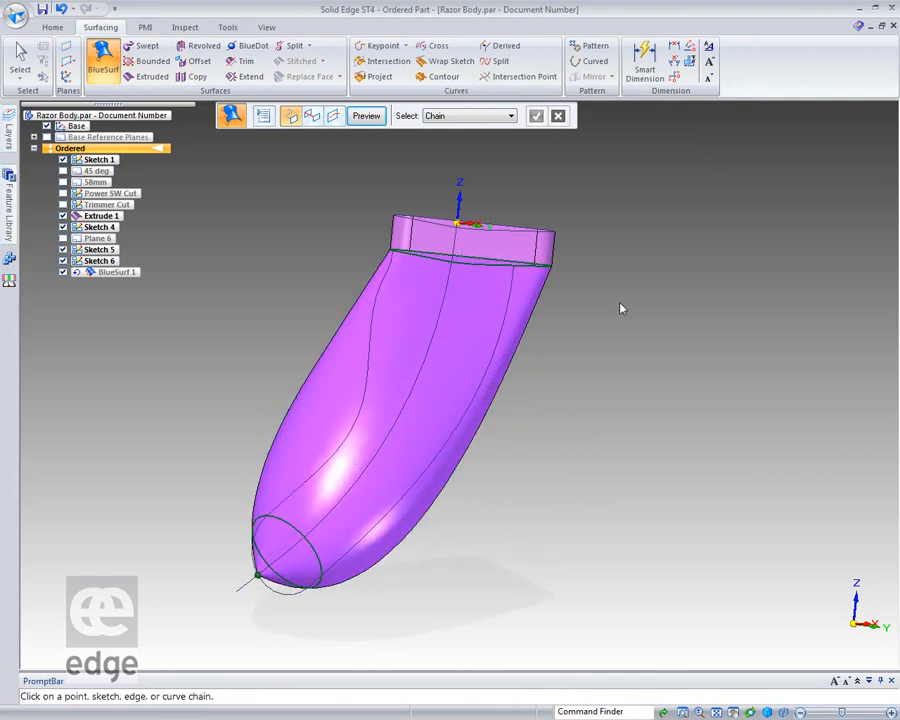
pyautogui.moveTo(674, 389)
pyautogui.mouseDown(button='middle')
pyautogui.moveTo(620, 366)
pyautogui.moveTo(560, 360)
pyautogui.moveTo(592, 396)
pyautogui.moveTo(684, 404)
pyautogui.moveTo(812, 346)
pyautogui.moveTo(822, 321)
pyautogui.moveTo(565, 383)
pyautogui.moveTo(536, 424)
pyautogui.moveTo(673, 368)
pyautogui.moveTo(697, 396)
pyautogui.moveTo(675, 410)
pyautogui.mouseUp(button='middle')
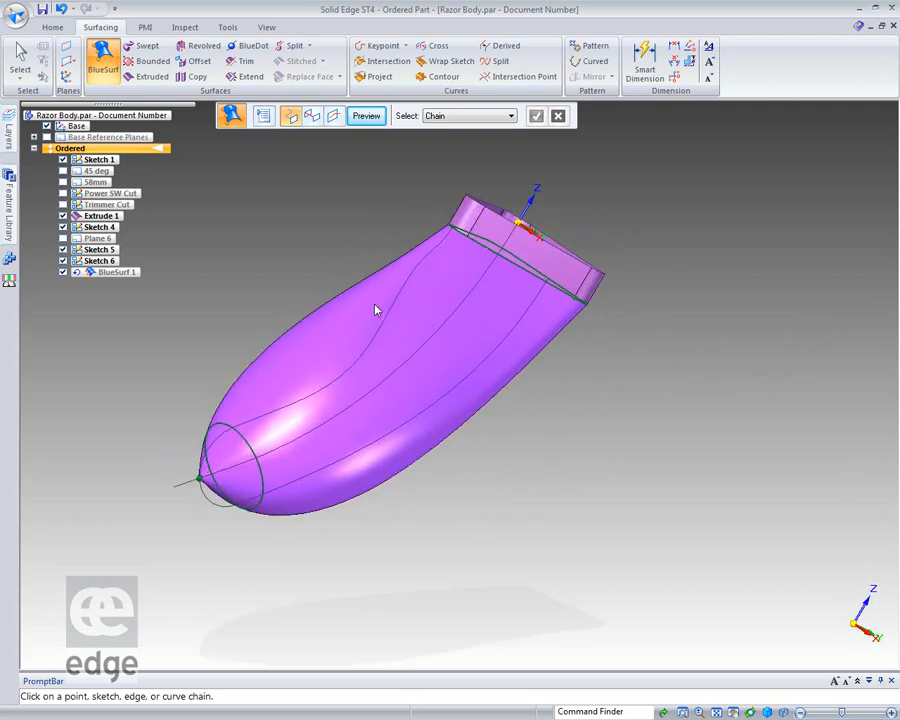
# - Add the wavy side curve and its adjoining end arc as a BlueSurf guide curve, using Single selection
pyautogui.click(311, 115)
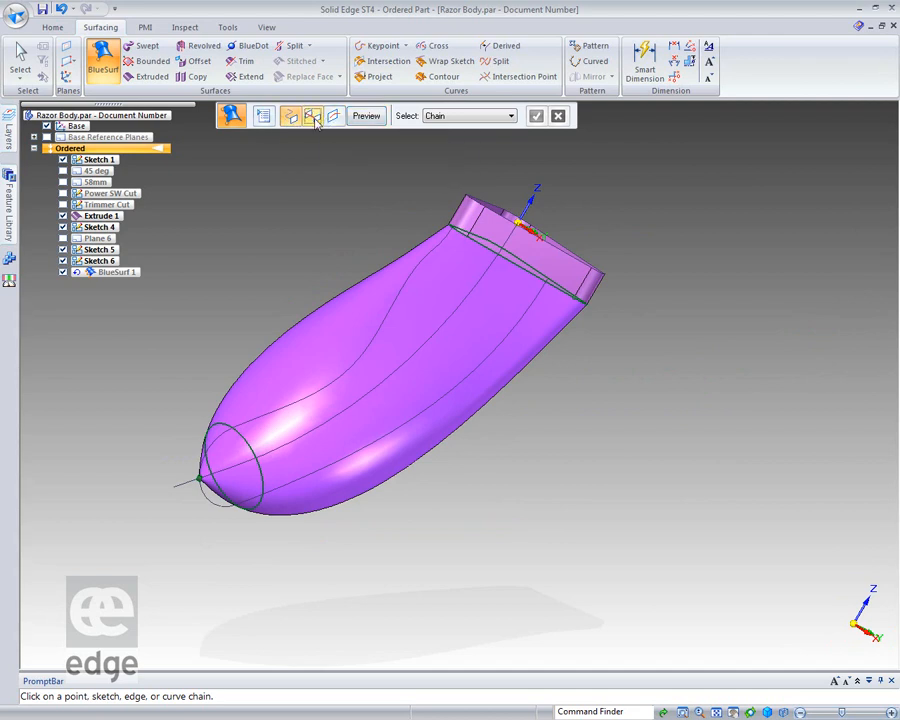
pyautogui.click(510, 116)
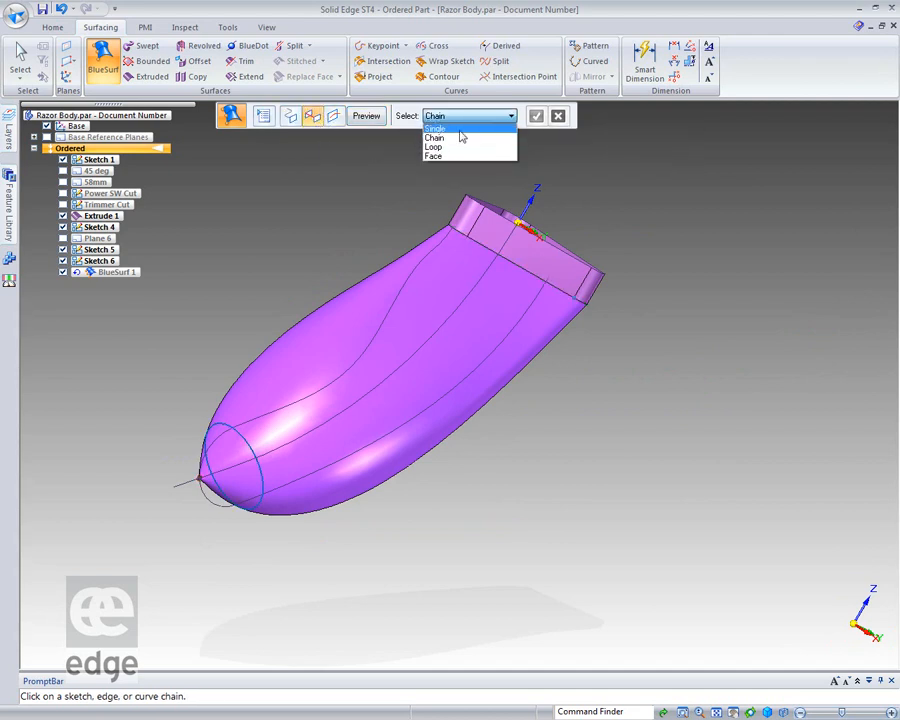
pyautogui.click(436, 128)
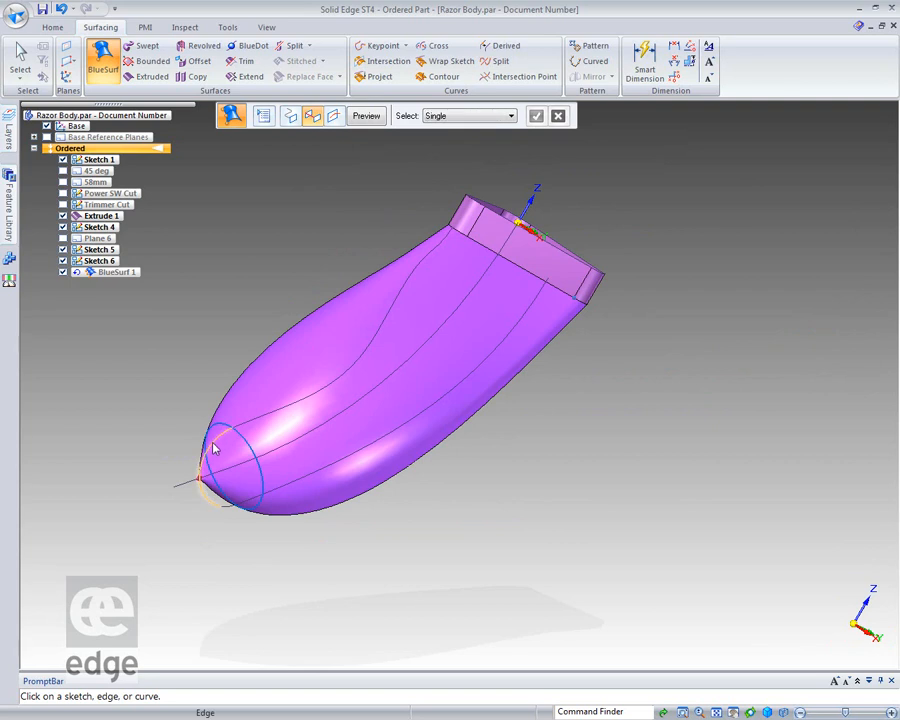
pyautogui.click(249, 430)
pyautogui.click(537, 117)
pyautogui.moveTo(658, 283); pyautogui.dragTo(683, 283, button='middle')
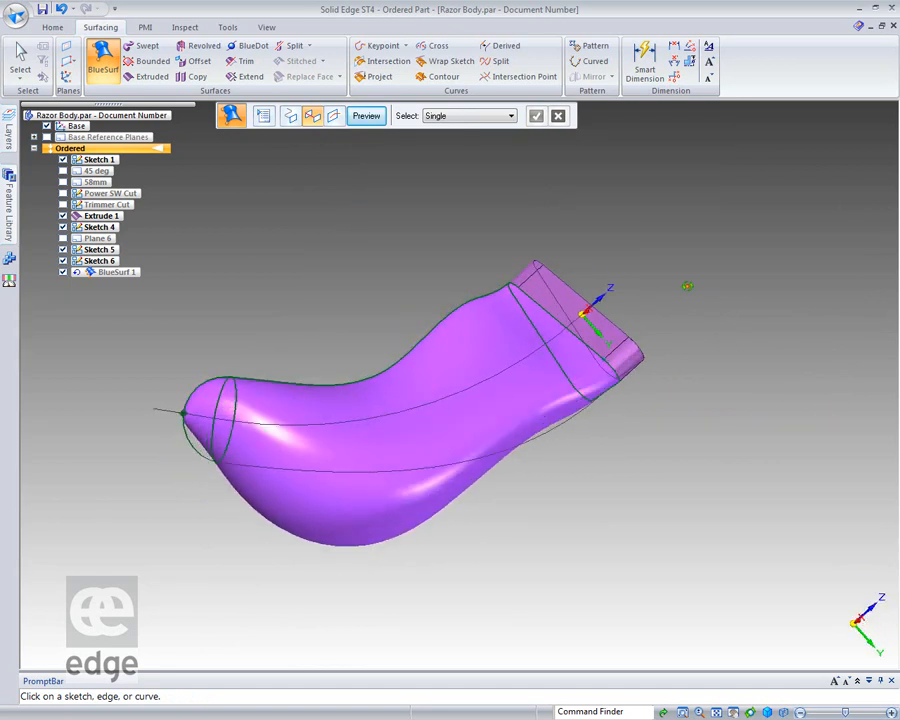
# - Try to add the opposite side curve with its end arc as a second guide curve, then undo the BlueSurf
pyautogui.click(196, 455)
pyautogui.click(261, 476)
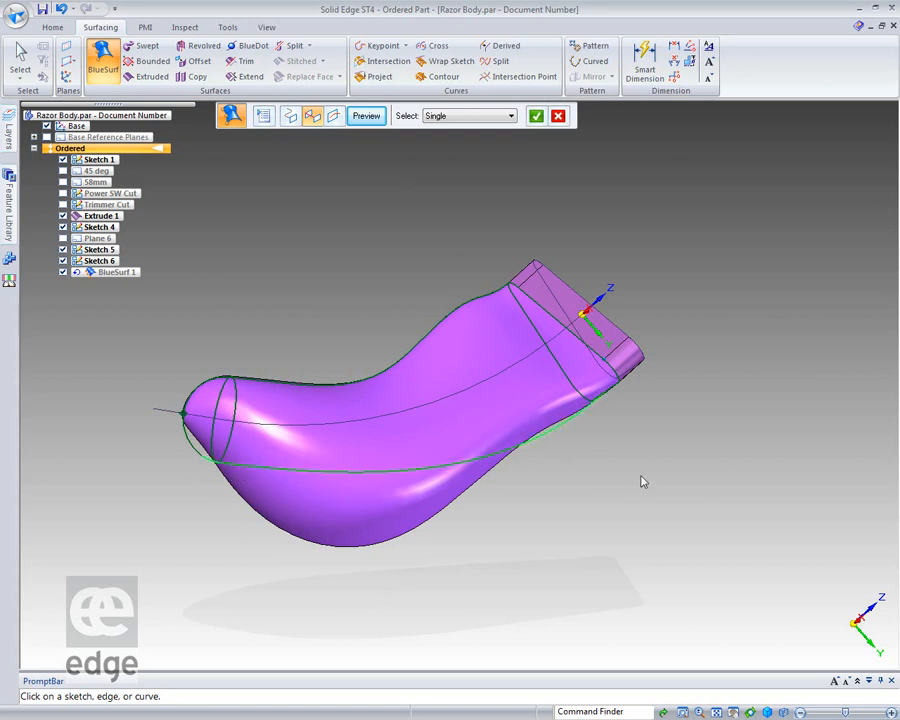
pyautogui.click(537, 117)
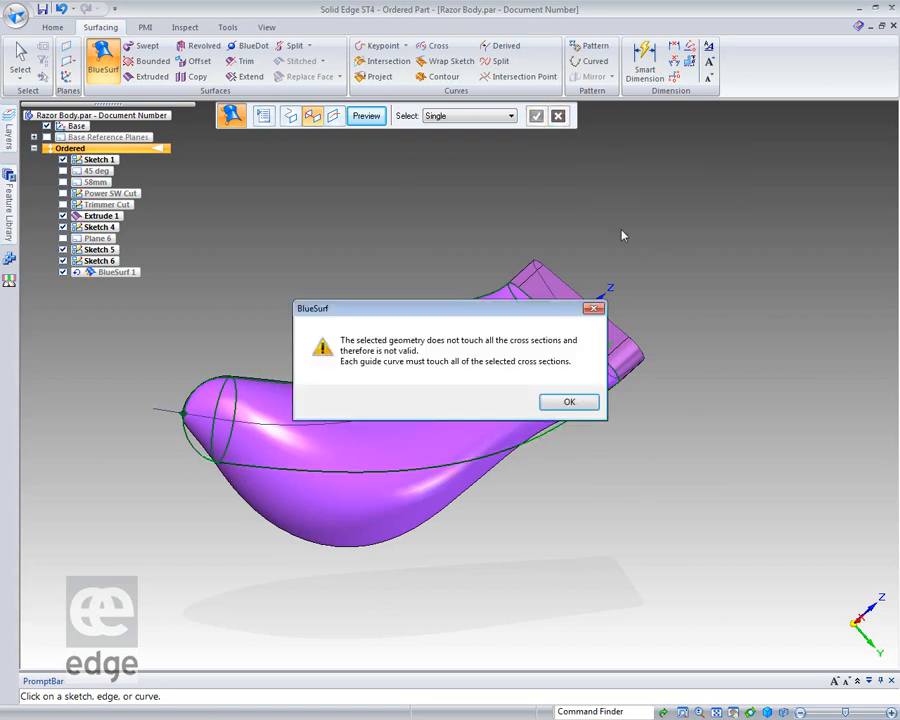
pyautogui.click(560, 402)
pyautogui.moveTo(615, 496); pyautogui.dragTo(703, 524, button='middle')
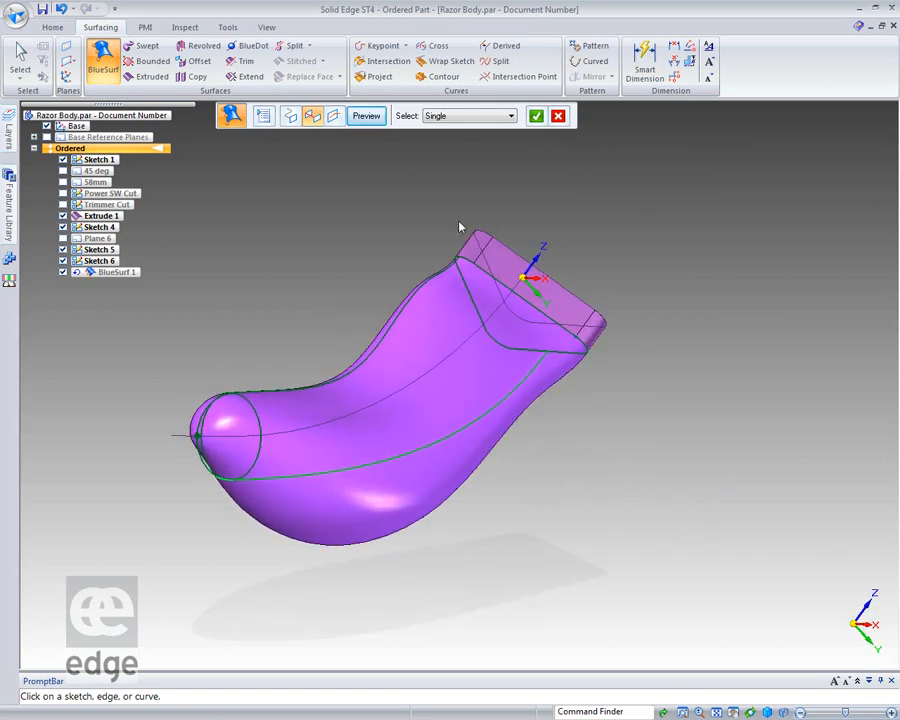
pyautogui.click(558, 117)
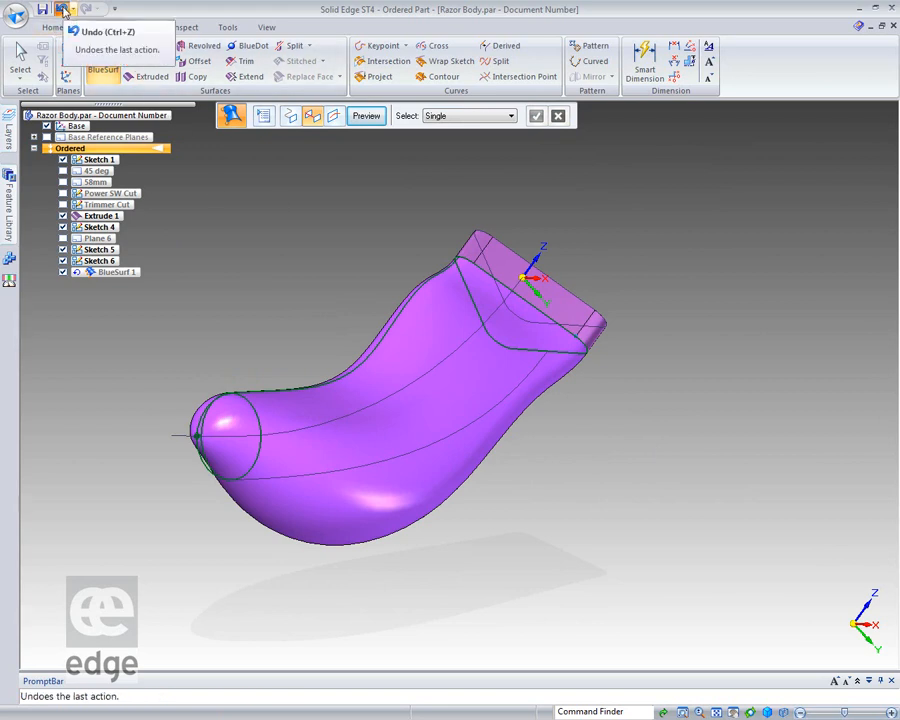
pyautogui.click(62, 8)
# - Edit the profile of Sketch 6 and move the joint between the two end arcs close to the centre path
pyautogui.moveTo(340, 598); pyautogui.dragTo(247, 518, button='middle')
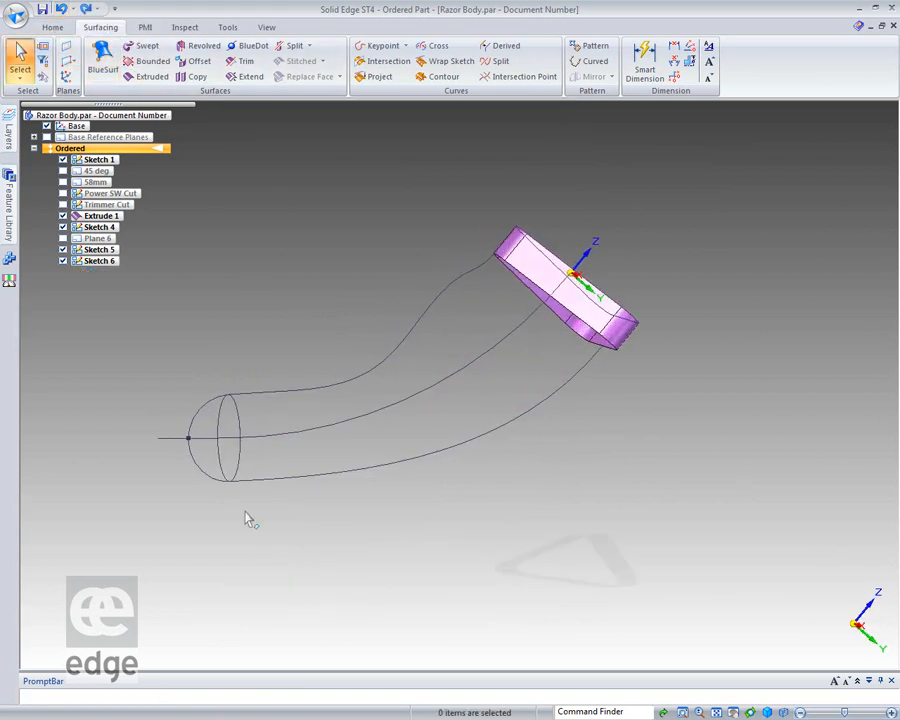
pyautogui.click(104, 261)
pyautogui.rightClick(107, 262)
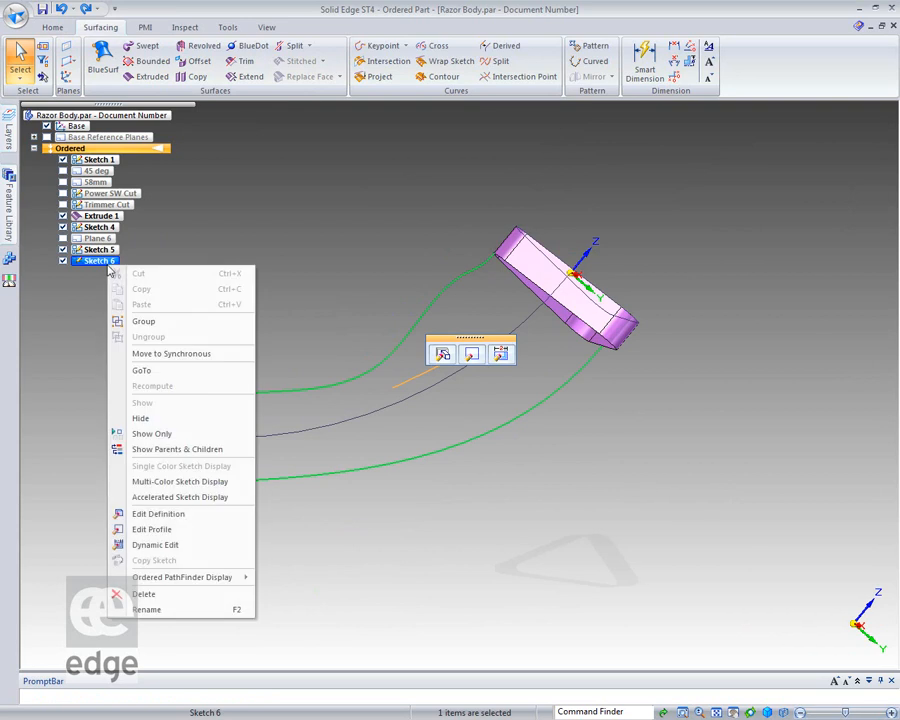
pyautogui.click(172, 529)
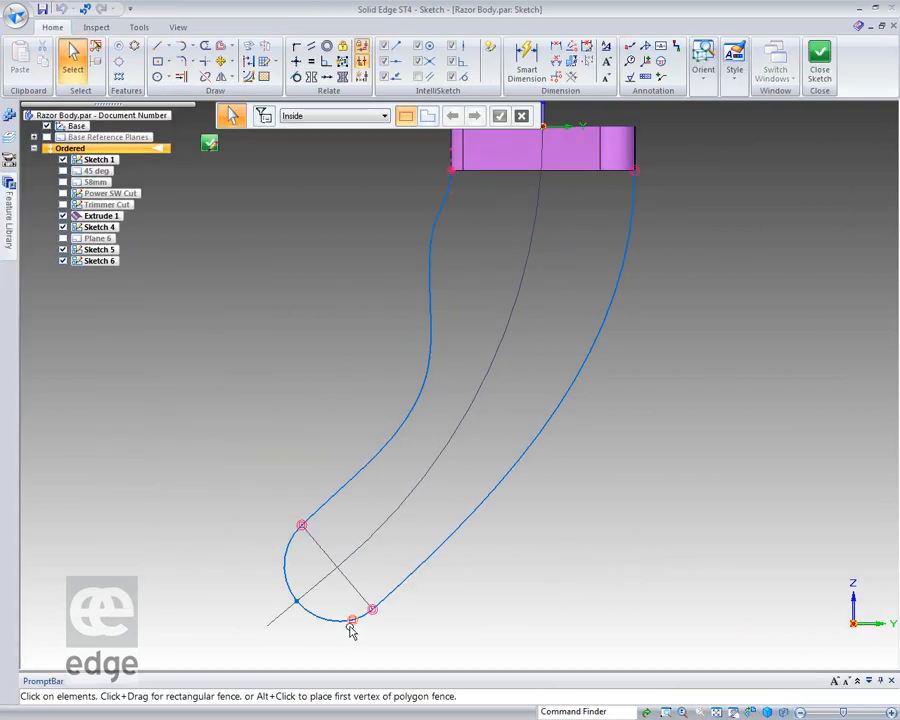
pyautogui.click(337, 622)
pyautogui.moveTo(352, 620); pyautogui.dragTo(297, 612)
pyautogui.click(287, 643)
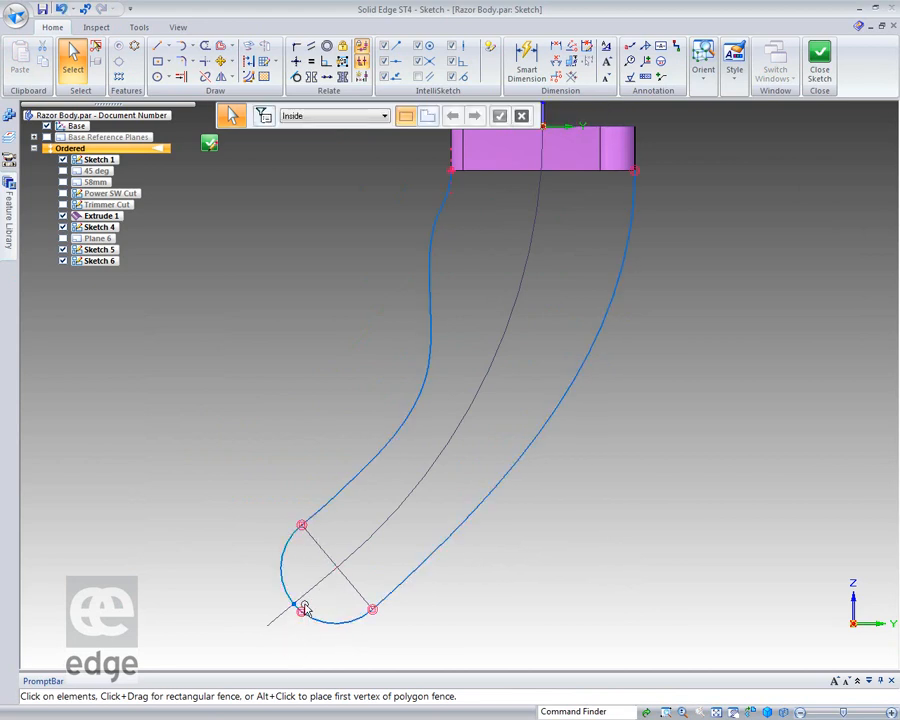
# - Delete the sketch point lying on the centre path at the handle end
pyautogui.click(316, 625)
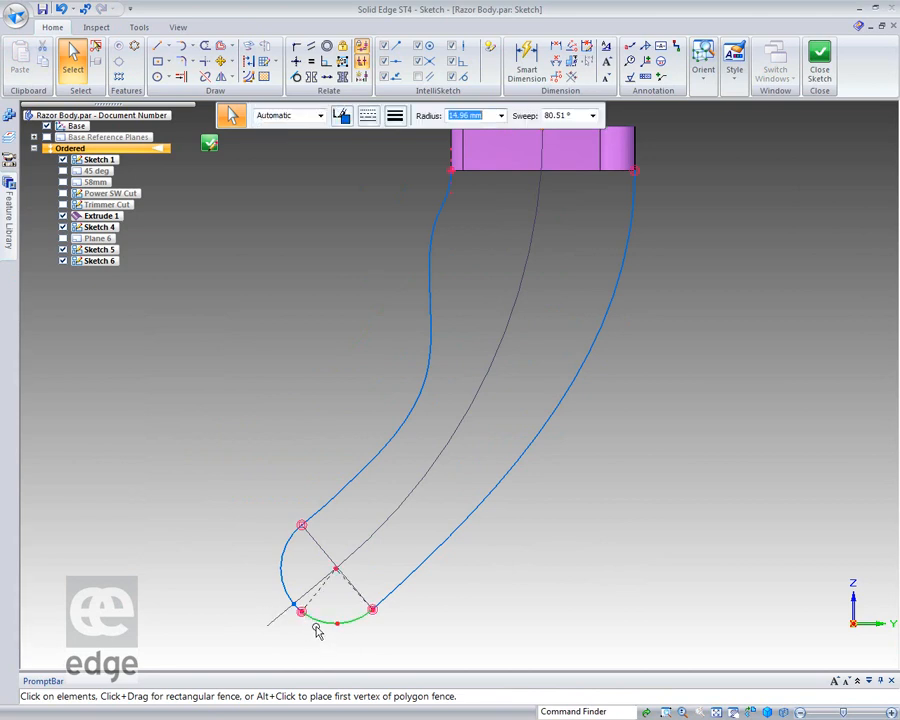
pyautogui.click(307, 645)
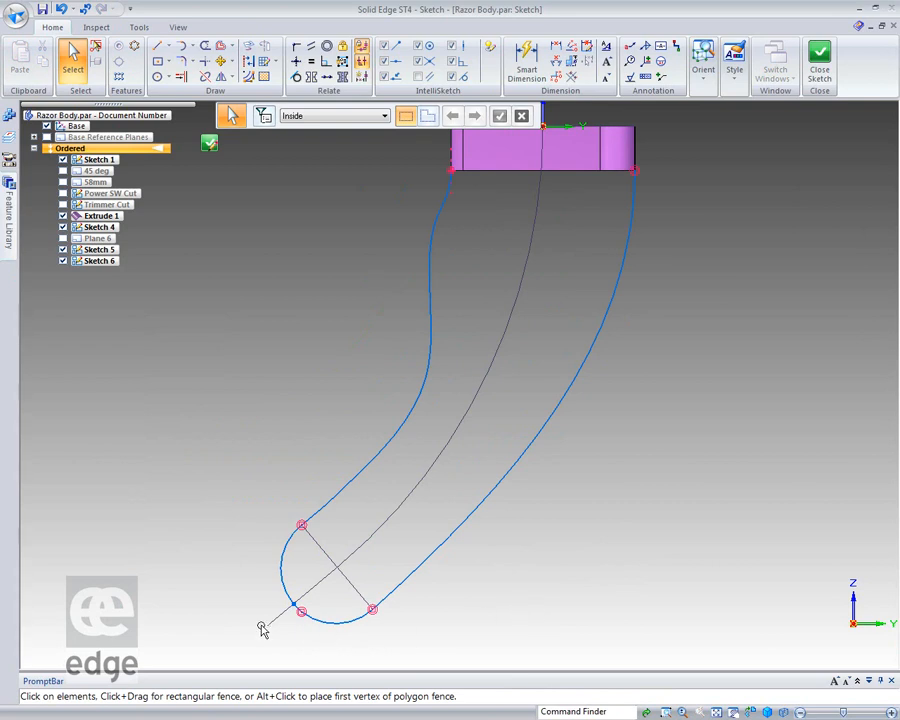
pyautogui.click(298, 610)
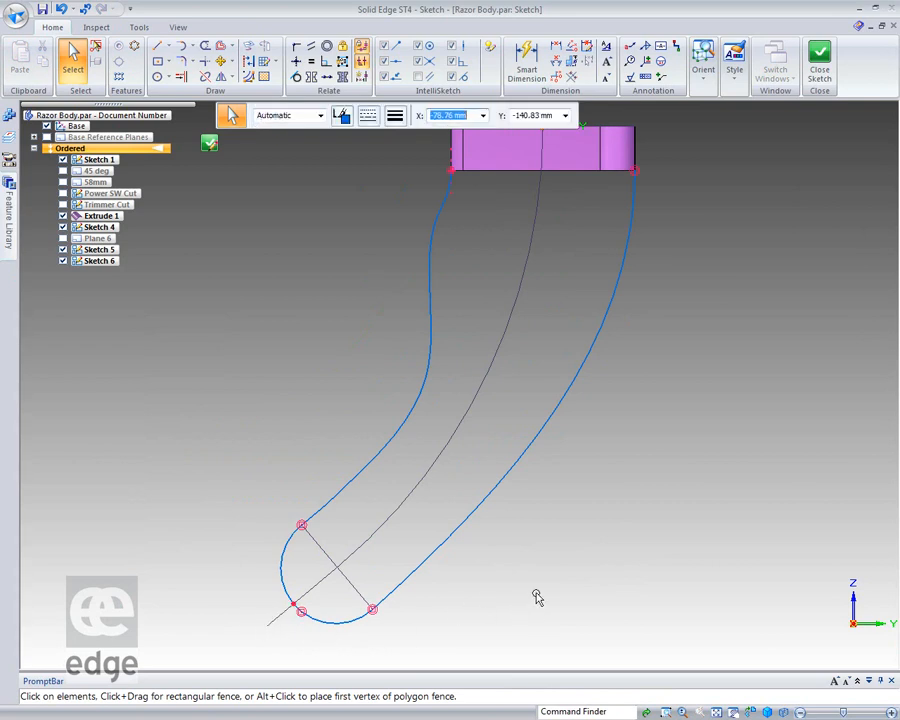
pyautogui.click(564, 595)
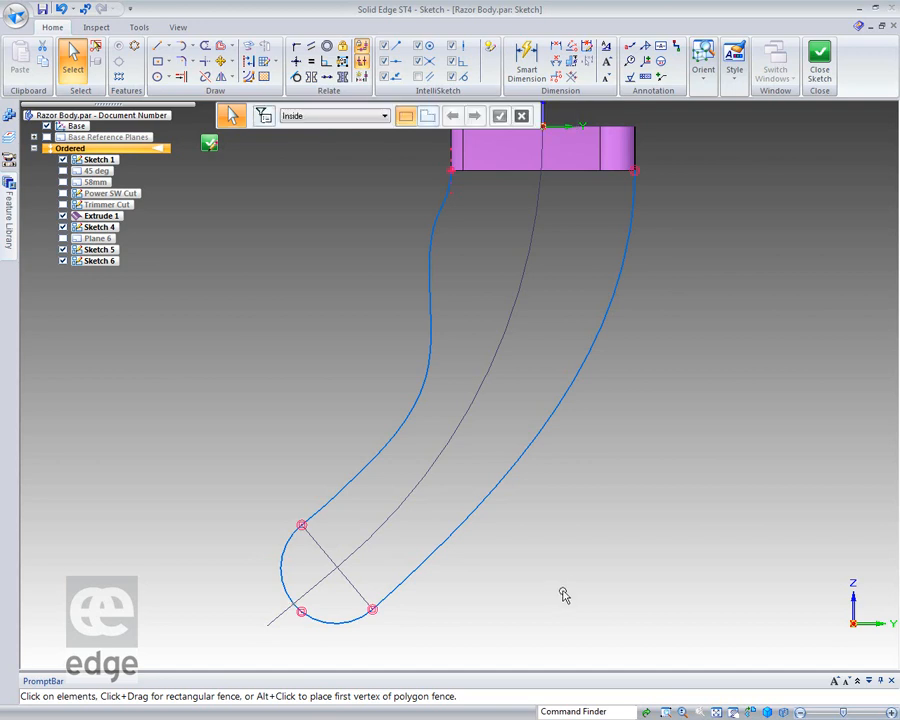
# - Move the end arcs' shared endpoint onto the centre path and close the sketch
pyautogui.click(326, 620)
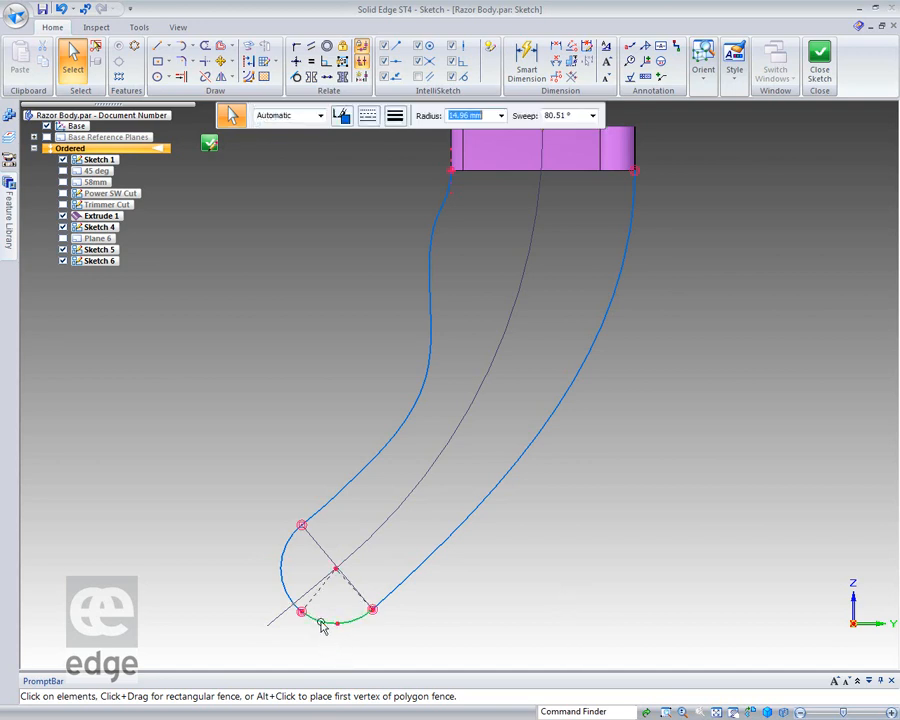
pyautogui.moveTo(295, 603); pyautogui.dragTo(292, 603)
pyautogui.click(525, 592)
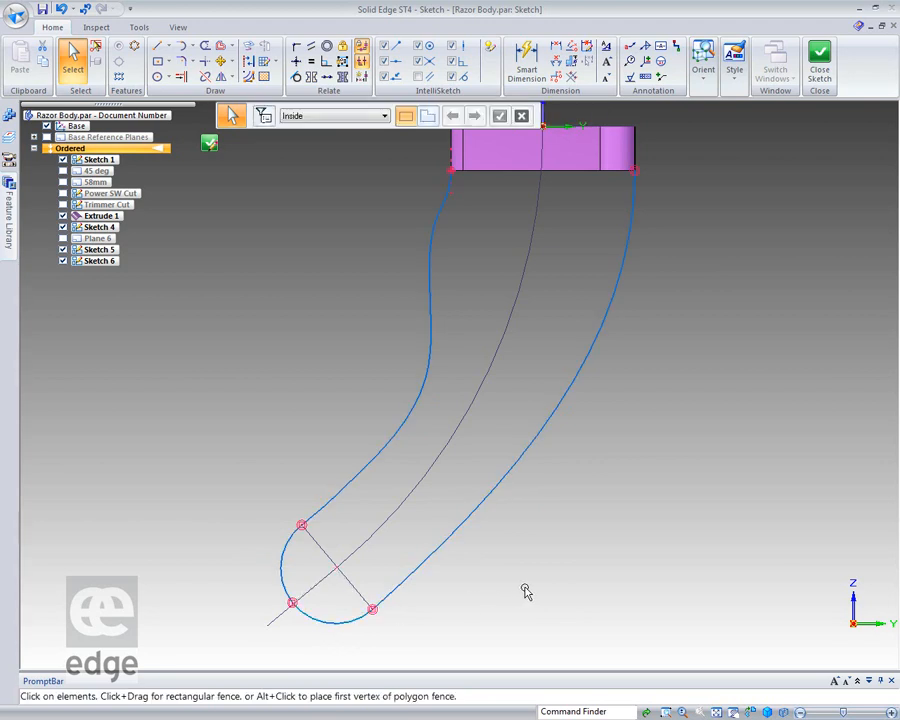
pyautogui.moveTo(573, 609)
pyautogui.mouseDown(button='middle')
pyautogui.moveTo(658, 564)
pyautogui.moveTo(604, 576)
pyautogui.moveTo(593, 601)
pyautogui.mouseUp(button='middle')
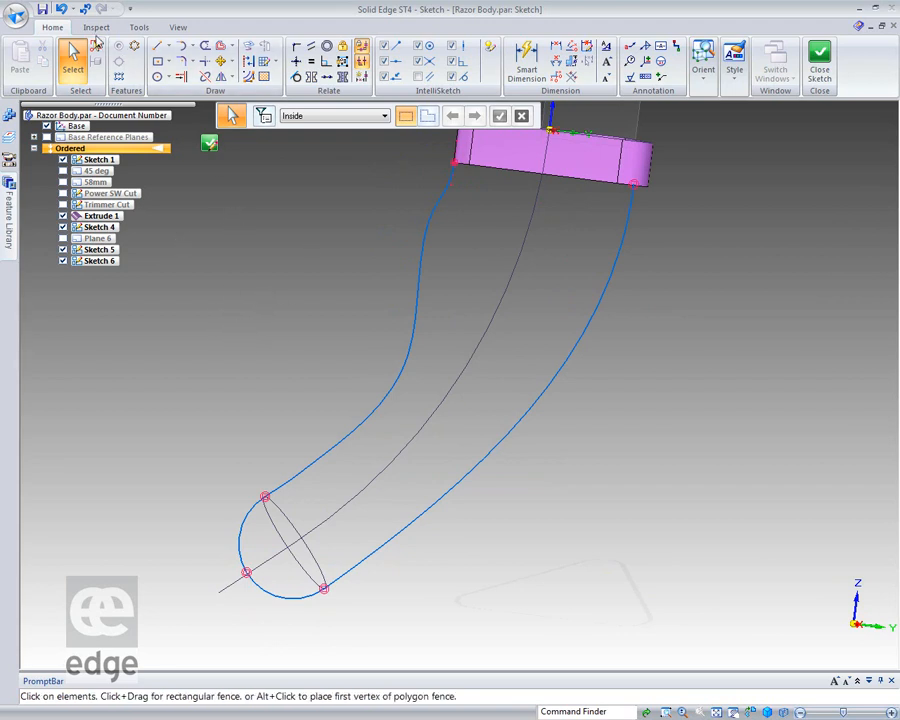
pyautogui.click(209, 146)
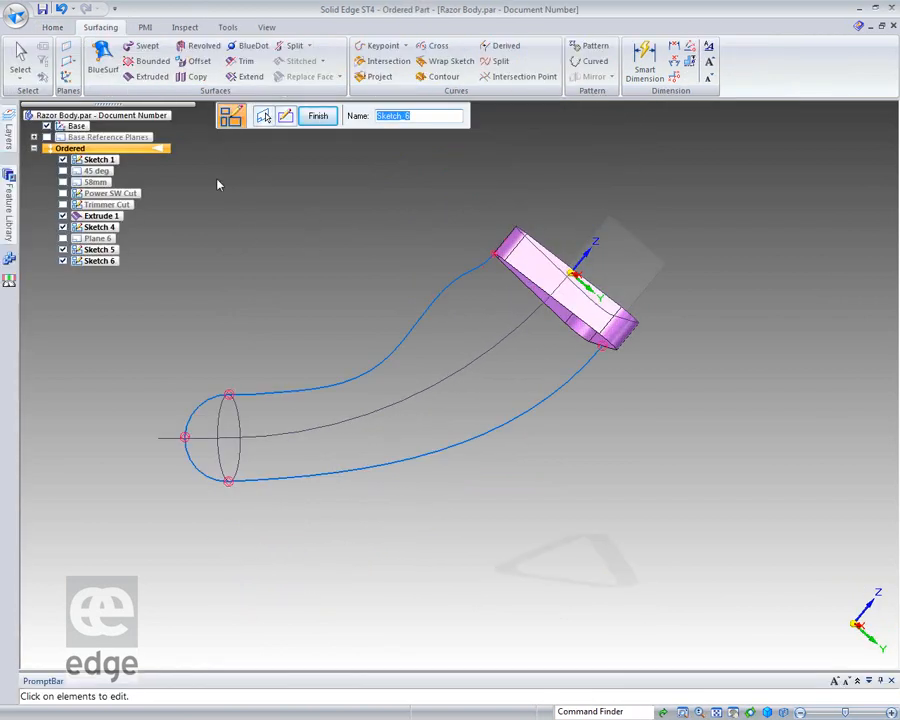
# - Start a BlueSurf with the arcs' shared endpoint, the handle-end circle and the extrusion's lower edge chain as cross sections
pyautogui.click(103, 58)
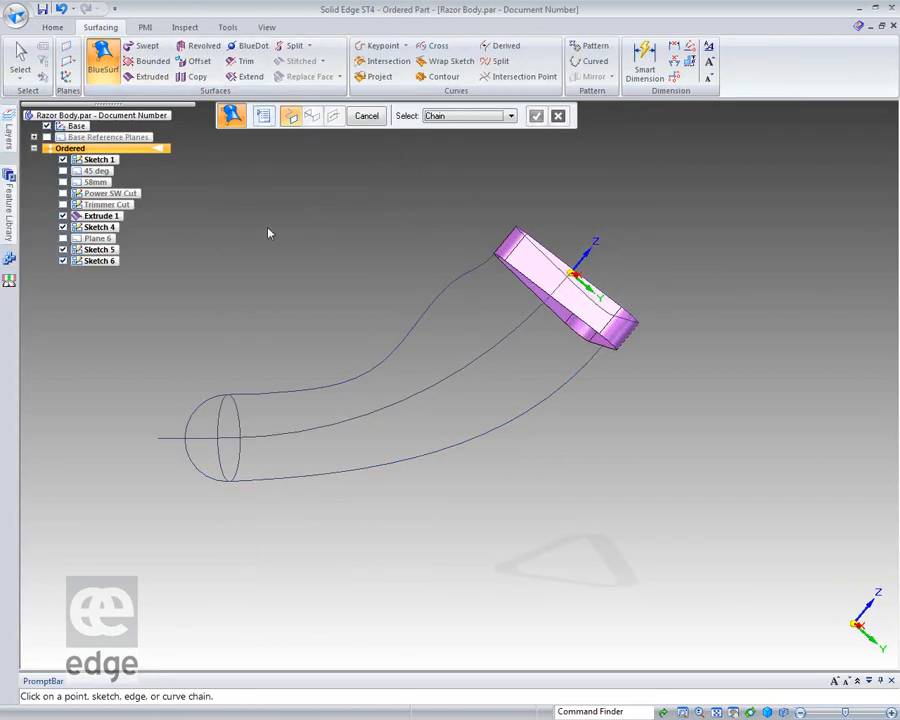
pyautogui.click(186, 444)
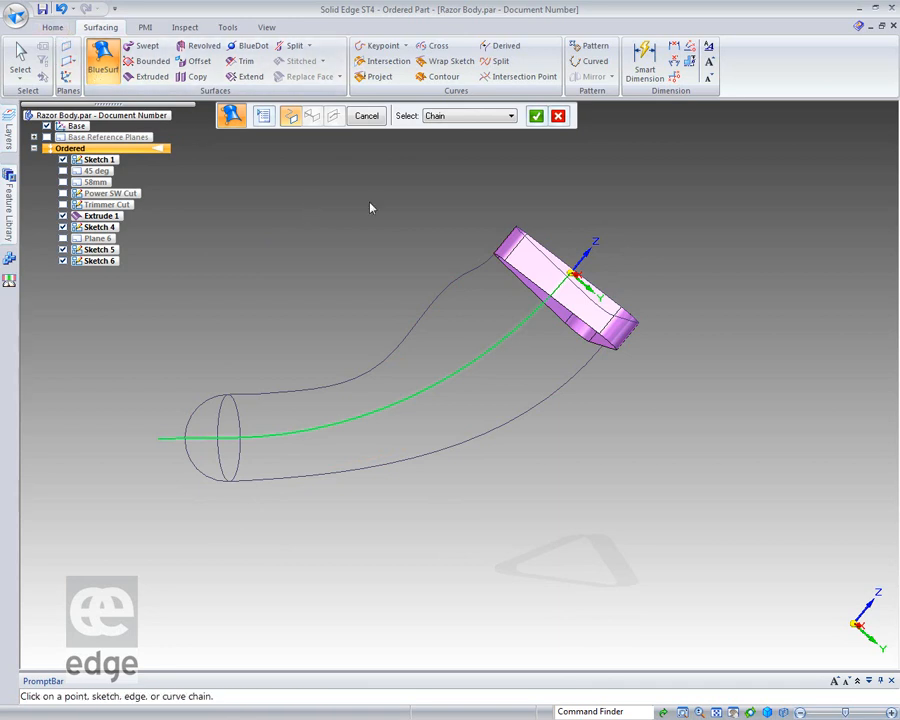
pyautogui.click(558, 117)
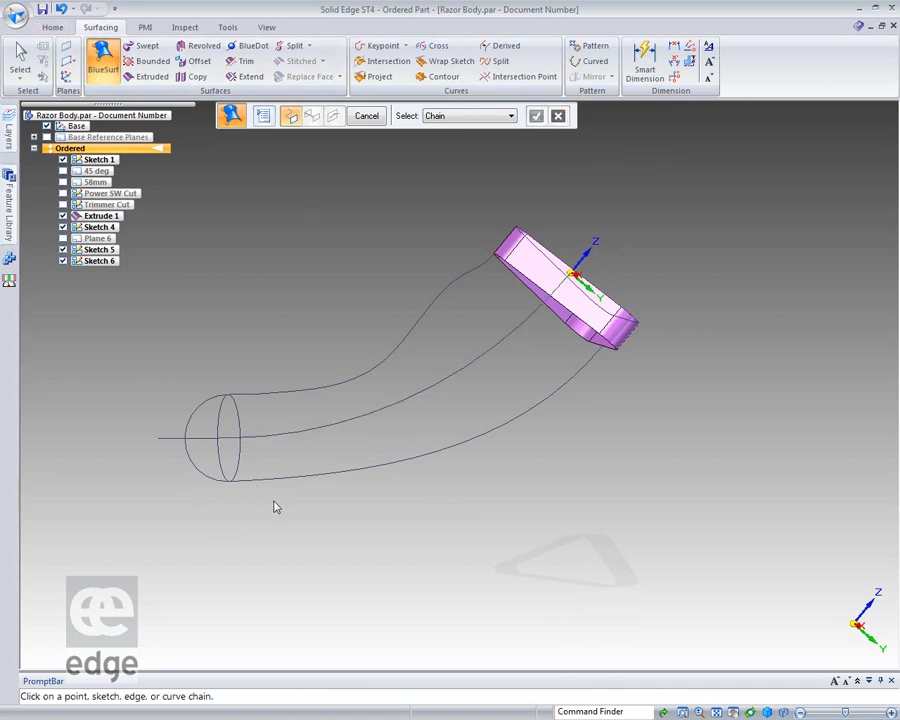
pyautogui.moveTo(277, 507); pyautogui.dragTo(297, 510, button='middle')
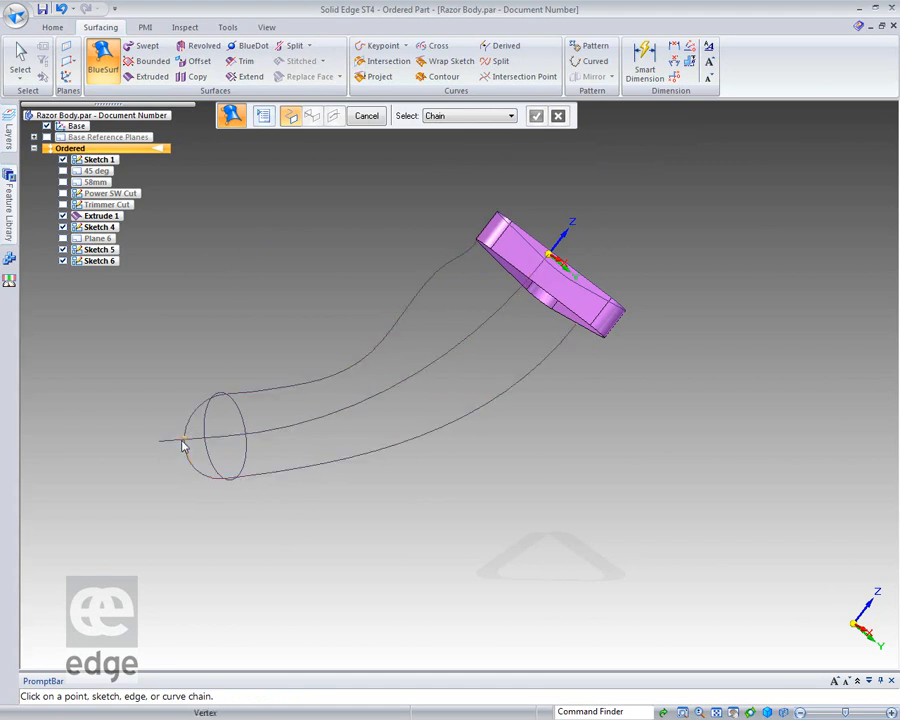
pyautogui.click(252, 460)
pyautogui.click(545, 322)
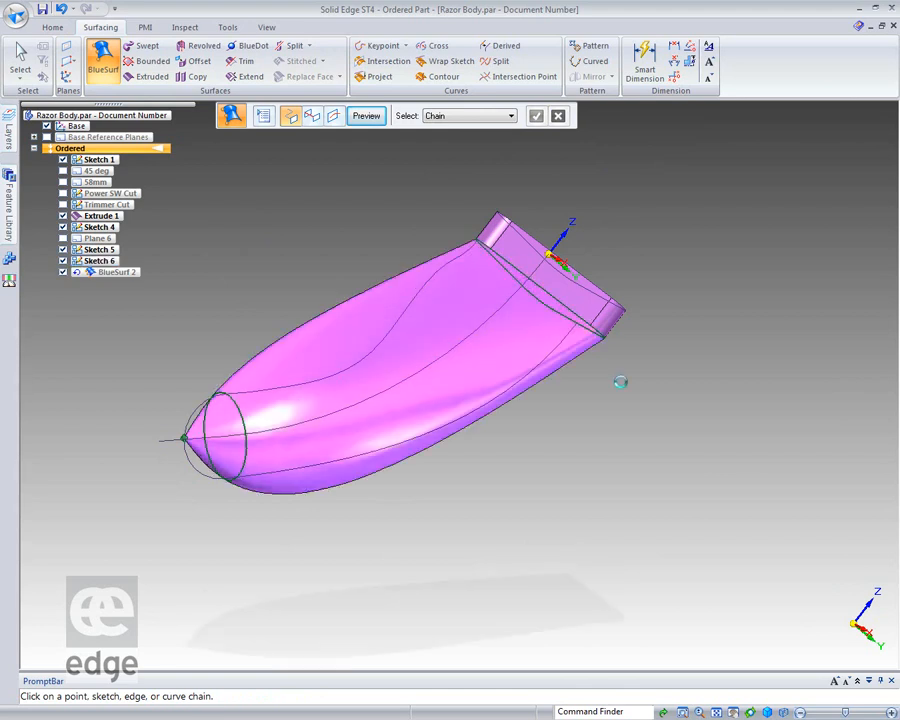
# - Add the upper end arc and upper side curve as the BlueSurf's first guide, picking single sketch elements
pyautogui.click(312, 115)
pyautogui.click(511, 116)
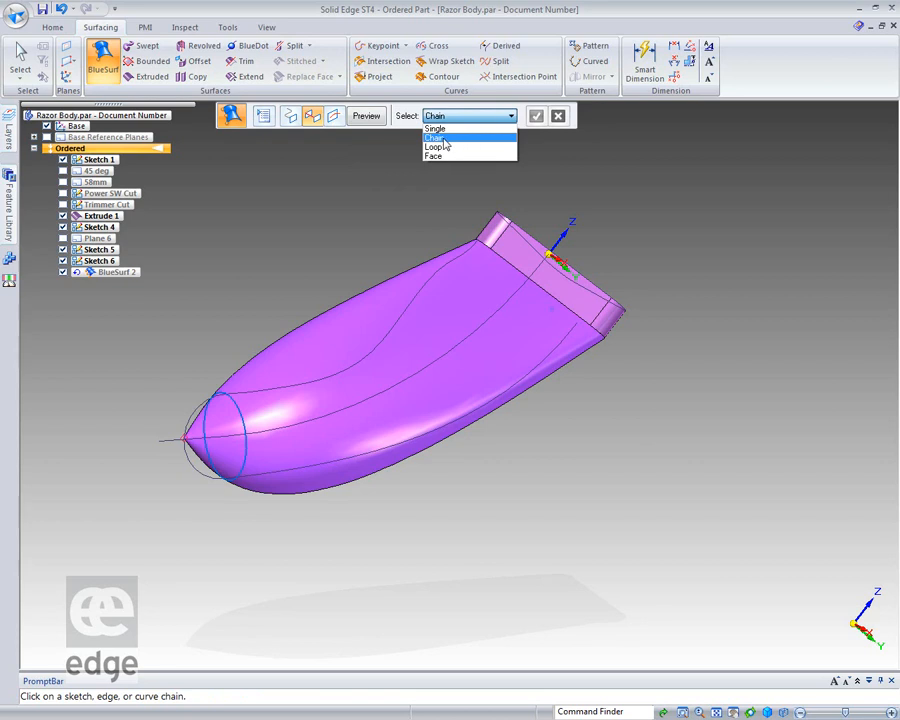
pyautogui.click(442, 128)
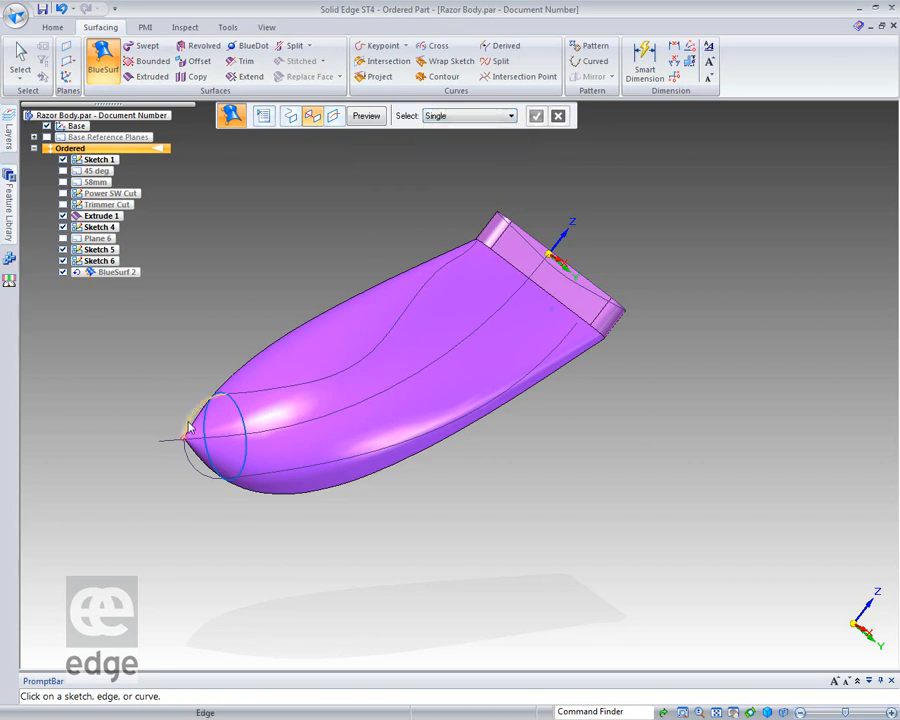
pyautogui.click(277, 389)
pyautogui.click(536, 117)
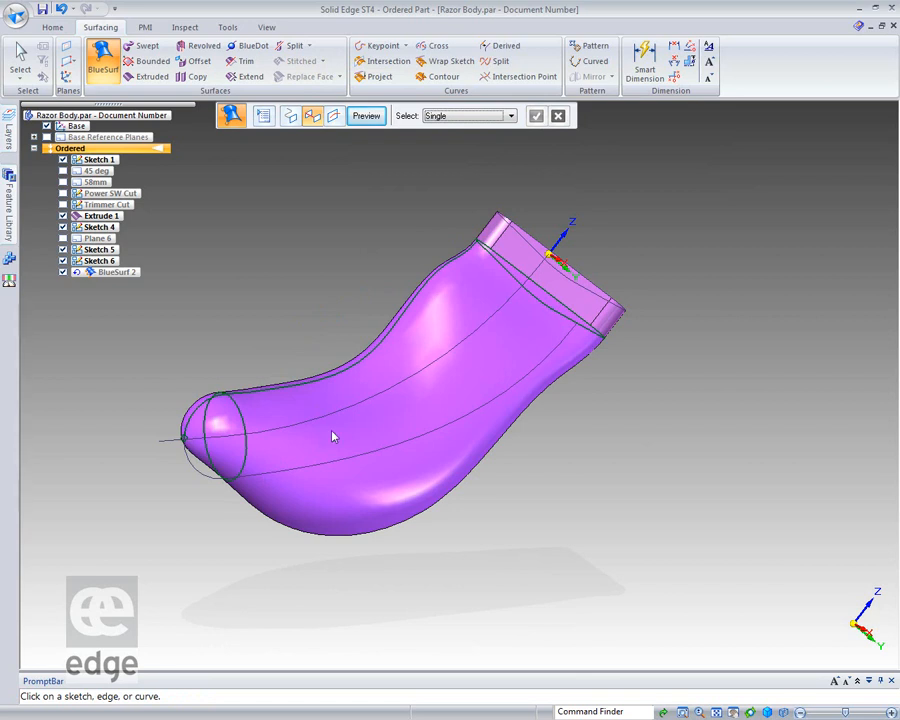
# - Add the lower end arc and lower side curve as the second guide and finish the BlueSurf
pyautogui.click(192, 465)
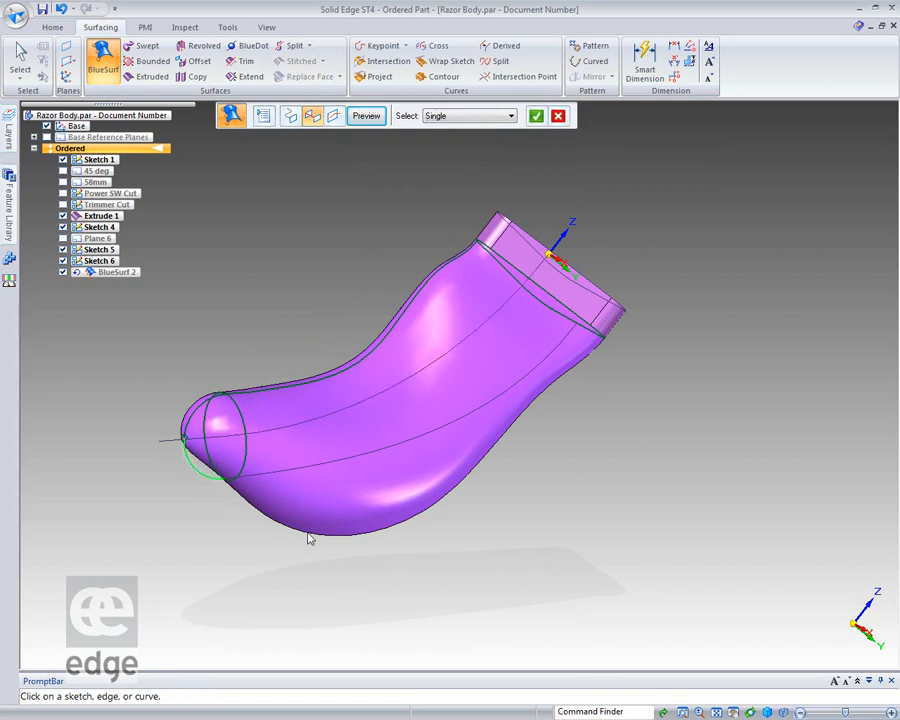
pyautogui.click(313, 468)
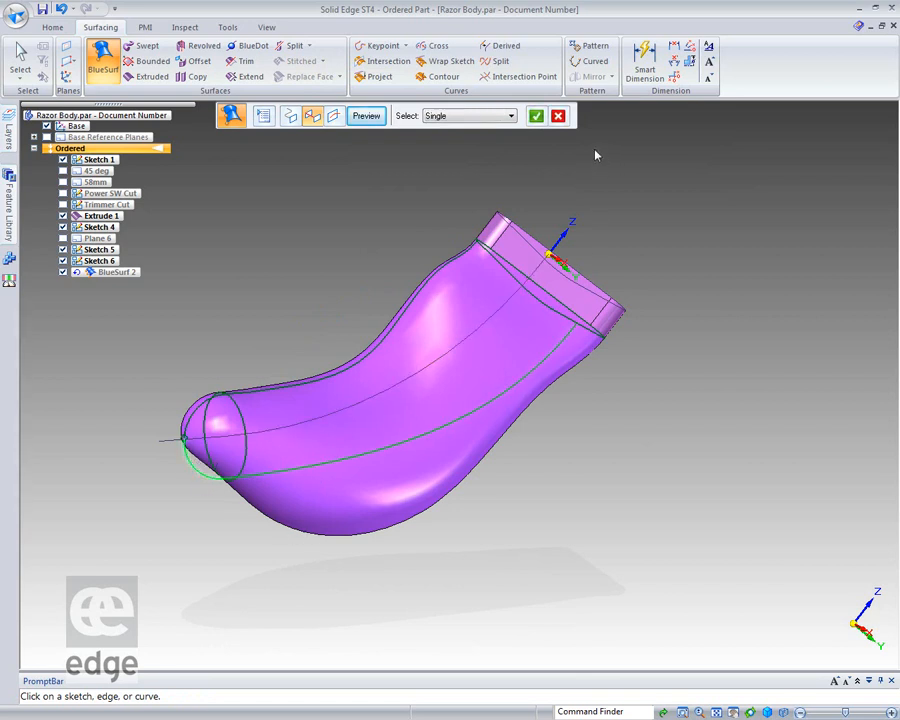
pyautogui.click(537, 117)
pyautogui.moveTo(605, 562)
pyautogui.mouseDown(button='middle')
pyautogui.moveTo(568, 464)
pyautogui.moveTo(550, 276)
pyautogui.moveTo(558, 352)
pyautogui.moveTo(647, 518)
pyautogui.moveTo(765, 577)
pyautogui.moveTo(620, 566)
pyautogui.mouseUp(button='middle')
pyautogui.click(366, 122)
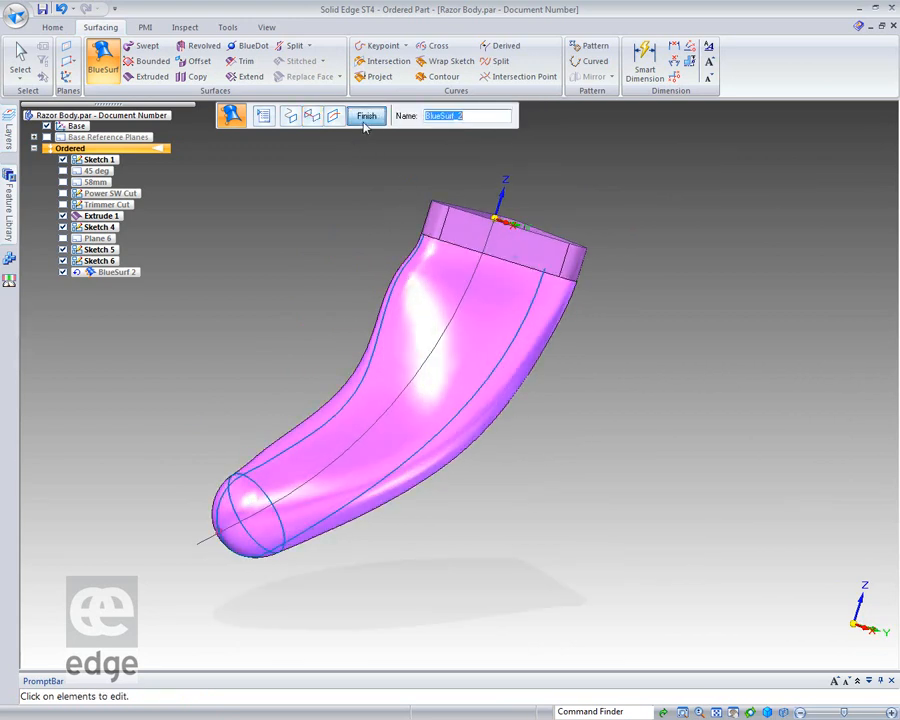
pyautogui.click(365, 122)
pyautogui.click(365, 122)
# - Cap the open triangular end of the extrusion with a Bounded surface built from its outer edge loop
pyautogui.moveTo(151, 384); pyautogui.dragTo(165, 420, button='middle')
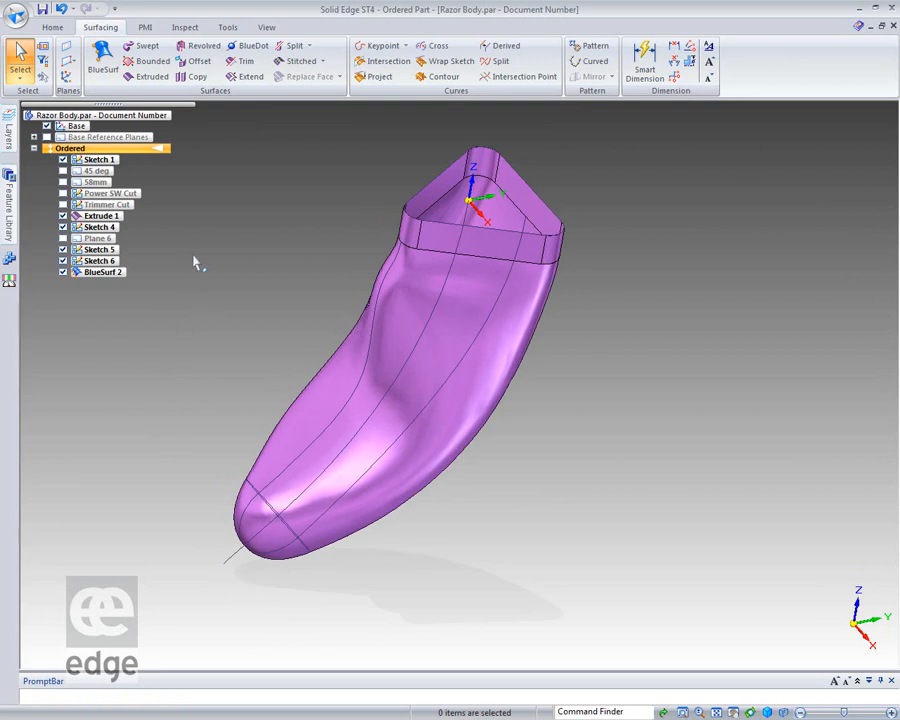
pyautogui.click(148, 61)
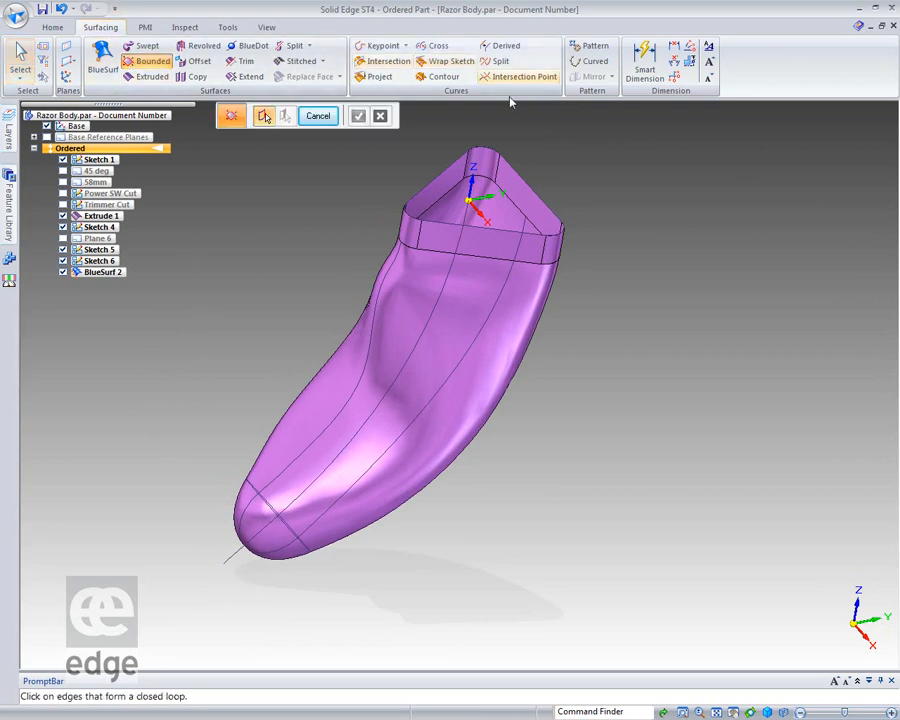
pyautogui.click(444, 180)
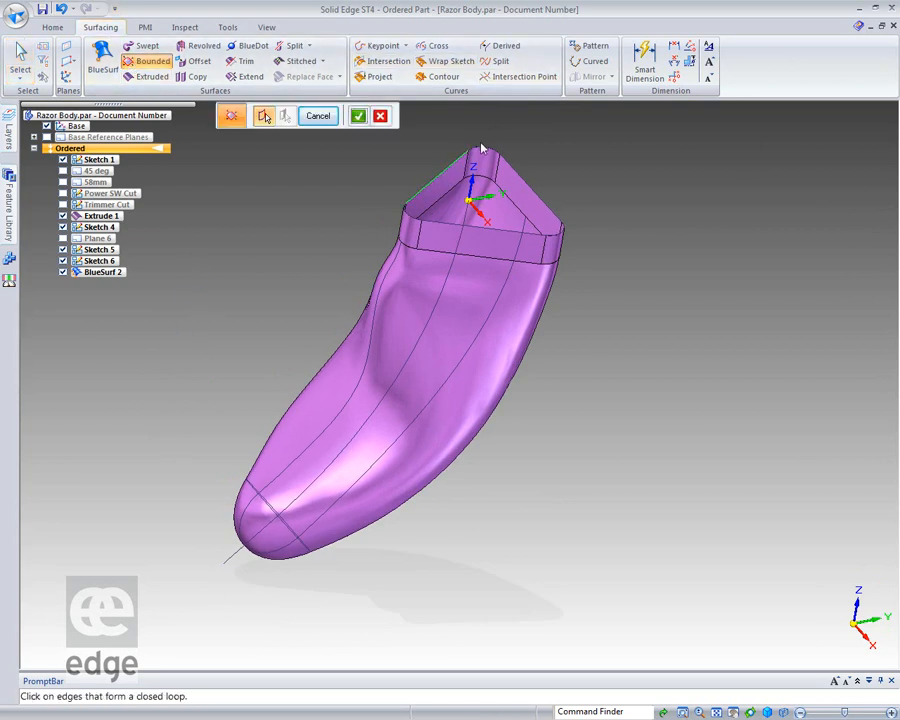
pyautogui.click(543, 191)
pyautogui.click(512, 231)
pyautogui.click(357, 116)
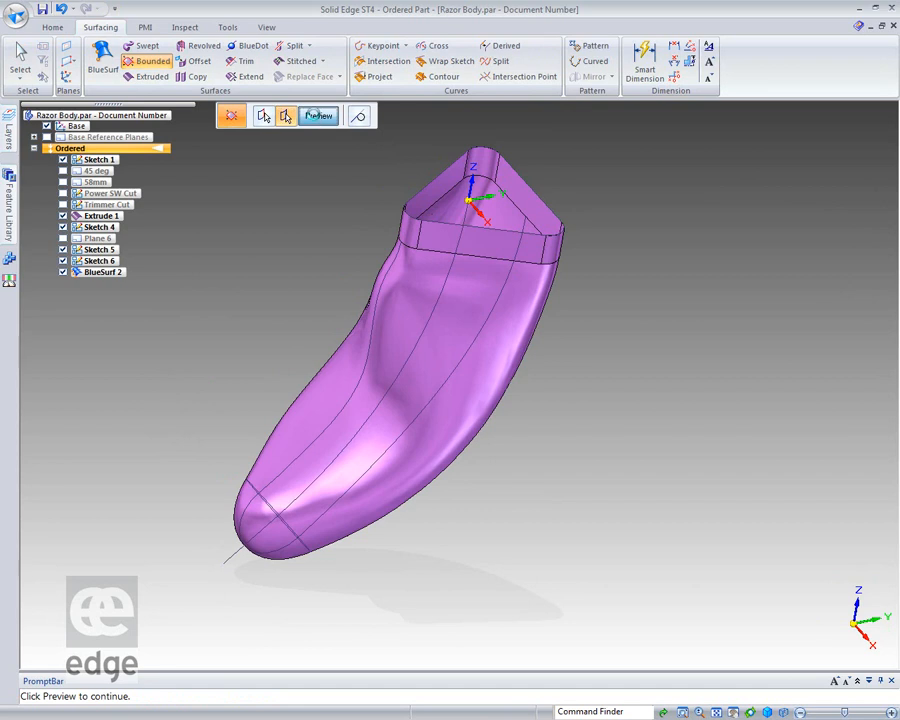
pyautogui.click(312, 115)
pyautogui.click(316, 115)
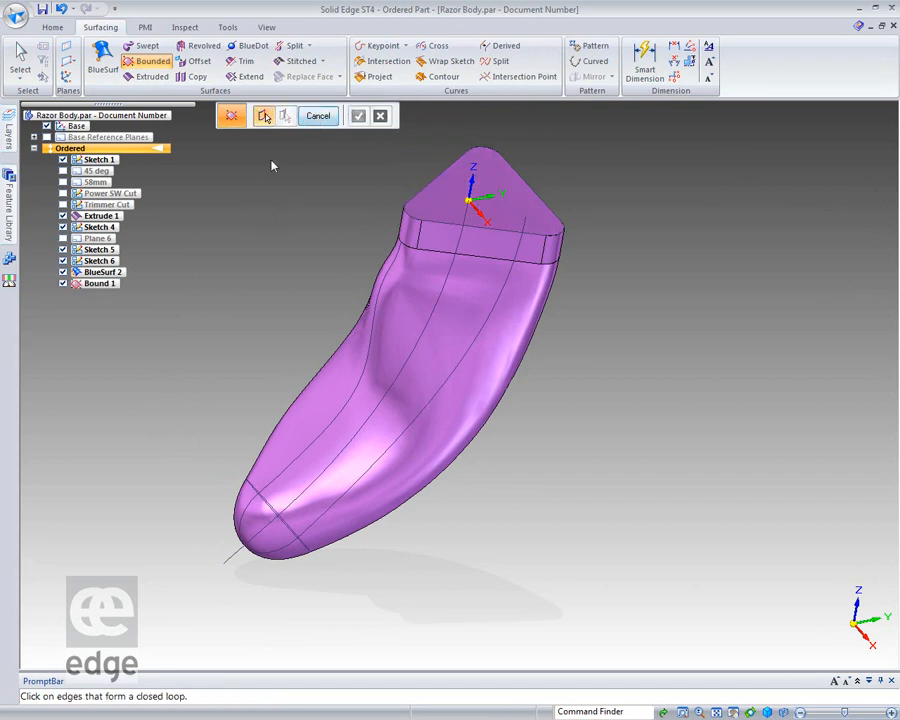
# - Stitch the extrusion, BlueSurf and bounded surface with the default options and make the resulting solid the base feature
pyautogui.click(300, 61)
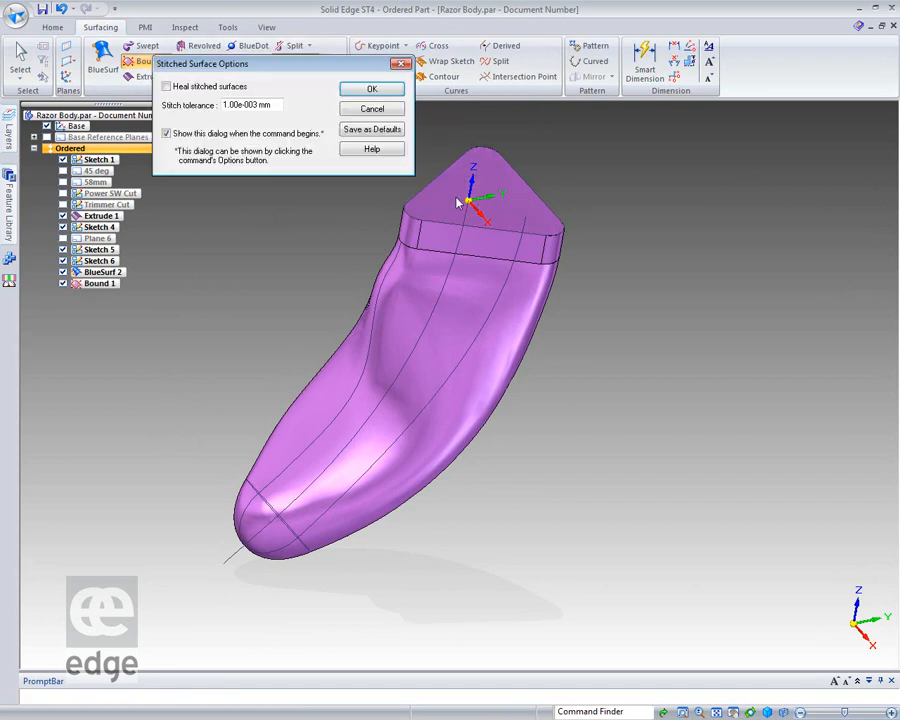
pyautogui.click(371, 88)
pyautogui.moveTo(791, 128); pyautogui.dragTo(116, 602)
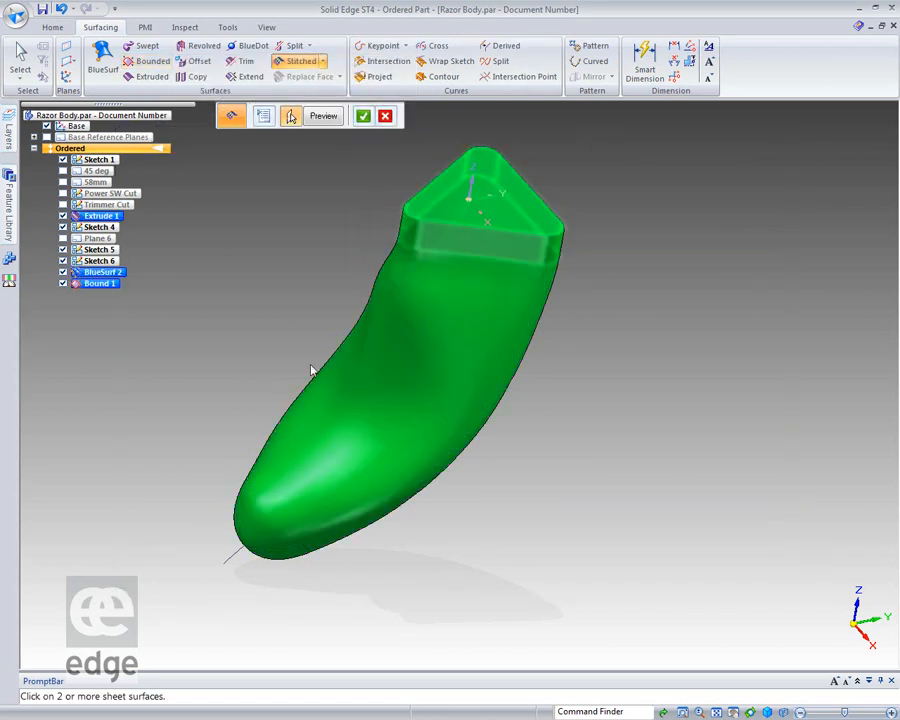
pyautogui.click(366, 116)
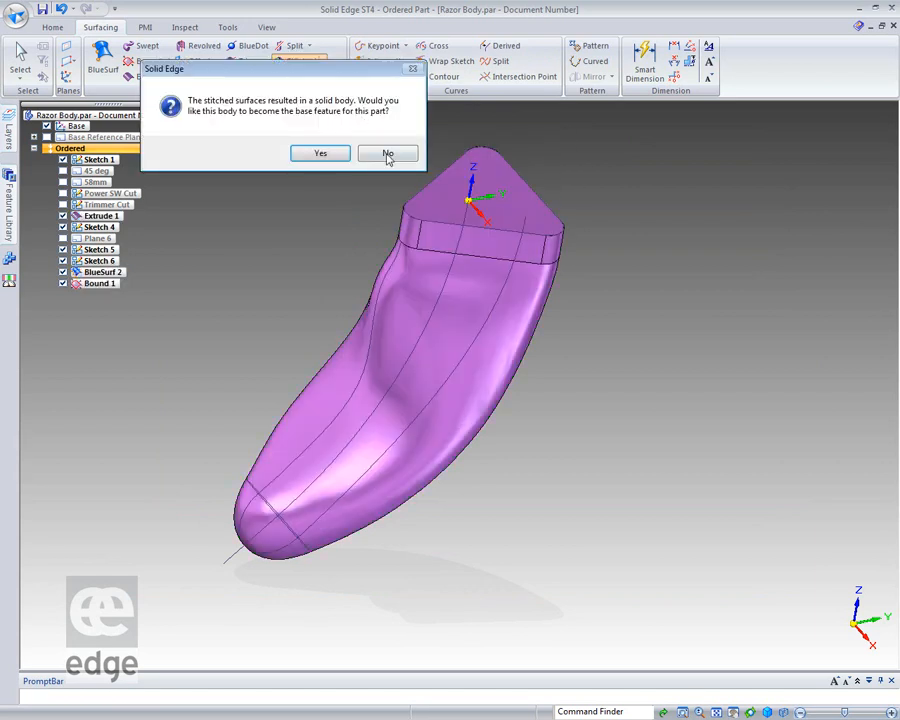
pyautogui.click(322, 153)
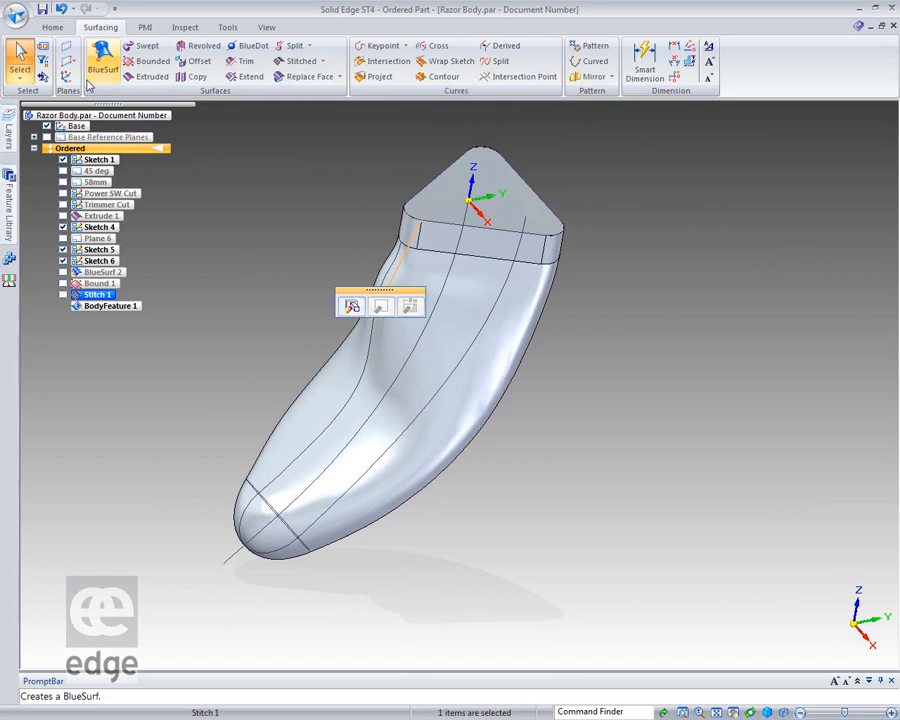
pyautogui.press('Escape')
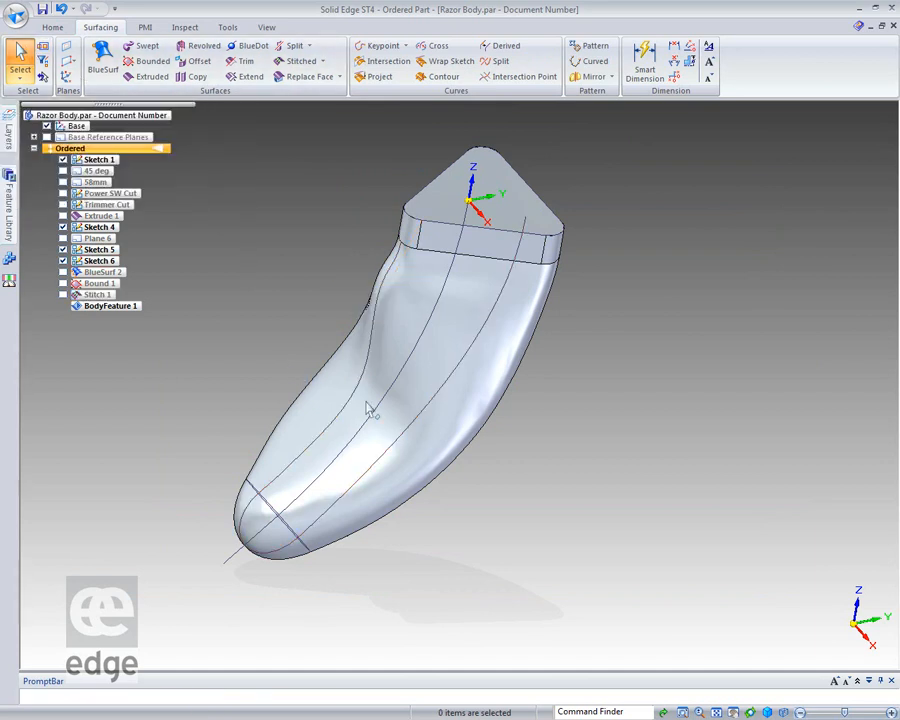
# - Dynamically edit Sketch 6, moving two control points of the upper side curve slightly towards the centre path to reshape the handle
pyautogui.moveTo(640, 462); pyautogui.dragTo(470, 395, button='middle')
pyautogui.click(365, 410)
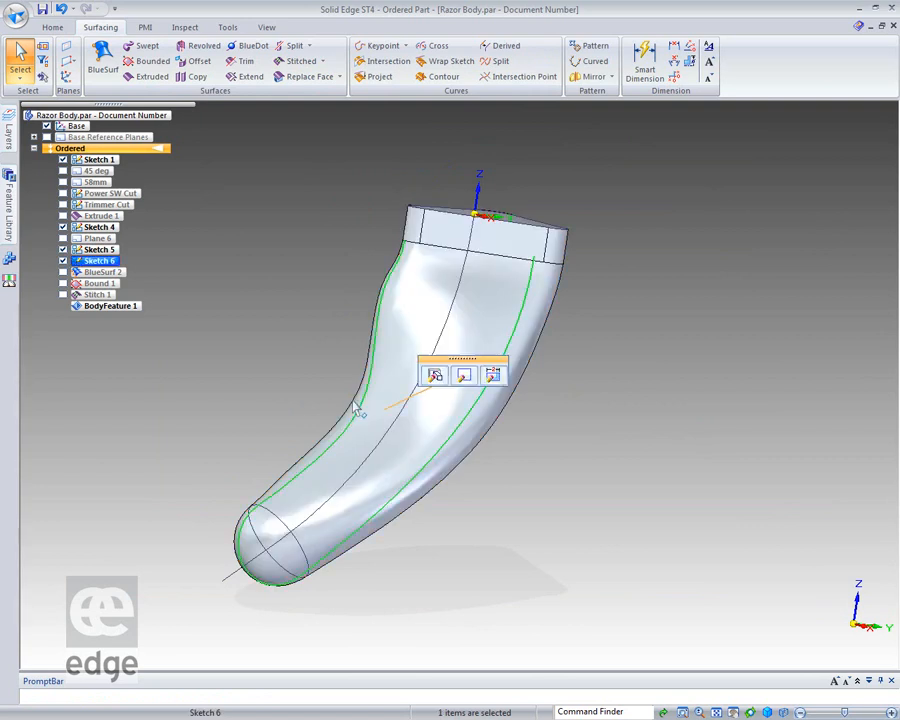
pyautogui.click(492, 376)
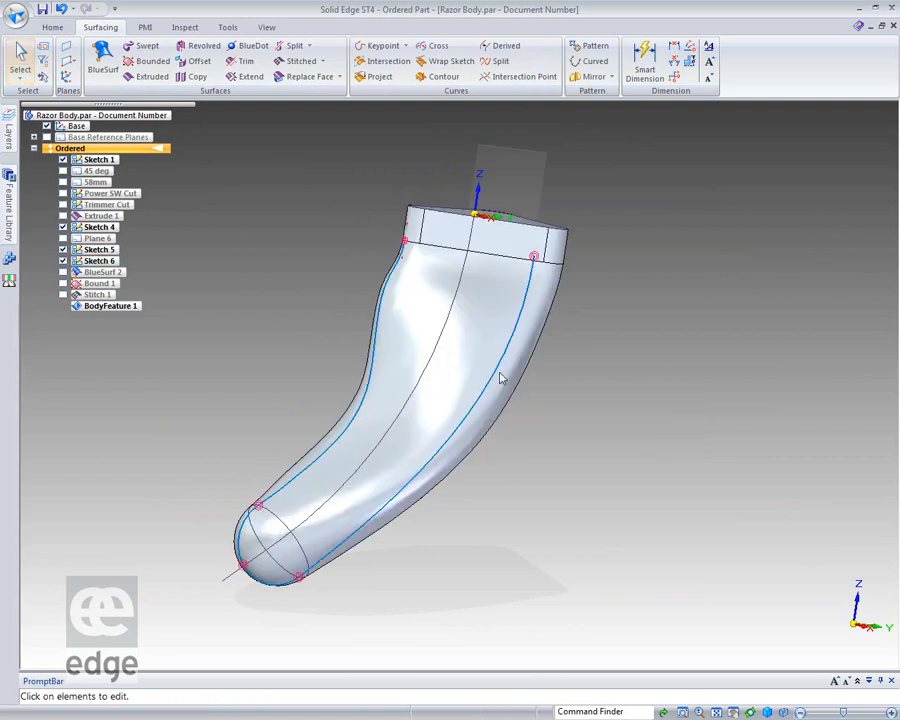
pyautogui.click(384, 330)
pyautogui.moveTo(384, 412)
pyautogui.mouseDown()
pyautogui.moveTo(402, 416)
pyautogui.moveTo(396, 420)
pyautogui.moveTo(383, 410)
pyautogui.moveTo(396, 412)
pyautogui.mouseUp()
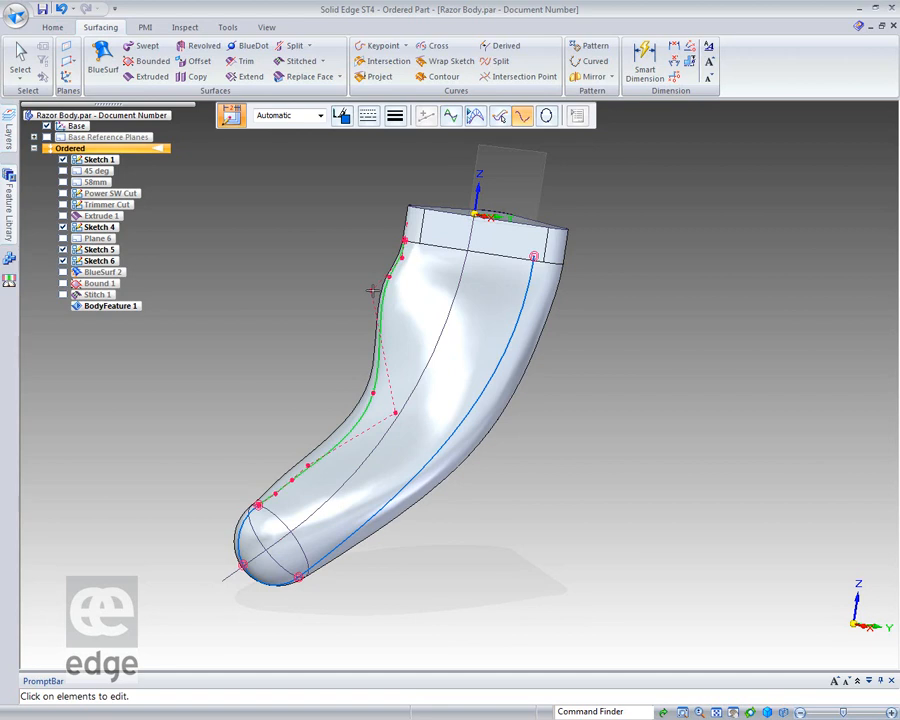
pyautogui.moveTo(374, 291); pyautogui.dragTo(377, 289)
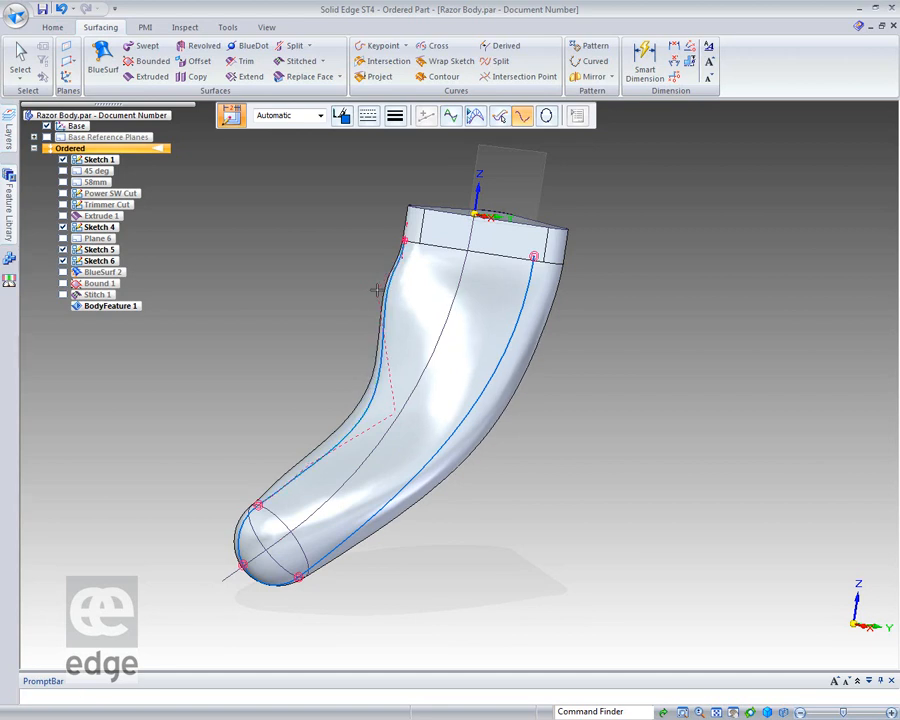
pyautogui.press('Escape')
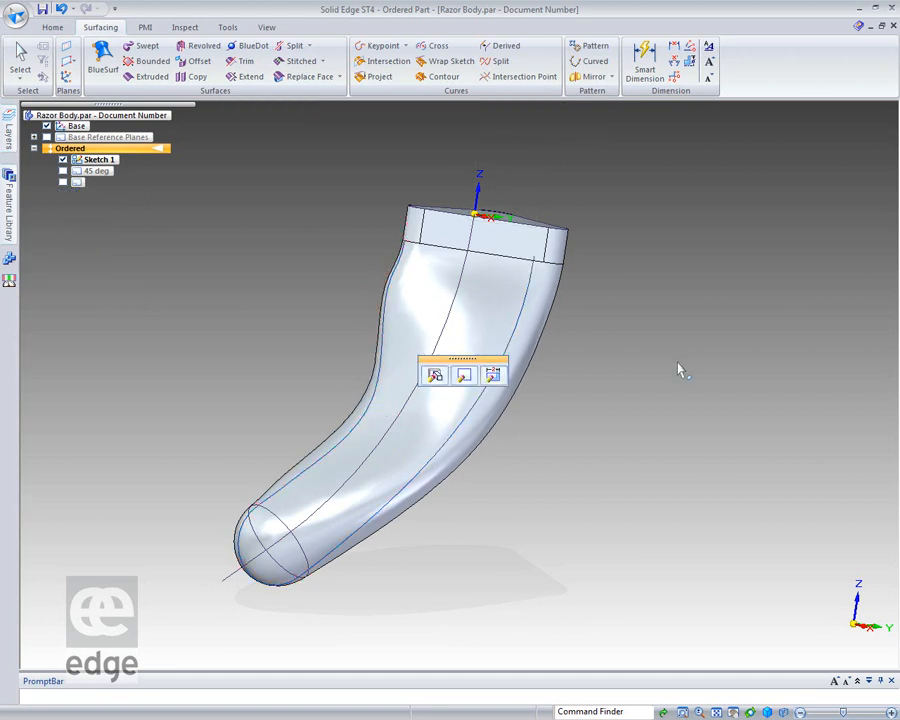
pyautogui.moveTo(697, 378)
pyautogui.mouseDown(button='middle')
pyautogui.moveTo(756, 455)
pyautogui.moveTo(689, 426)
pyautogui.moveTo(657, 358)
pyautogui.moveTo(727, 422)
pyautogui.moveTo(835, 343)
pyautogui.moveTo(631, 421)
pyautogui.moveTo(754, 391)
pyautogui.mouseUp(button='middle')
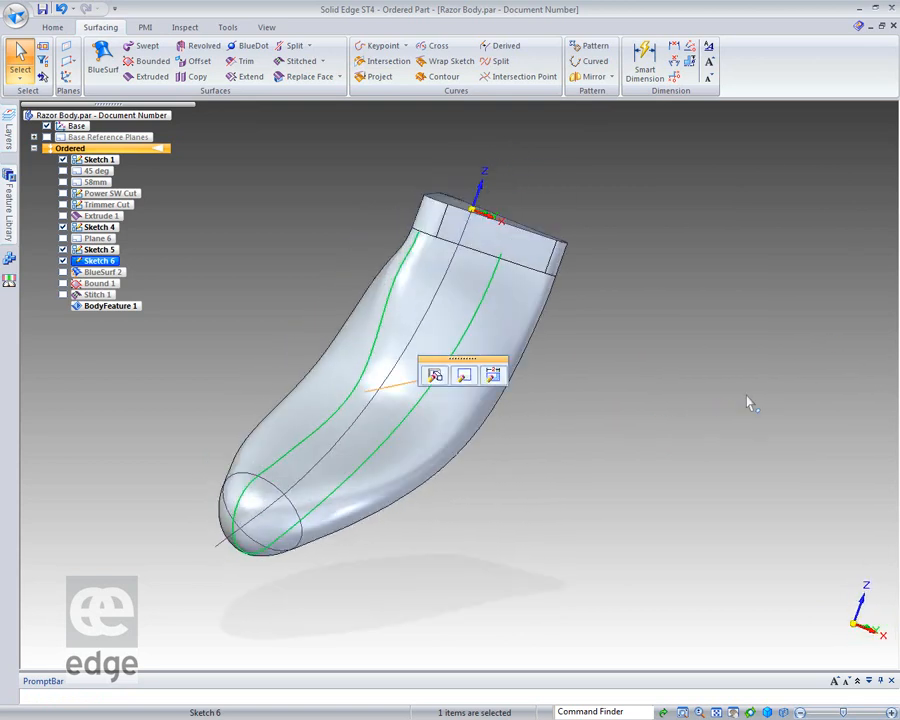
pyautogui.press('Escape')
# - Inspect the reshaped razor body from several angles and close its part document
pyautogui.moveTo(175, 253)
pyautogui.mouseDown(button='middle')
pyautogui.moveTo(226, 264)
pyautogui.moveTo(297, 187)
pyautogui.moveTo(215, 305)
pyautogui.moveTo(185, 400)
pyautogui.moveTo(167, 249)
pyautogui.moveTo(211, 133)
pyautogui.moveTo(173, 307)
pyautogui.moveTo(659, 364)
pyautogui.moveTo(569, 346)
pyautogui.moveTo(350, 350)
pyautogui.moveTo(470, 358)
pyautogui.moveTo(683, 344)
pyautogui.moveTo(711, 297)
pyautogui.moveTo(719, 325)
pyautogui.moveTo(667, 356)
pyautogui.moveTo(633, 327)
pyautogui.moveTo(739, 340)
pyautogui.moveTo(681, 358)
pyautogui.moveTo(640, 400)
pyautogui.mouseUp(button='middle')
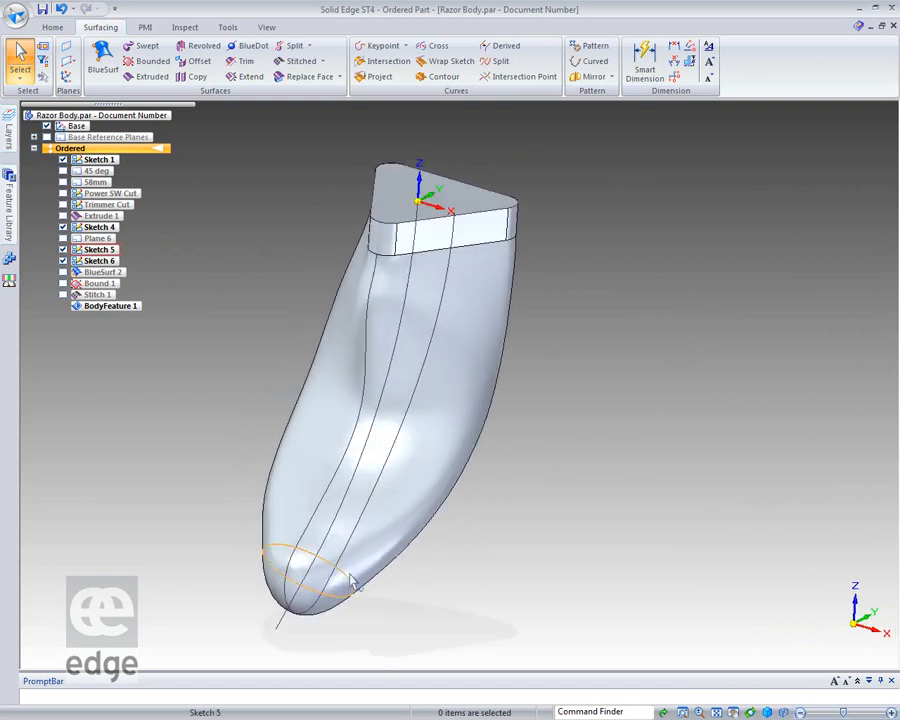
pyautogui.moveTo(649, 421)
pyautogui.mouseDown(button='middle')
pyautogui.moveTo(705, 341)
pyautogui.moveTo(755, 308)
pyautogui.moveTo(589, 215)
pyautogui.moveTo(466, 227)
pyautogui.moveTo(613, 279)
pyautogui.moveTo(673, 372)
pyautogui.moveTo(635, 396)
pyautogui.moveTo(611, 367)
pyautogui.moveTo(645, 436)
pyautogui.mouseUp(button='middle')
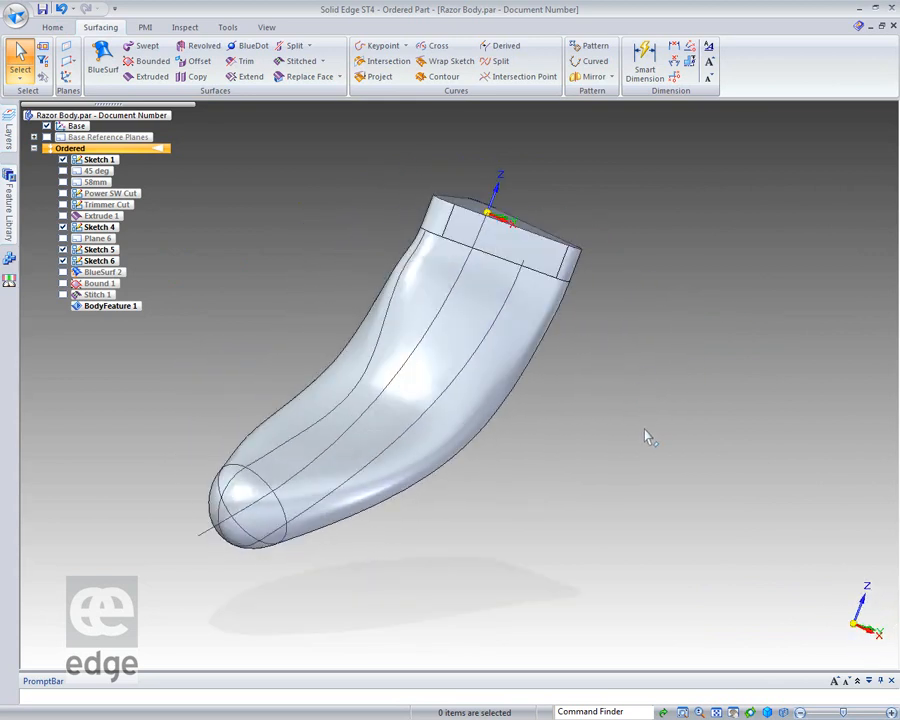
pyautogui.click(894, 27)
pyautogui.click(462, 423)
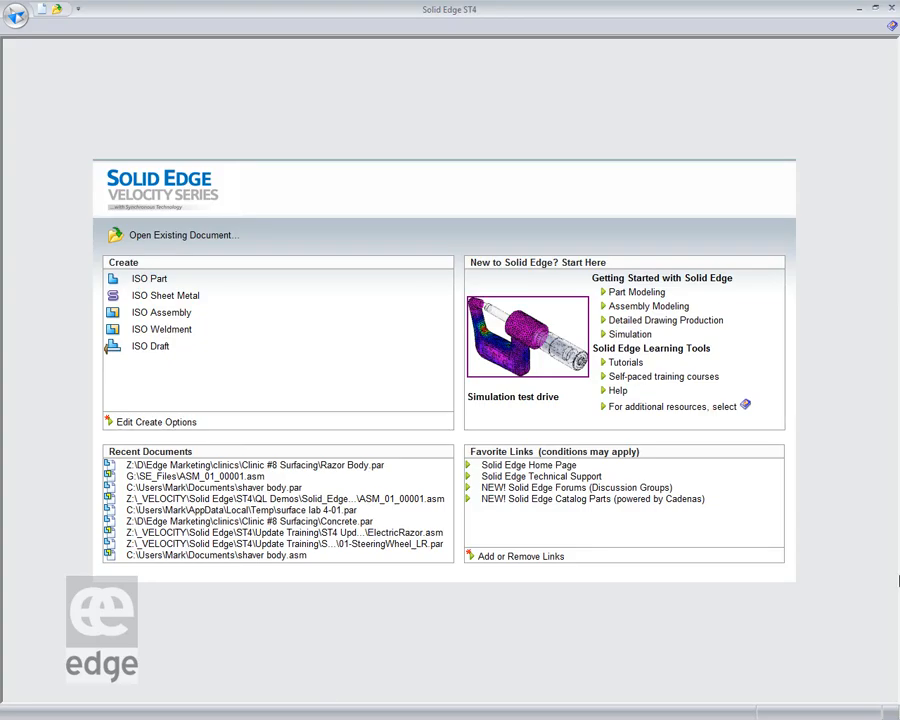
# - Open the recent assembly ASM_01_00001.asm and apply the 02-Engine Cover configuration
pyautogui.click(245, 477)
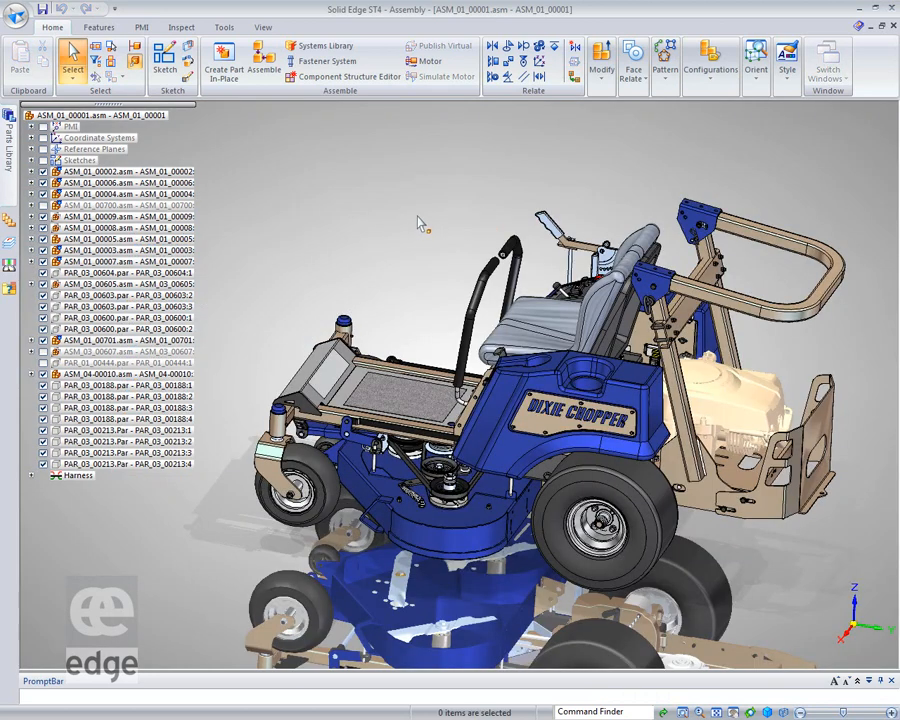
pyautogui.click(710, 66)
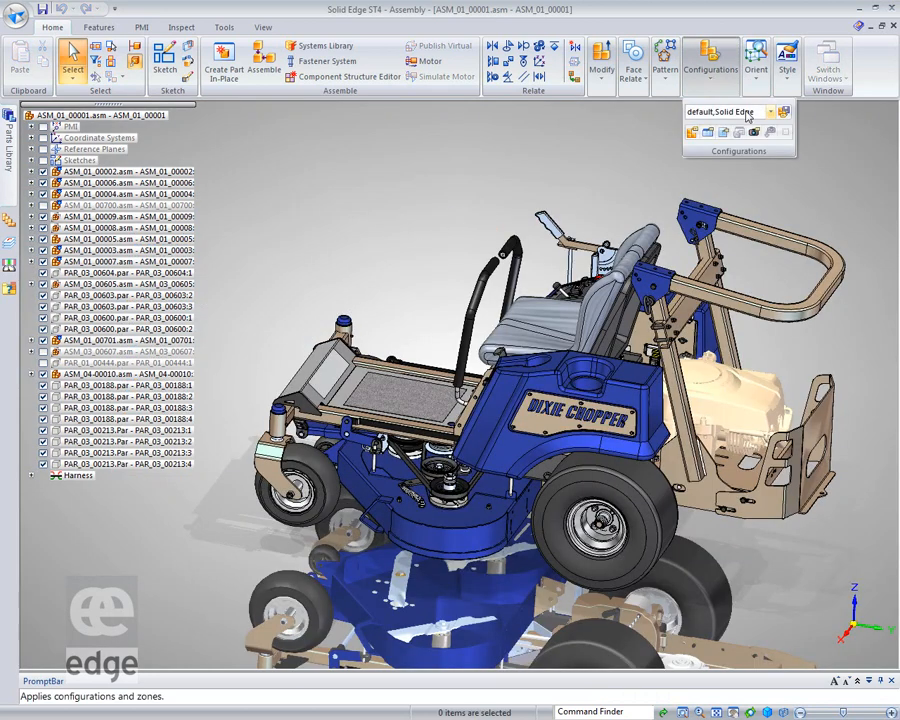
pyautogui.click(767, 113)
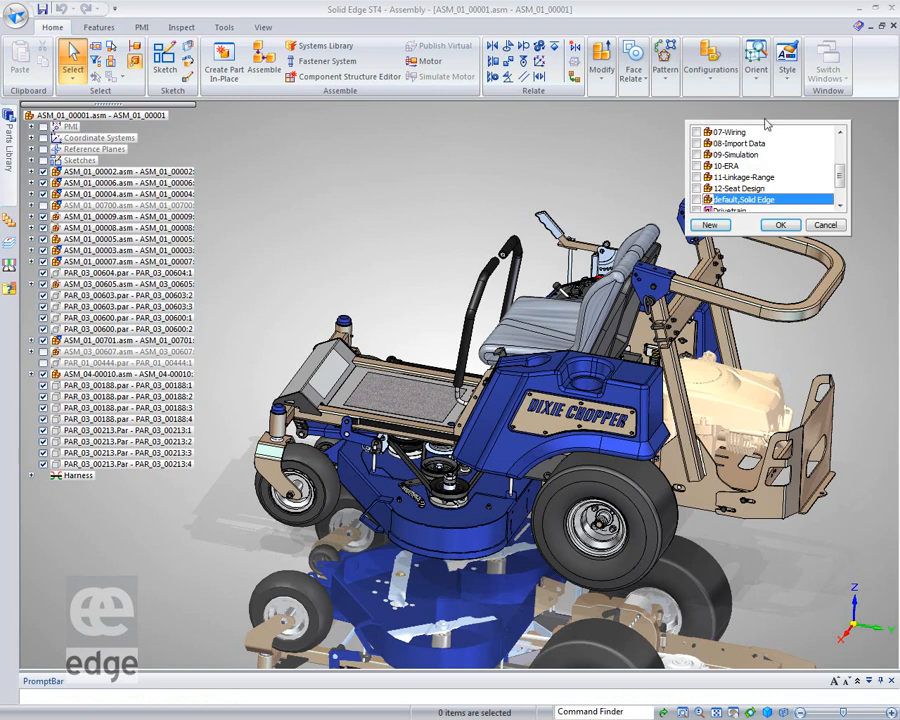
pyautogui.scroll(3, 822, 167)
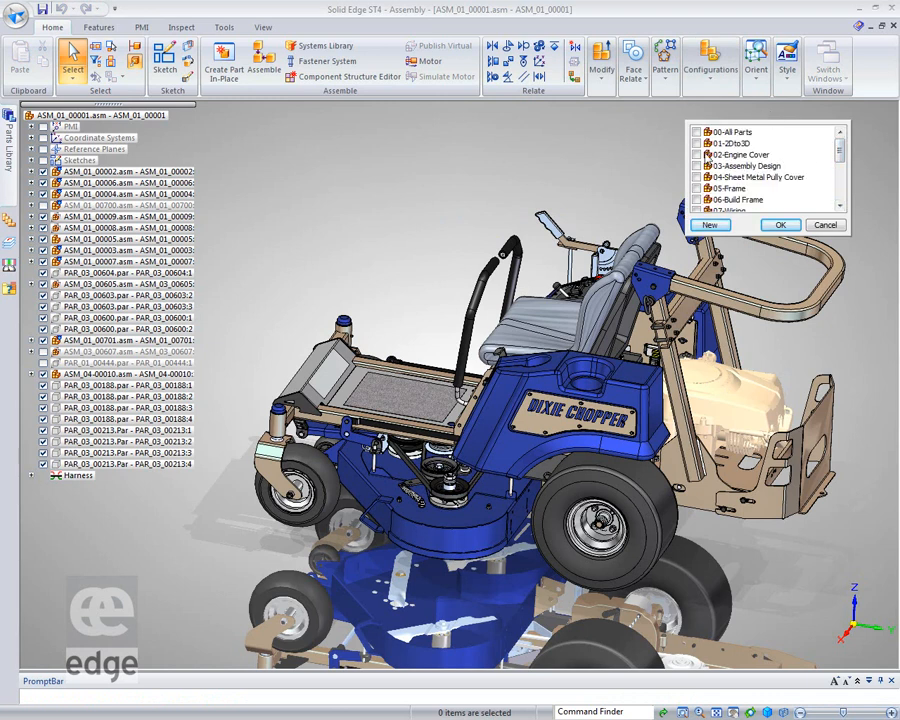
pyautogui.click(707, 155)
pyautogui.click(790, 226)
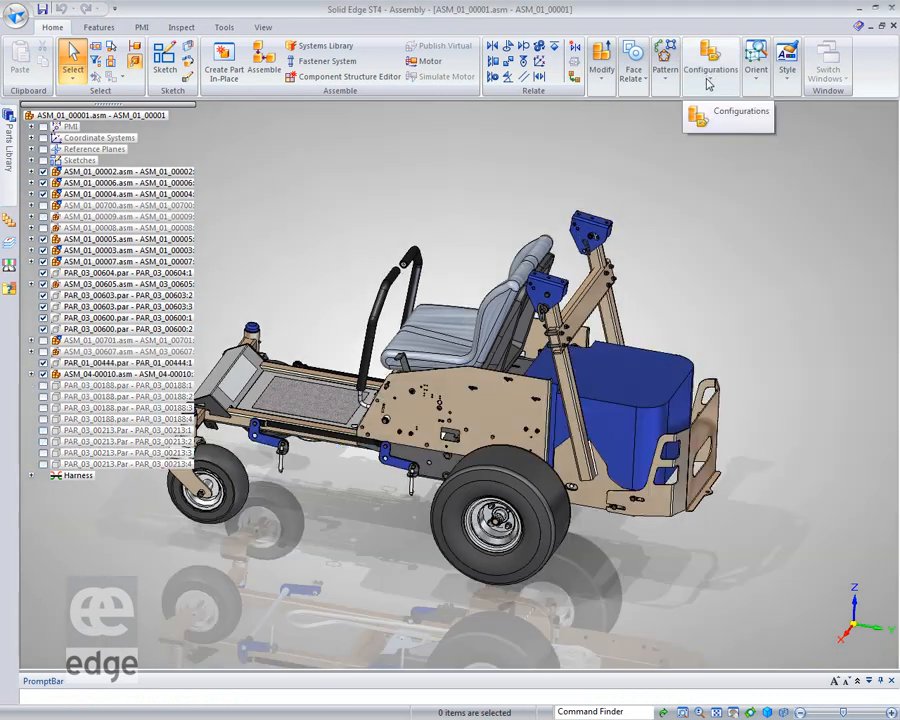
# - Edit the engine cover part PAR_01_00444.par in place within the assembly
pyautogui.moveTo(826, 277); pyautogui.dragTo(740, 252, button='middle')
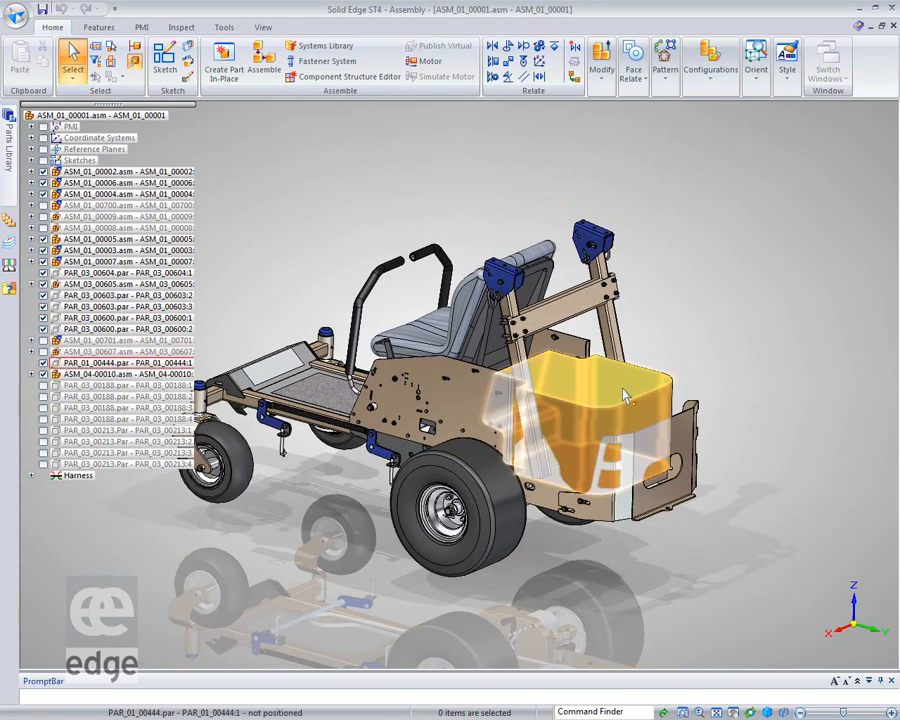
pyautogui.click(128, 362)
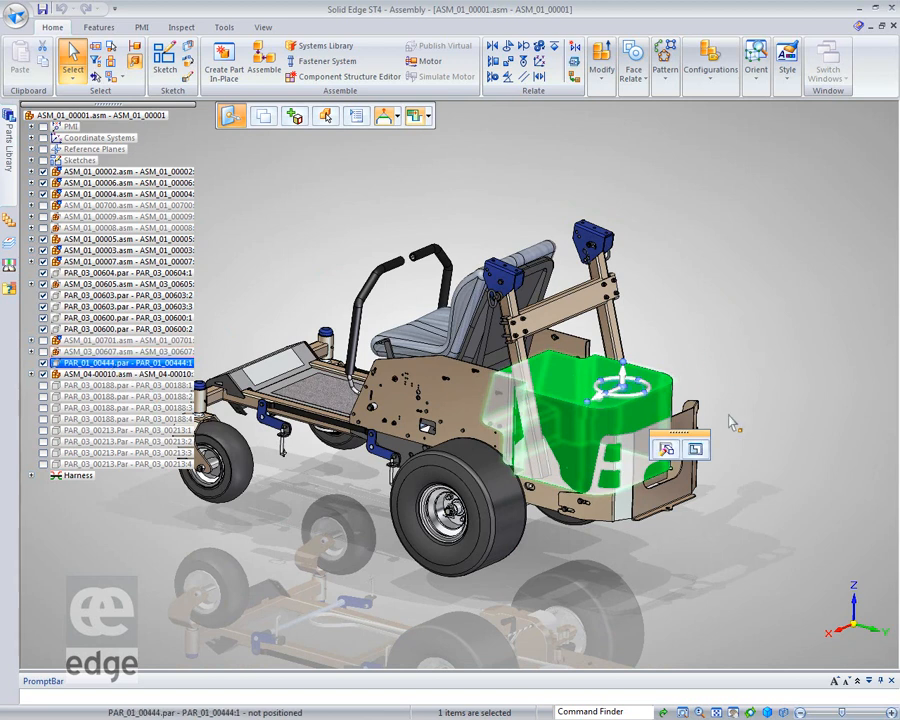
pyautogui.click(697, 450)
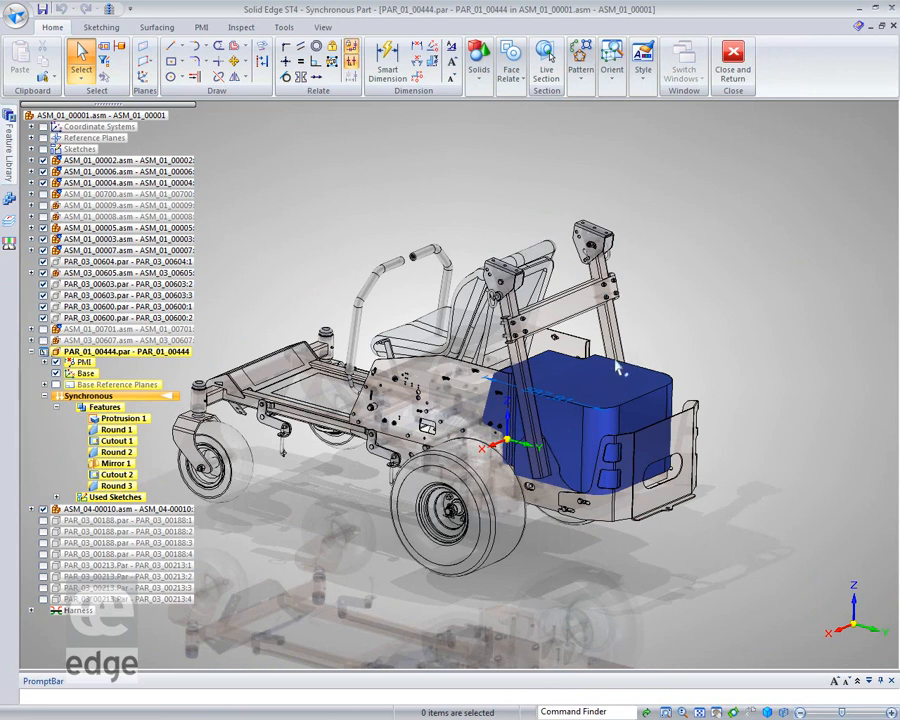
# - Move the engine cover's top face upward by 100 mm
pyautogui.click(595, 385)
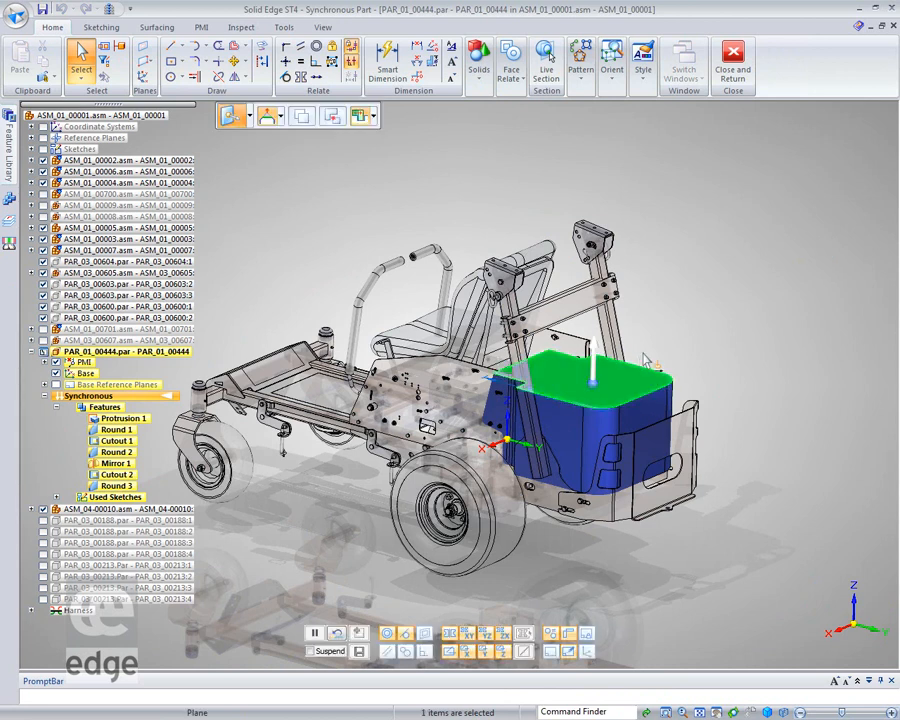
pyautogui.click(594, 362)
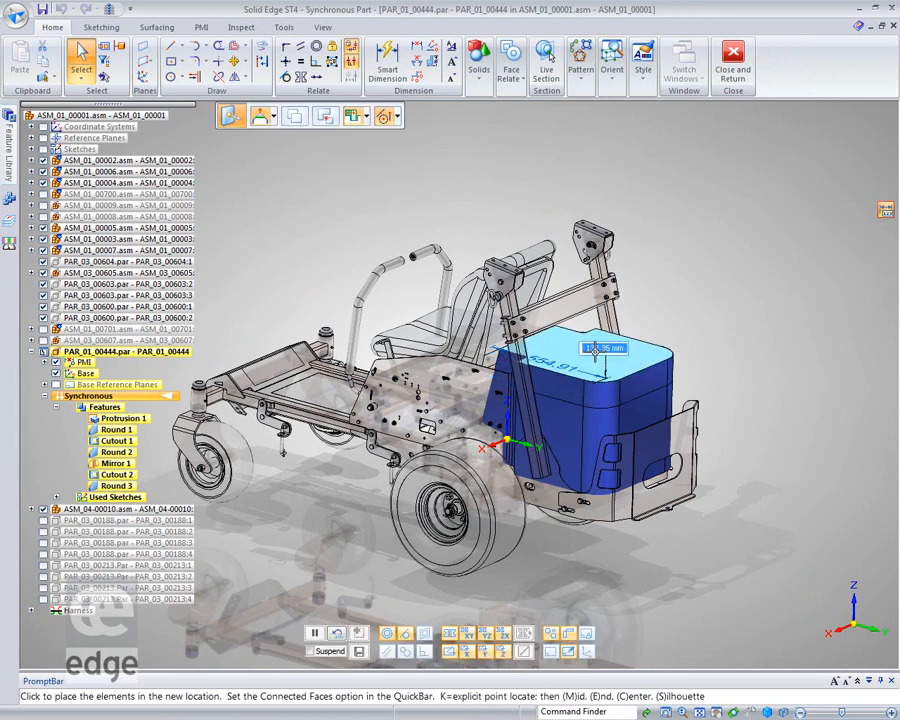
pyautogui.write('100')
pyautogui.press('Return')
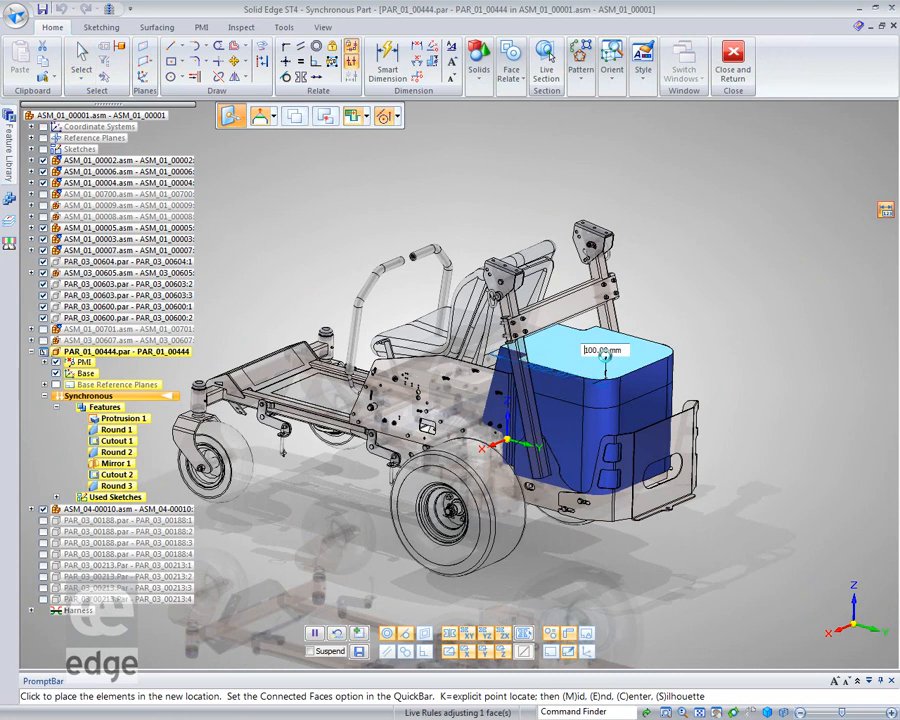
pyautogui.press('Escape')
pyautogui.moveTo(731, 314); pyautogui.dragTo(733, 344, button='middle')
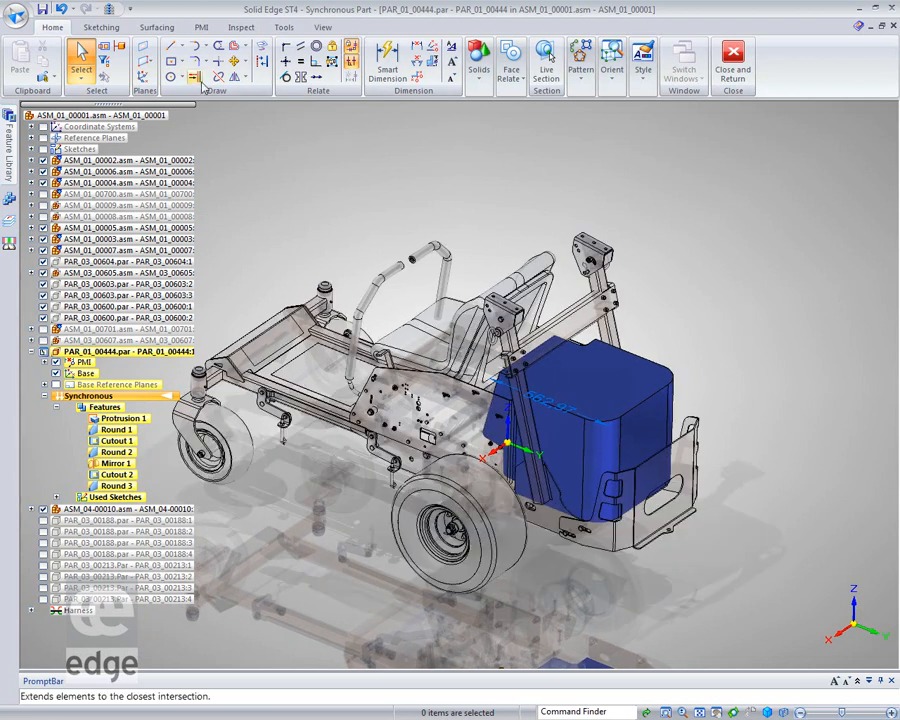
# - Hide the surrounding assembly components and transition the engine cover part to the ordered environment
pyautogui.click(110, 11)
pyautogui.moveTo(382, 215); pyautogui.dragTo(398, 200, button='middle')
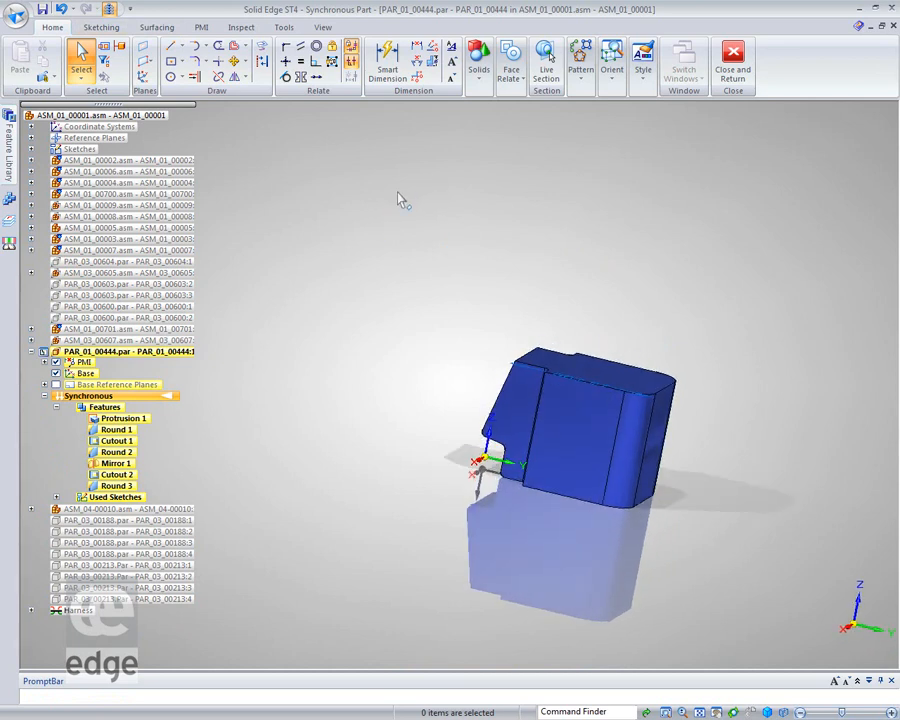
pyautogui.click(101, 27)
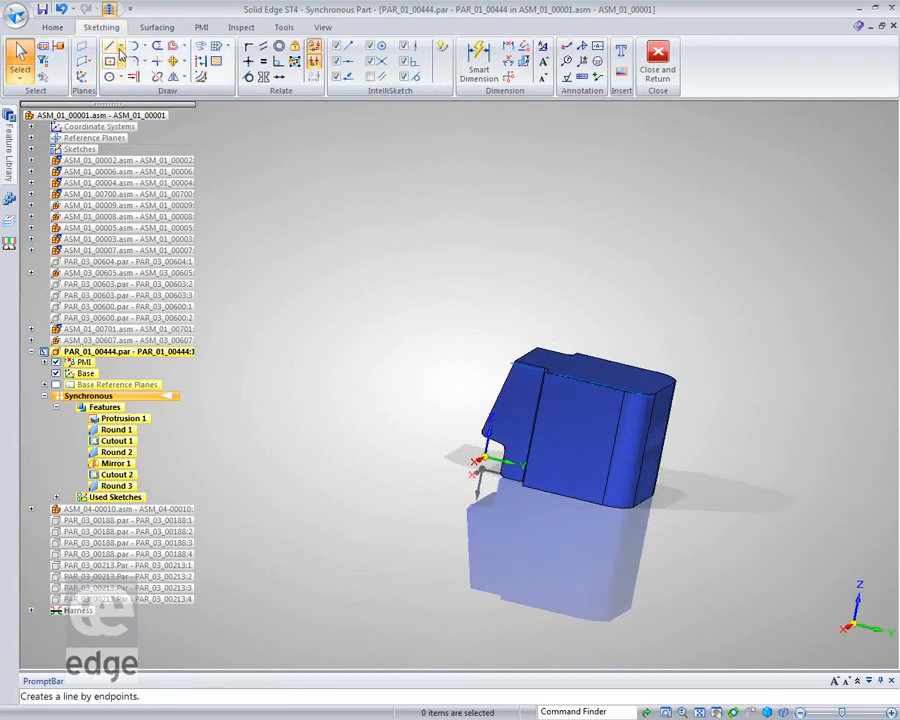
pyautogui.click(121, 46)
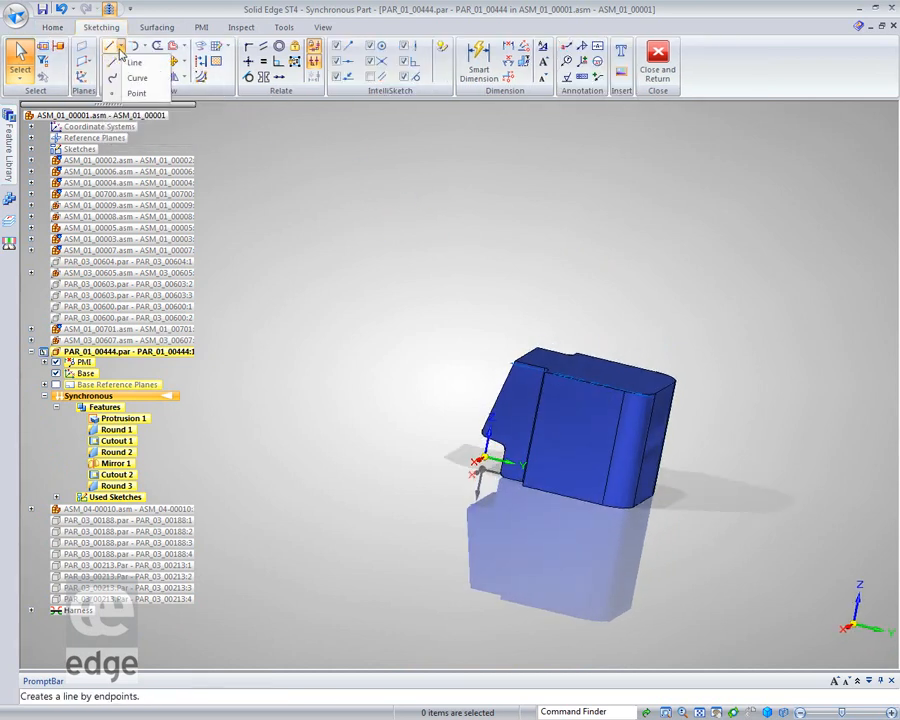
pyautogui.click(350, 217)
pyautogui.rightClick(165, 400)
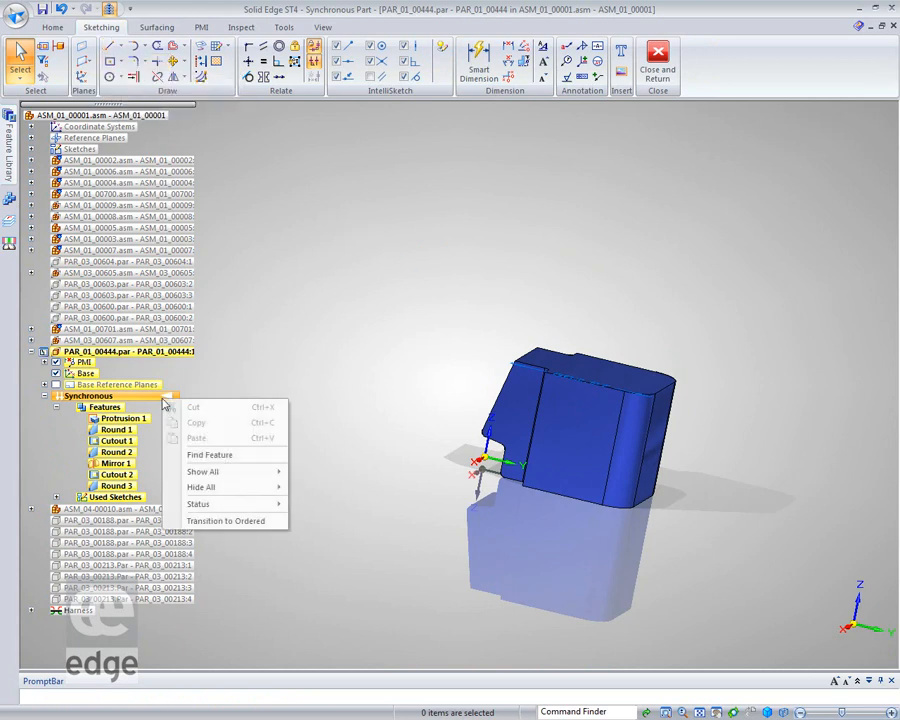
pyautogui.click(280, 521)
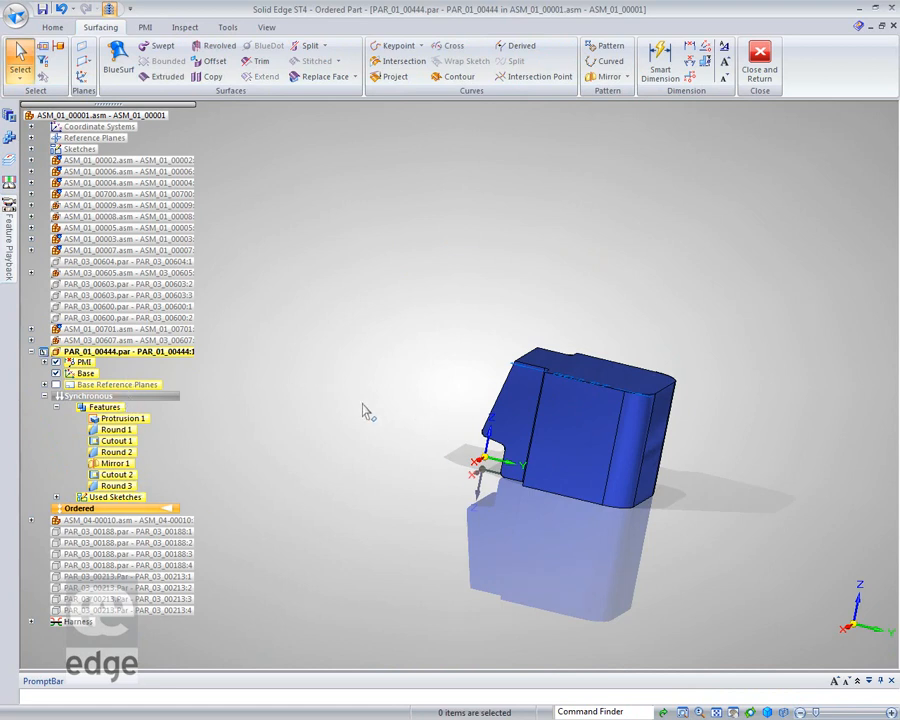
# - Start a sketch on the base YZ plane and draw a four-point wavy curve above the cover's top, falling away beyond its far end
pyautogui.click(53, 28)
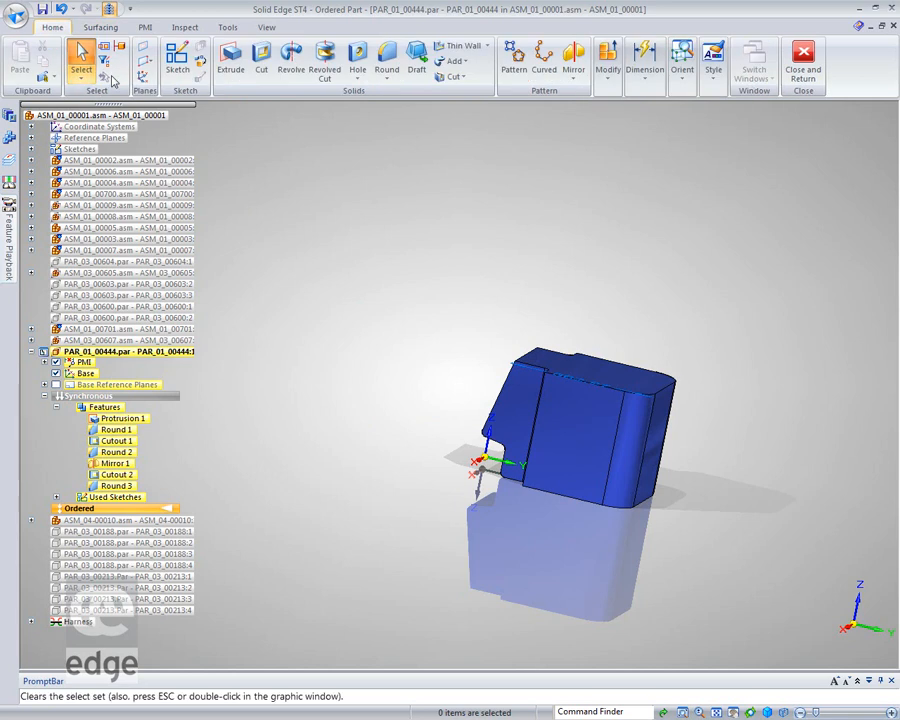
pyautogui.click(177, 60)
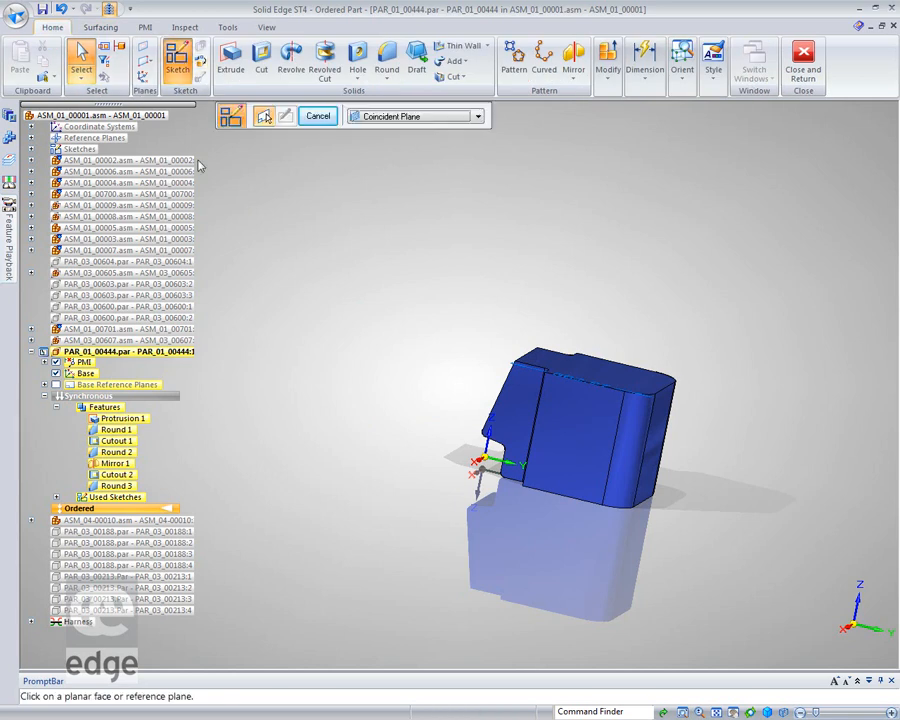
pyautogui.click(488, 457)
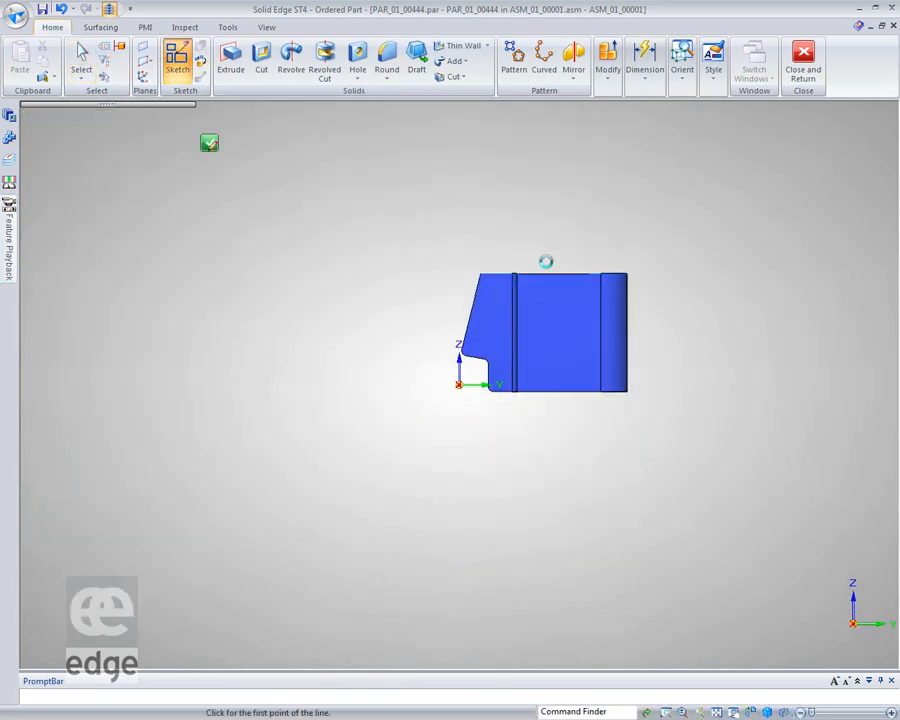
pyautogui.scroll(5, 537, 265)
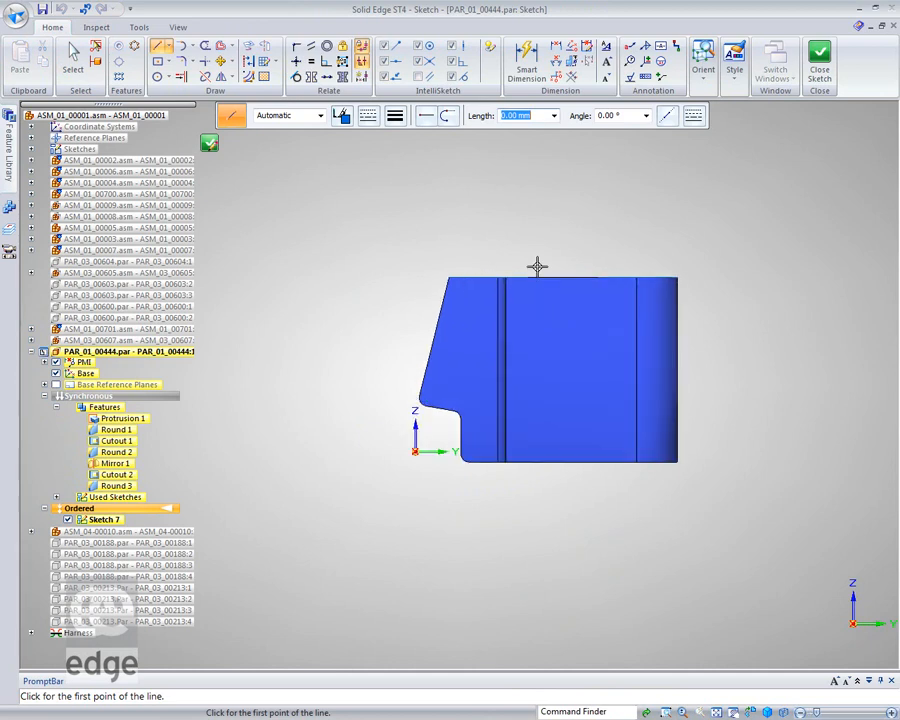
pyautogui.click(168, 47)
pyautogui.click(120, 76)
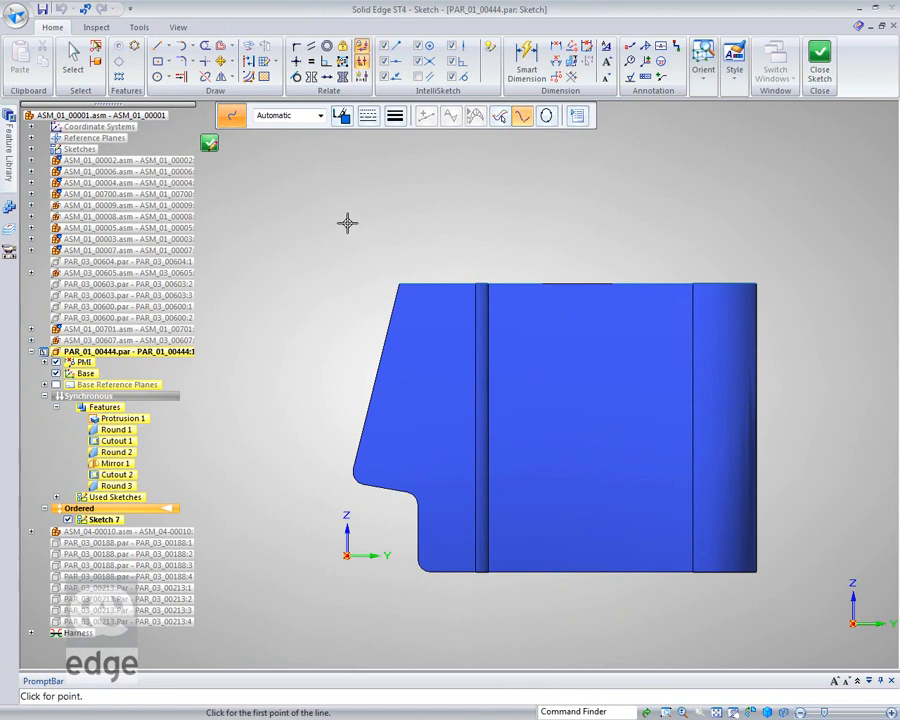
pyautogui.click(348, 224)
pyautogui.click(466, 266)
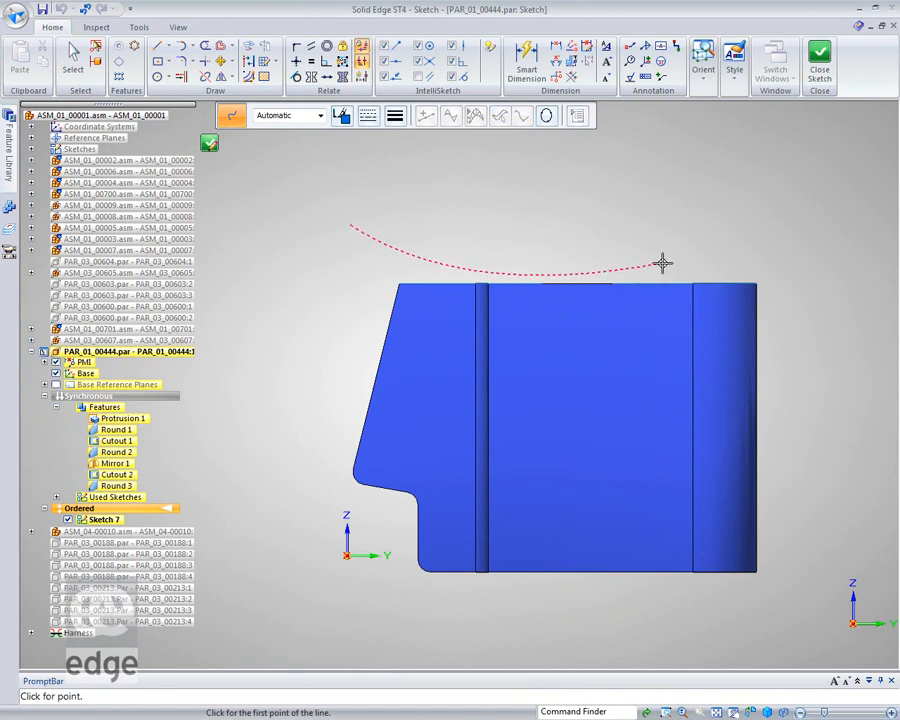
pyautogui.click(662, 263)
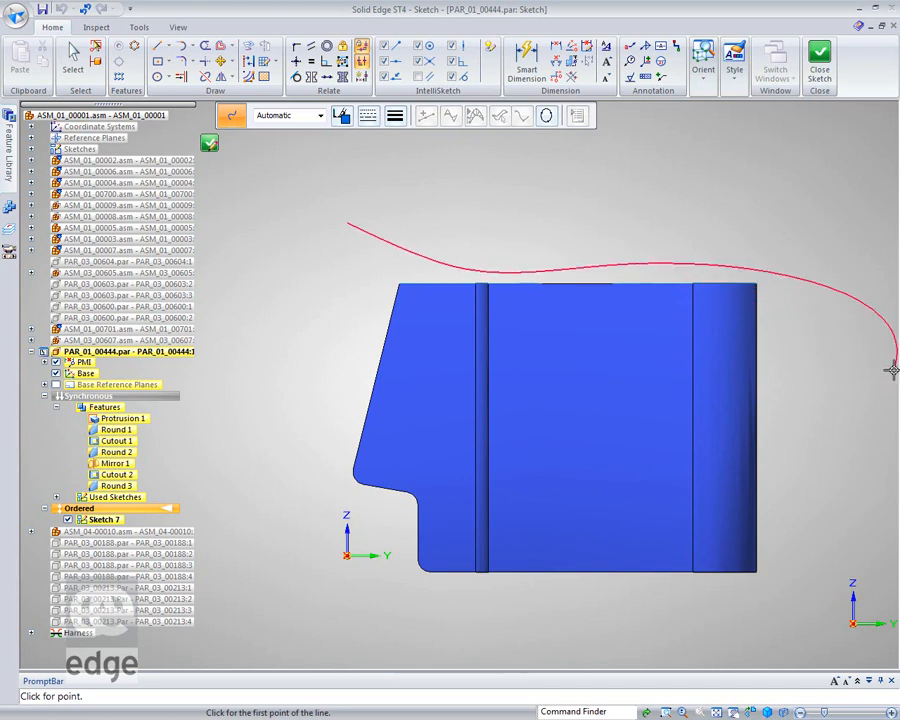
pyautogui.doubleClick(892, 370)
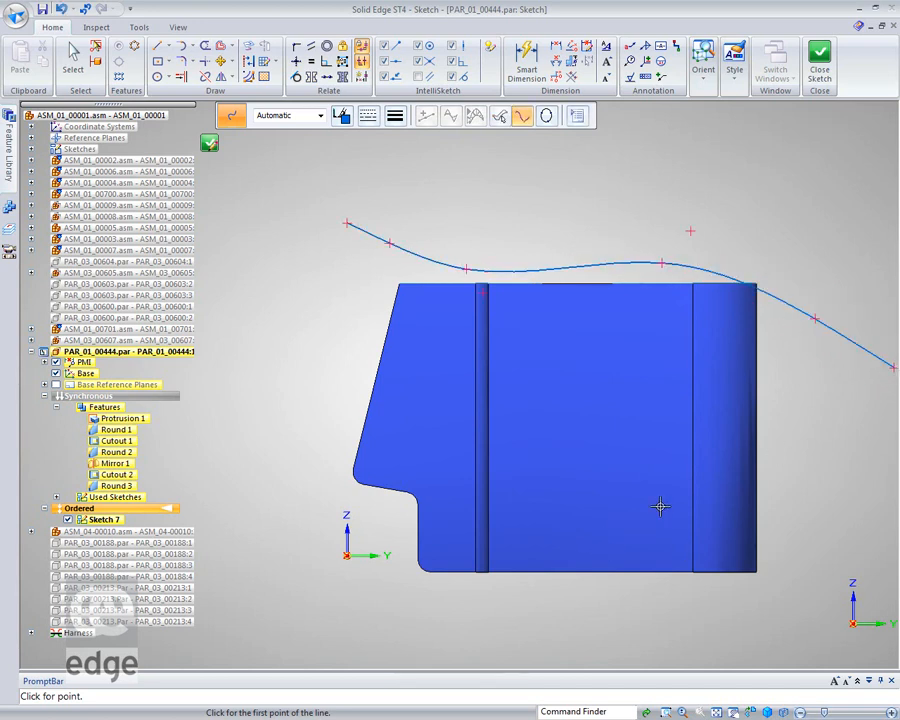
# - Reshape the curve by raising its last inner control vertex and pulling its lower end point further outward and down, and close the sketch
pyautogui.moveTo(680, 487); pyautogui.dragTo(619, 480, button='middle')
pyautogui.click(72, 60)
pyautogui.click(748, 301)
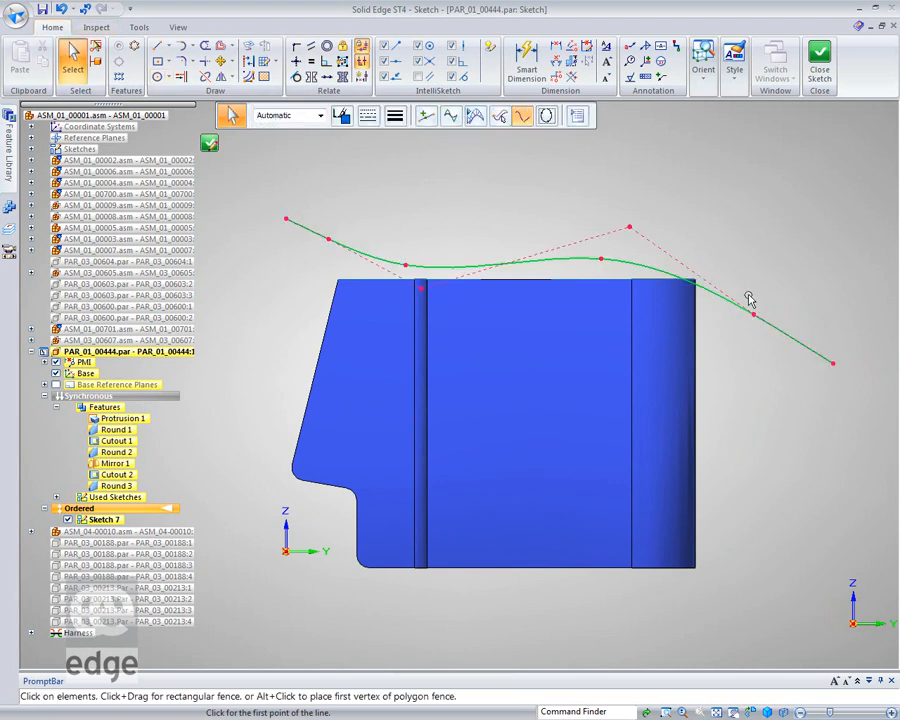
pyautogui.moveTo(754, 314); pyautogui.dragTo(775, 292)
pyautogui.moveTo(830, 364); pyautogui.dragTo(889, 406)
pyautogui.click(839, 228)
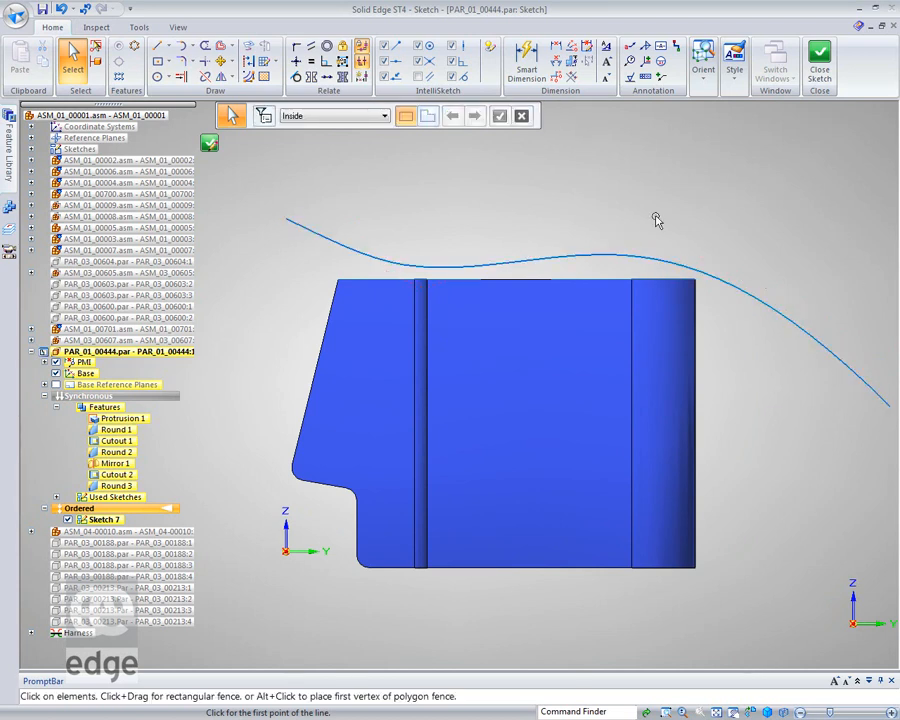
pyautogui.click(820, 62)
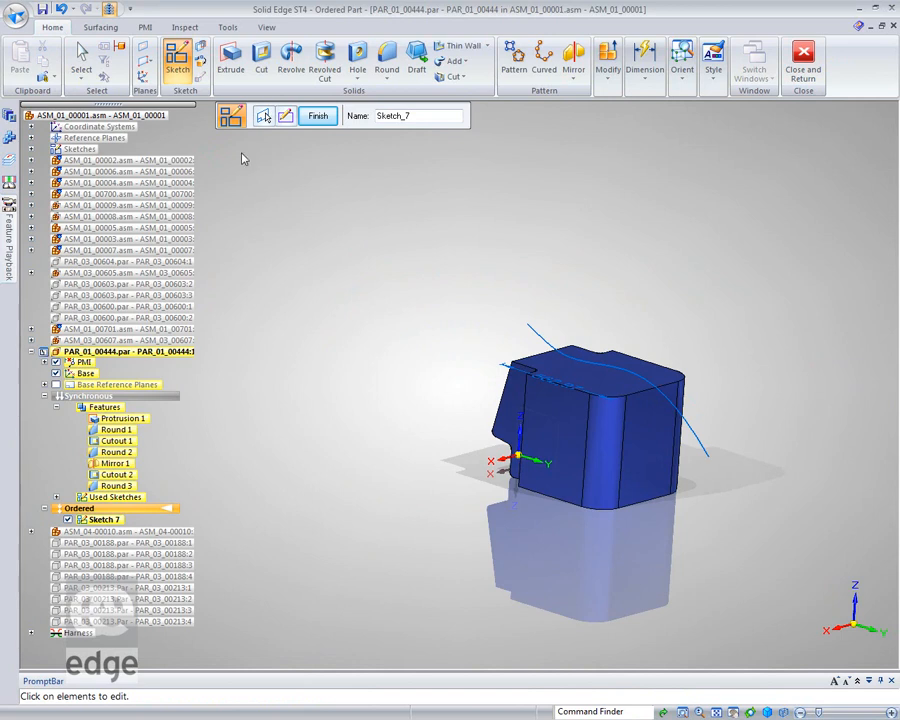
# - Start a new sketch on a plane parallel to the base XZ plane, offset 300 mm into the cover
pyautogui.click(177, 60)
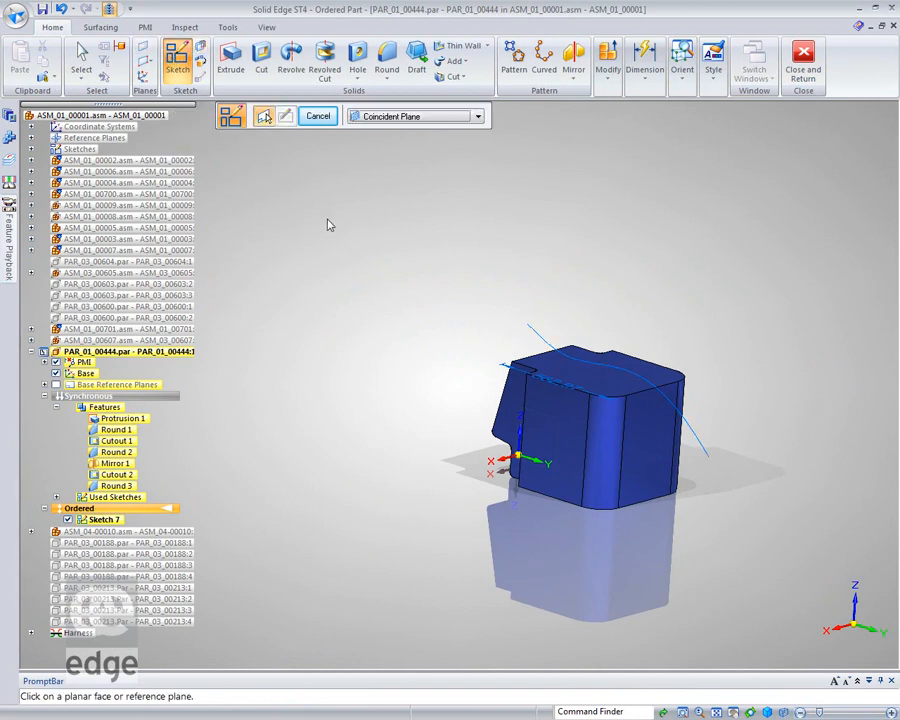
pyautogui.click(478, 116)
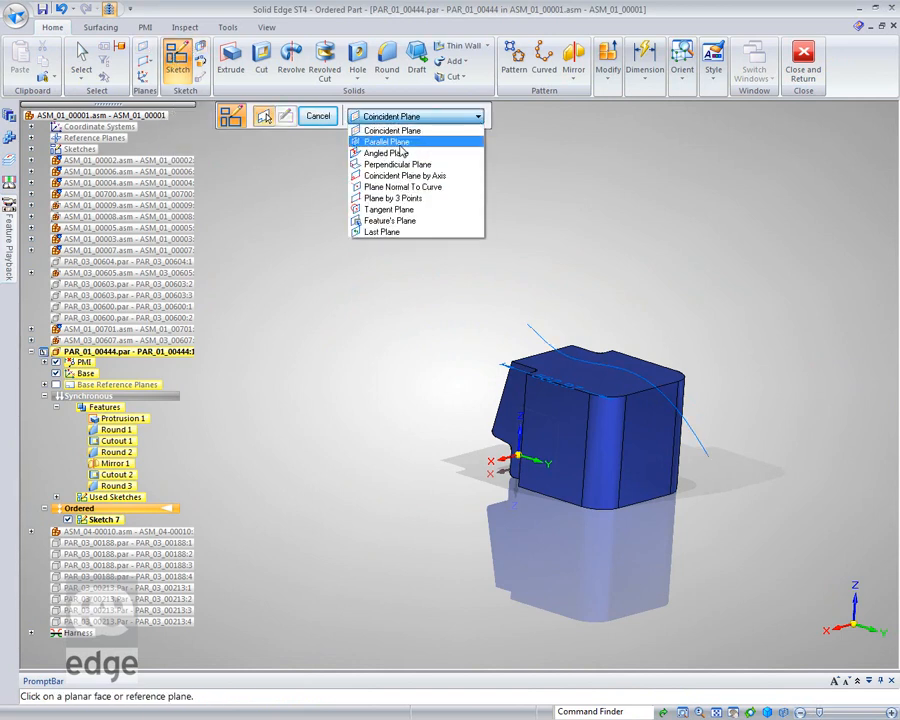
pyautogui.click(460, 131)
pyautogui.moveTo(512, 444); pyautogui.dragTo(466, 512, button='middle')
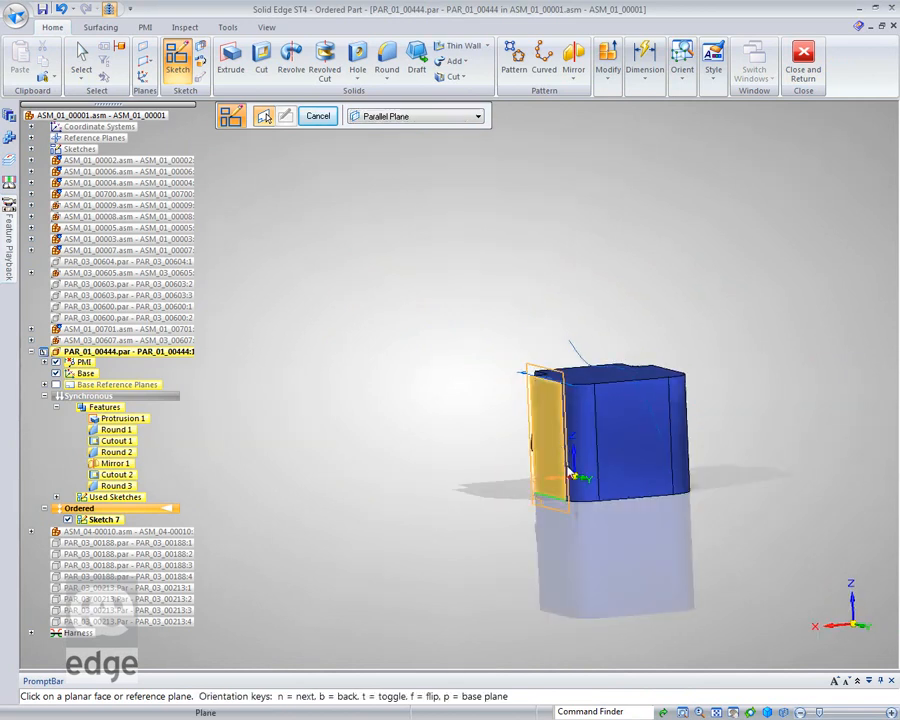
pyautogui.rightClick(570, 472)
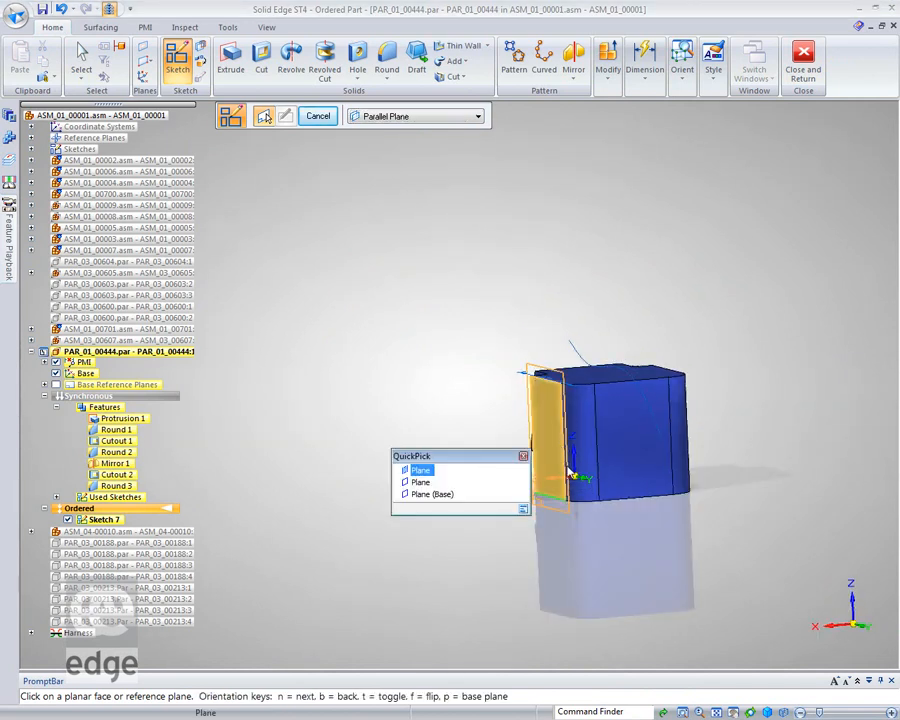
pyautogui.click(434, 496)
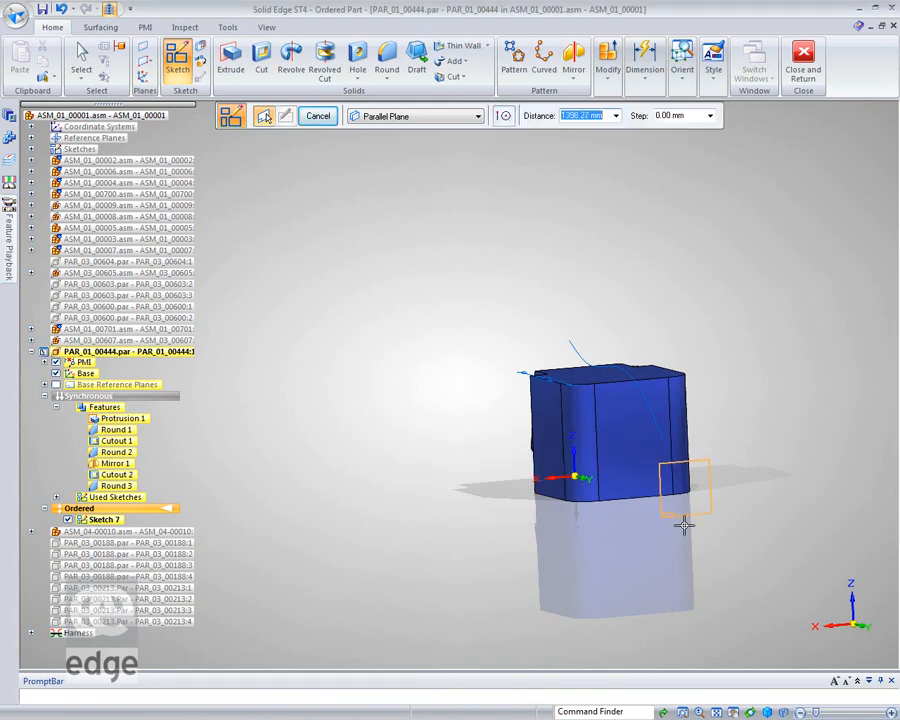
pyautogui.write('30')
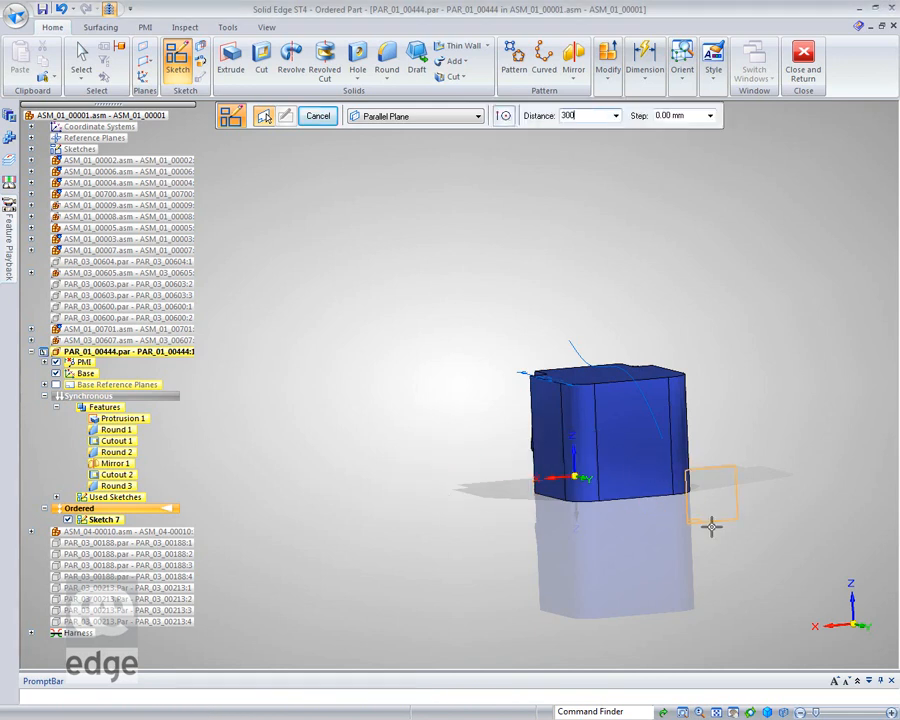
pyautogui.write('0')
pyautogui.press('Return')
pyautogui.click(713, 533)
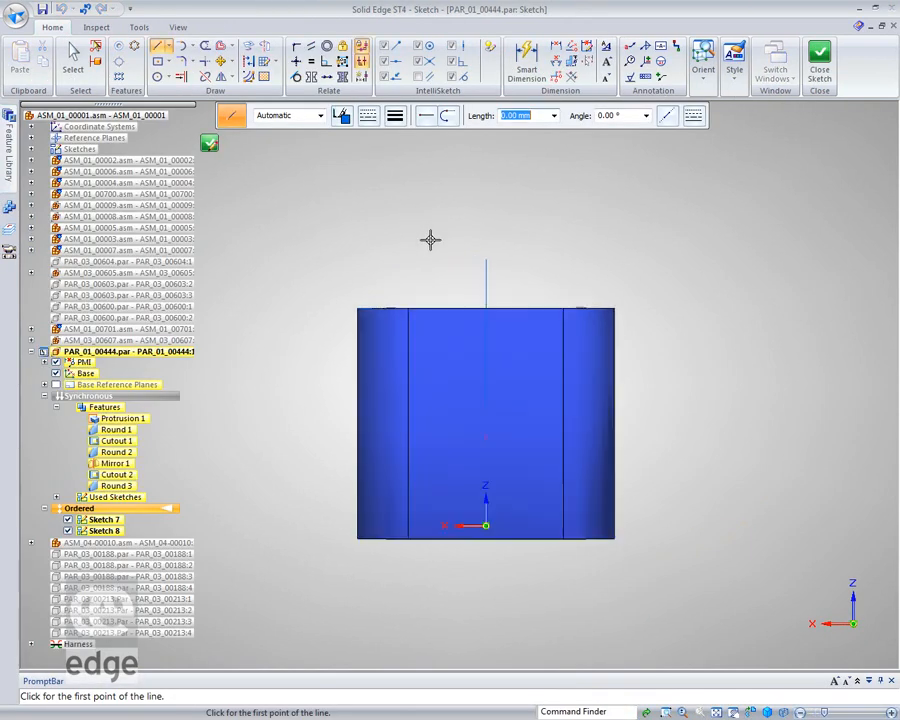
# - Draw a shallow upward-bowed three-point arc above the cover's top, extending past both sides
pyautogui.click(192, 46)
pyautogui.click(222, 77)
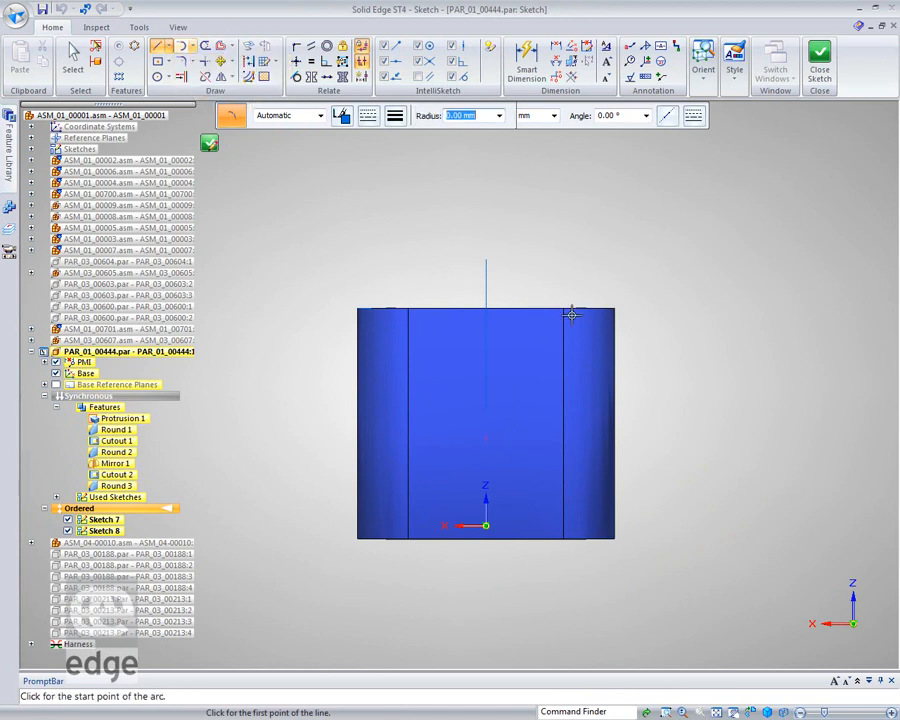
pyautogui.click(257, 320)
pyautogui.click(514, 272)
pyautogui.click(800, 322)
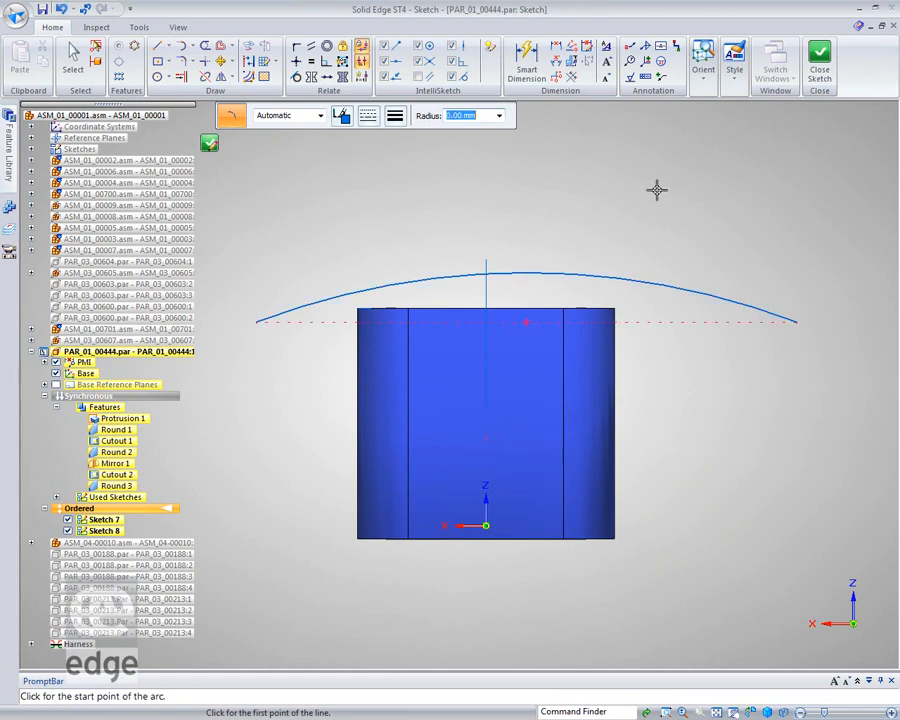
# - Connect the arc's midpoint to the Sketch 7 curve and finish the sketch
pyautogui.click(296, 48)
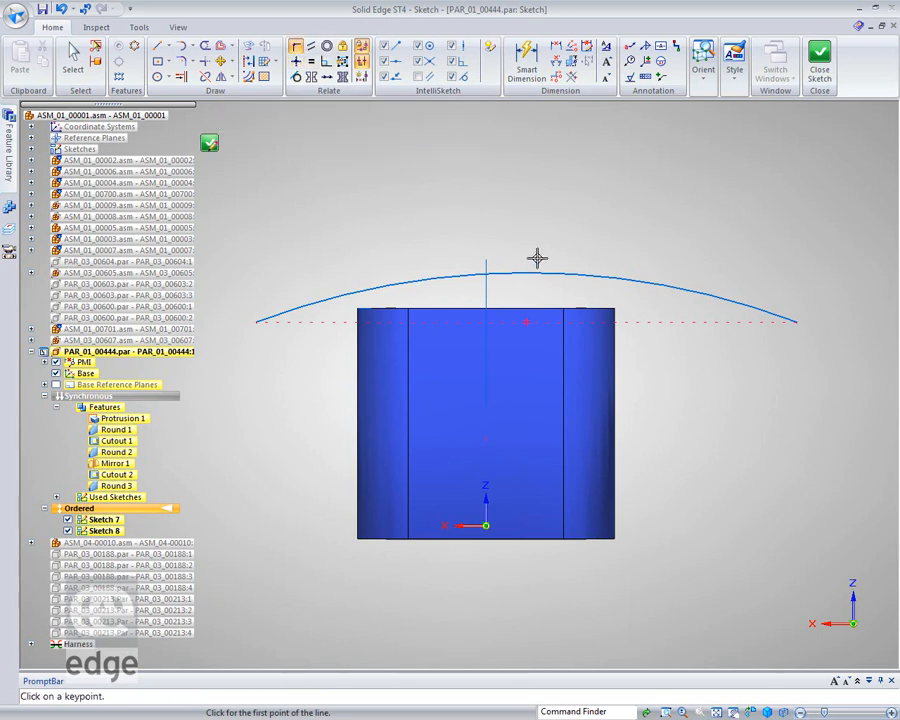
pyautogui.click(520, 273)
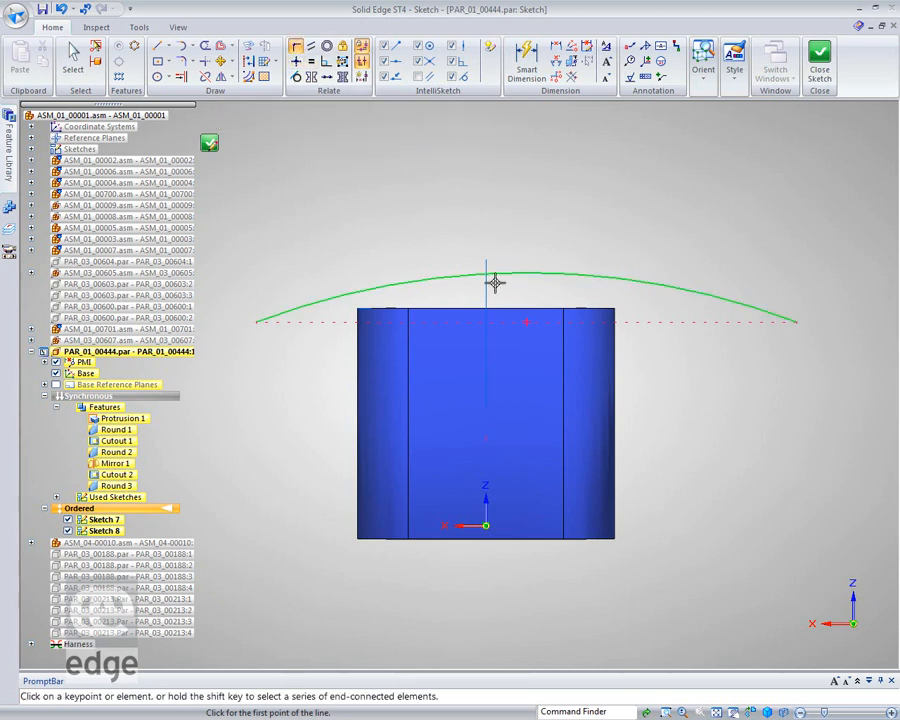
pyautogui.click(487, 287)
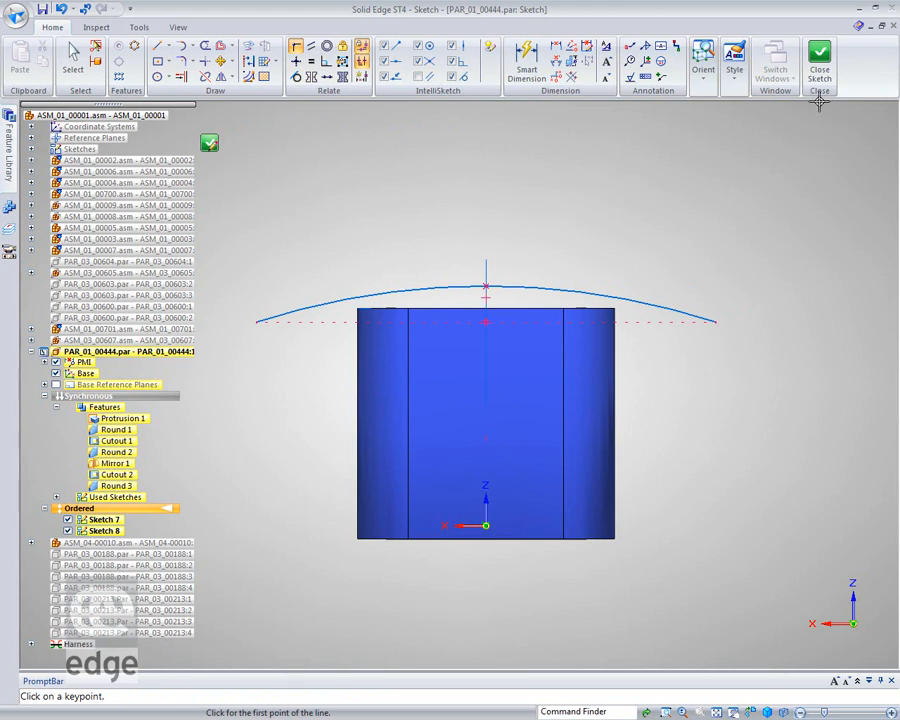
pyautogui.click(819, 62)
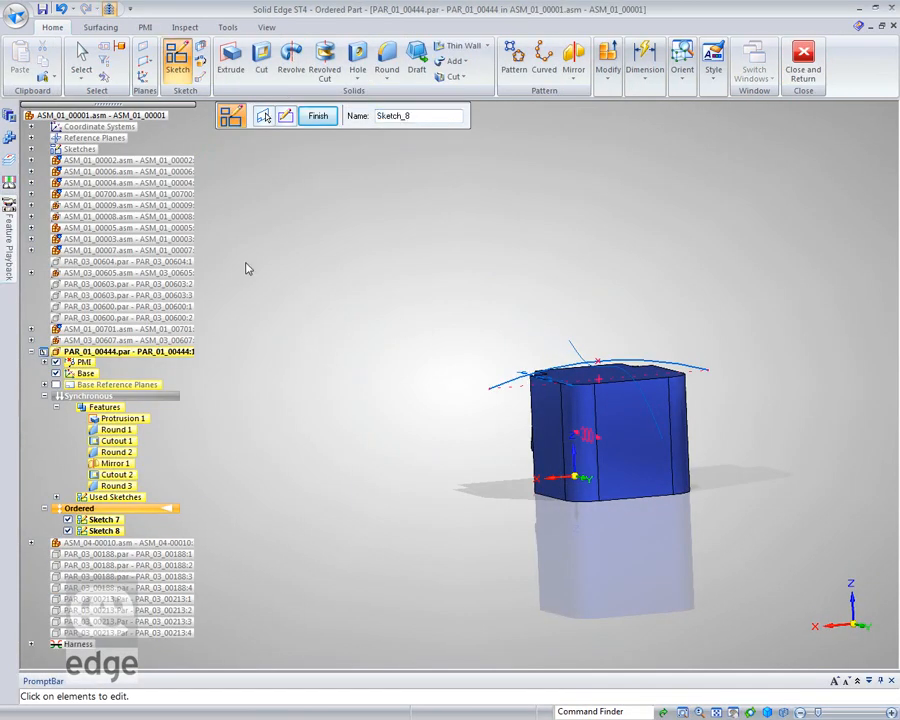
pyautogui.click(82, 58)
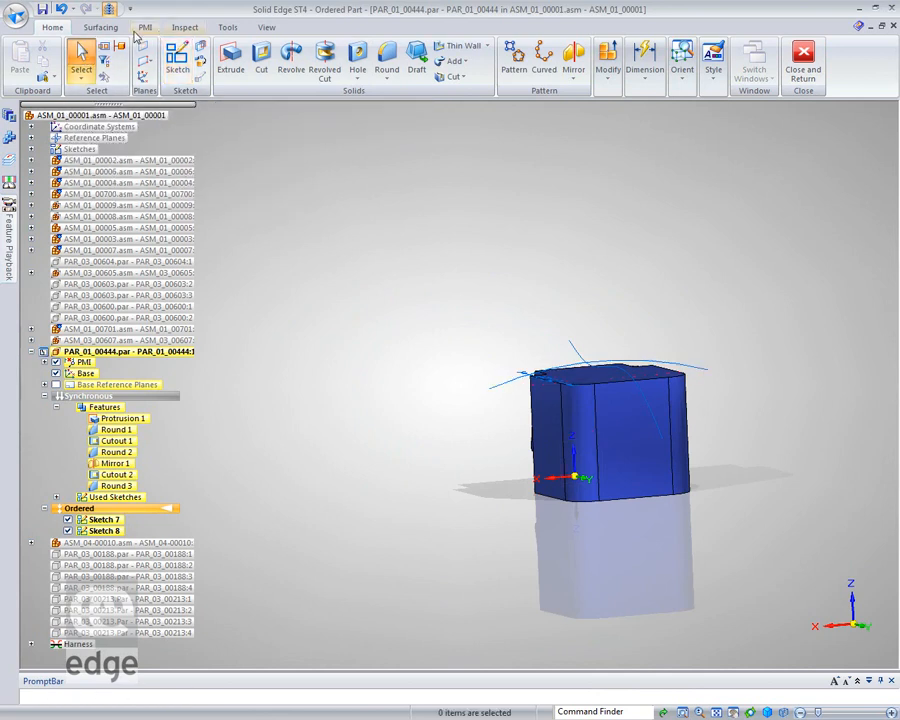
pyautogui.click(100, 27)
pyautogui.moveTo(371, 257); pyautogui.dragTo(697, 317, button='middle')
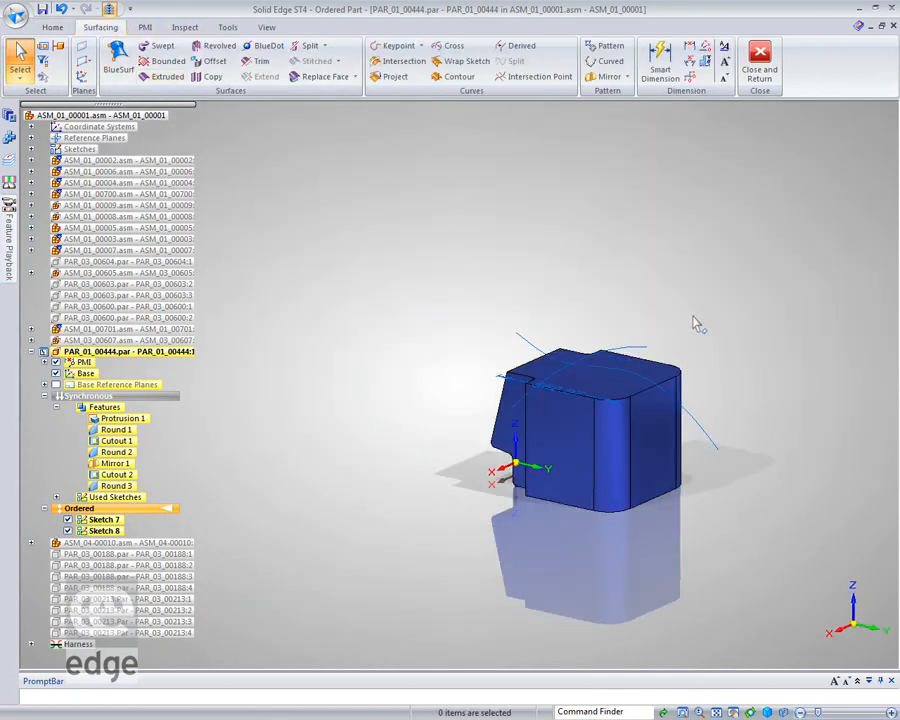
pyautogui.scroll(2, 697, 320)
pyautogui.scroll(2, 697, 323)
pyautogui.scroll(2, 392, 500)
pyautogui.moveTo(452, 455)
pyautogui.mouseDown(button='middle')
pyautogui.moveTo(457, 419)
pyautogui.moveTo(446, 415)
pyautogui.moveTo(456, 455)
pyautogui.mouseUp(button='middle')
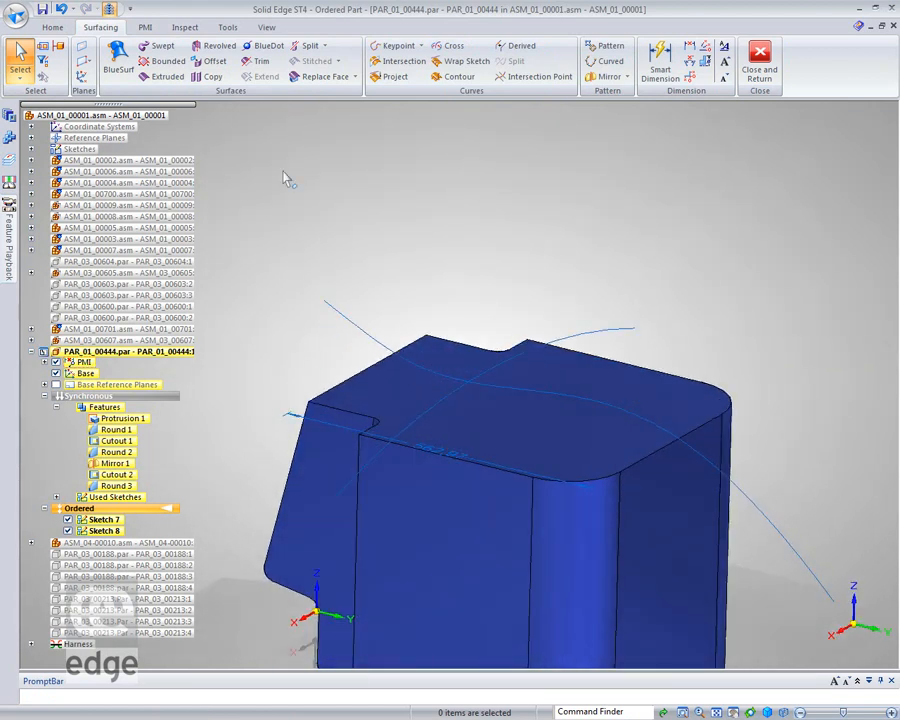
pyautogui.click(264, 47)
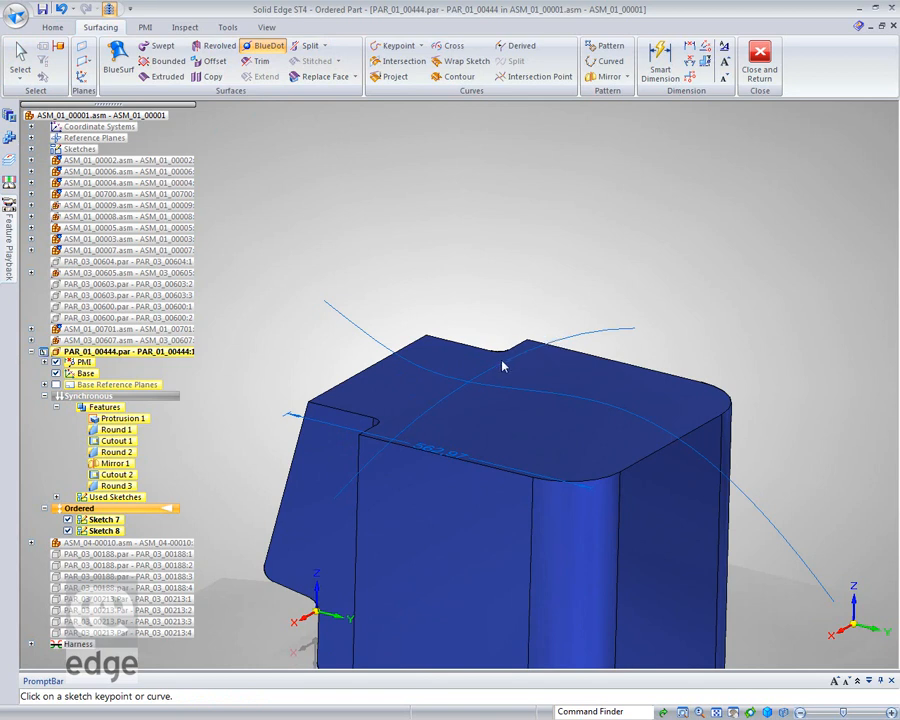
pyautogui.click(20, 60)
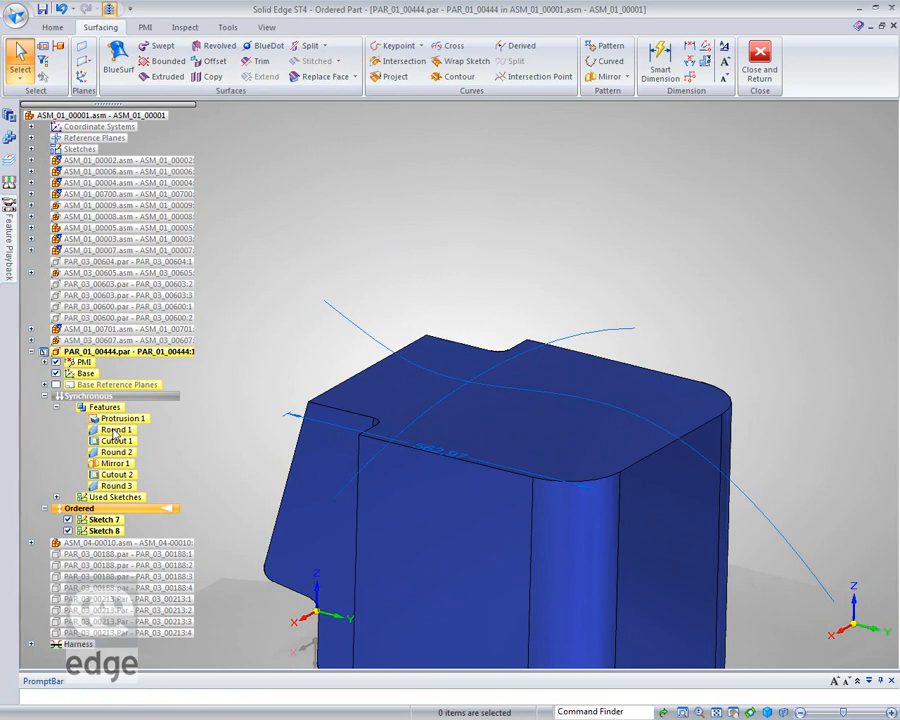
# - Reopen the Sketch 8 profile, convert its arc to an editable curve and close the sketch
pyautogui.click(103, 531)
pyautogui.rightClick(102, 530)
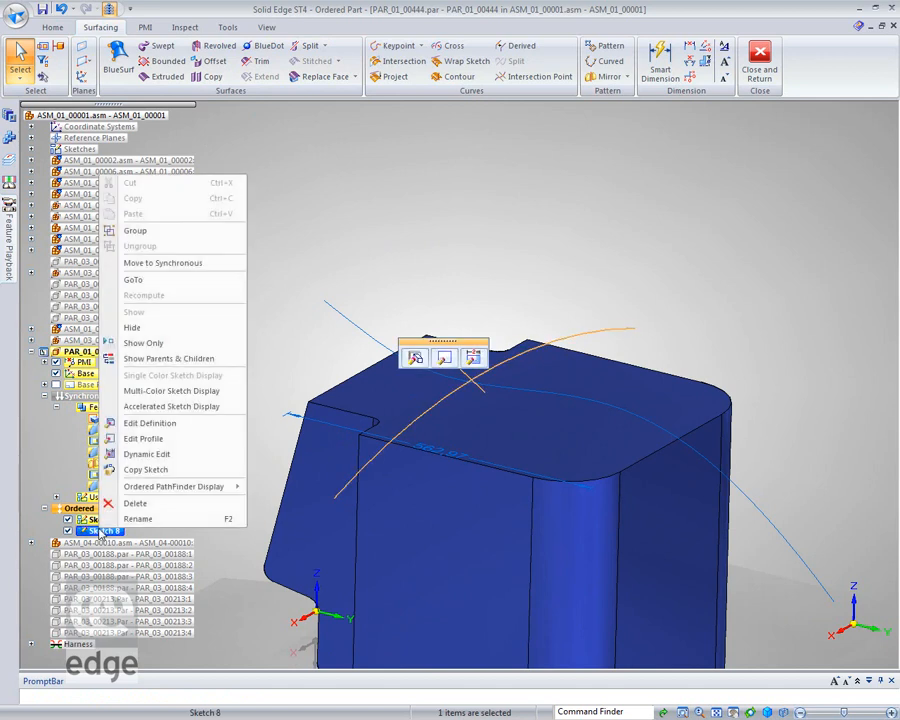
pyautogui.click(150, 439)
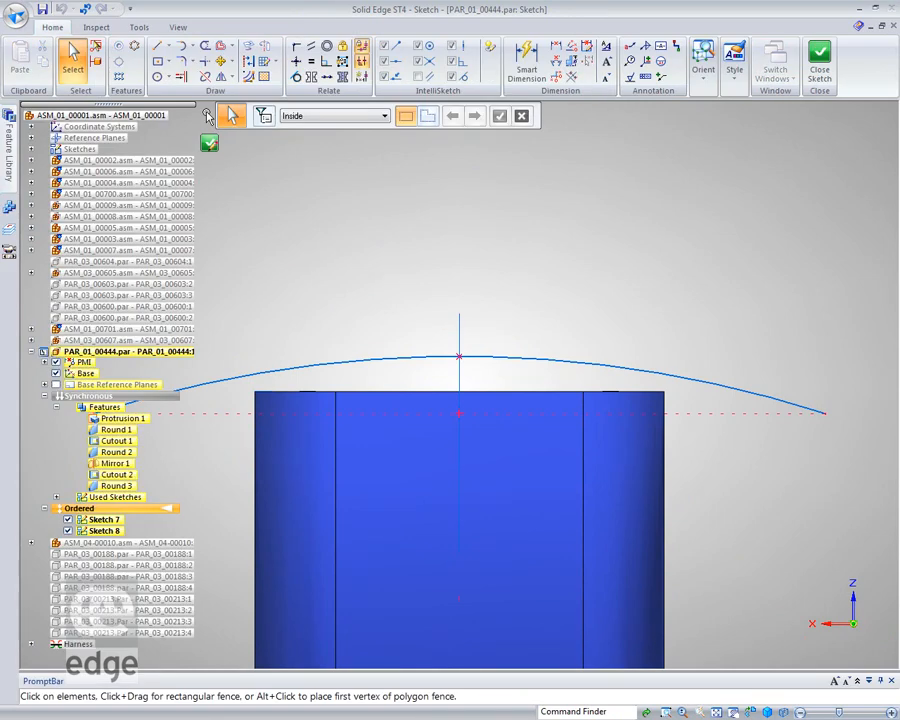
pyautogui.click(247, 79)
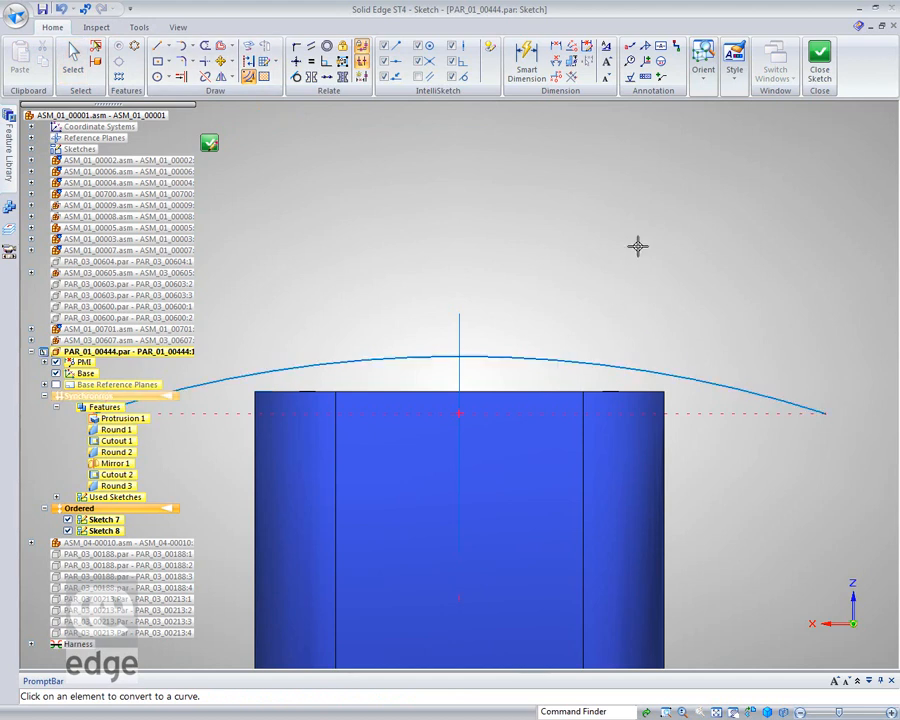
pyautogui.click(73, 58)
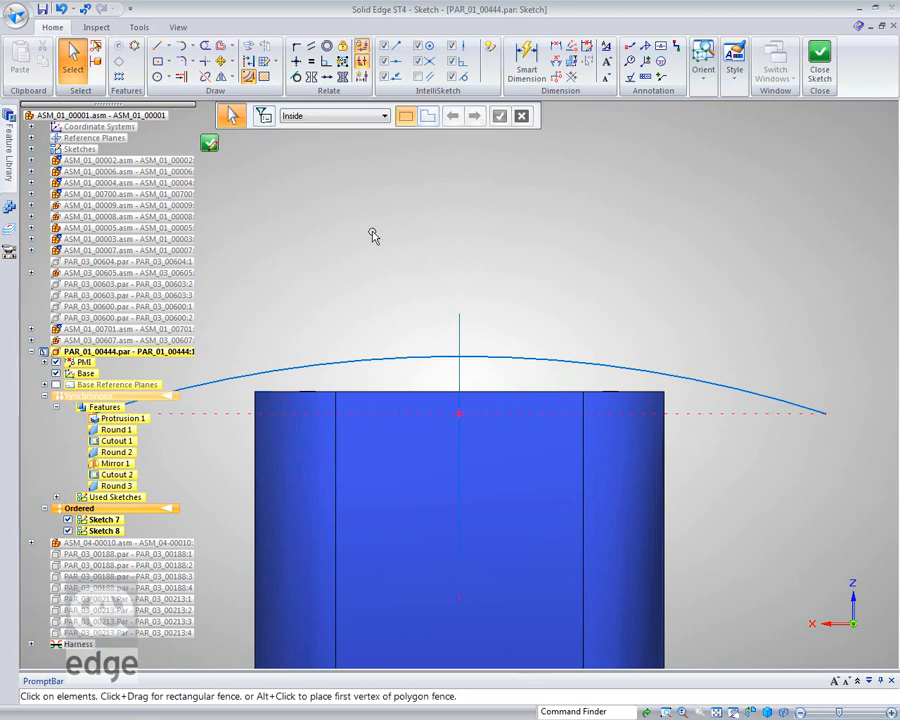
pyautogui.click(390, 363)
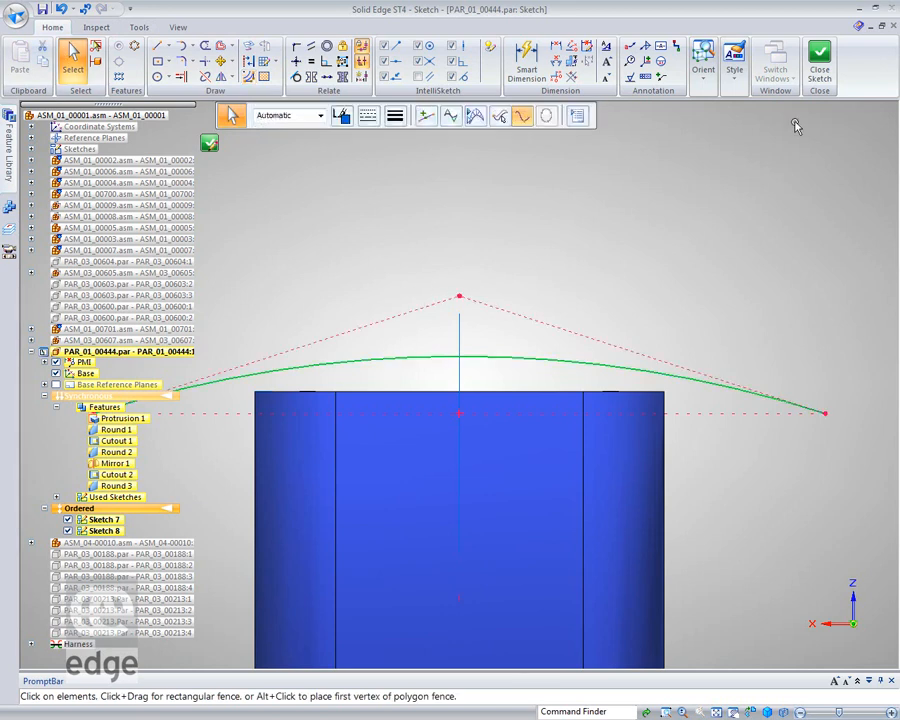
pyautogui.click(820, 66)
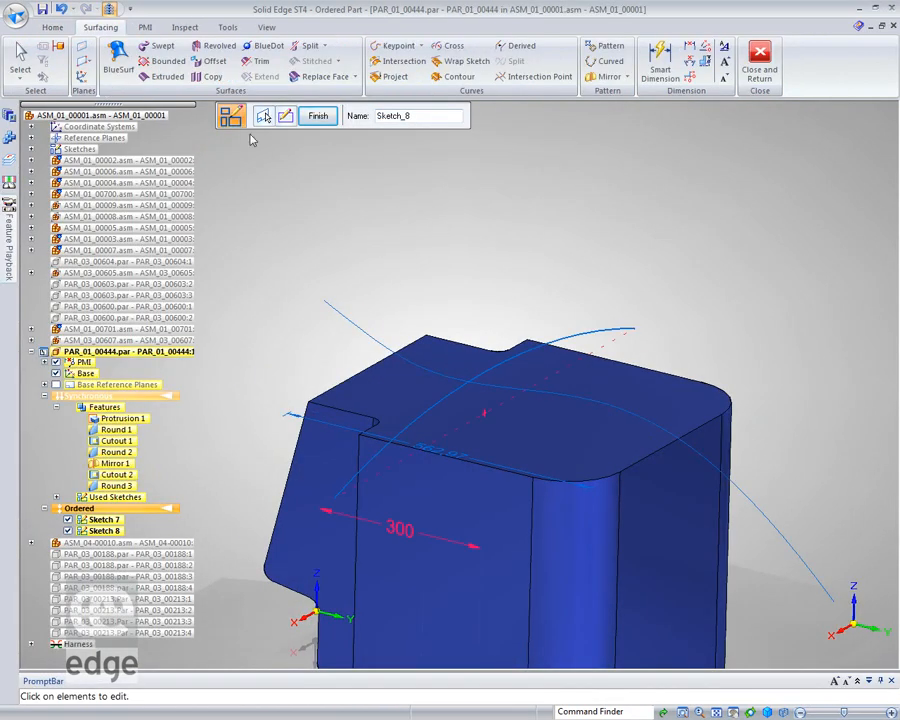
# - Connect the Sketch 8 curve to the Sketch 7 curve with a BlueDot where they cross
pyautogui.click(265, 45)
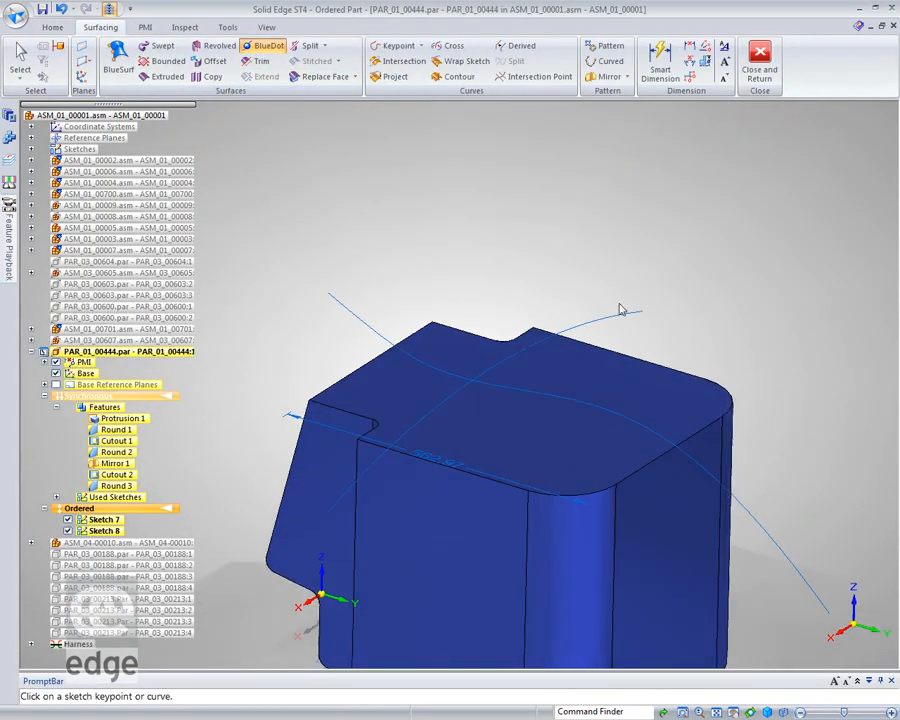
pyautogui.click(605, 317)
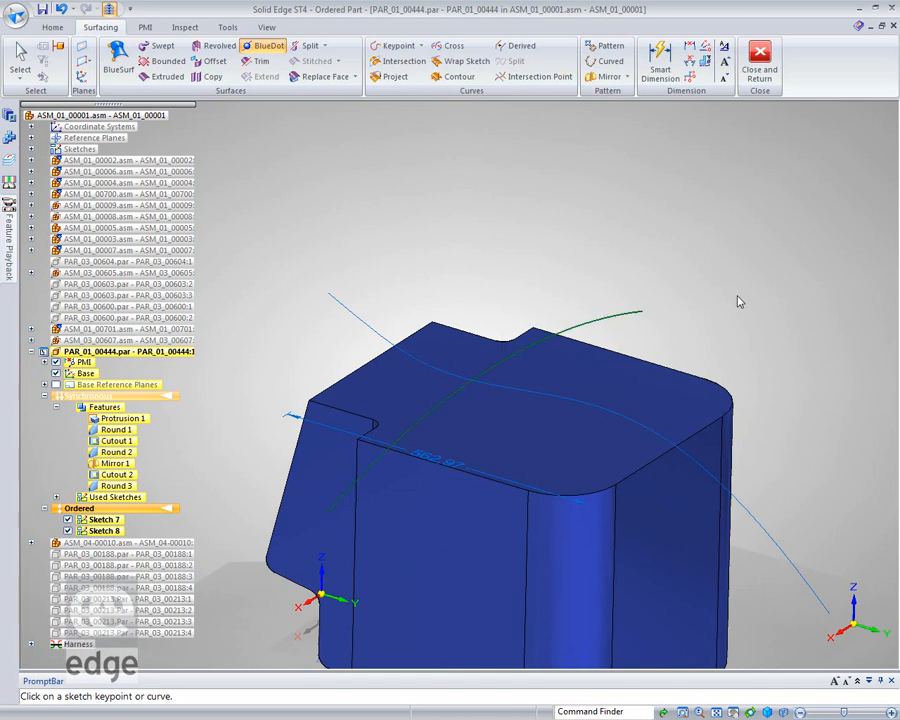
pyautogui.click(350, 317)
pyautogui.moveTo(485, 165); pyautogui.dragTo(510, 104, button='middle')
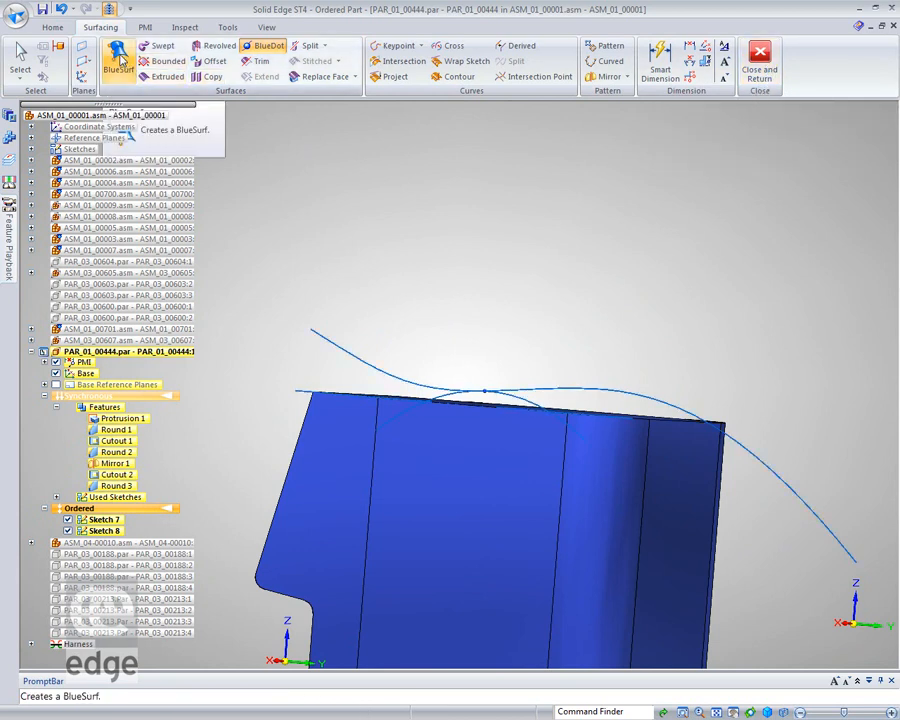
# - Create a BlueSurf using the Sketch 7 curve as the cross section and the Sketch 8 curve as the guide
pyautogui.click(118, 58)
pyautogui.moveTo(570, 155); pyautogui.dragTo(546, 180, button='middle')
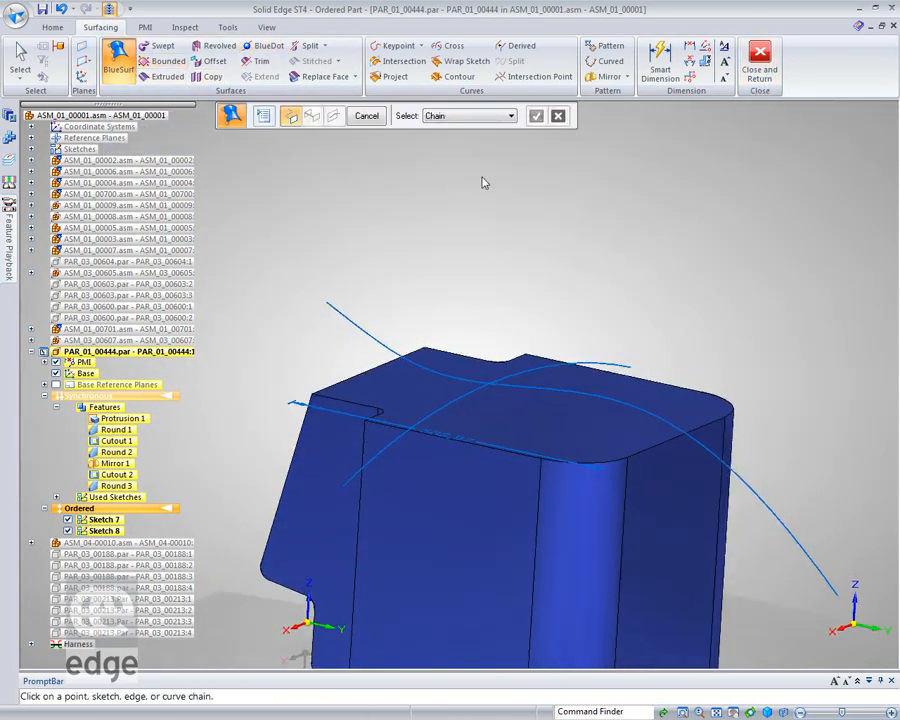
pyautogui.click(362, 332)
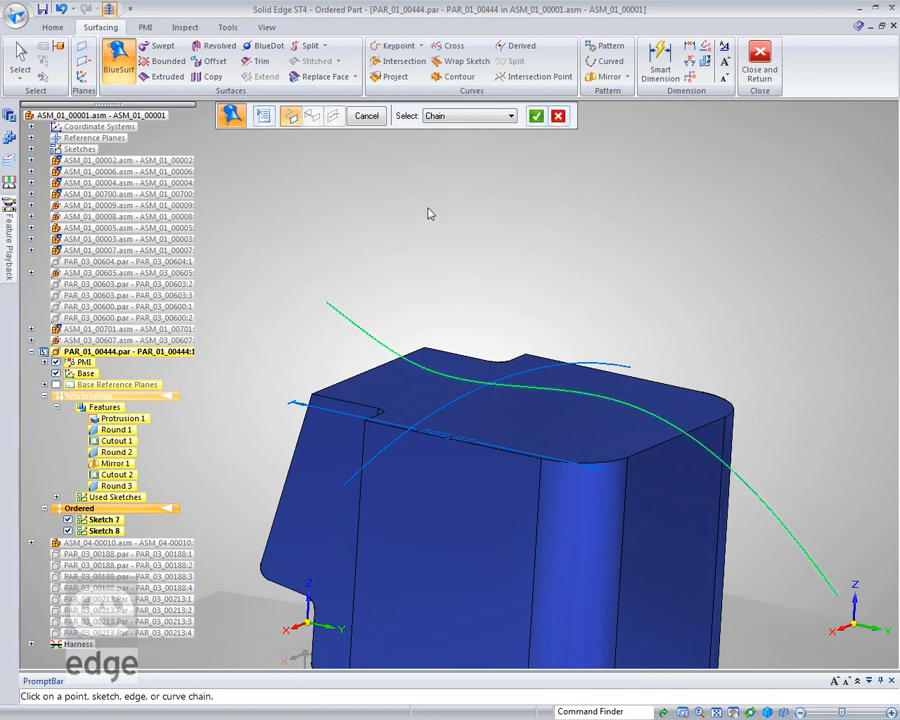
pyautogui.click(537, 118)
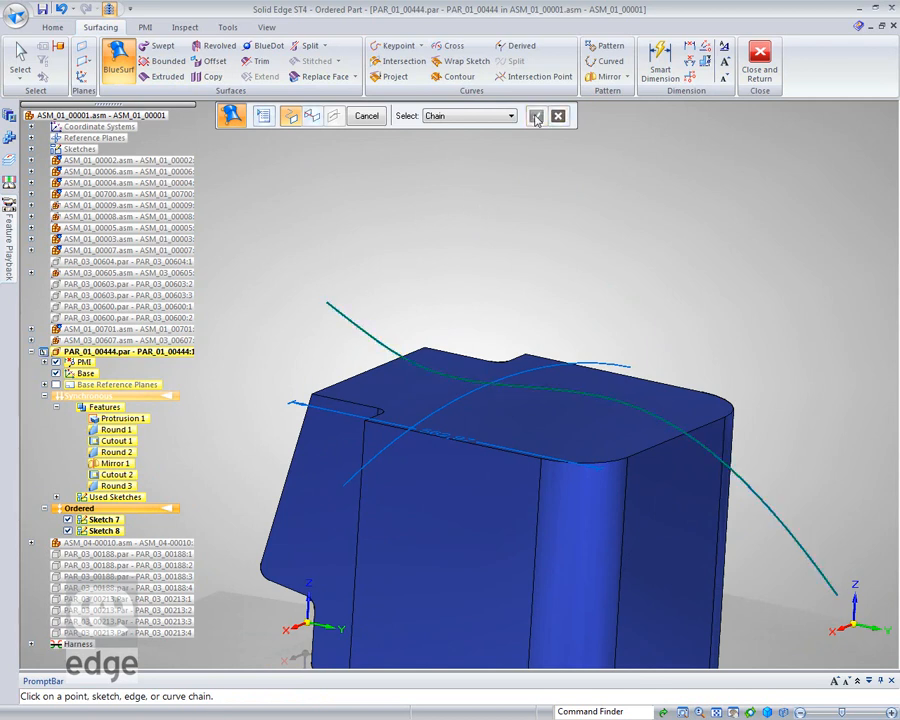
pyautogui.click(312, 117)
pyautogui.click(440, 414)
pyautogui.click(537, 117)
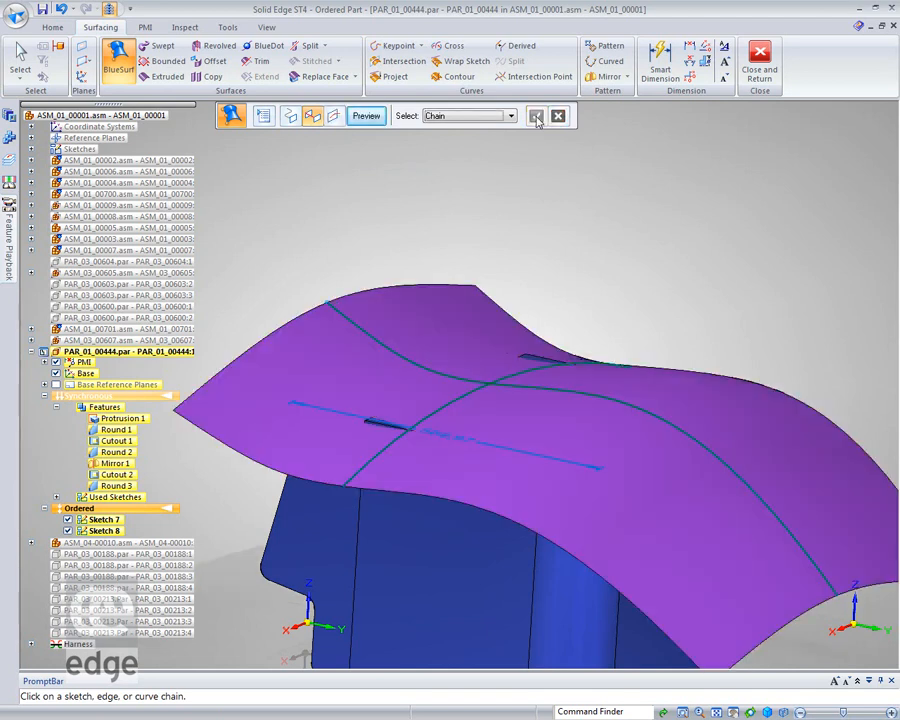
# - Replace the cover's flat top face with the BlueSurf surface
pyautogui.click(318, 77)
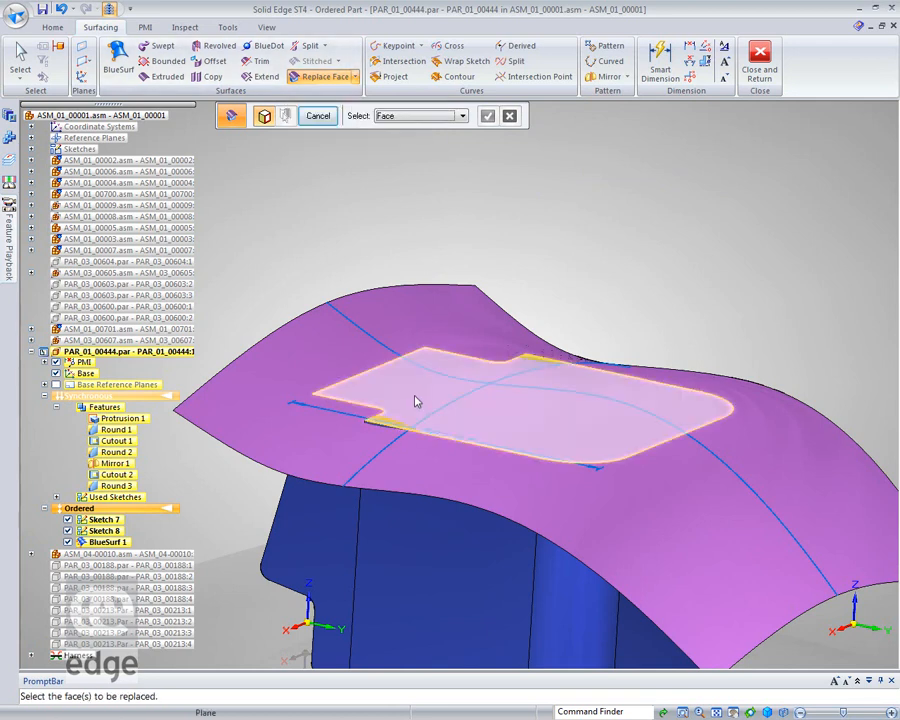
pyautogui.click(416, 401)
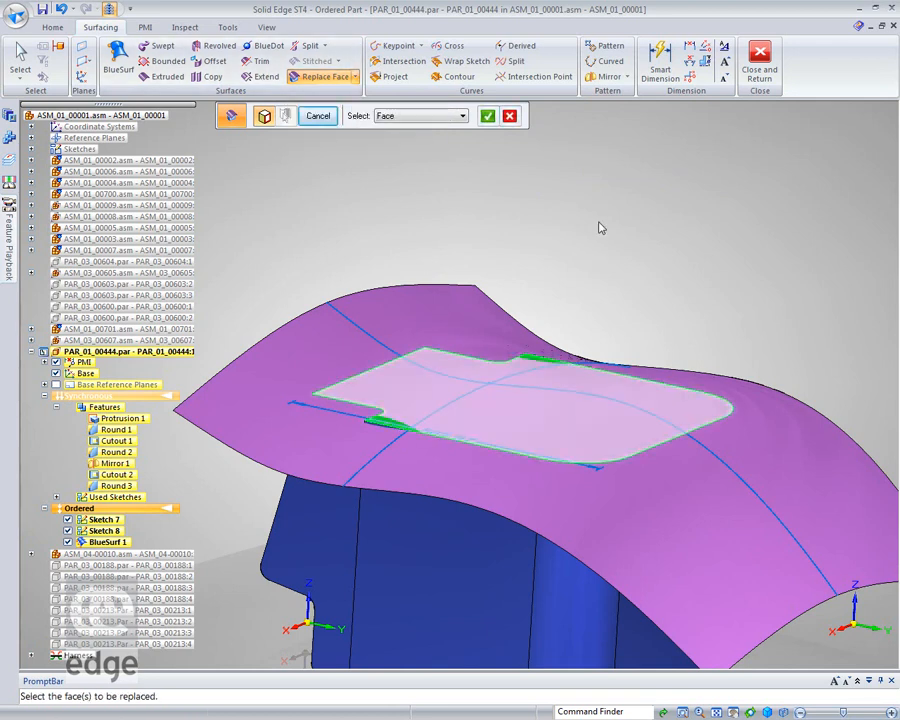
pyautogui.click(488, 118)
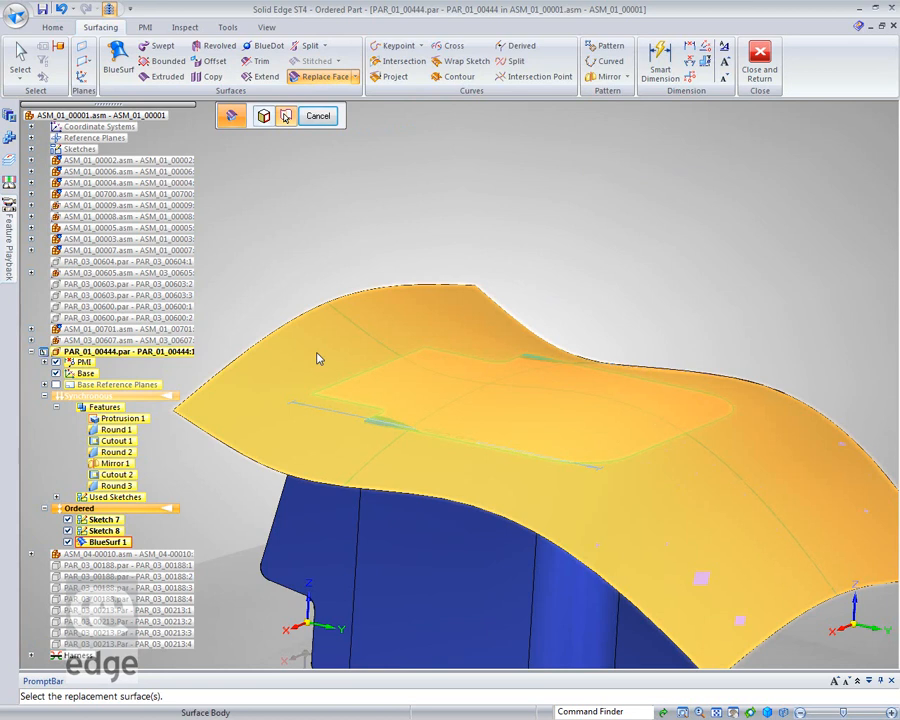
pyautogui.click(318, 357)
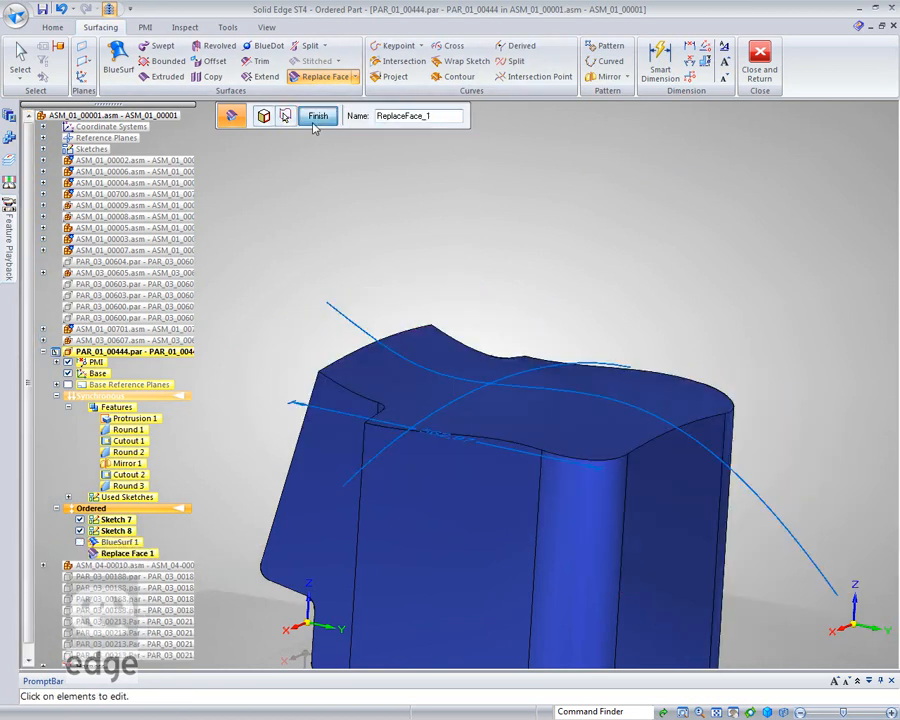
pyautogui.click(317, 117)
# - Round the two outer vertical edges beside the cover's front notches with a 23 mm radius
pyautogui.moveTo(808, 390); pyautogui.dragTo(797, 343, button='middle')
pyautogui.moveTo(688, 333); pyautogui.dragTo(679, 300, button='middle')
pyautogui.middleClick(657, 301)
pyautogui.middleClick(657, 301)
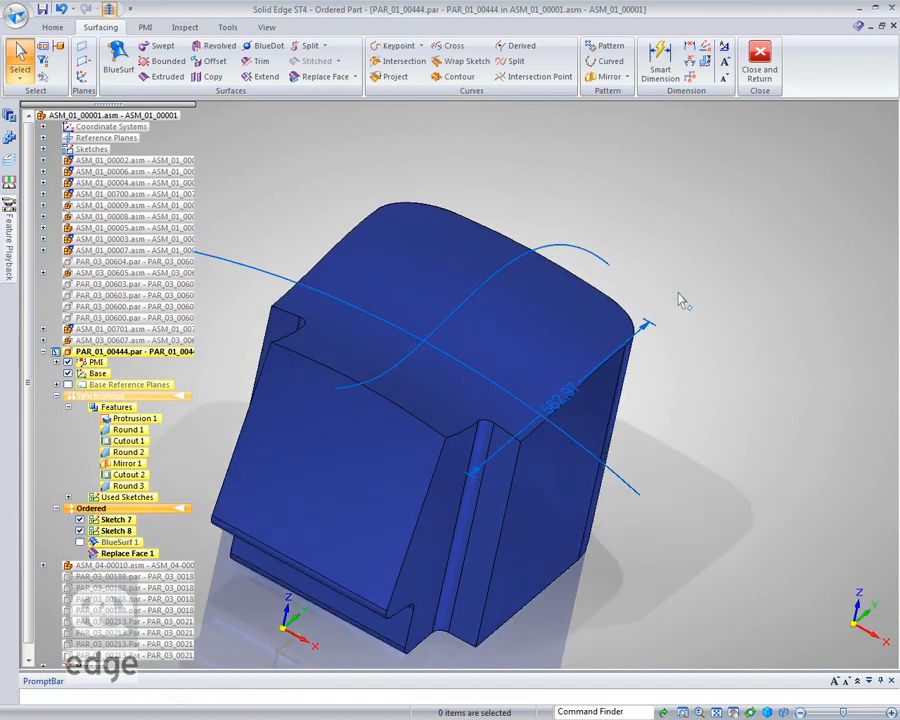
pyautogui.rightClick(567, 132)
pyautogui.click(569, 177)
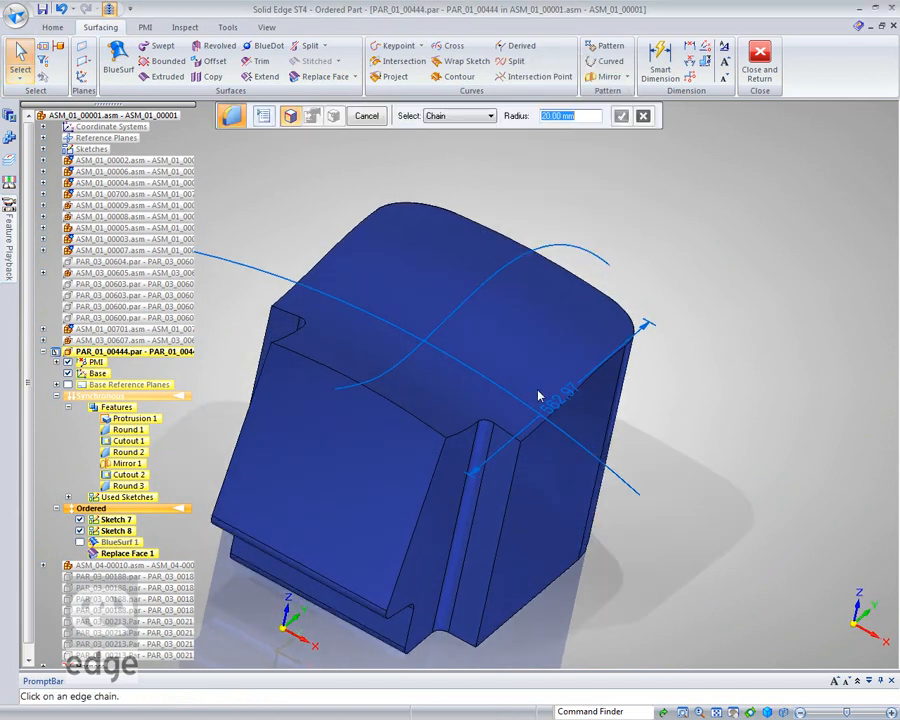
pyautogui.click(516, 477)
pyautogui.click(270, 328)
pyautogui.press('Return')
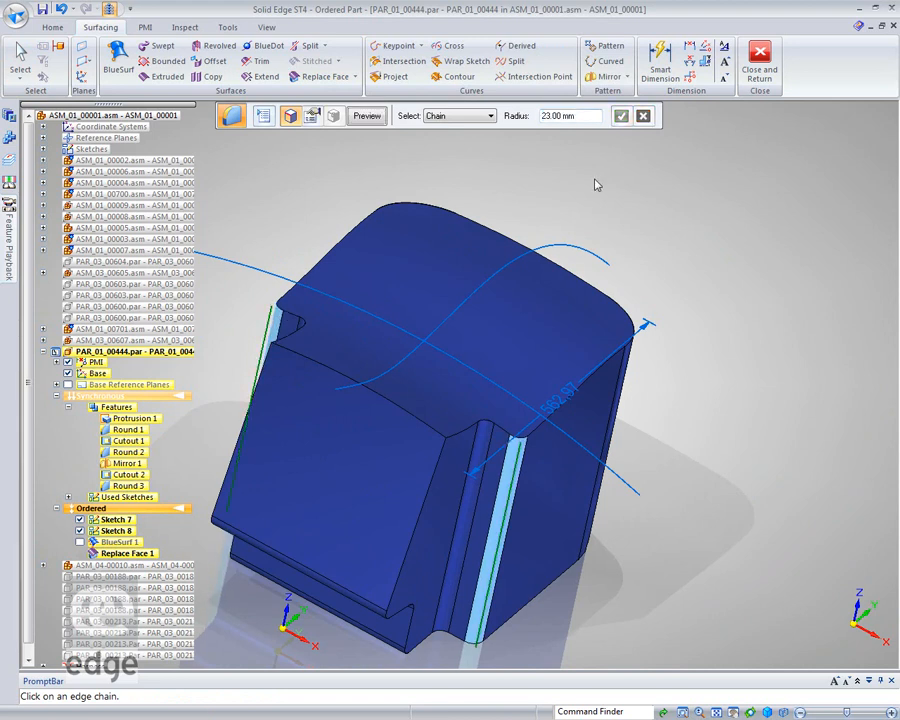
pyautogui.click(366, 116)
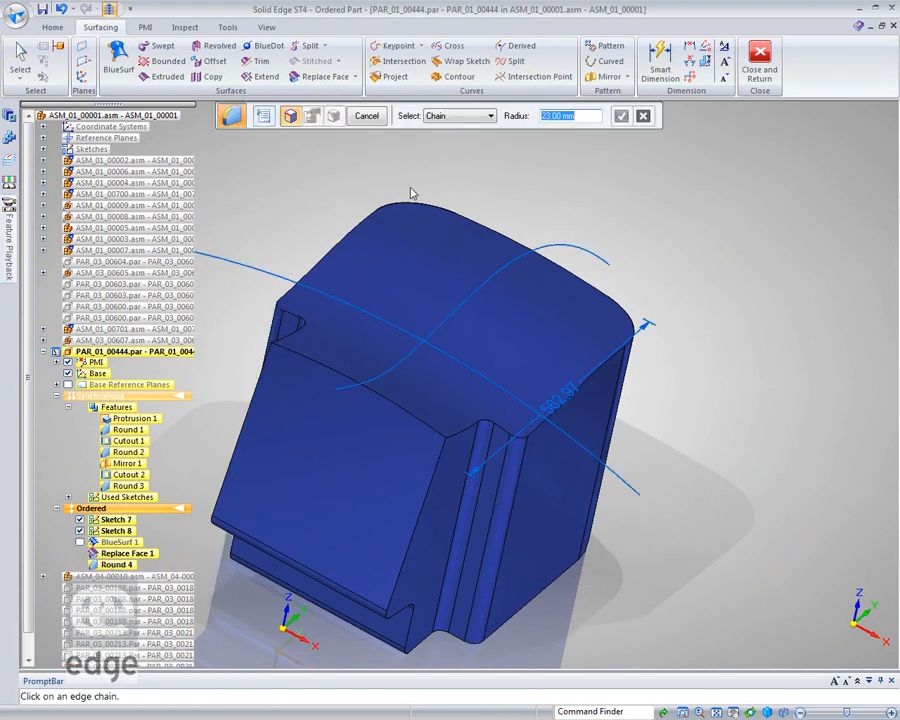
# - Round the edge chain around the cover's curved top with a 20 mm radius
pyautogui.click(298, 336)
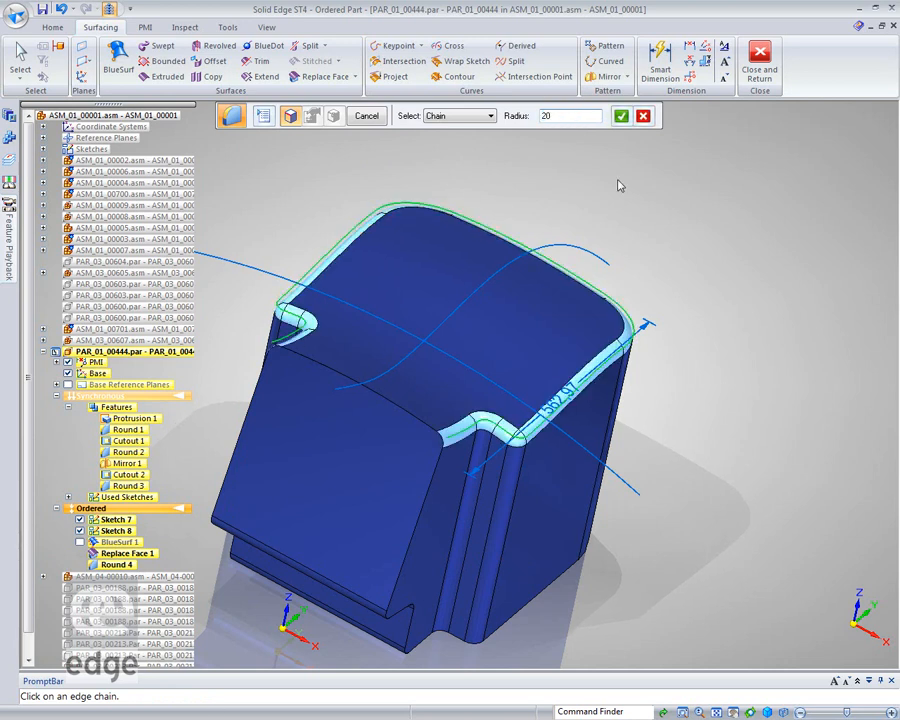
pyautogui.press('Return')
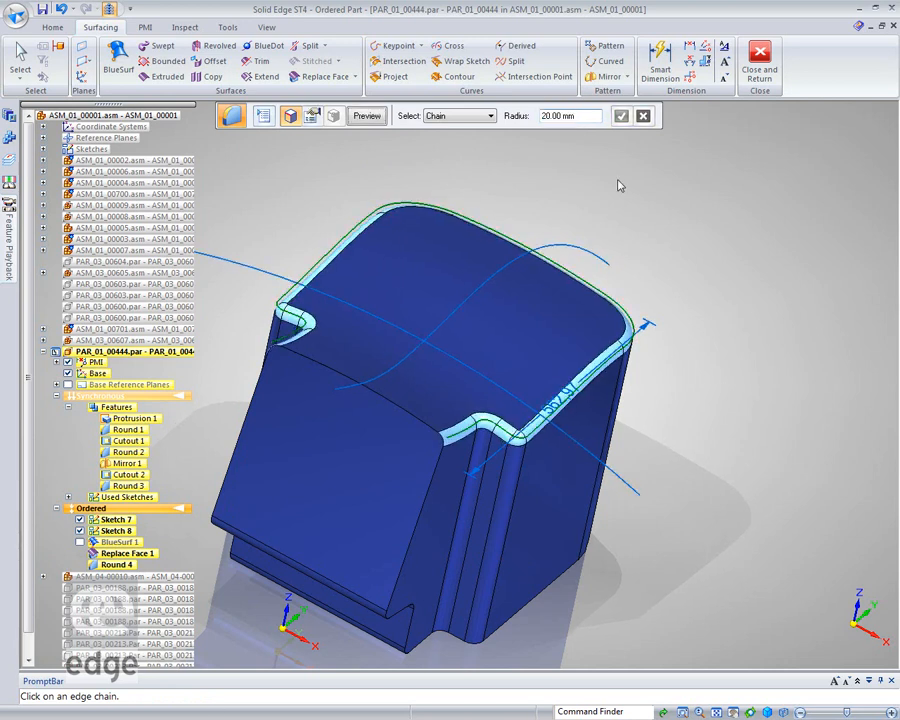
pyautogui.click(364, 116)
pyautogui.click(364, 116)
# - Thin-wall the cover to an 8 mm common thickness, leaving the front panel, its lower step and the underside face chain open
pyautogui.moveTo(745, 241); pyautogui.dragTo(808, 236, button='middle')
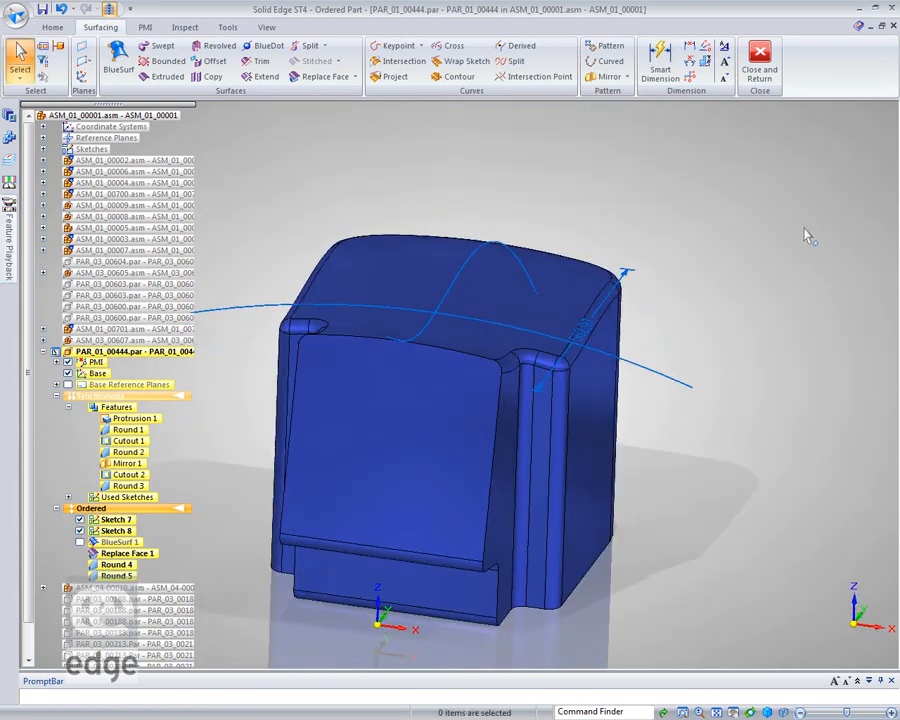
pyautogui.rightClick(683, 199)
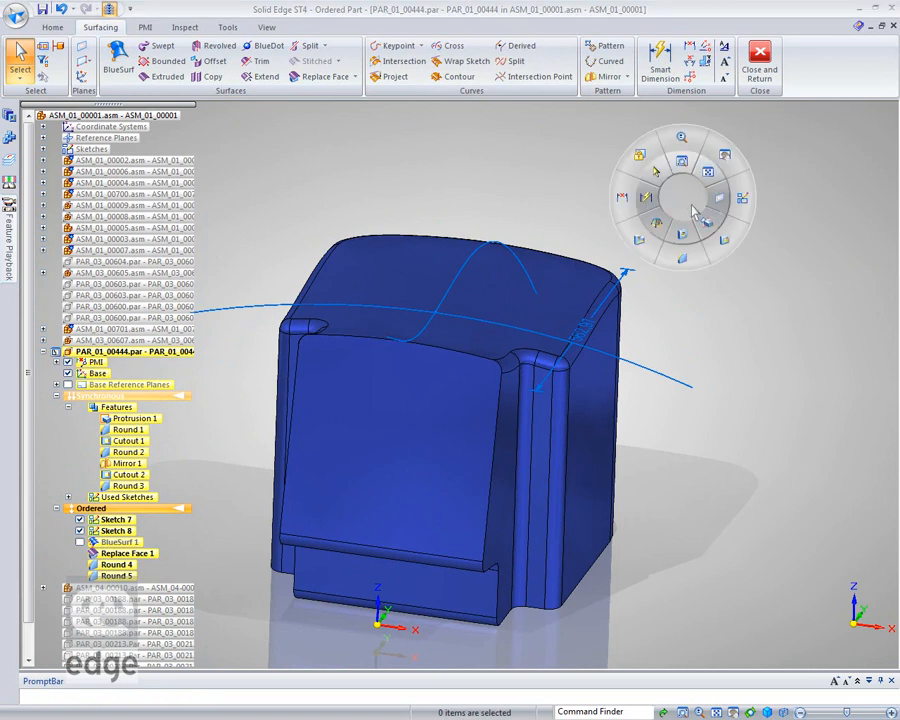
pyautogui.click(637, 243)
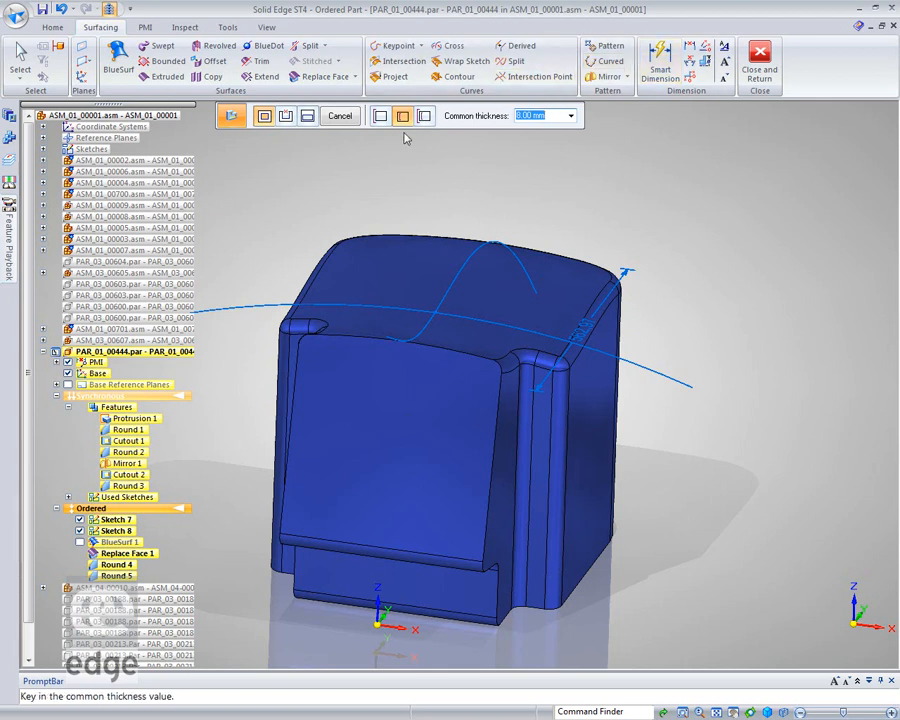
pyautogui.click(287, 116)
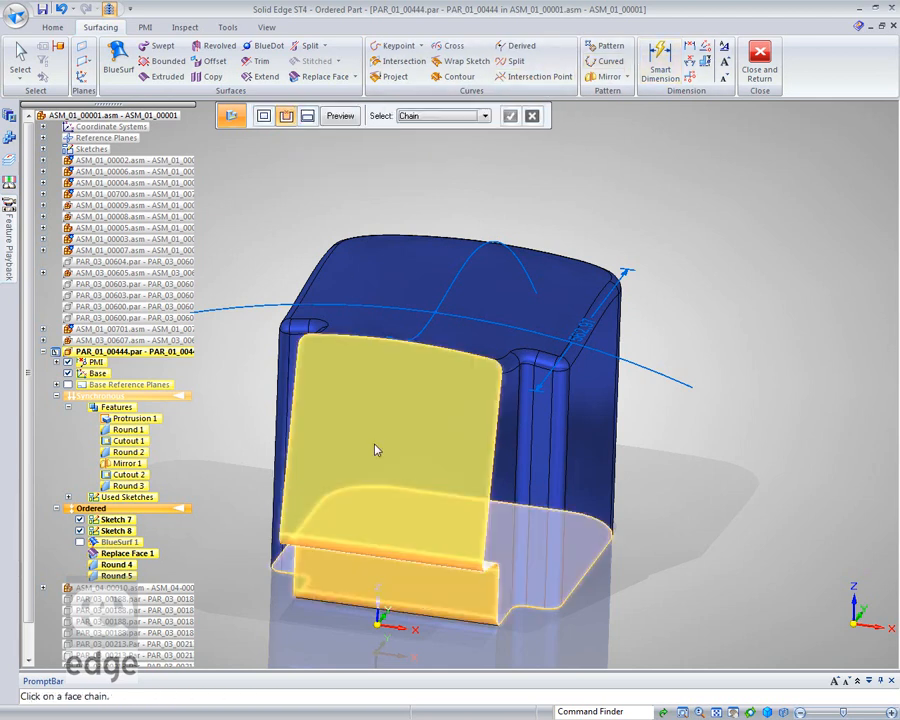
pyautogui.click(376, 446)
pyautogui.click(510, 116)
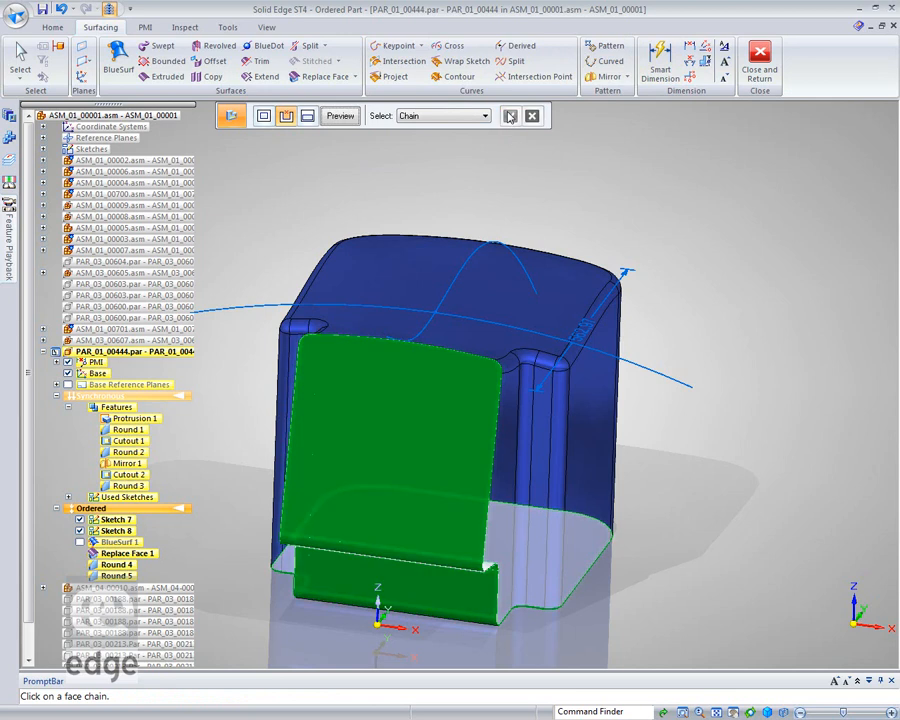
pyautogui.click(340, 116)
pyautogui.click(341, 116)
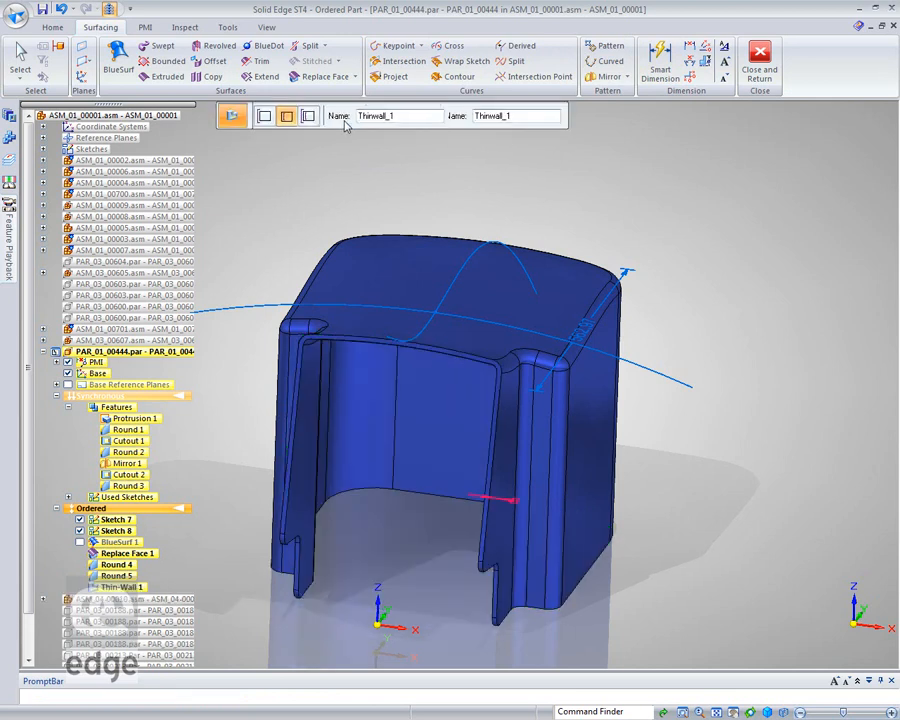
pyautogui.press('Escape')
pyautogui.moveTo(727, 332); pyautogui.dragTo(672, 336, button='middle')
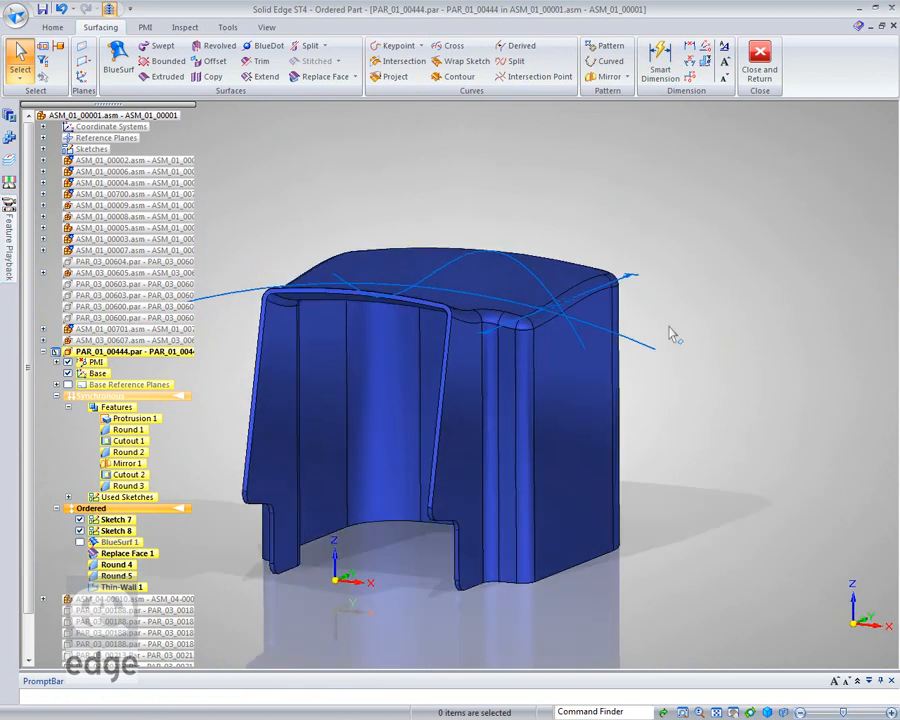
pyautogui.moveTo(745, 555); pyautogui.dragTo(759, 538, button='middle')
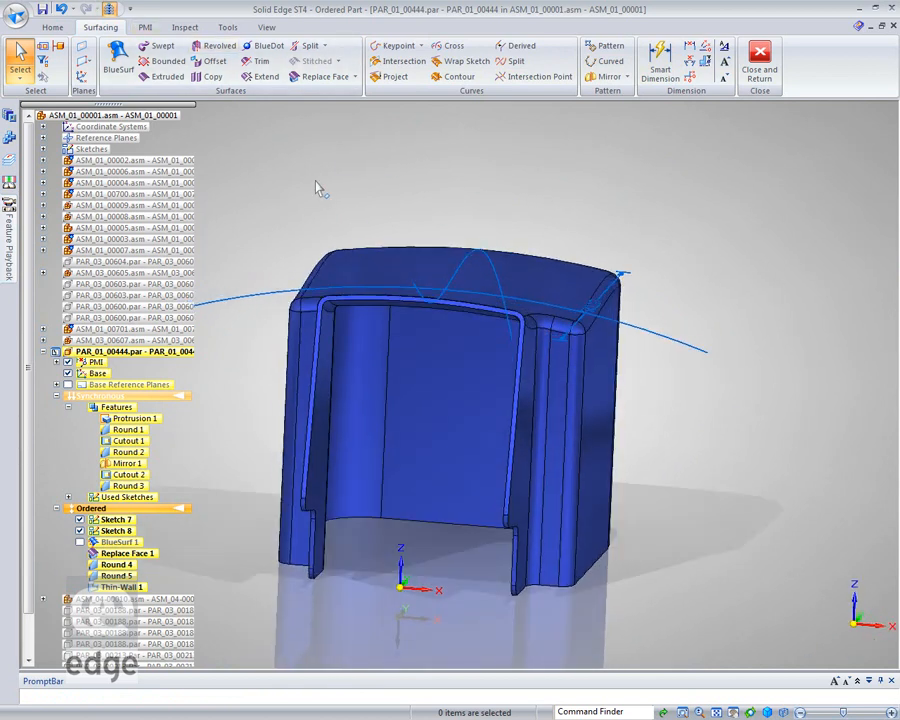
pyautogui.moveTo(316, 182); pyautogui.dragTo(390, 177, button='middle')
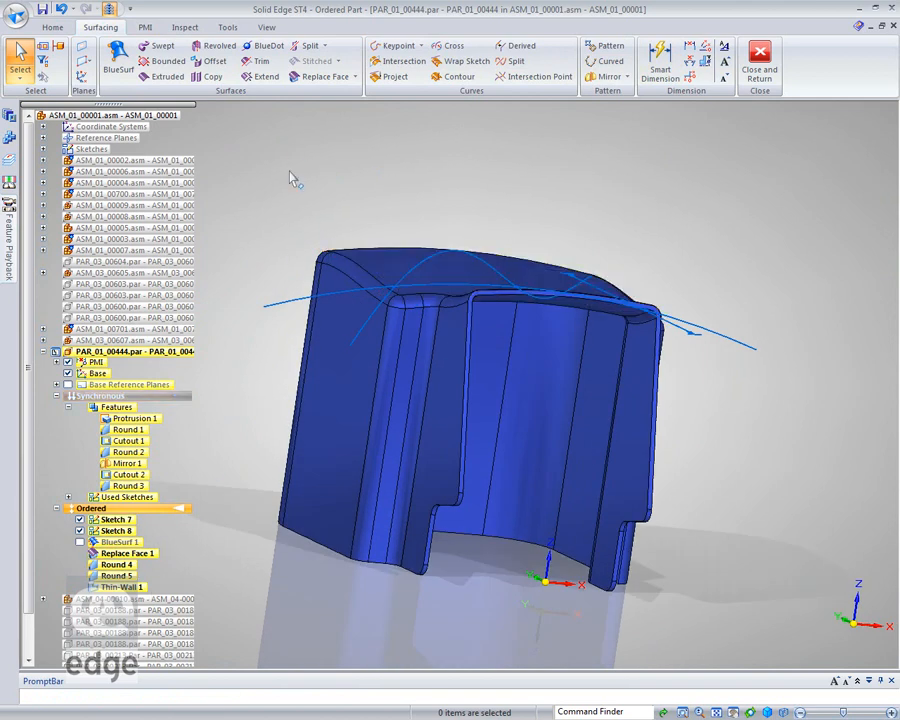
# - Place a horizontal smart dimension across the cover's front opening, between the lower step edges of its two side walls
pyautogui.moveTo(243, 140); pyautogui.dragTo(263, 142, button='middle')
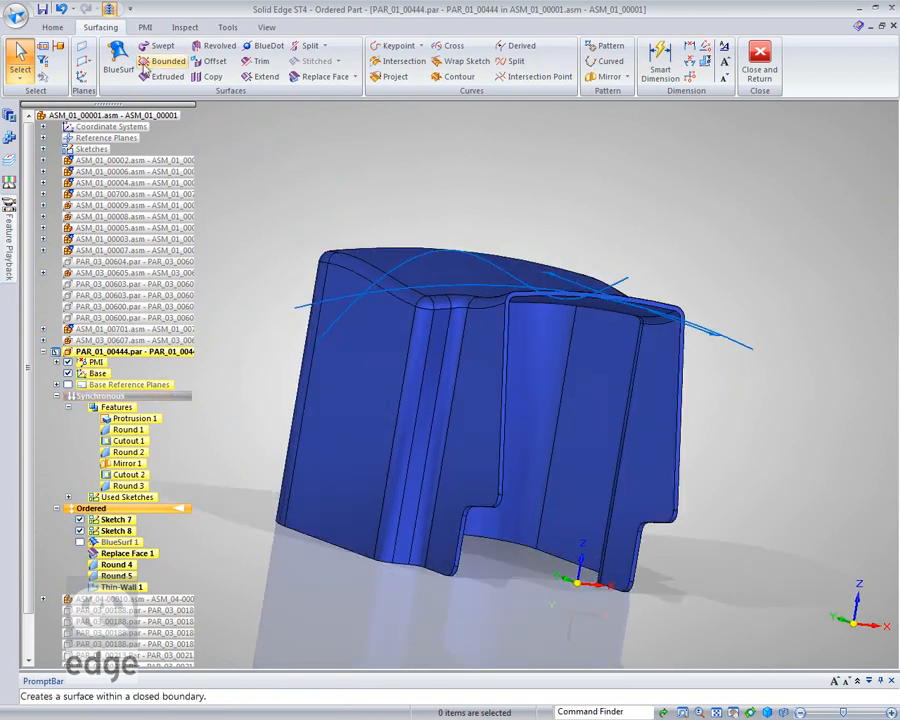
pyautogui.click(52, 27)
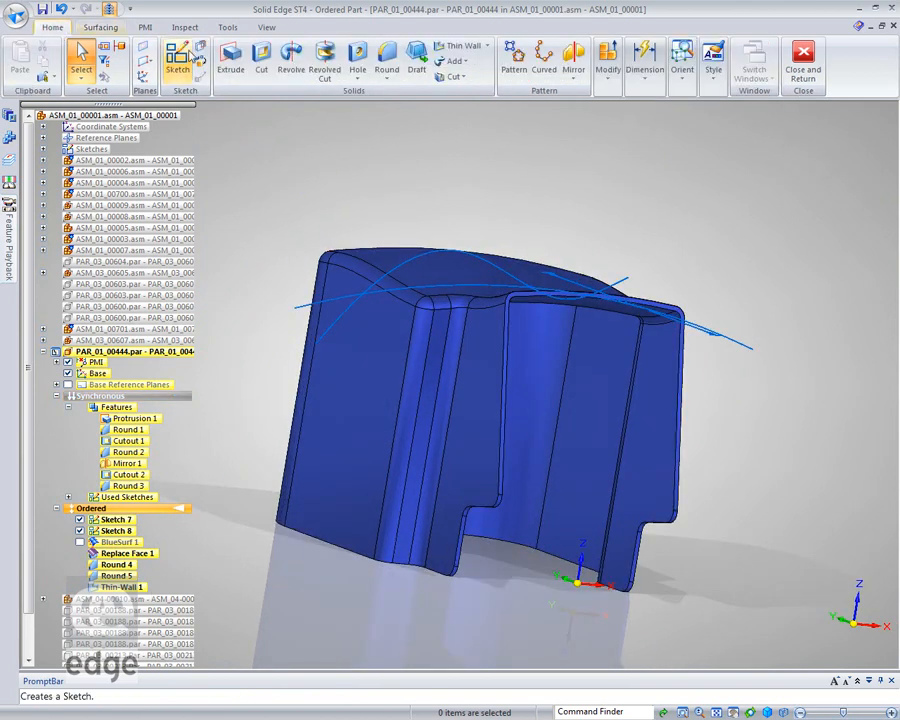
pyautogui.click(650, 80)
pyautogui.click(647, 122)
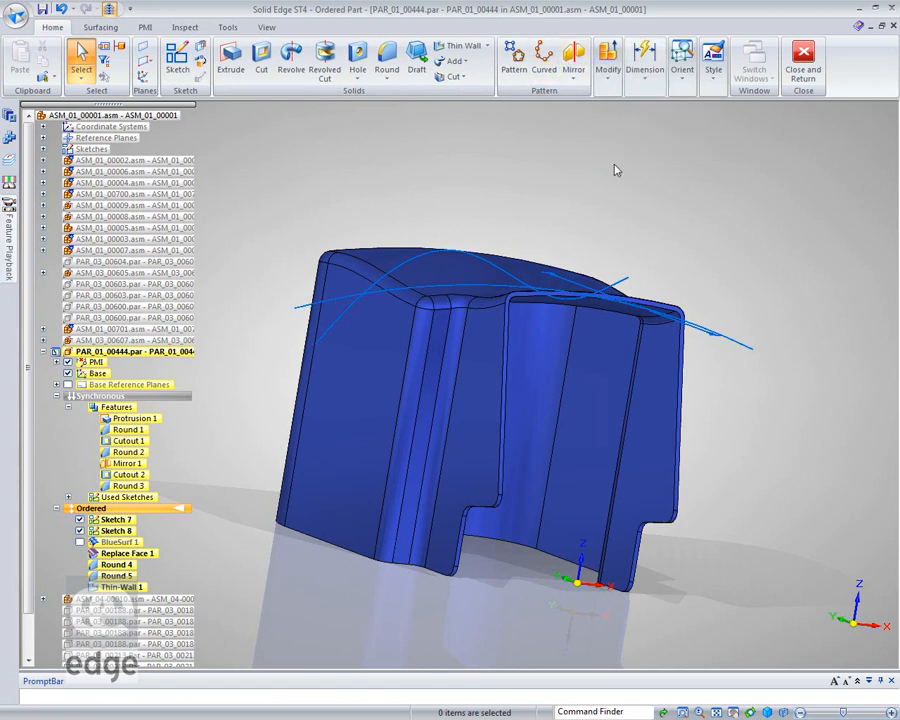
pyautogui.click(481, 507)
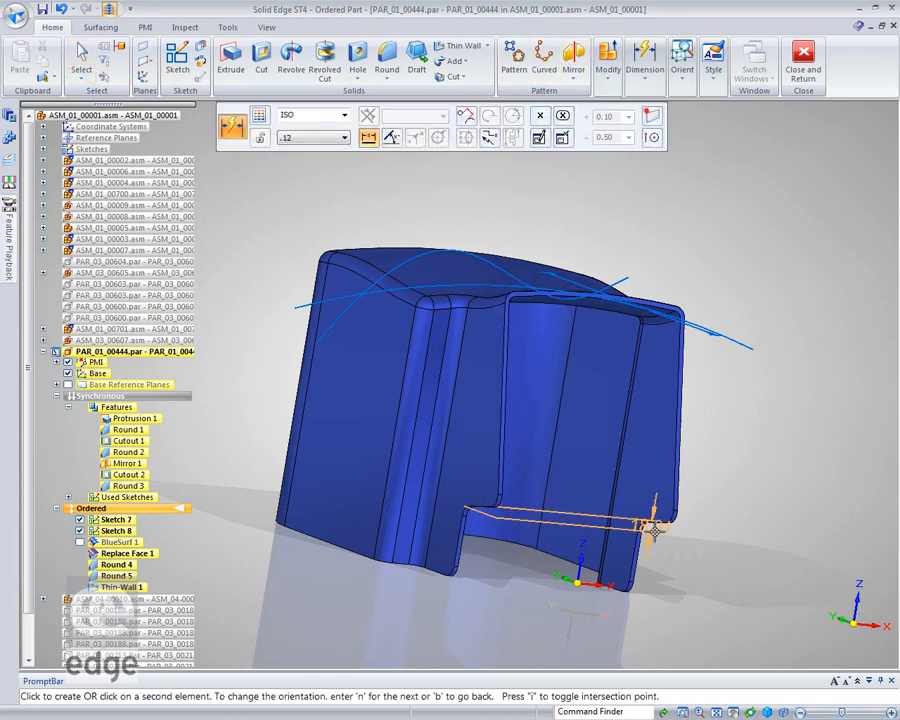
pyautogui.moveTo(691, 530); pyautogui.dragTo(440, 558, button='middle')
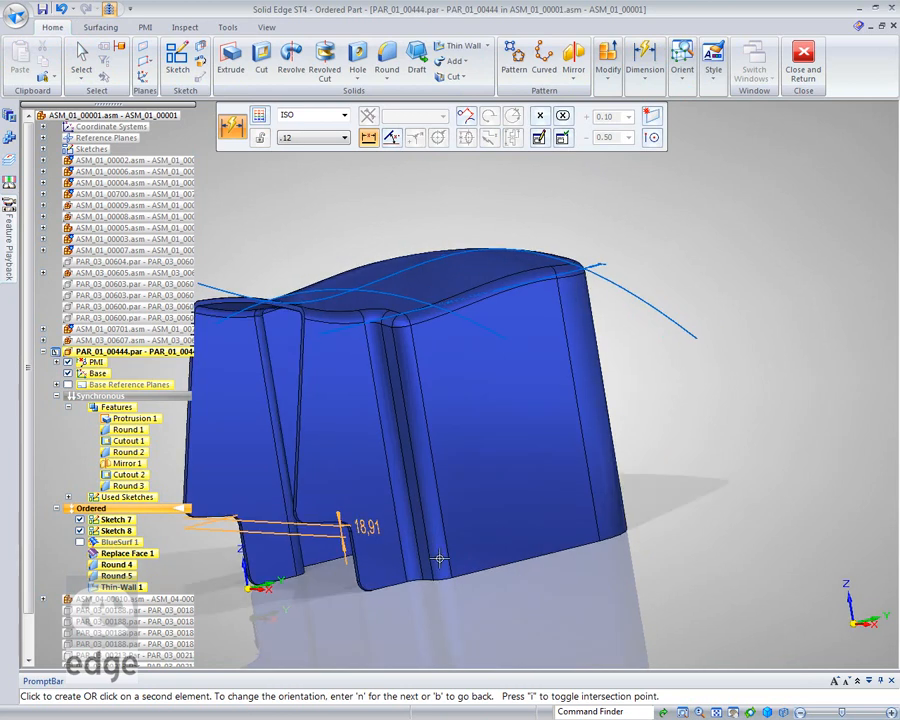
pyautogui.click(320, 521)
pyautogui.moveTo(285, 582); pyautogui.dragTo(454, 577, button='middle')
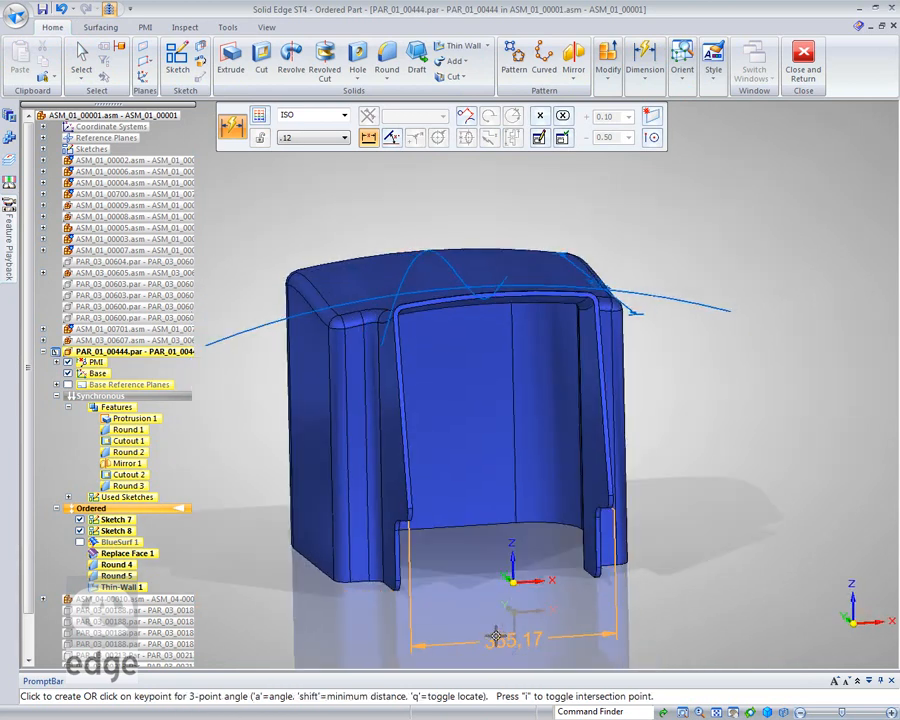
pyautogui.click(475, 566)
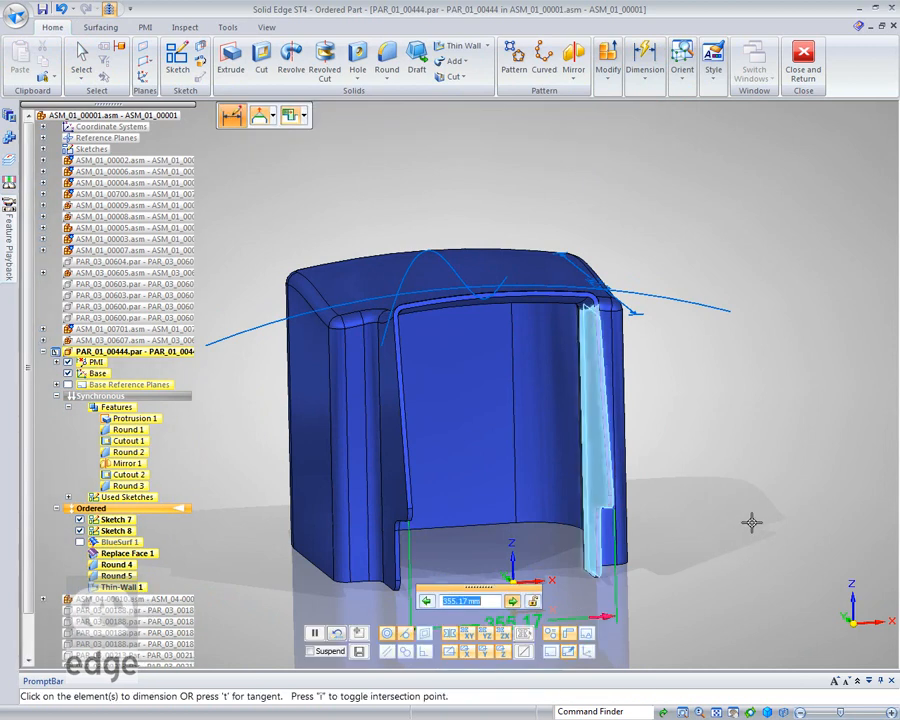
# - Try out narrower widths for the front opening by stepping its dimension value down and back up
pyautogui.moveTo(755, 522); pyautogui.dragTo(757, 405, button='middle')
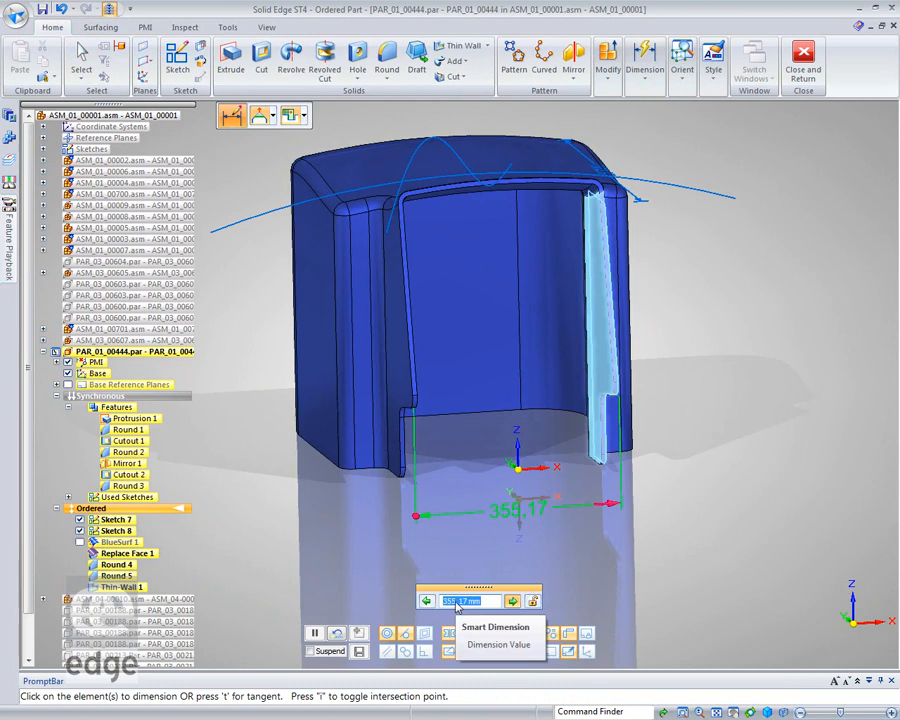
pyautogui.press('Return')
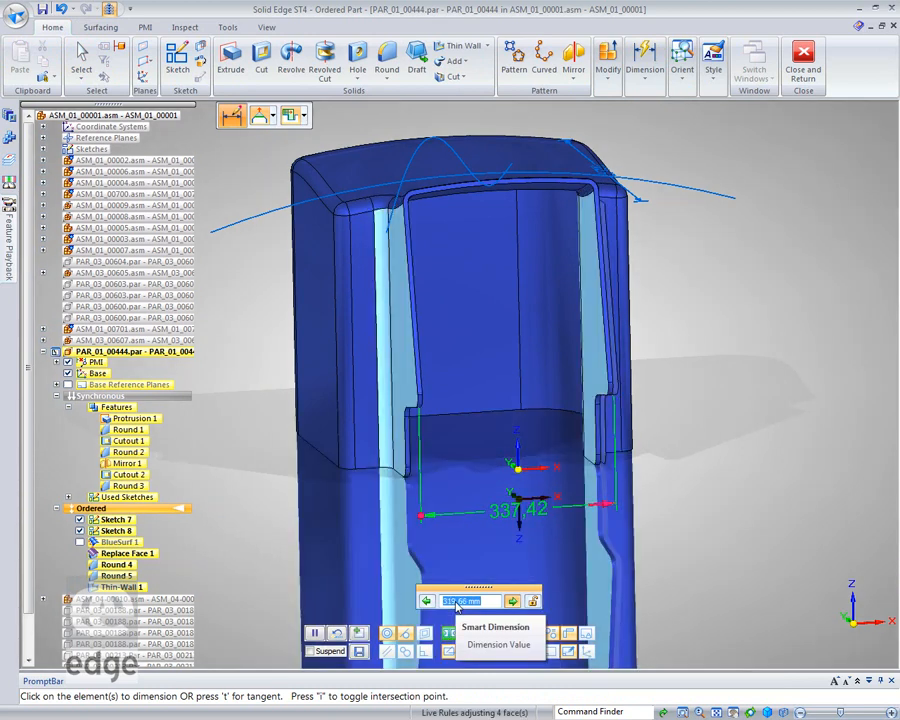
pyautogui.scroll(-1, 457, 607)
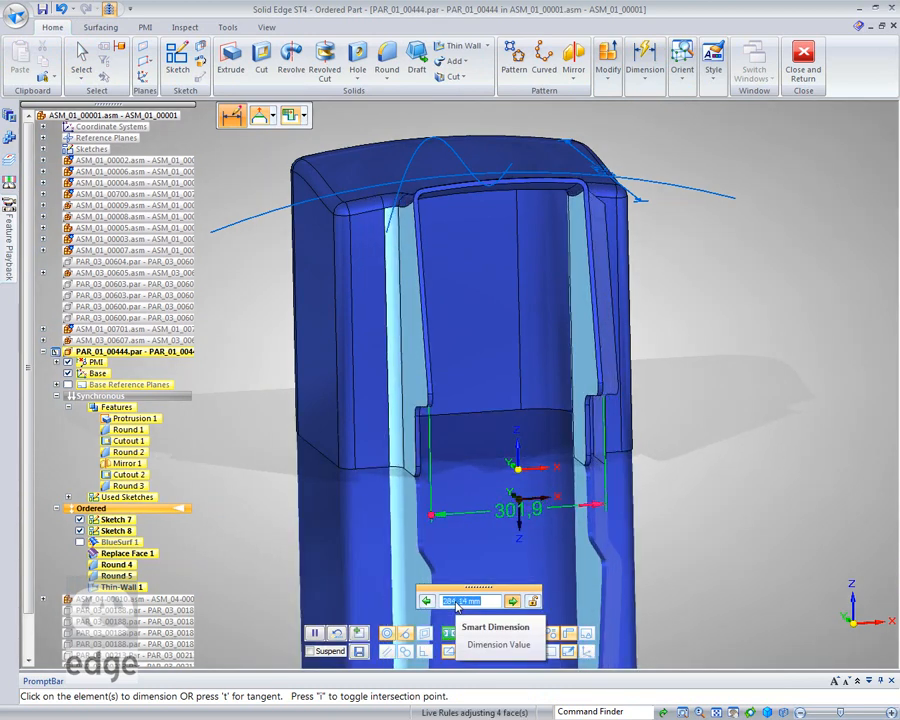
pyautogui.scroll(-1, 457, 607)
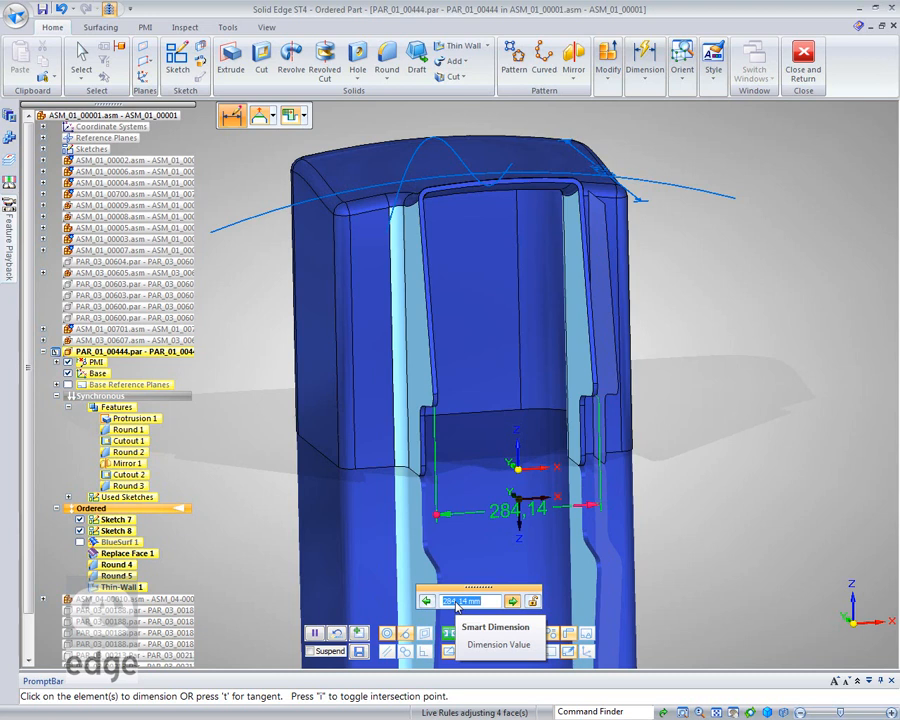
pyautogui.scroll(1, 457, 607)
pyautogui.scroll(1, 457, 607)
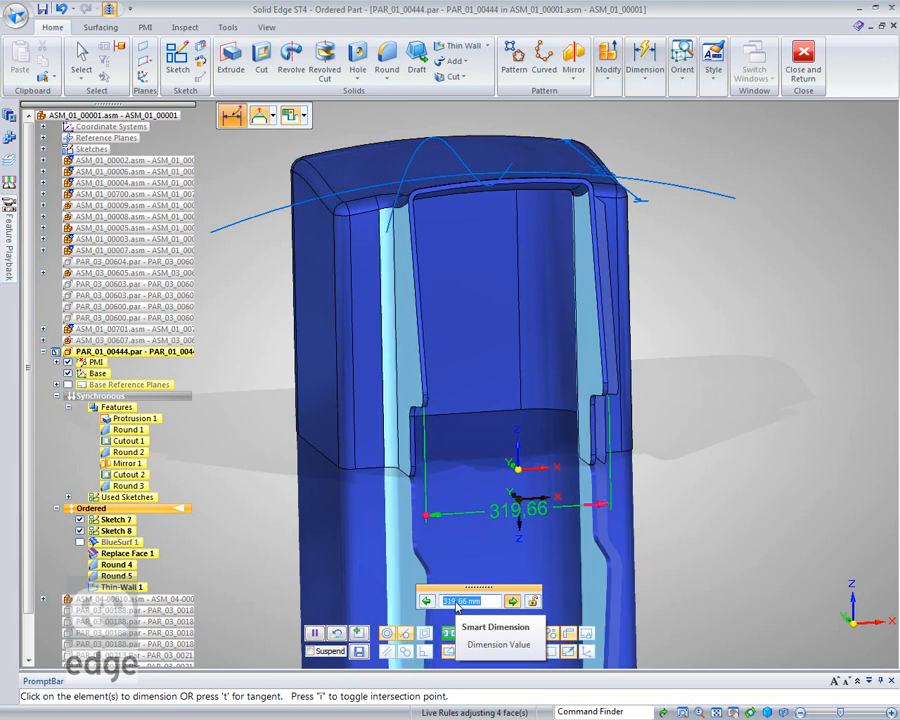
# - Set the width dimension across the cover's front opening to 350 mm
pyautogui.write('35')
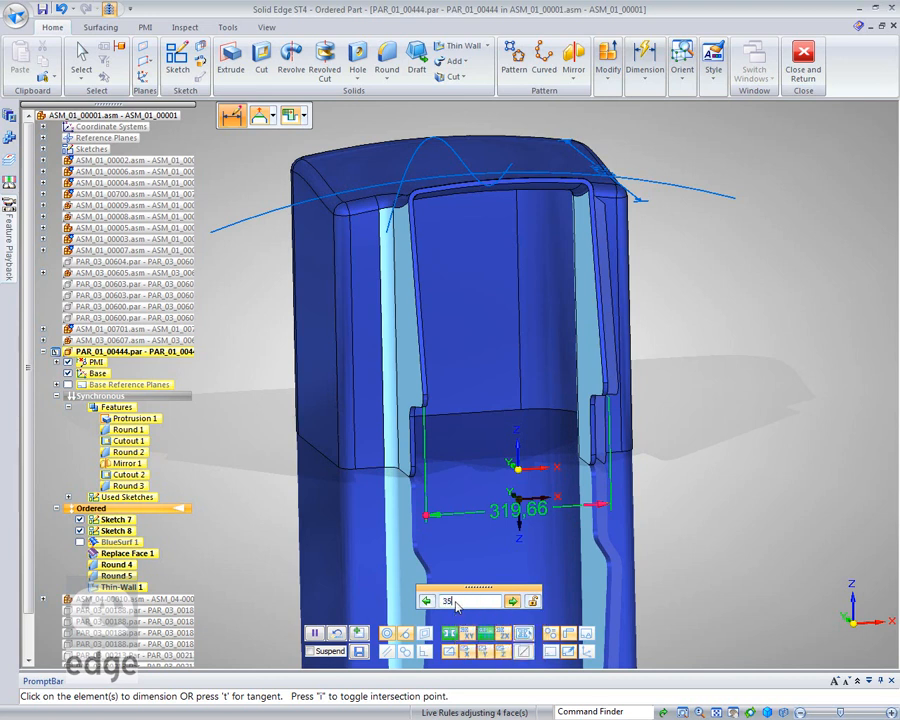
pyautogui.write('0')
pyautogui.press('Return')
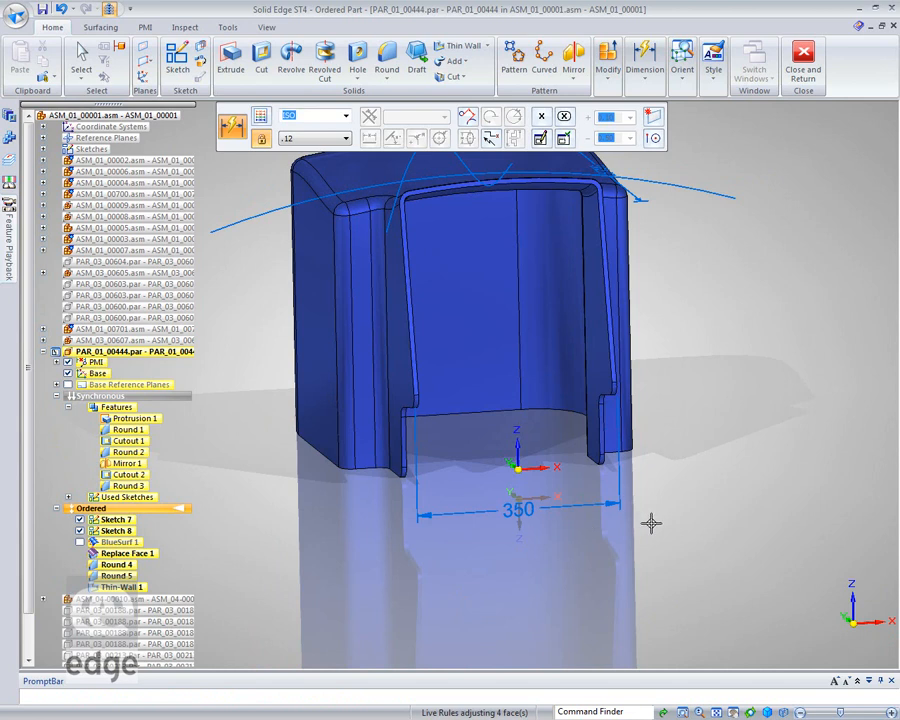
# - Rotate the notched front side wall of the cover by 2° about its lower edge
pyautogui.moveTo(675, 384); pyautogui.dragTo(584, 398, button='middle')
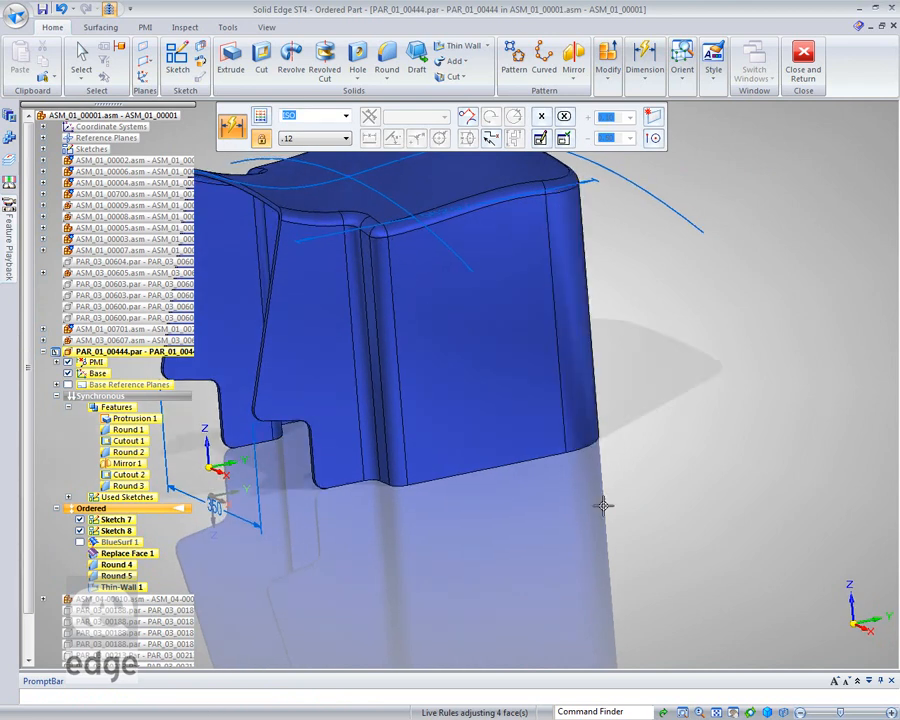
pyautogui.moveTo(601, 503); pyautogui.dragTo(649, 513, button='middle')
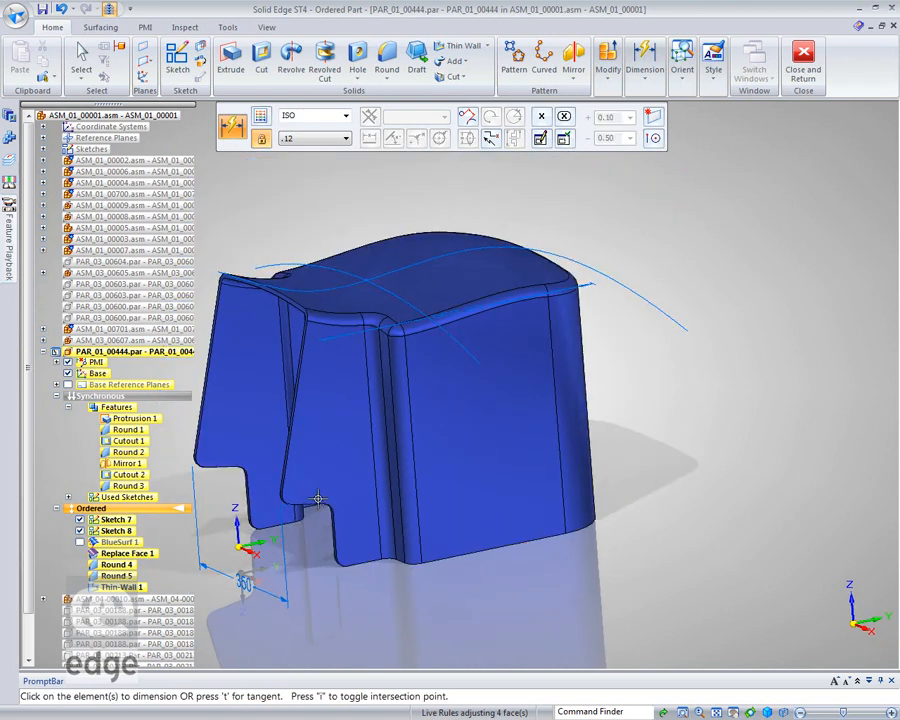
pyautogui.click(82, 58)
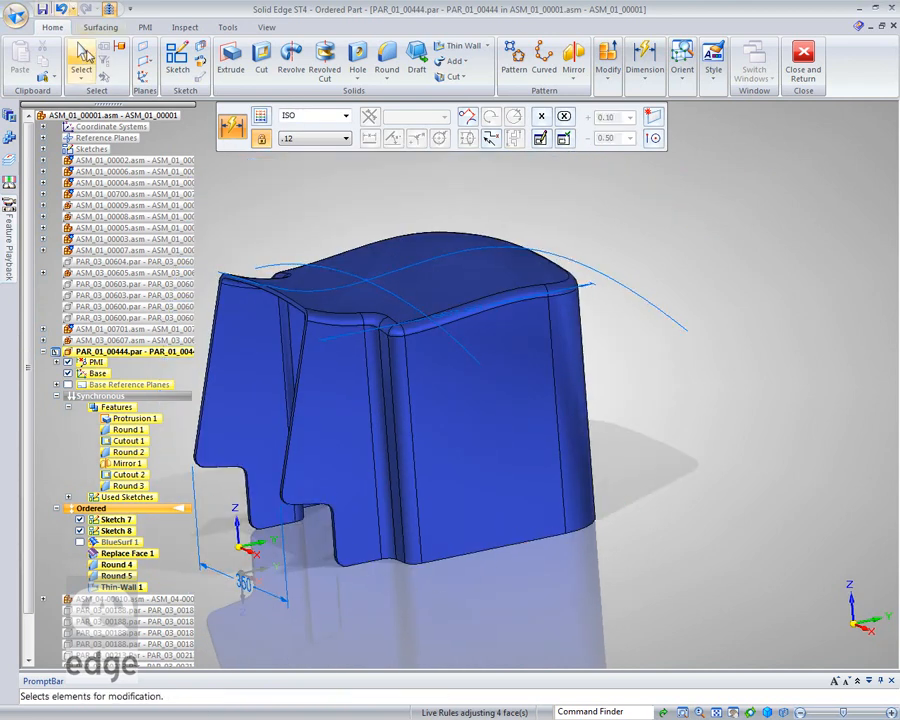
pyautogui.click(350, 422)
pyautogui.moveTo(350, 418); pyautogui.dragTo(300, 506)
pyautogui.click(309, 491)
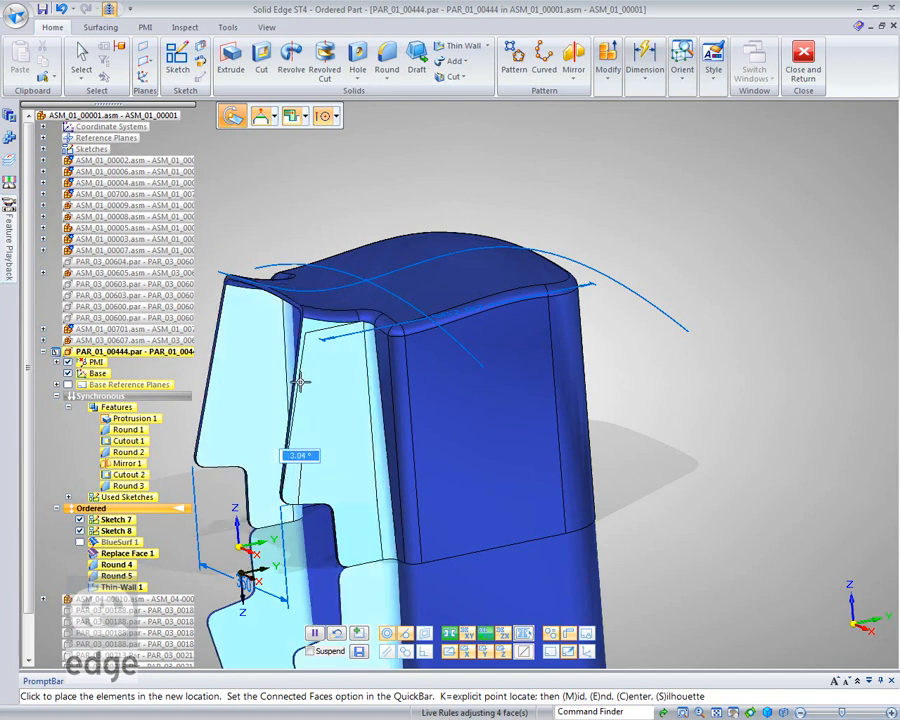
pyautogui.write('2')
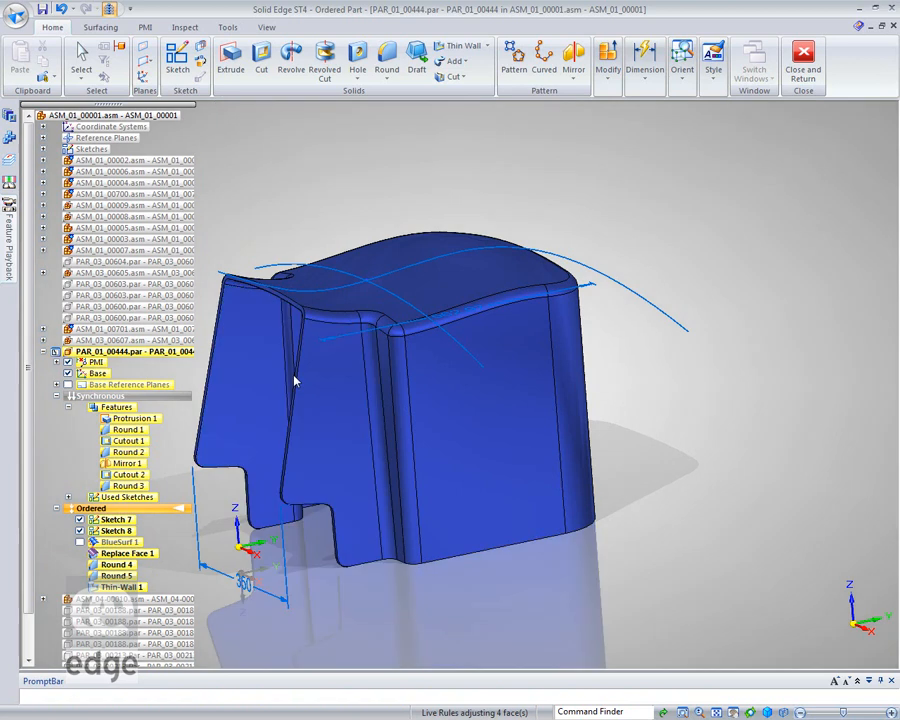
# - Rotate the cover's large outer side face by 2° about its bottom edge
pyautogui.click(480, 490)
pyautogui.moveTo(480, 490); pyautogui.dragTo(483, 560)
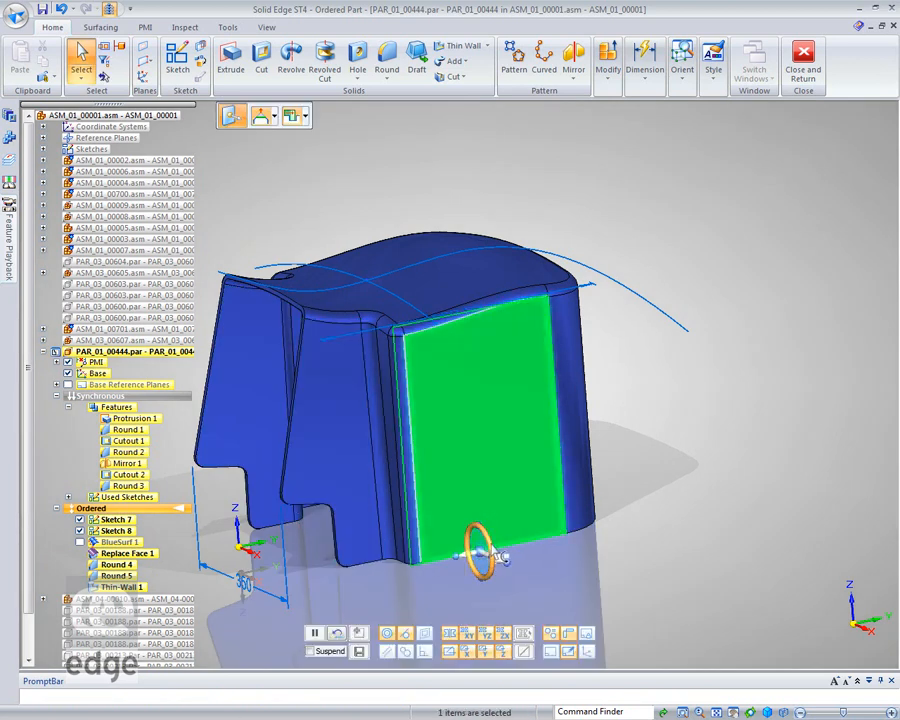
pyautogui.click(500, 557)
pyautogui.moveTo(555, 437); pyautogui.dragTo(620, 434, button='middle')
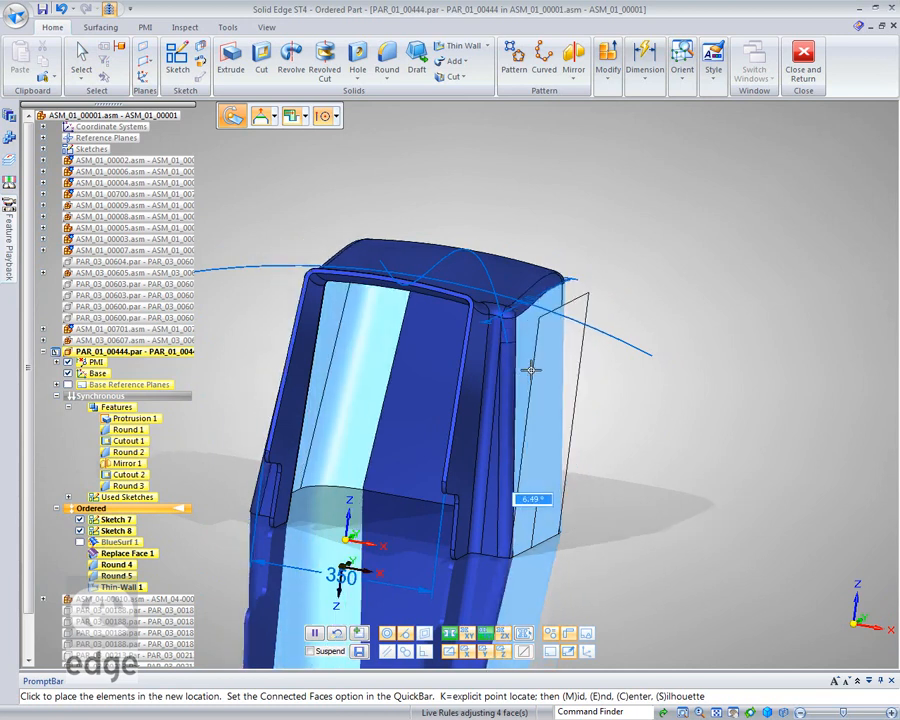
pyautogui.write('2')
pyautogui.press('Return')
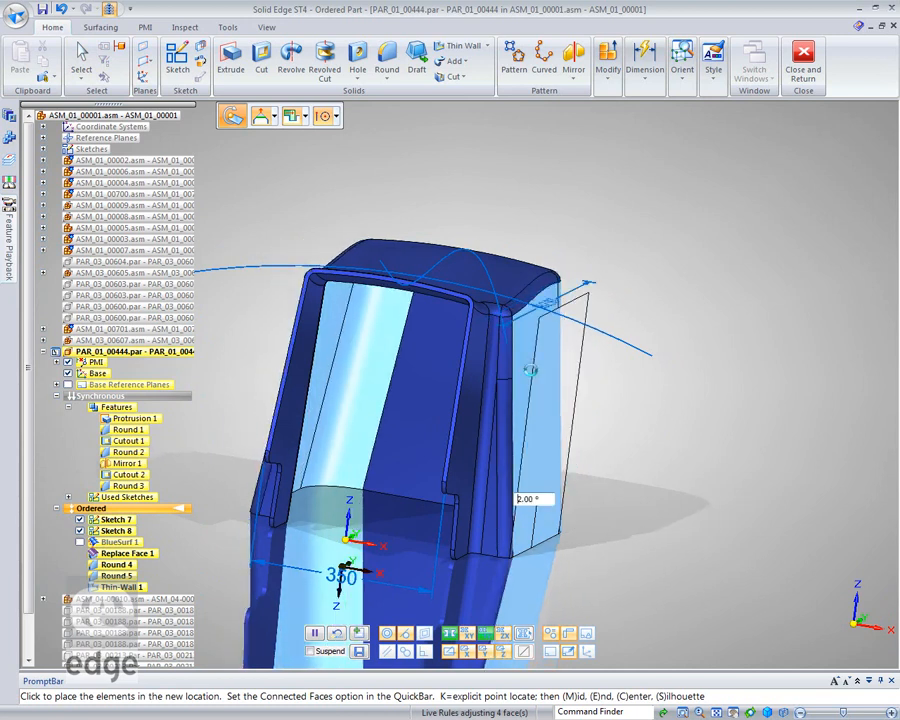
pyautogui.click(617, 418)
pyautogui.moveTo(794, 404); pyautogui.dragTo(680, 400, button='middle')
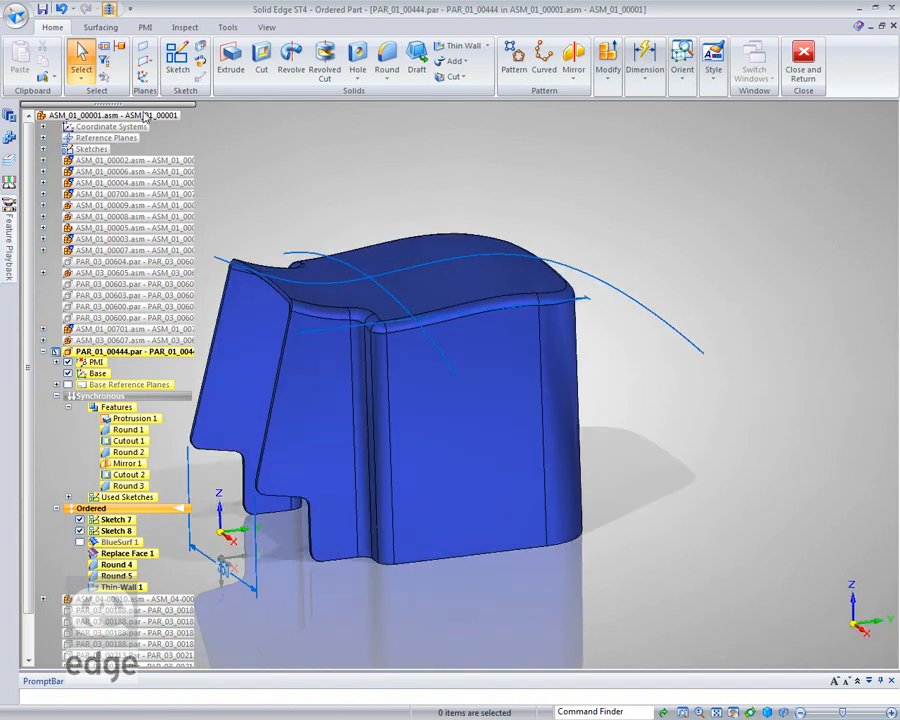
# - Display the surrounding mower assembly components and examine how the cover fits between the frame and rear guard
pyautogui.click(110, 12)
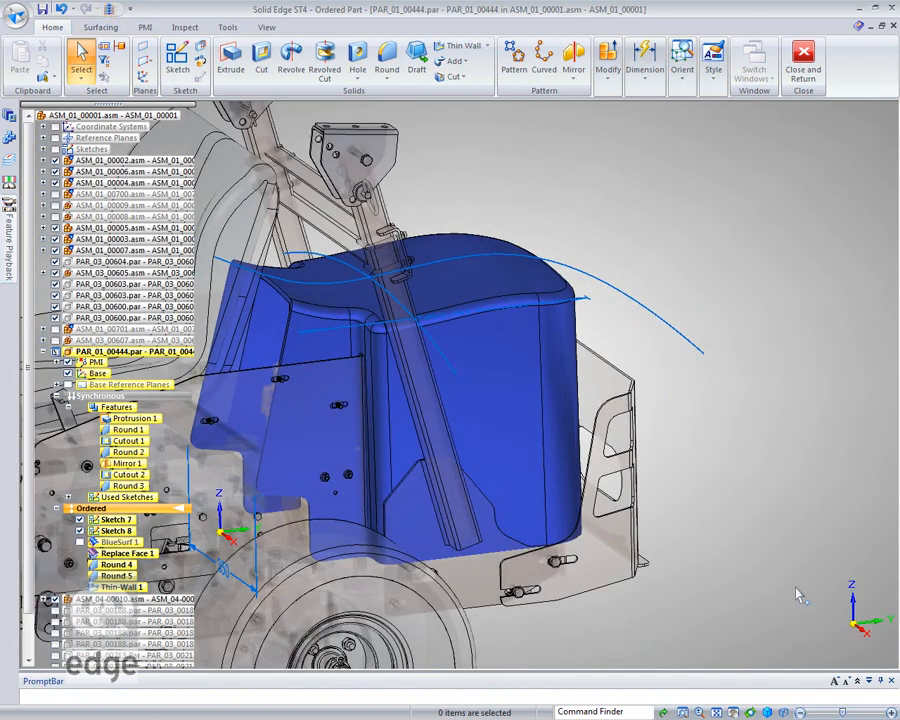
pyautogui.middleClick(755, 563)
pyautogui.middleClick(755, 563)
pyautogui.moveTo(798, 527); pyautogui.dragTo(670, 543, button='middle')
pyautogui.scroll(5, 613, 486)
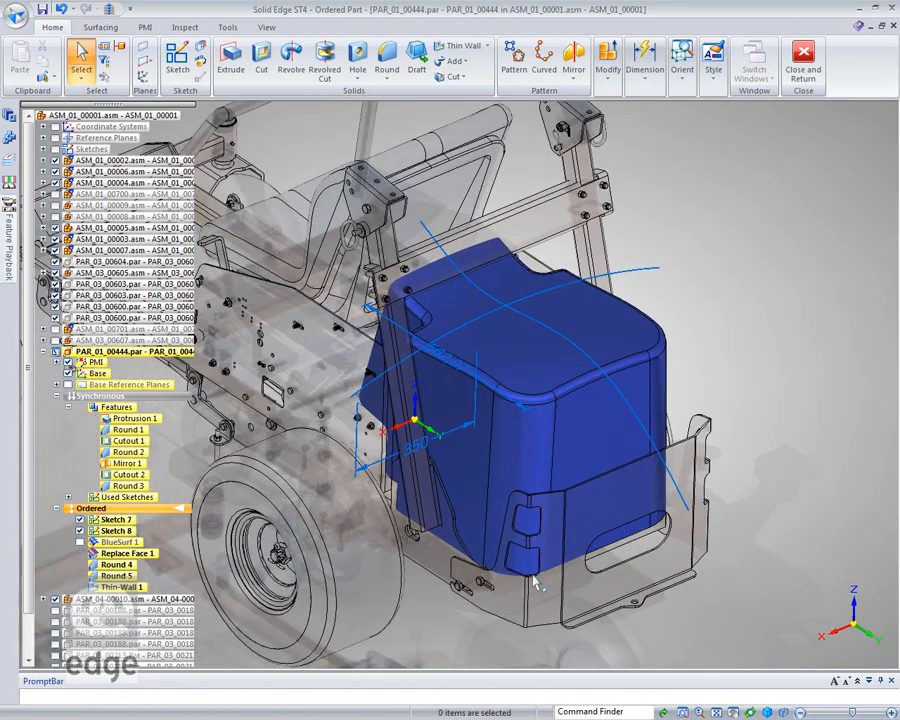
pyautogui.moveTo(455, 585)
pyautogui.mouseDown(button='middle')
pyautogui.moveTo(530, 508)
pyautogui.moveTo(540, 532)
pyautogui.moveTo(505, 546)
pyautogui.moveTo(520, 533)
pyautogui.moveTo(490, 560)
pyautogui.mouseUp(button='middle')
pyautogui.scroll(2, 612, 247)
pyautogui.scroll(2, 615, 252)
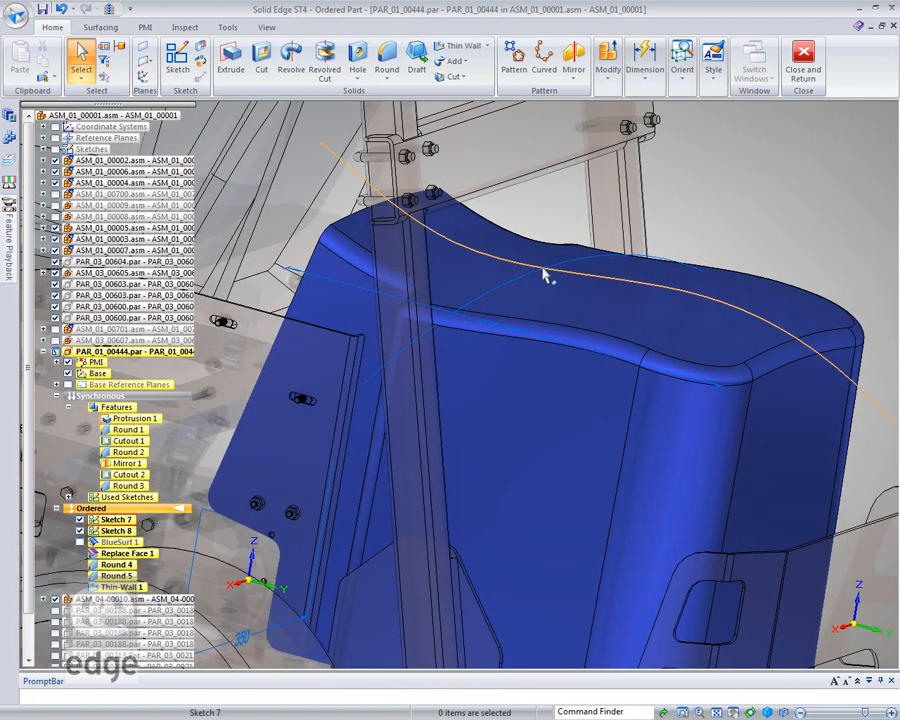
# - Open the BlueDot joining the Sketch 7 and Sketch 8 guide curves for editing and lock its movement to the YZ plane
pyautogui.click(608, 261)
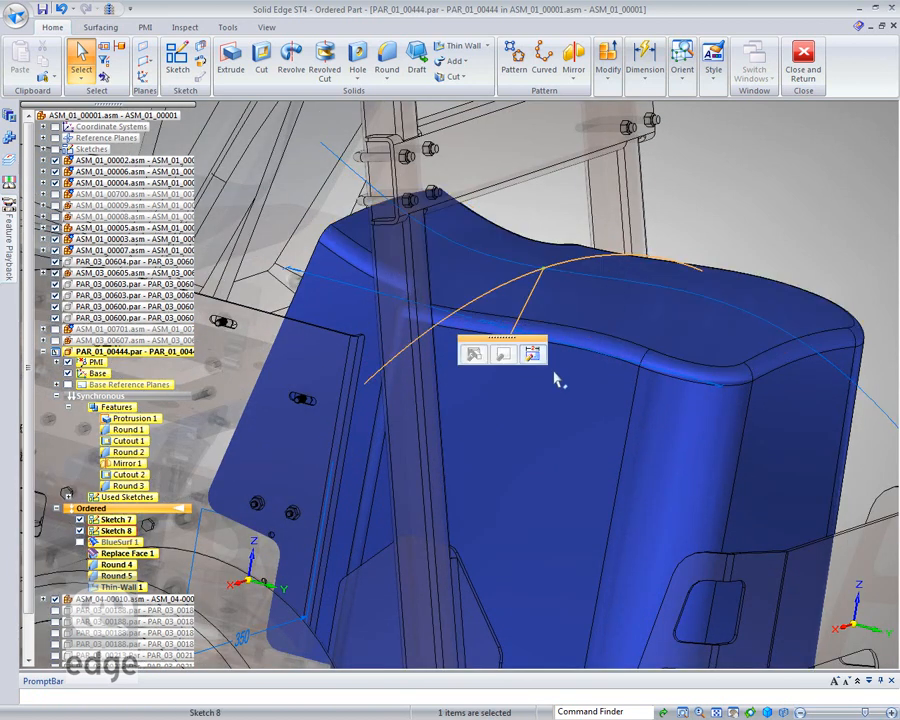
pyautogui.click(531, 354)
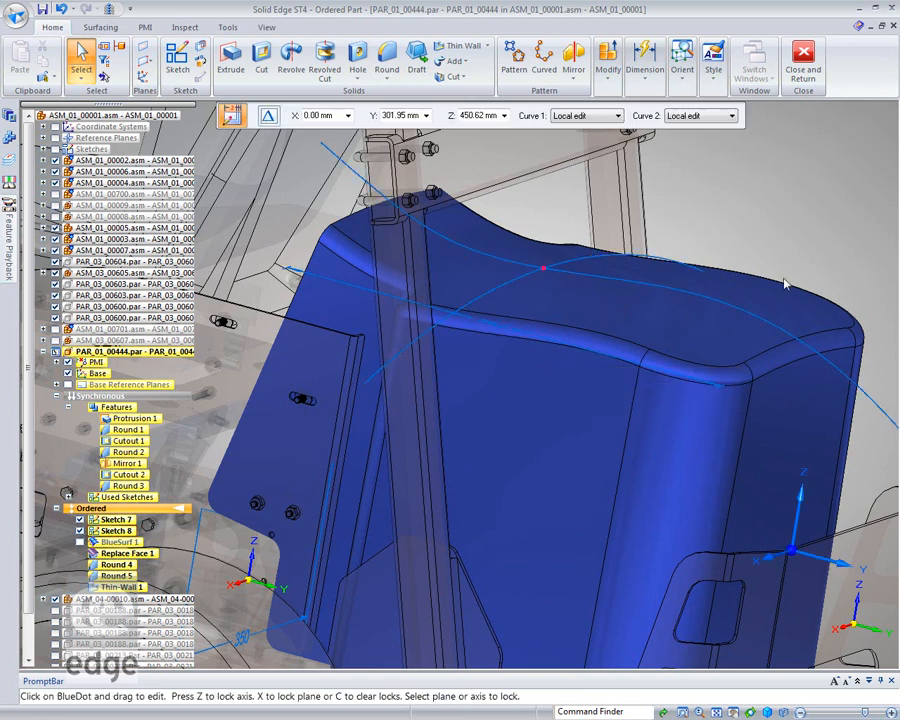
pyautogui.moveTo(800, 562)
pyautogui.mouseDown()
pyautogui.moveTo(810, 382)
pyautogui.moveTo(797, 191)
pyautogui.moveTo(800, 210)
pyautogui.mouseUp()
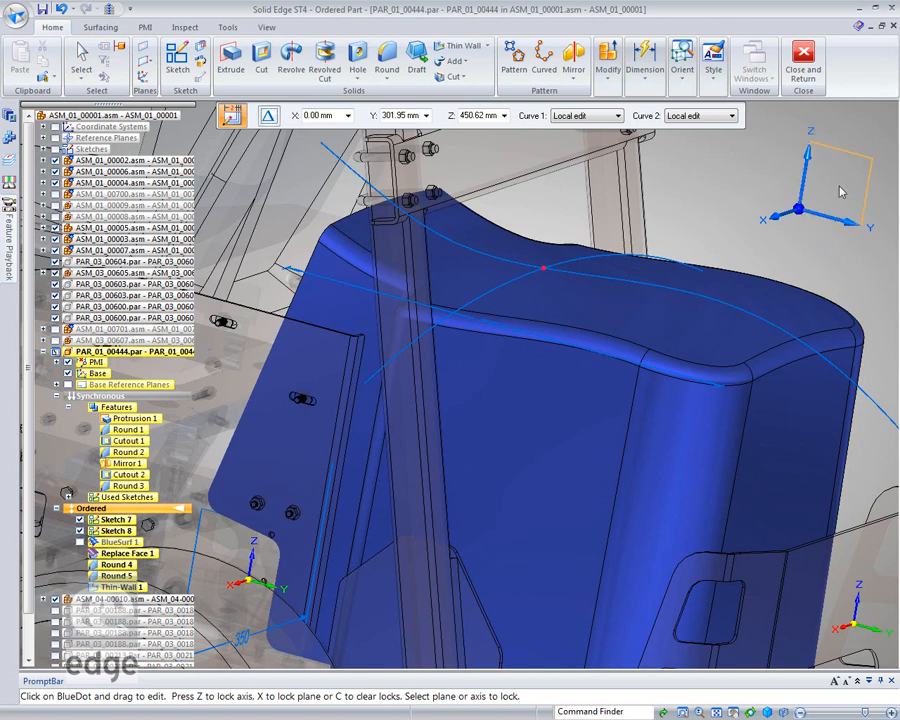
pyautogui.click(770, 184)
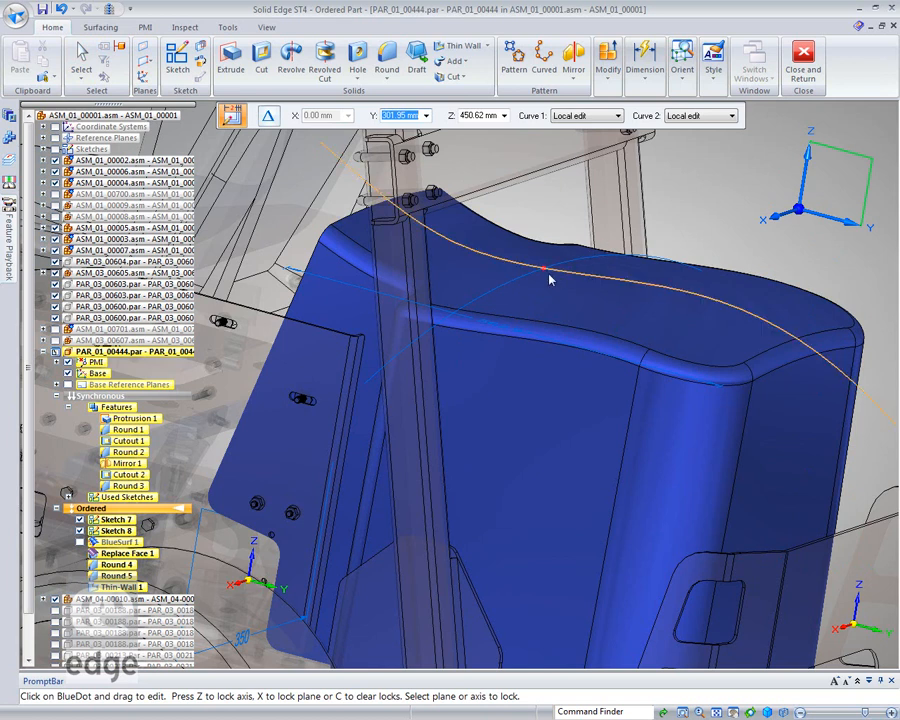
# - Set both guide curves to Shape edit and move their BlueDot forward and up to about Y 235 mm, Z 459 mm
pyautogui.click(619, 116)
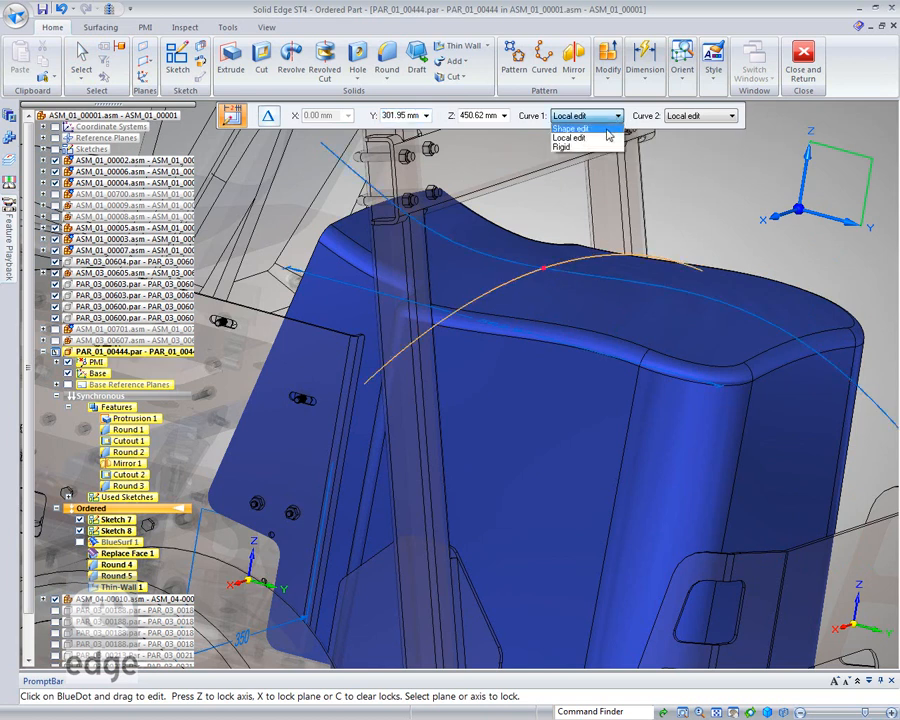
pyautogui.click(592, 130)
pyautogui.click(732, 116)
pyautogui.click(690, 128)
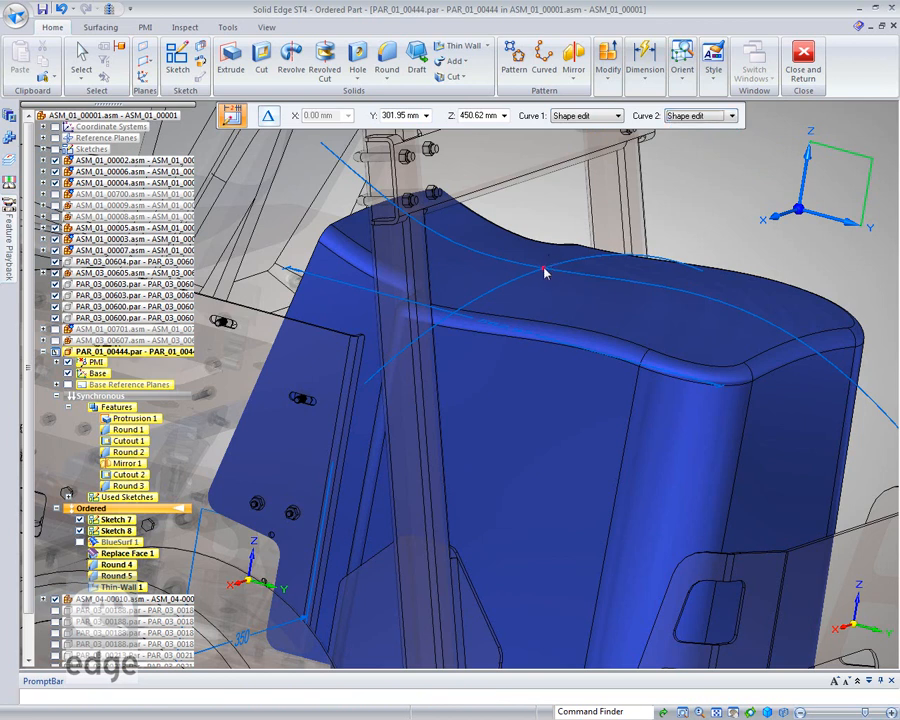
pyautogui.moveTo(546, 268); pyautogui.dragTo(493, 247)
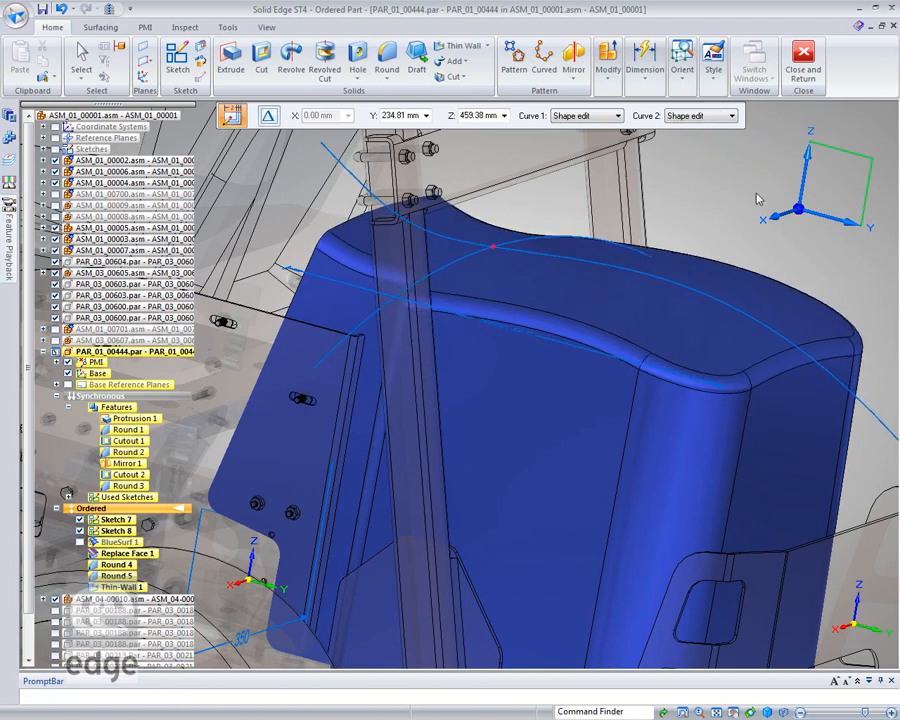
pyautogui.click(718, 184)
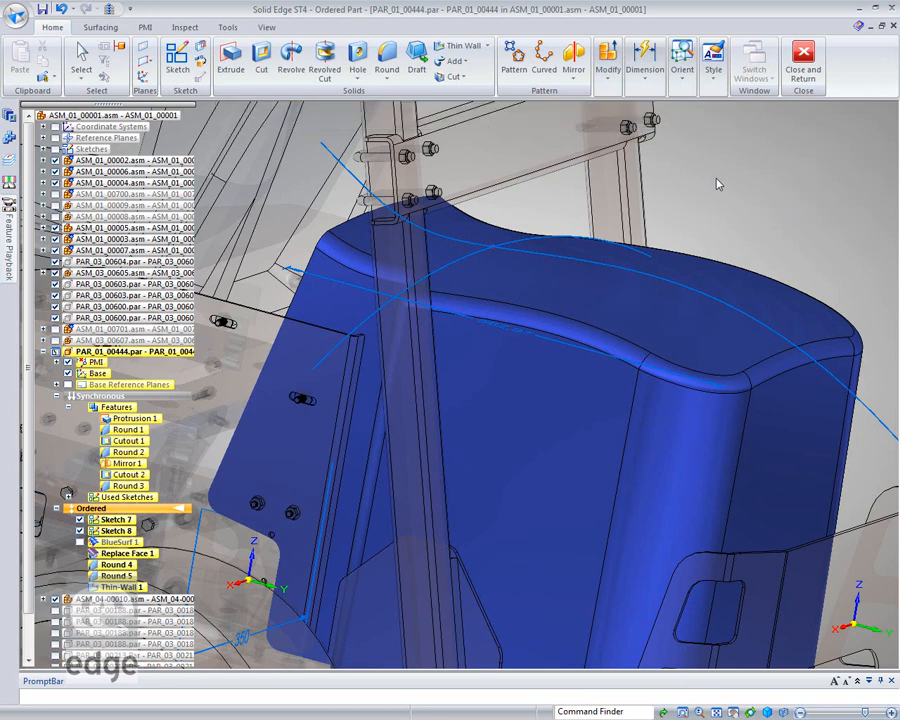
# - Open the Sketch 7 guide curve for dynamic editing, switch it to Local Edit, and lower its edit point just behind the BlueDot
pyautogui.click(688, 296)
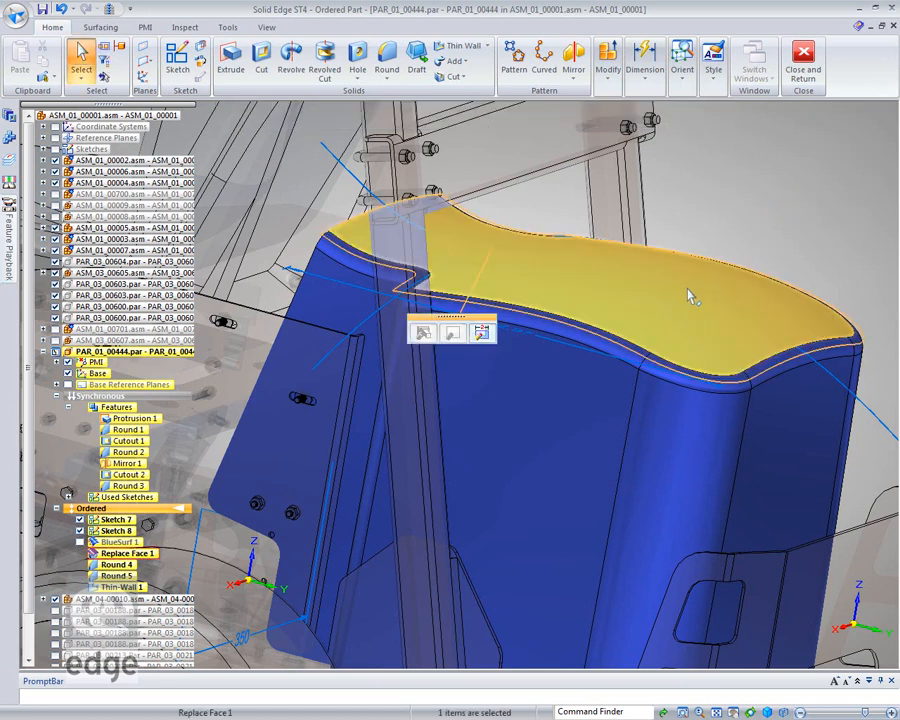
pyautogui.click(866, 361)
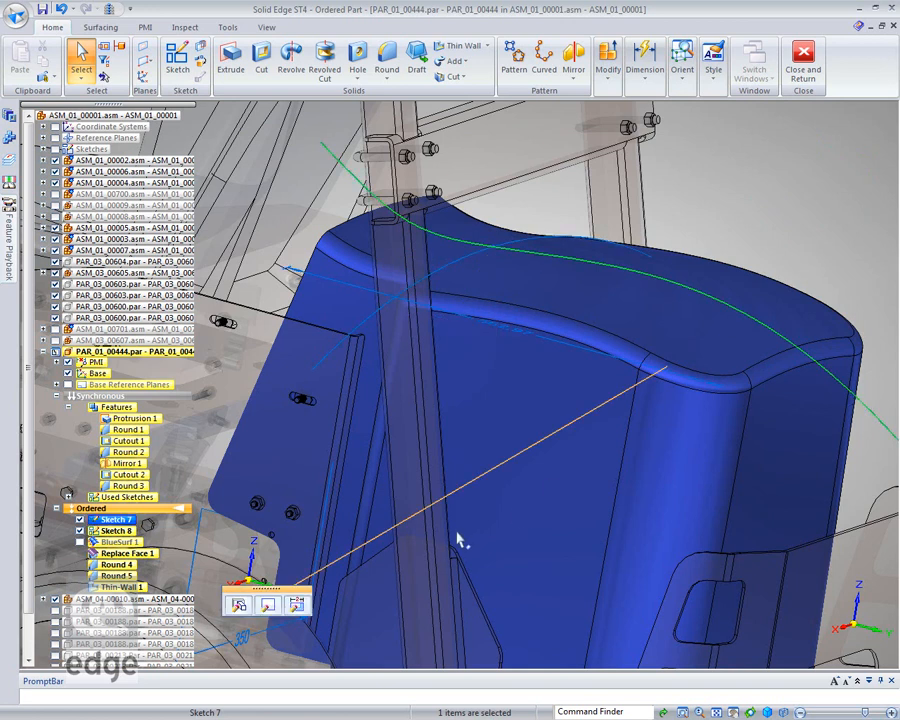
pyautogui.click(297, 606)
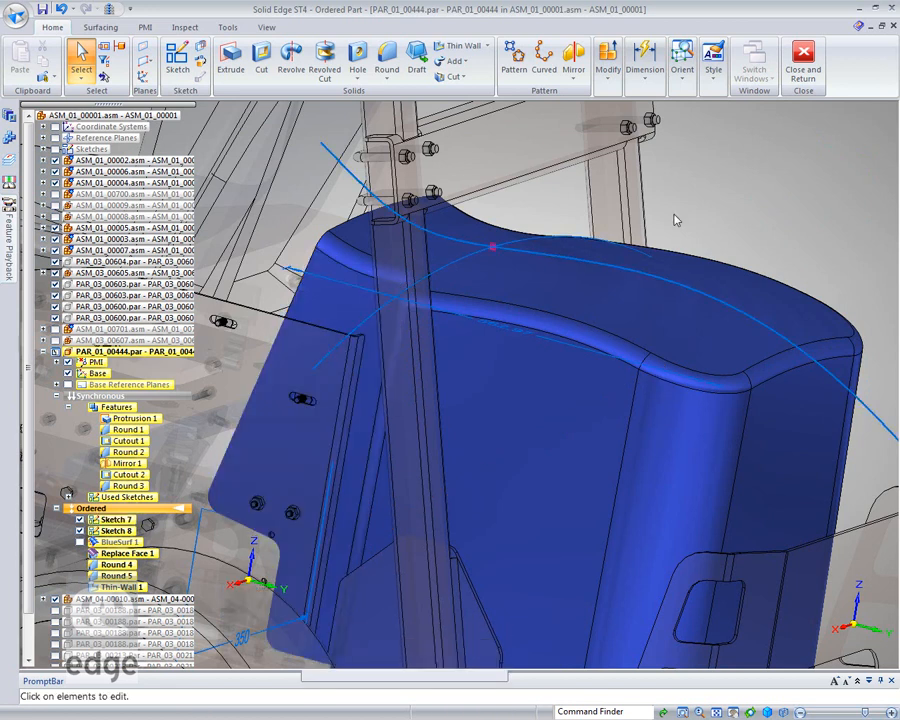
pyautogui.click(730, 306)
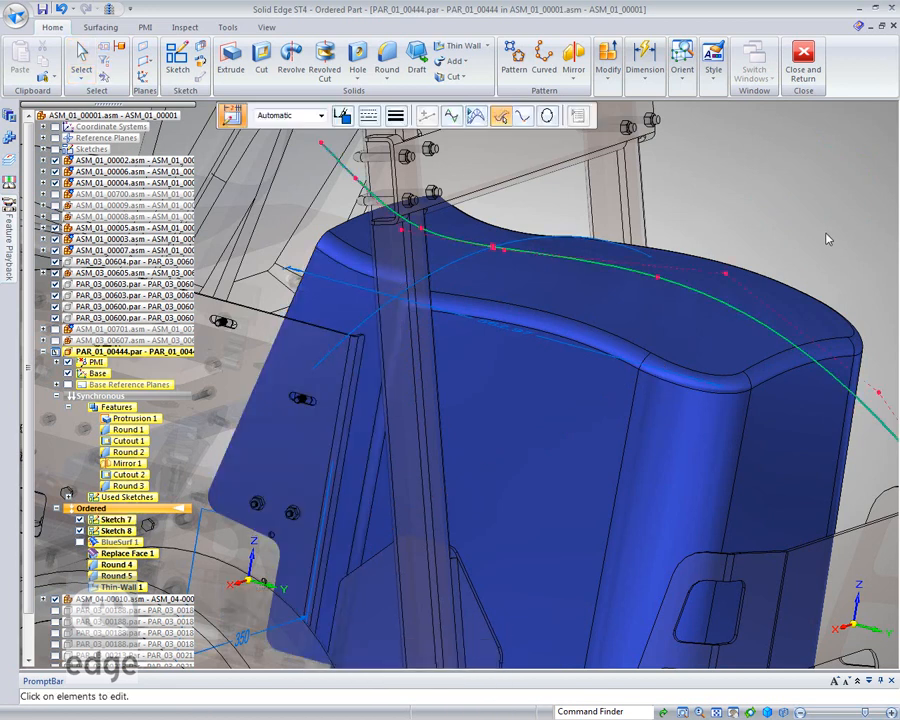
pyautogui.click(522, 117)
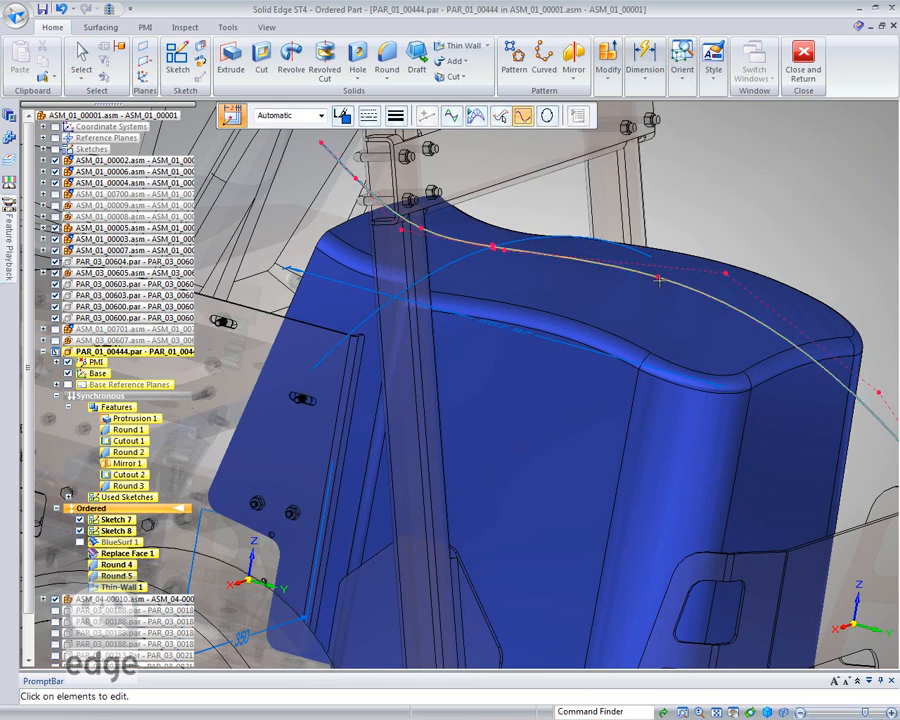
pyautogui.moveTo(657, 299); pyautogui.dragTo(653, 326)
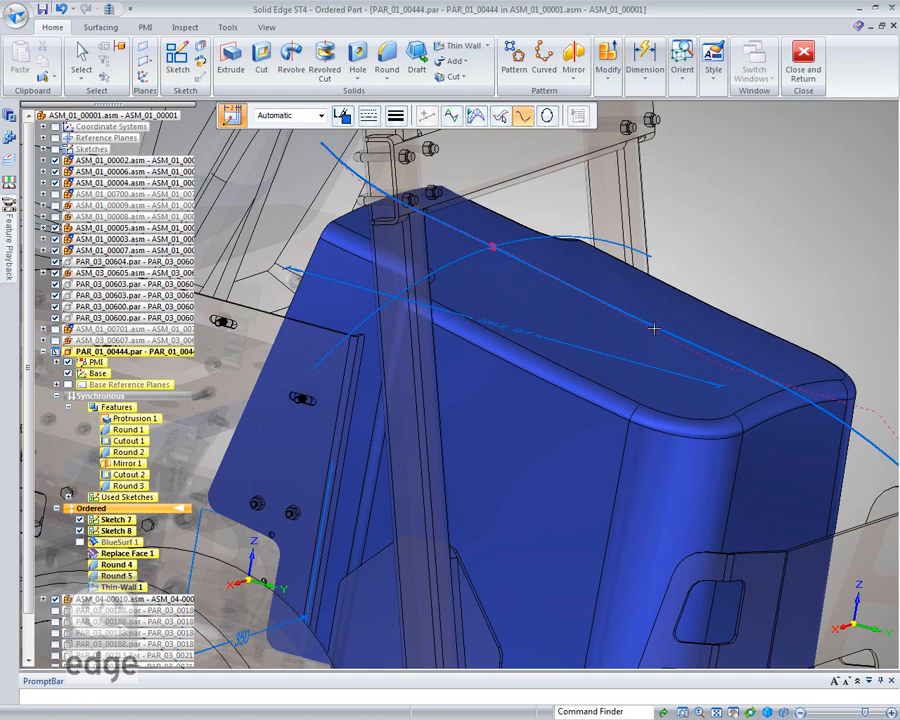
pyautogui.press('Escape')
# - Reshape the Sketch 7 guide curve's rear section upward into a convex bulge over the back of the cover
pyautogui.moveTo(780, 205)
pyautogui.mouseDown(button='middle')
pyautogui.moveTo(850, 159)
pyautogui.moveTo(834, 180)
pyautogui.moveTo(776, 195)
pyautogui.mouseUp(button='middle')
pyautogui.click(683, 300)
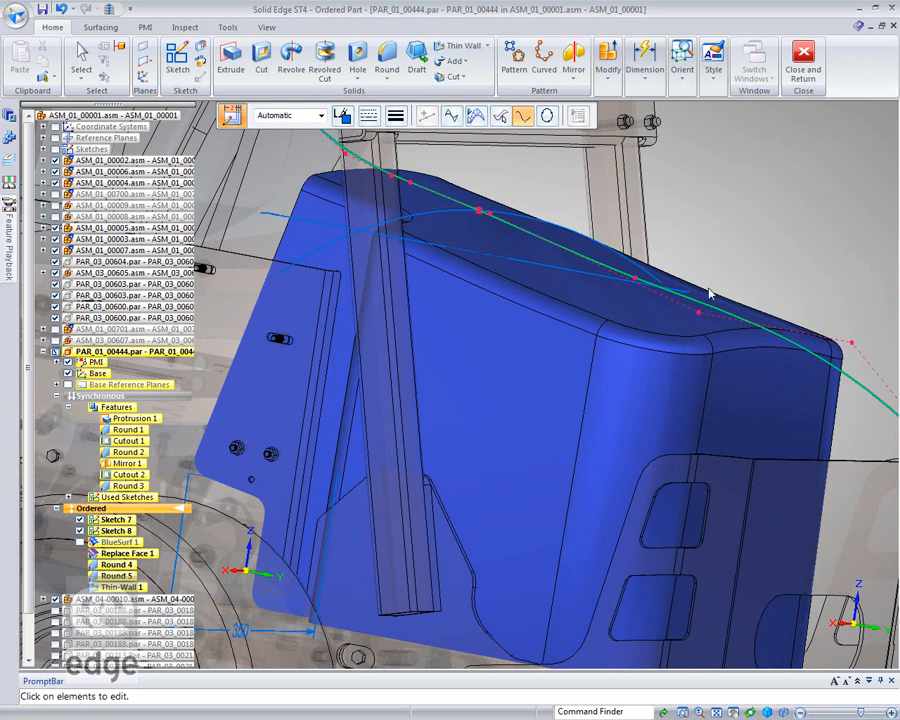
pyautogui.click(713, 265)
pyautogui.moveTo(714, 263); pyautogui.dragTo(766, 317)
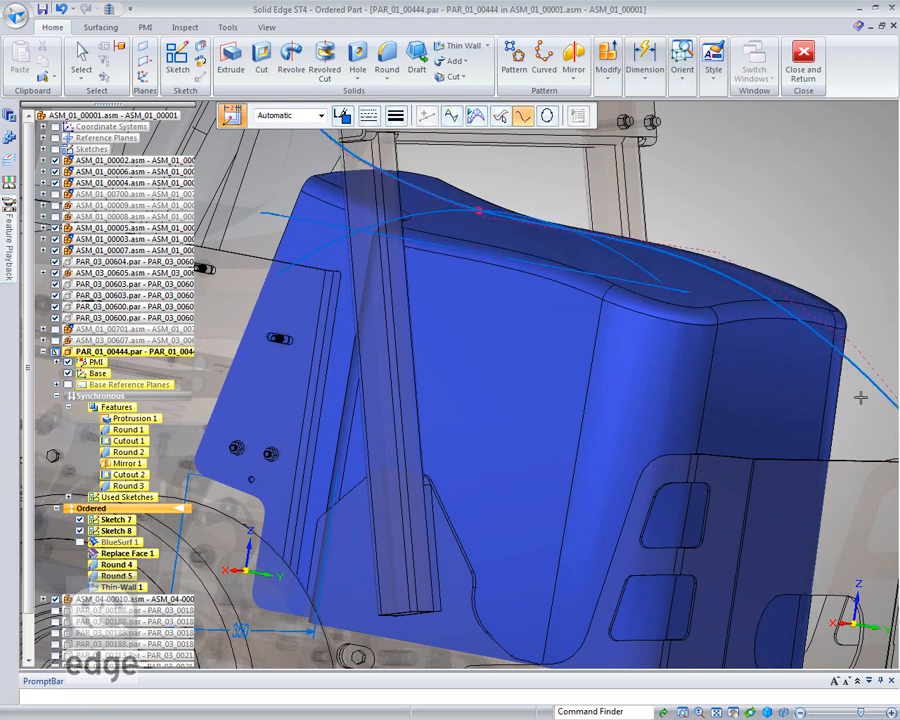
pyautogui.click(812, 199)
pyautogui.moveTo(818, 190); pyautogui.dragTo(788, 219, button='middle')
pyautogui.click(792, 217)
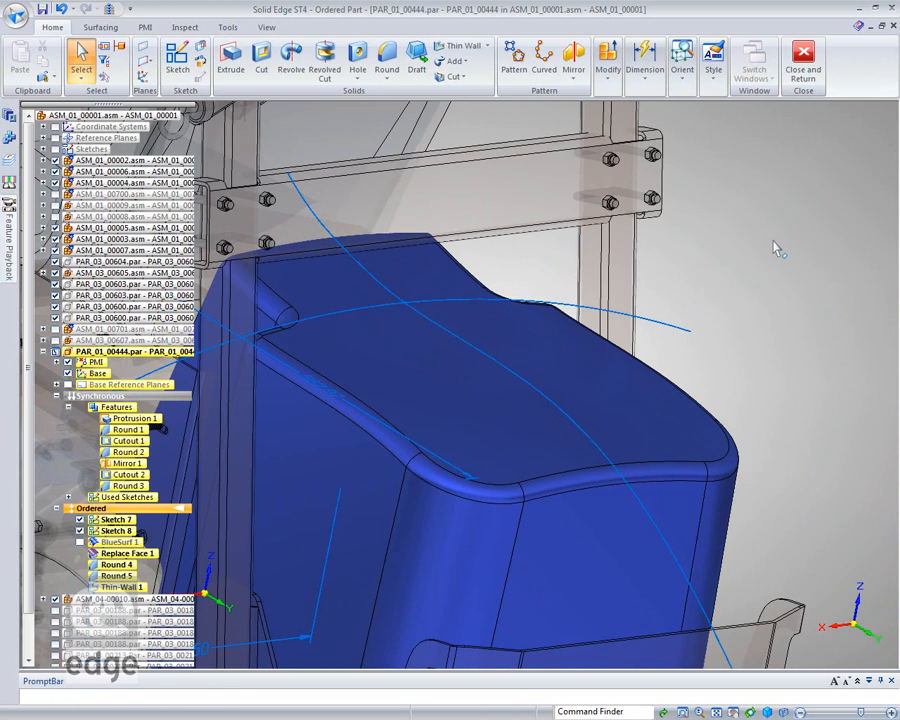
# - Rotate the cover's flat rear face outward by about 20° around its bottom edge, toward the rear guard
pyautogui.hotkey('ctrl', 'f')
pyautogui.moveTo(779, 241); pyautogui.dragTo(640, 400, button='middle')
pyautogui.click(617, 414)
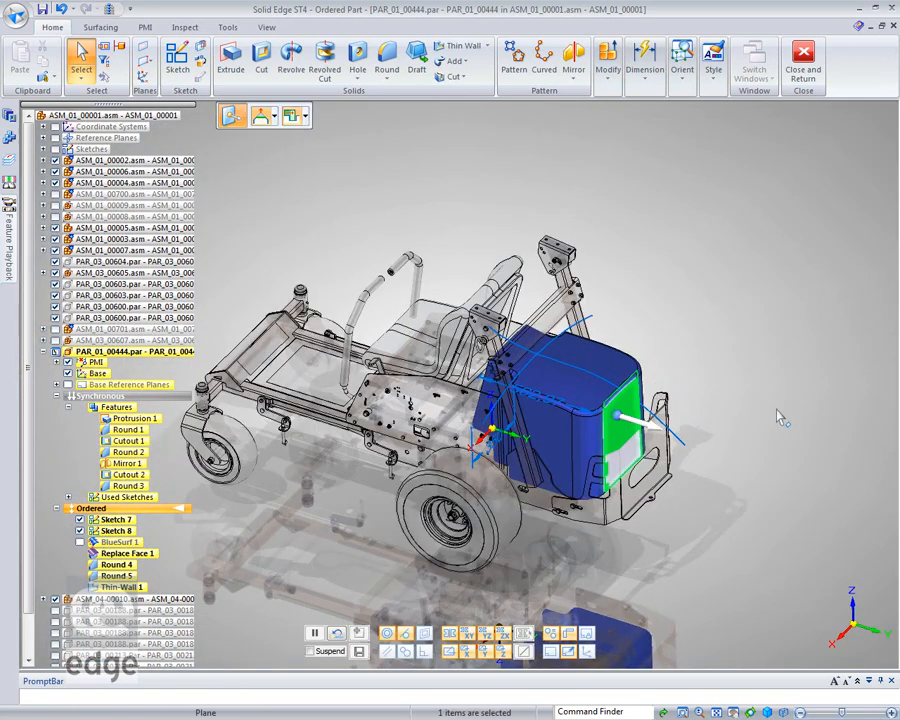
pyautogui.moveTo(617, 415); pyautogui.dragTo(630, 481)
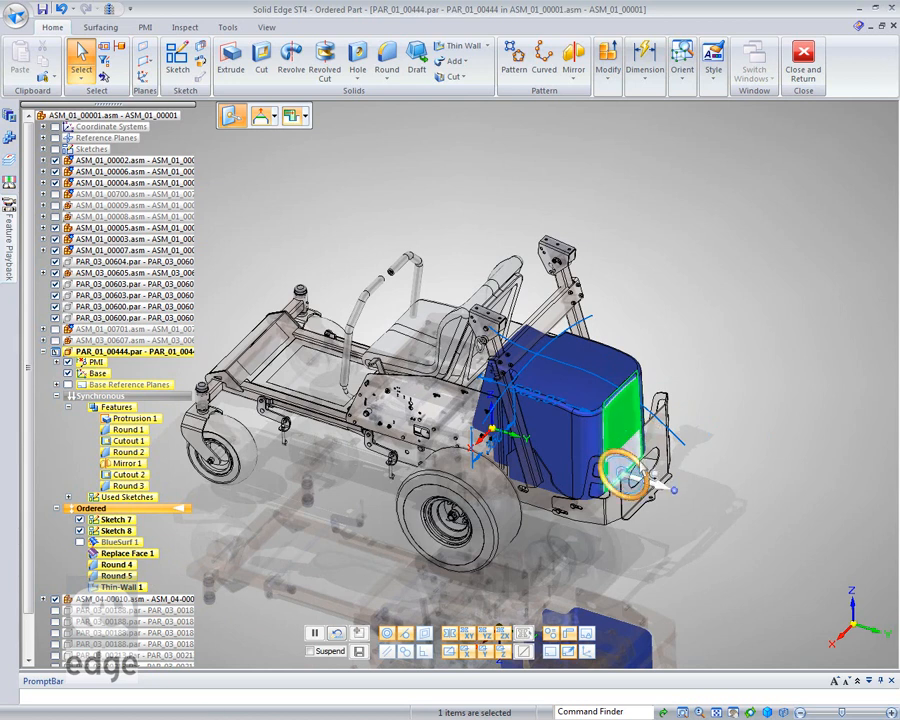
pyautogui.click(624, 490)
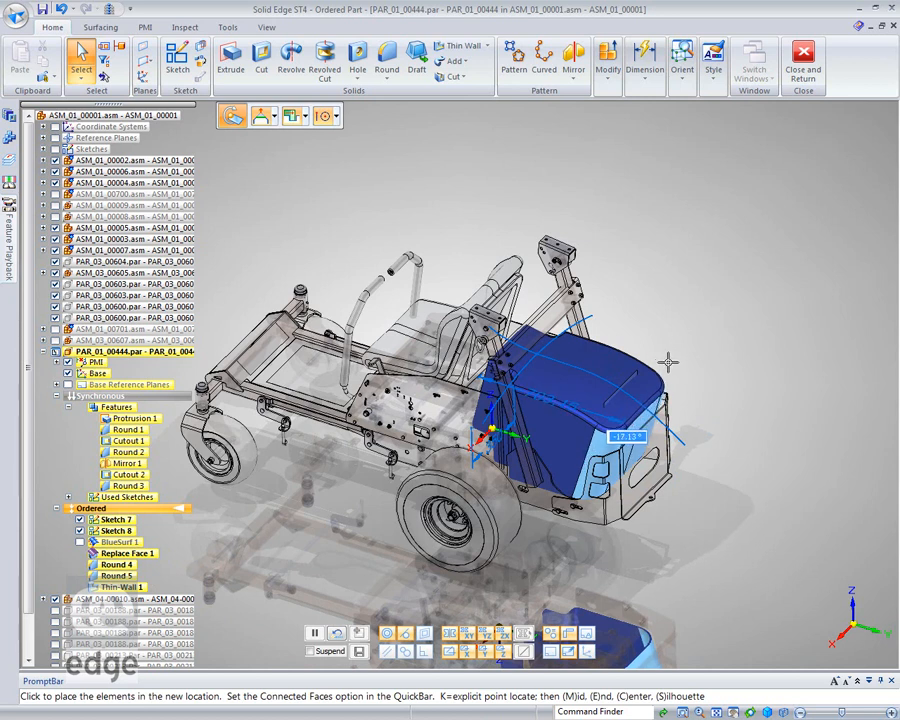
pyautogui.click(668, 362)
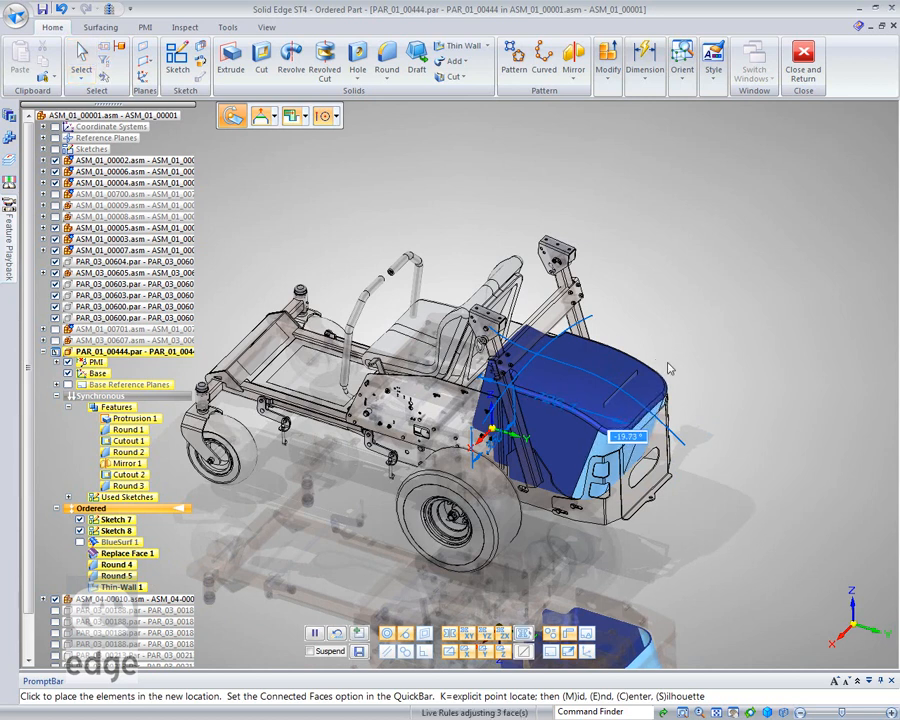
pyautogui.press('Return')
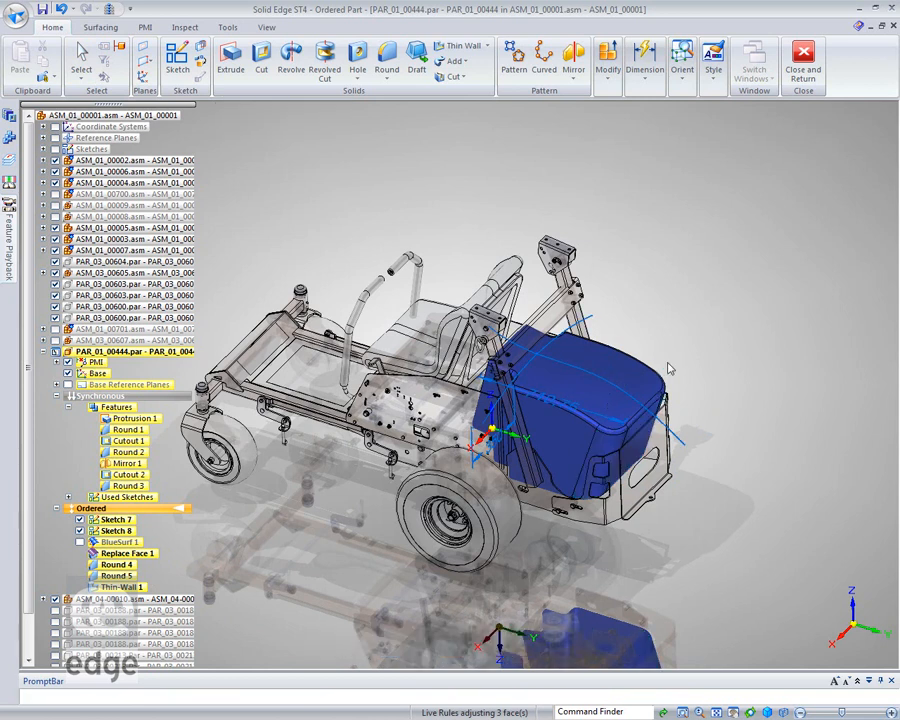
# - Finish the in-place part edit, return to the mower assembly, and inspect the cover's fit against the frame and rear guard
pyautogui.click(802, 63)
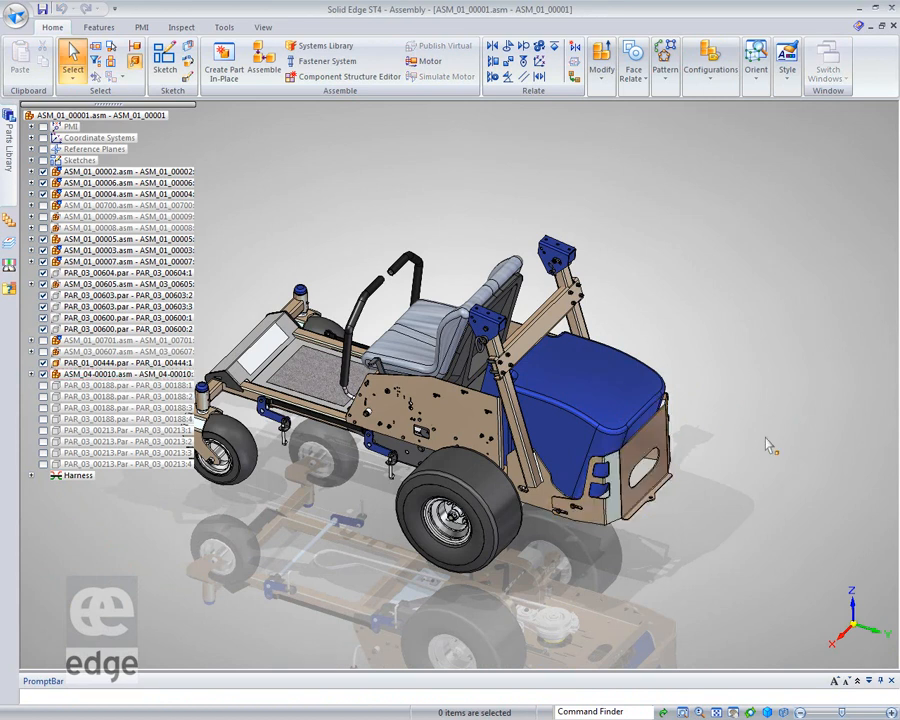
pyautogui.scroll(5, 591, 541)
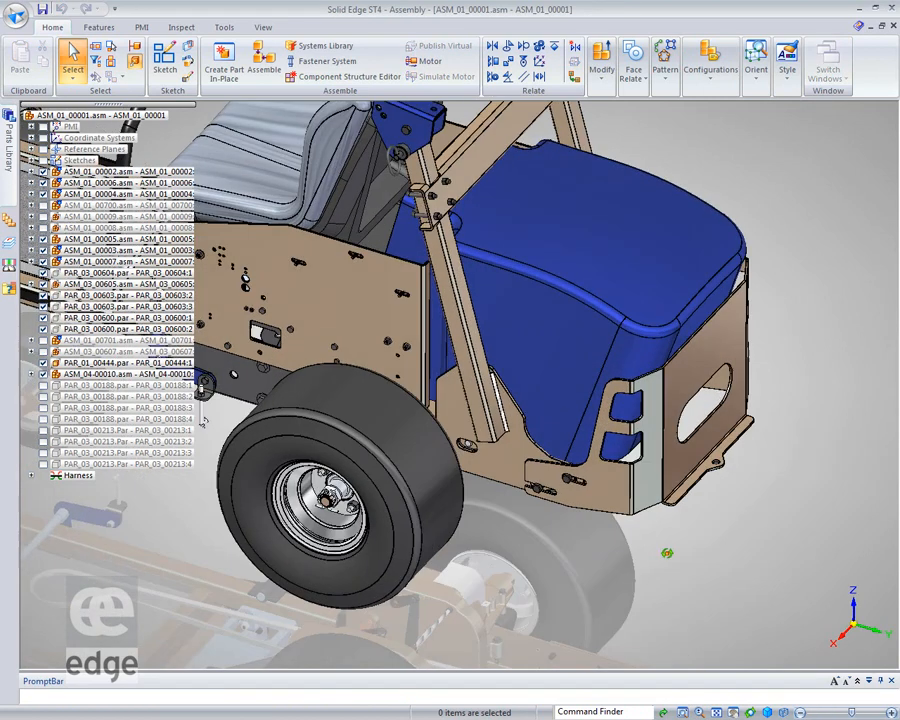
pyautogui.moveTo(667, 553); pyautogui.dragTo(695, 524, button='middle')
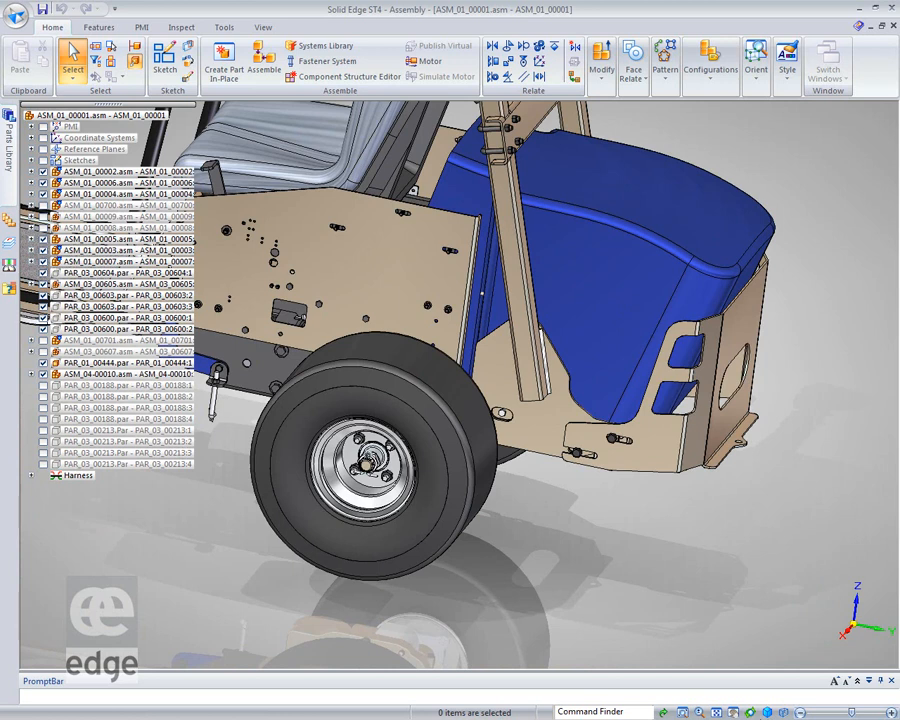
pyautogui.moveTo(764, 495); pyautogui.dragTo(705, 522, button='middle')
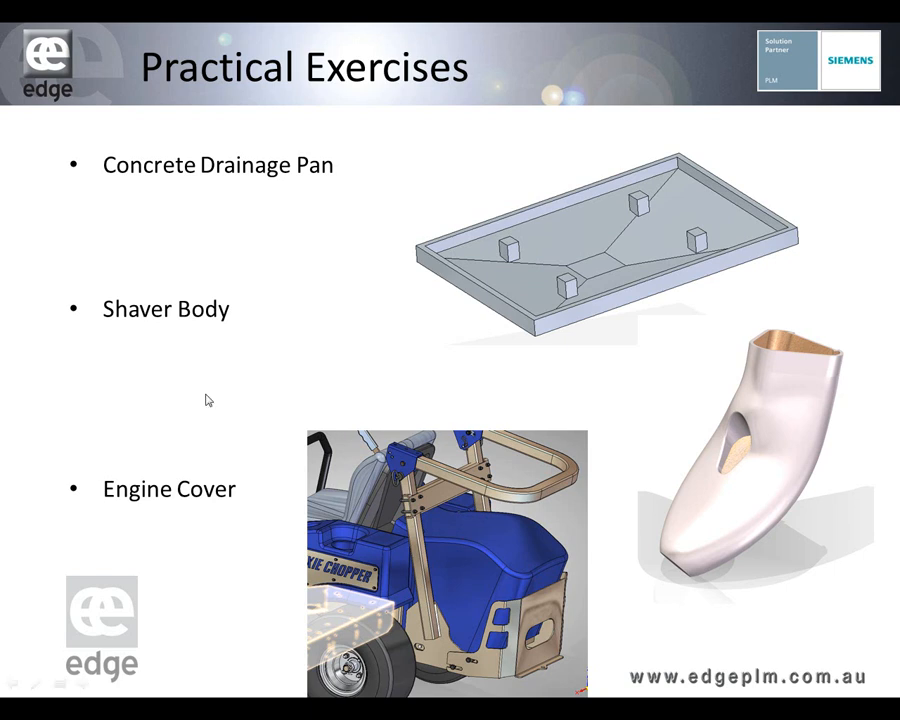
pyautogui.click(561, 427)
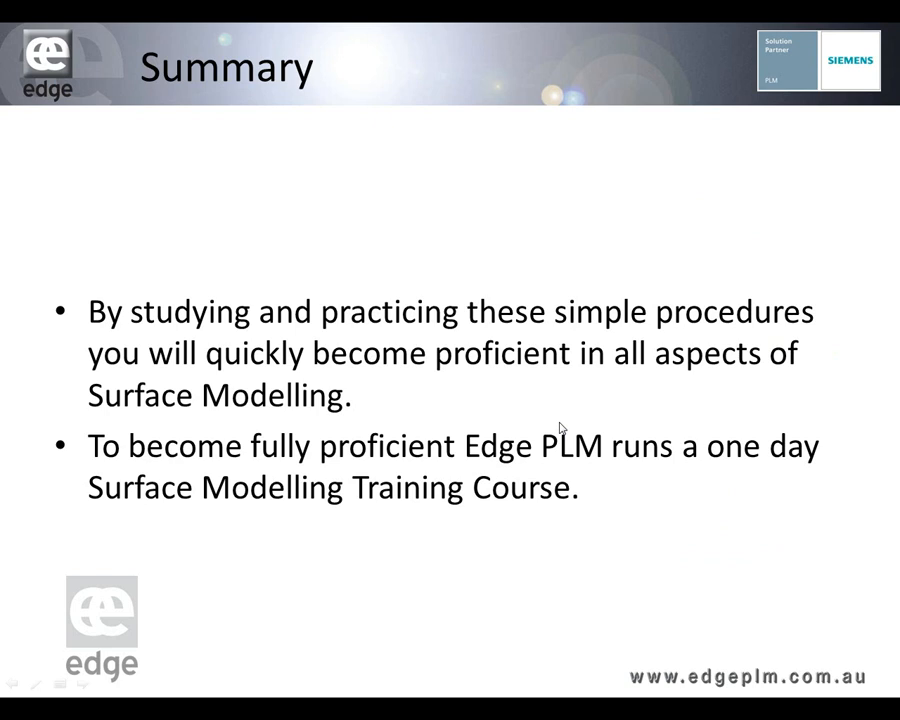